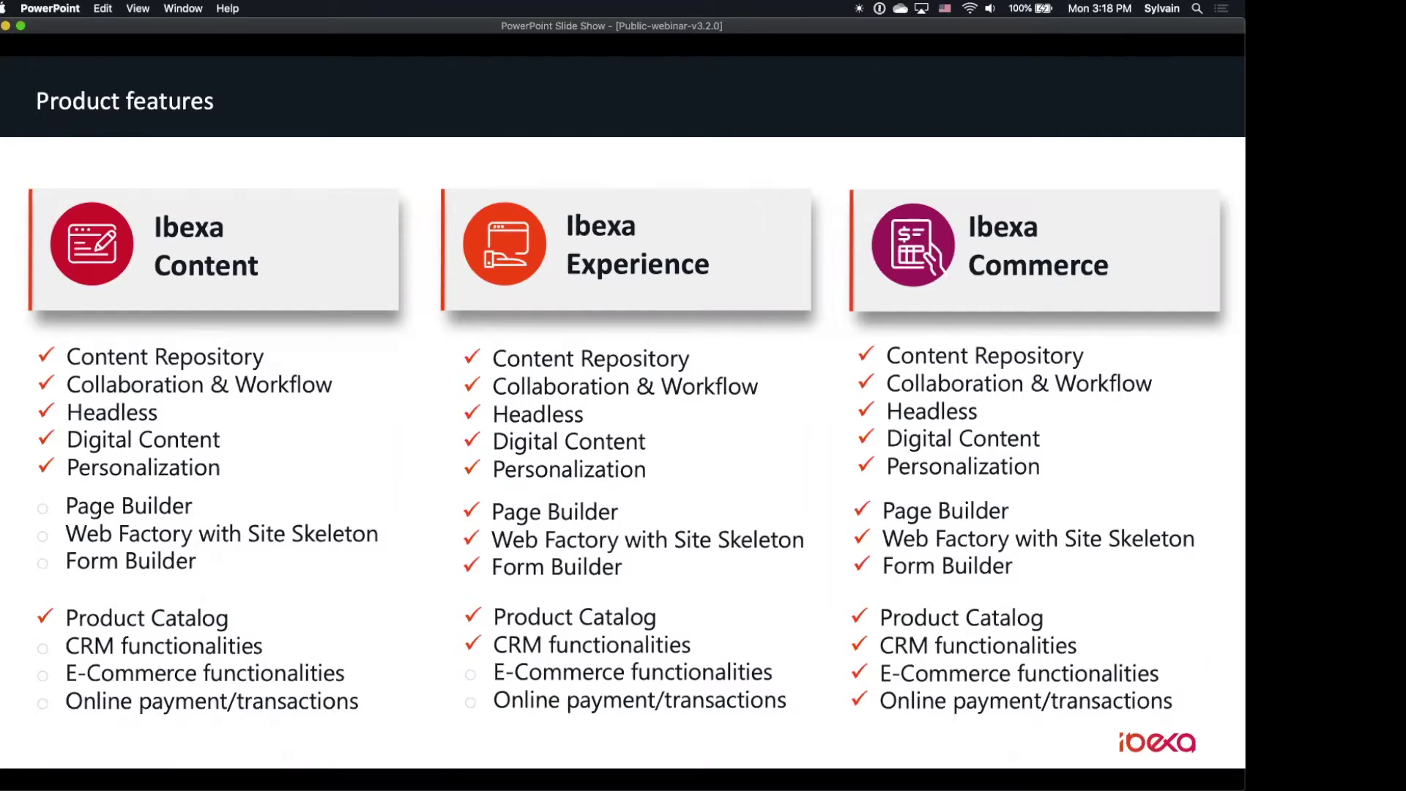
Switch from the slide show to Firefox and review the Maison site's B2B Program page, including its reseller section.
key(Right)
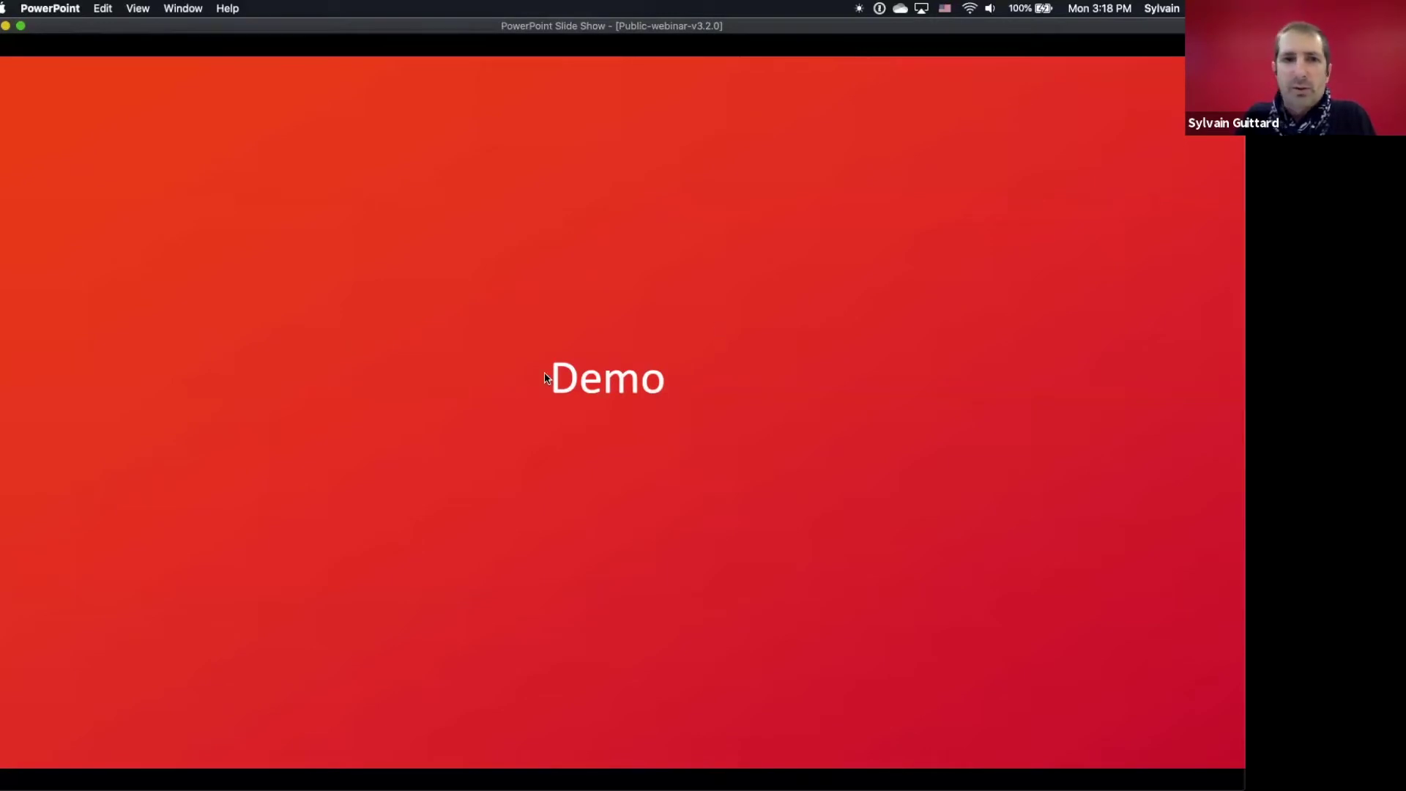
key(super+Tab)
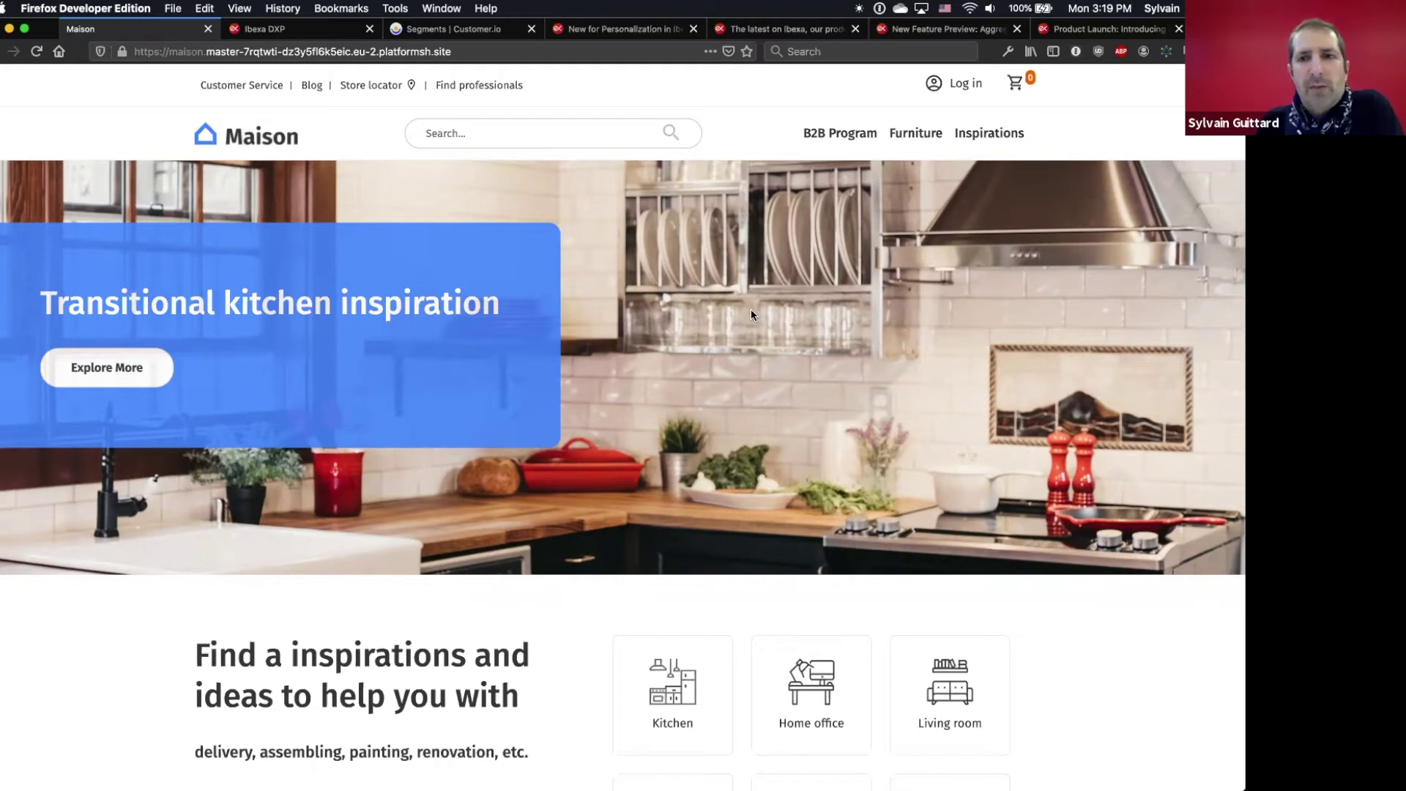
click(843, 136)
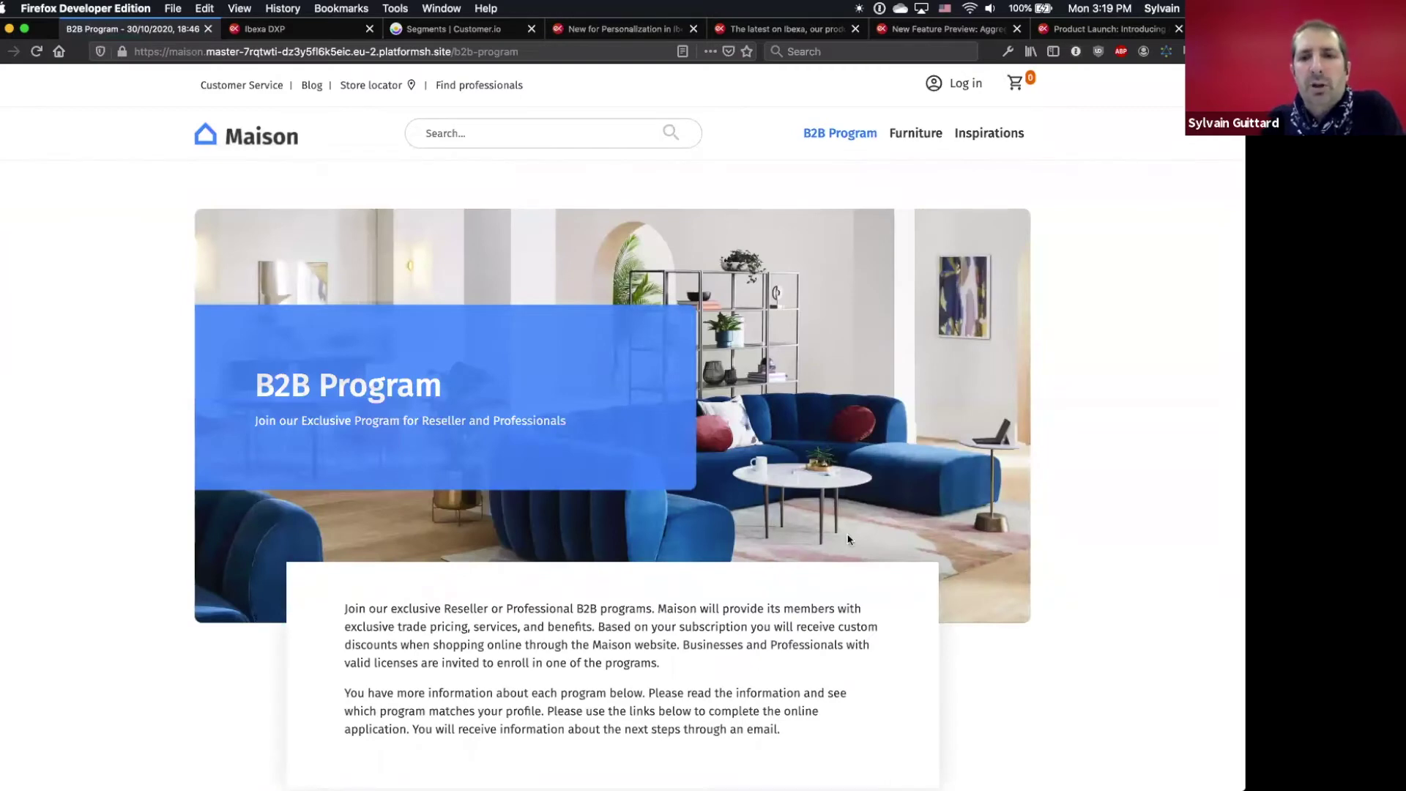
scroll(850, 540, down, 2)
scroll(849, 540, down, 3)
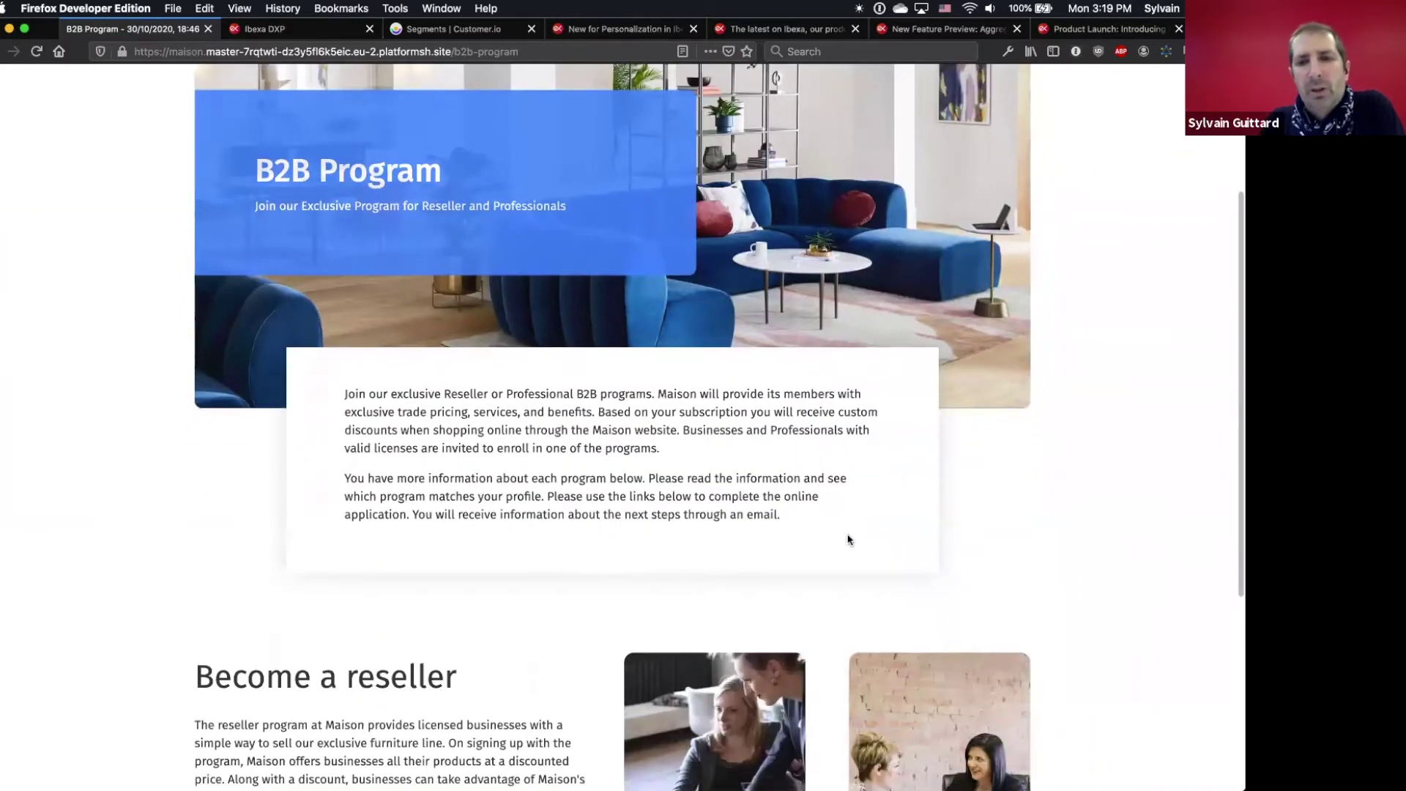
scroll(850, 539, down, 3)
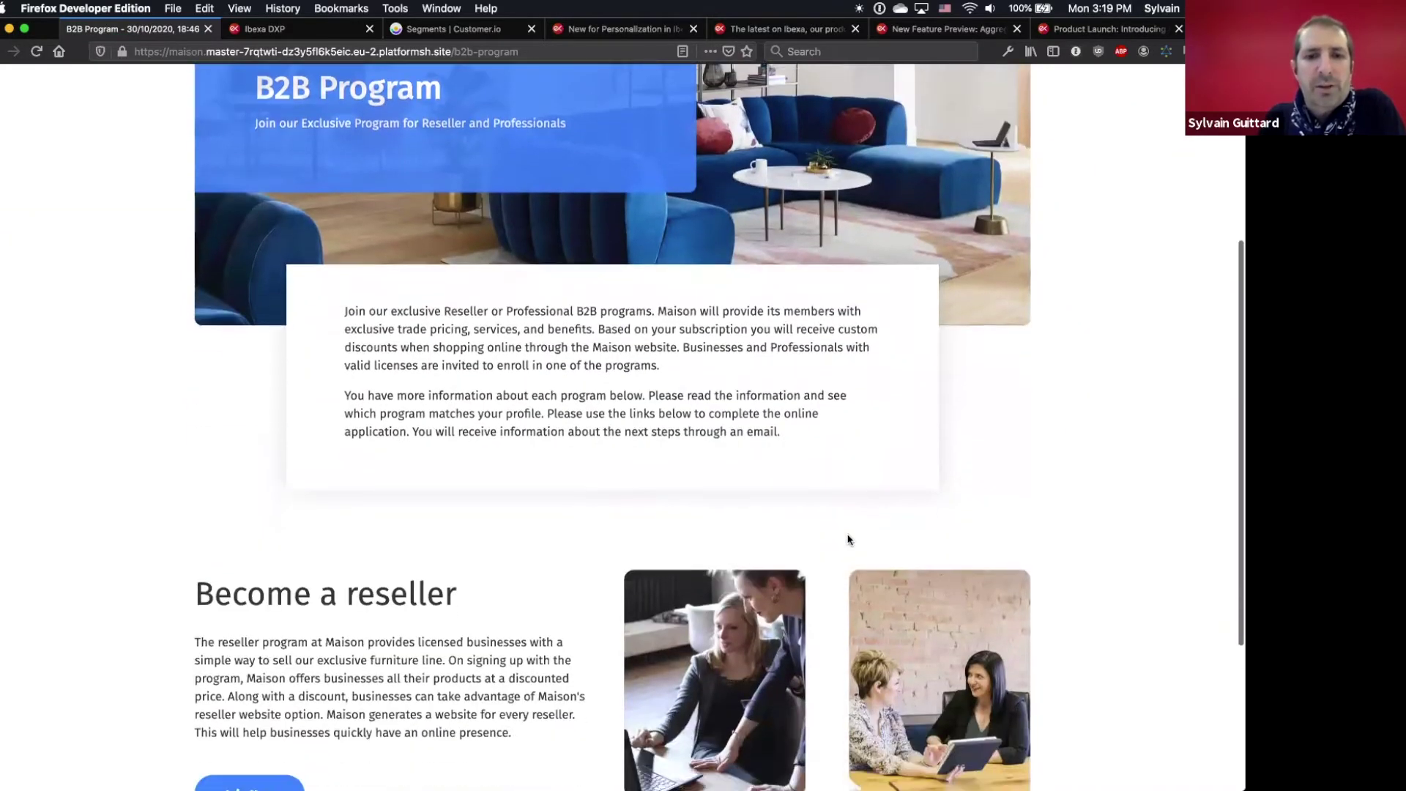
scroll(850, 540, up, 3)
scroll(850, 540, up, 5)
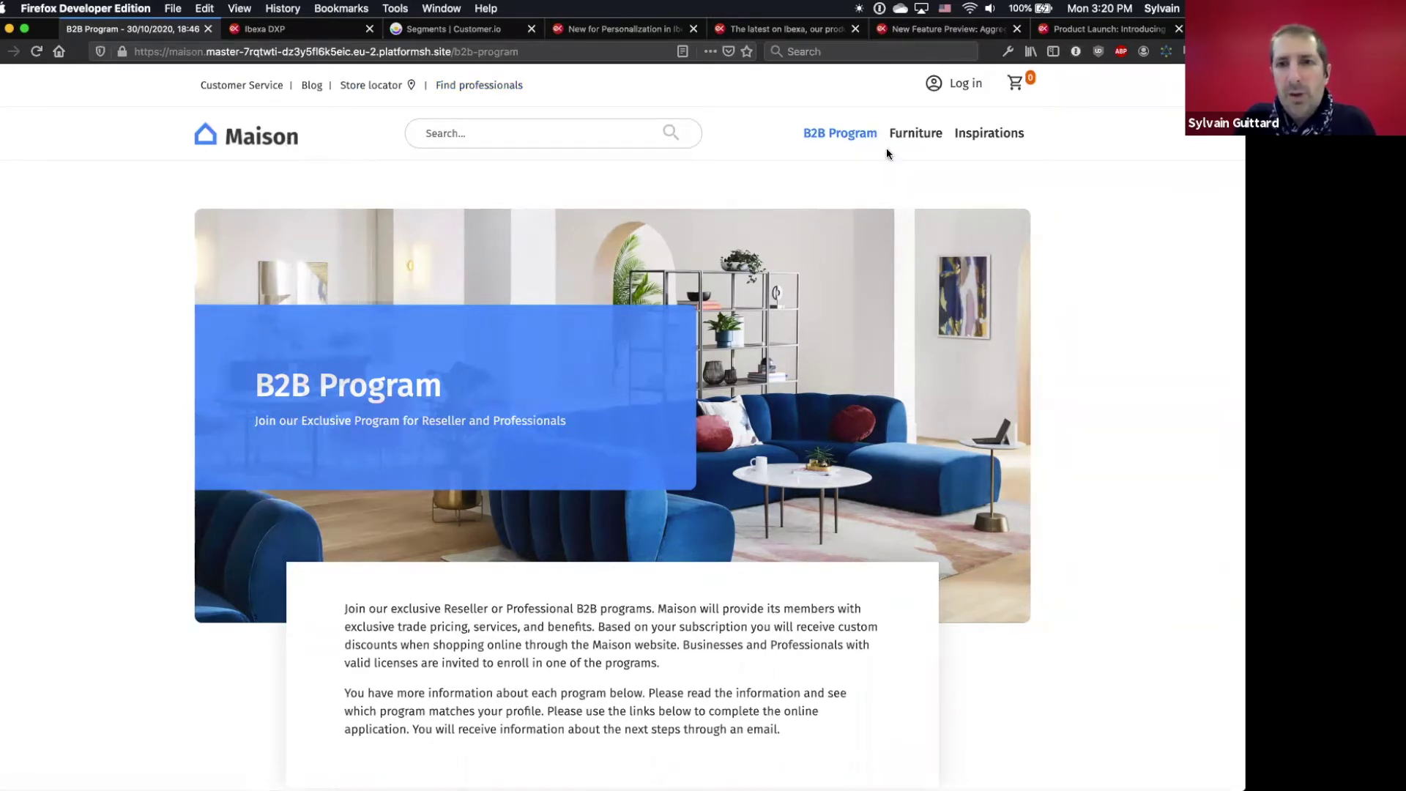
Add one Dexter Outdoor Picnic Table from the Outdoor furniture category to the cart.
click(914, 138)
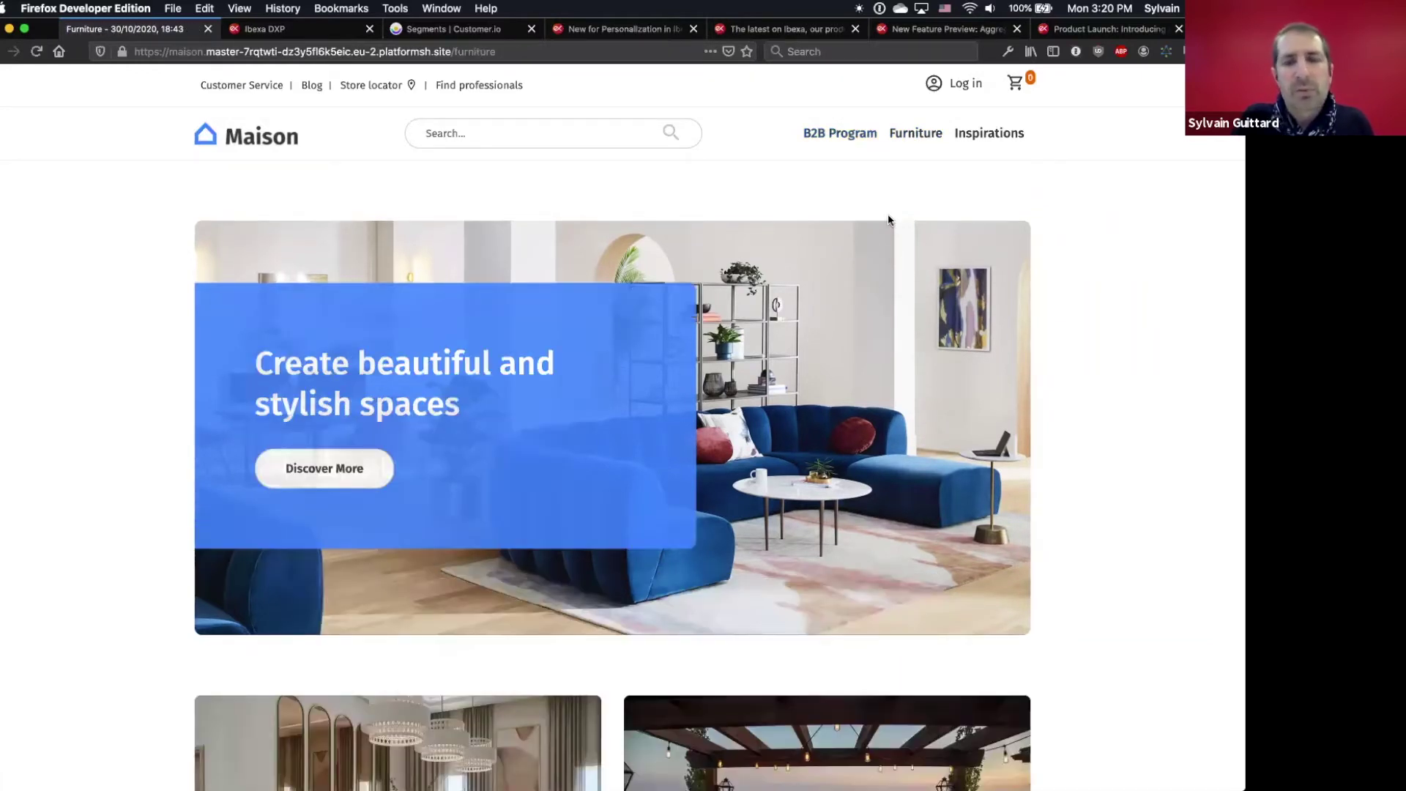
scroll(866, 417, down, 4)
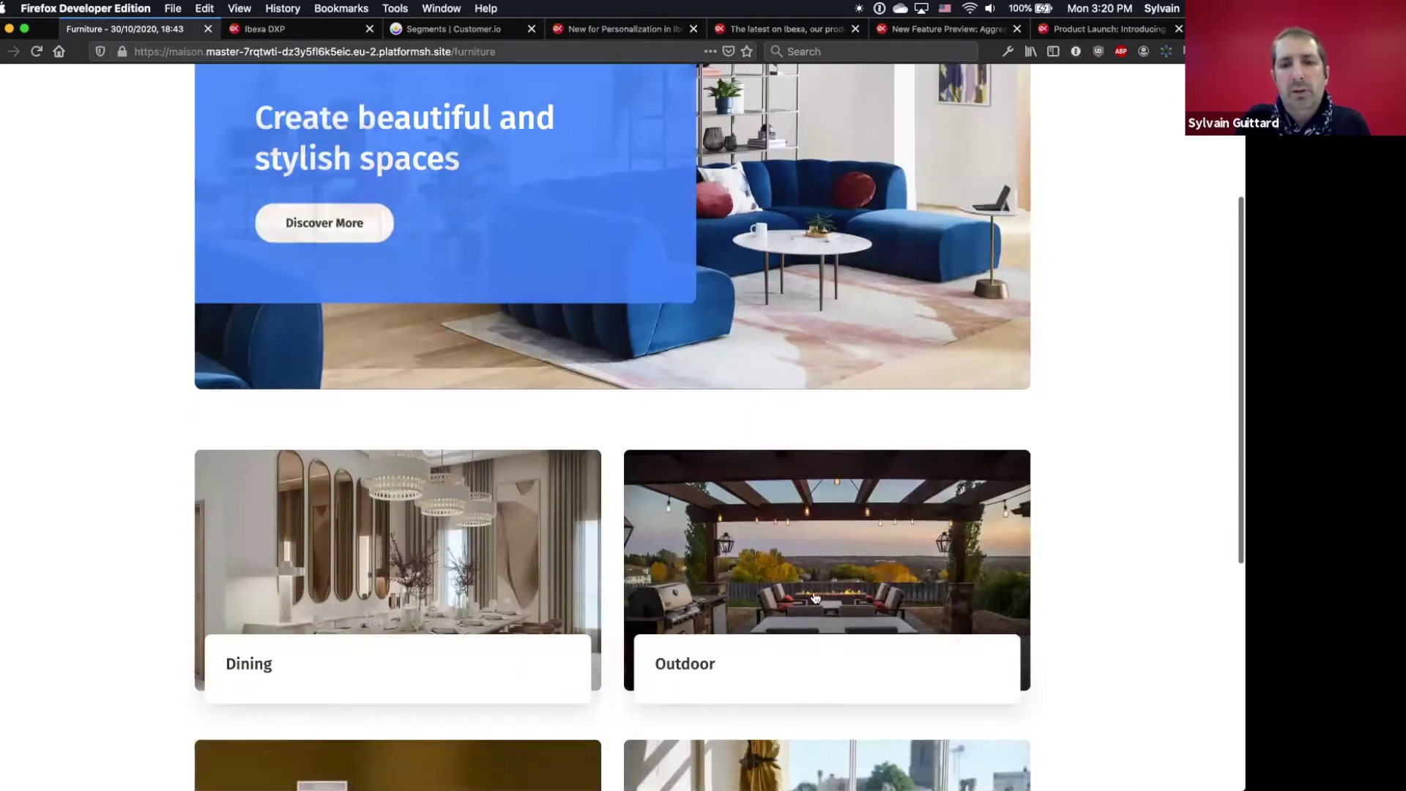
click(811, 580)
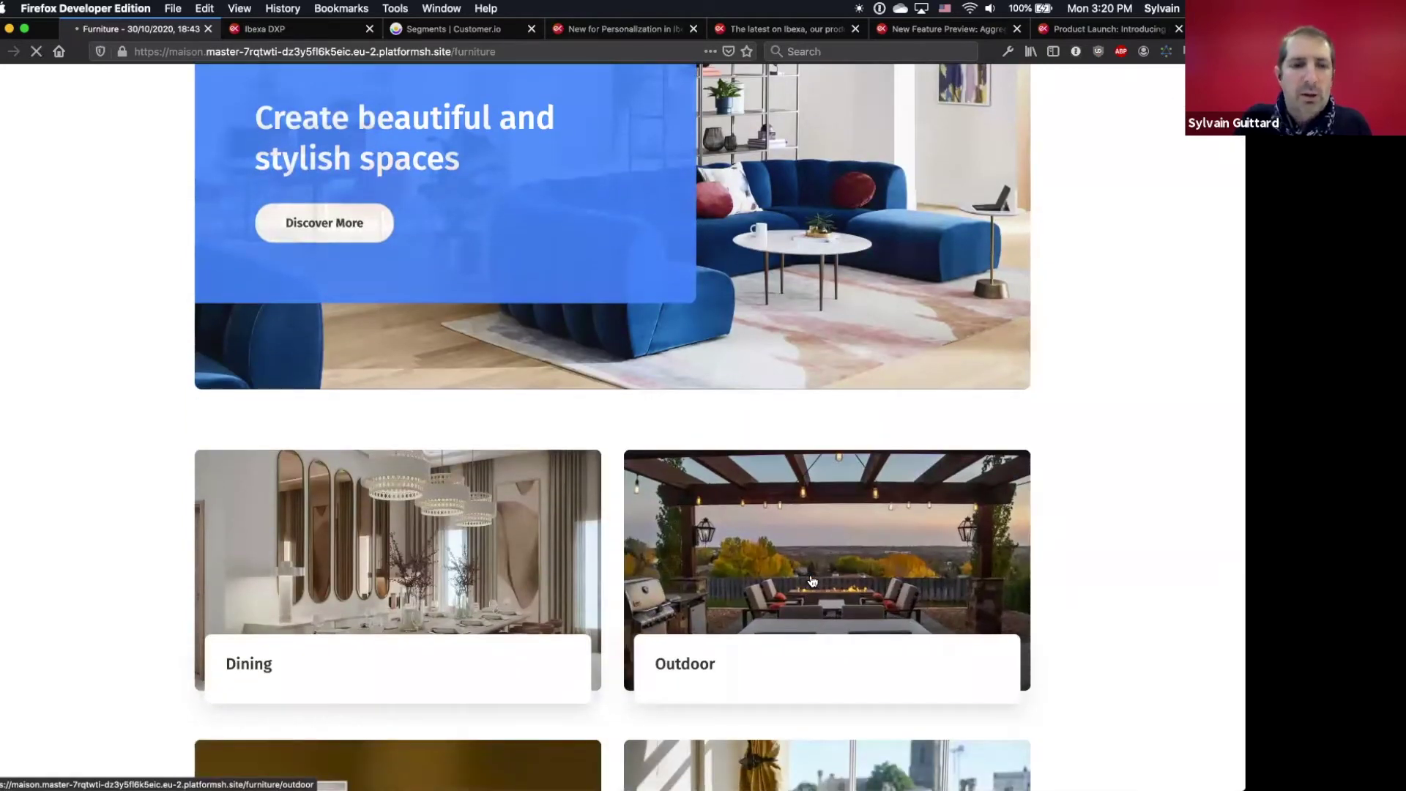
scroll(811, 581, down, 3)
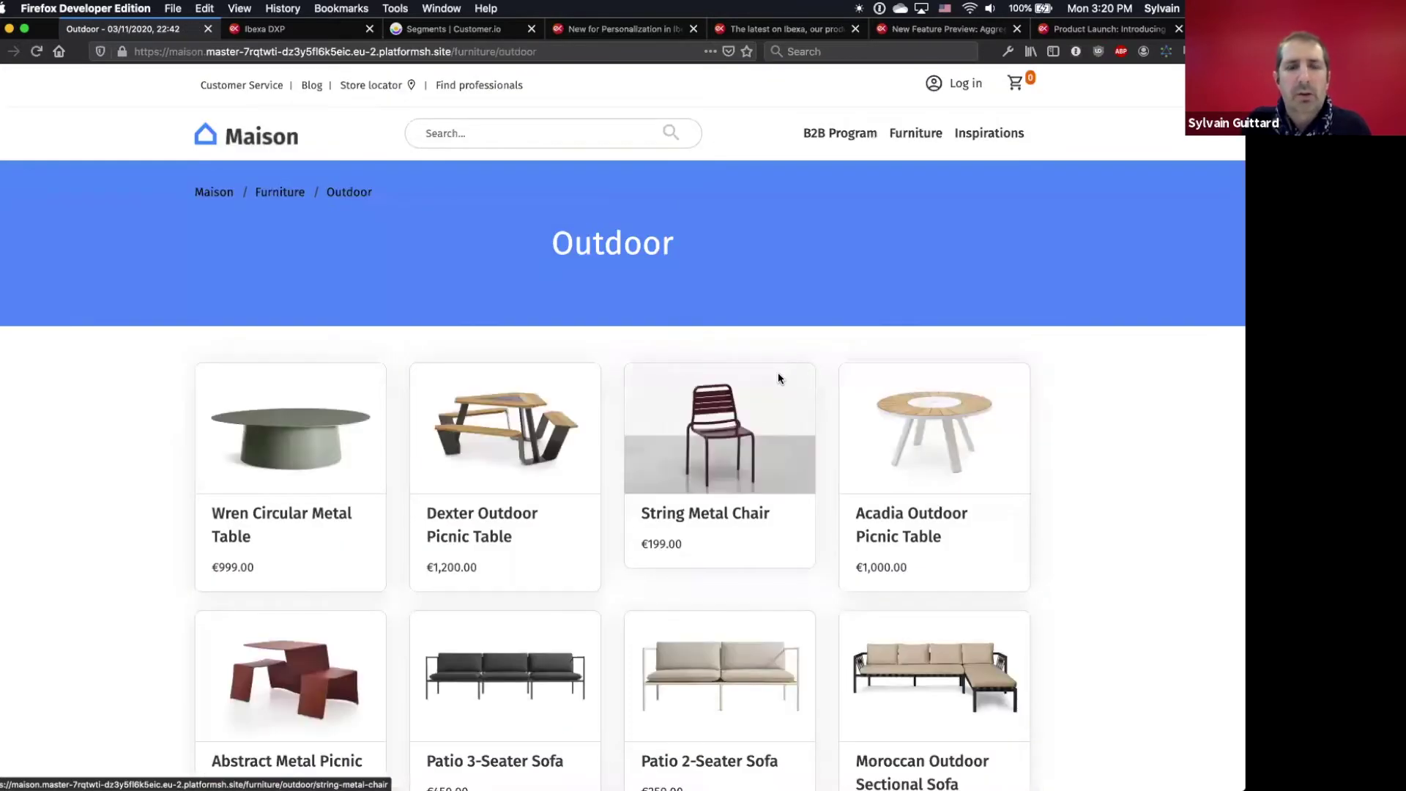
click(576, 448)
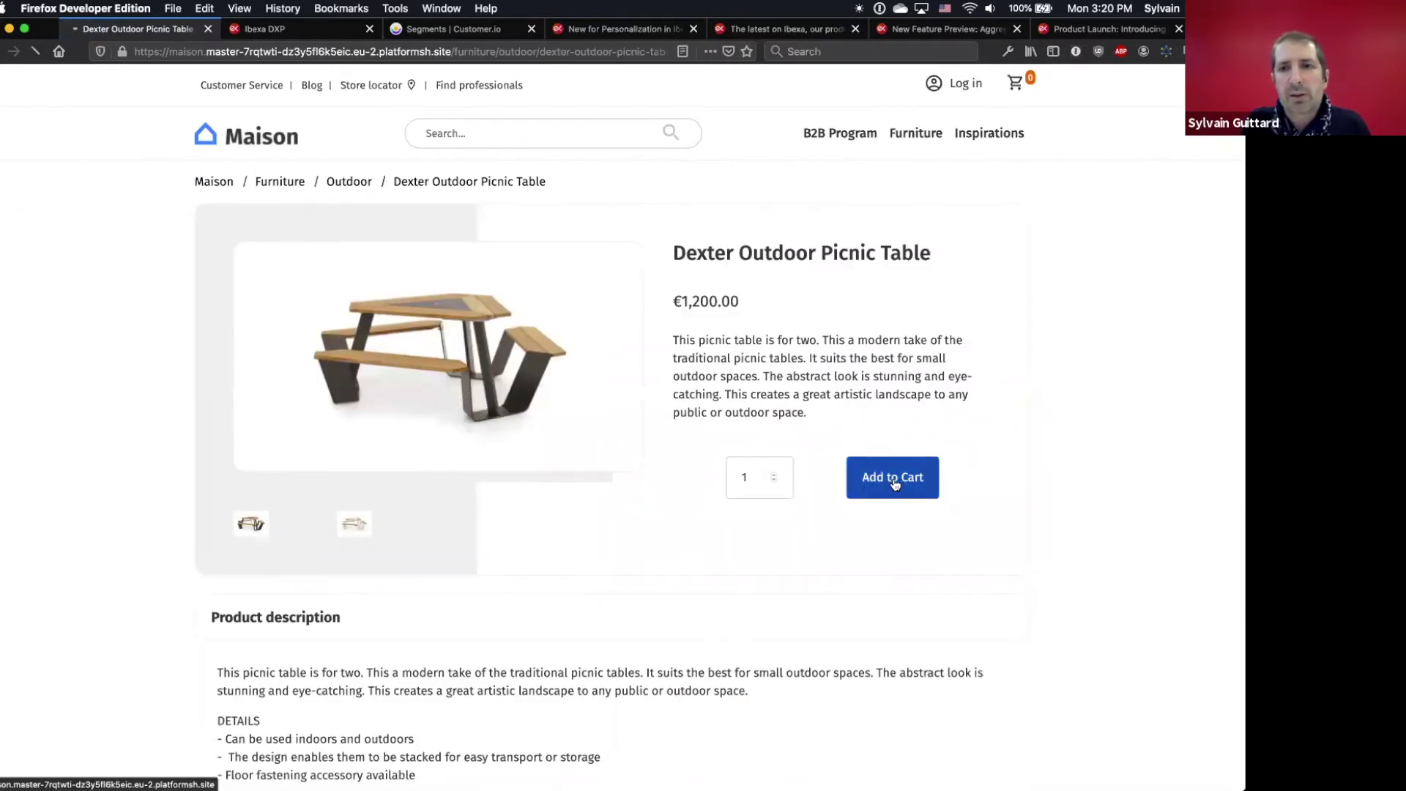
click(893, 480)
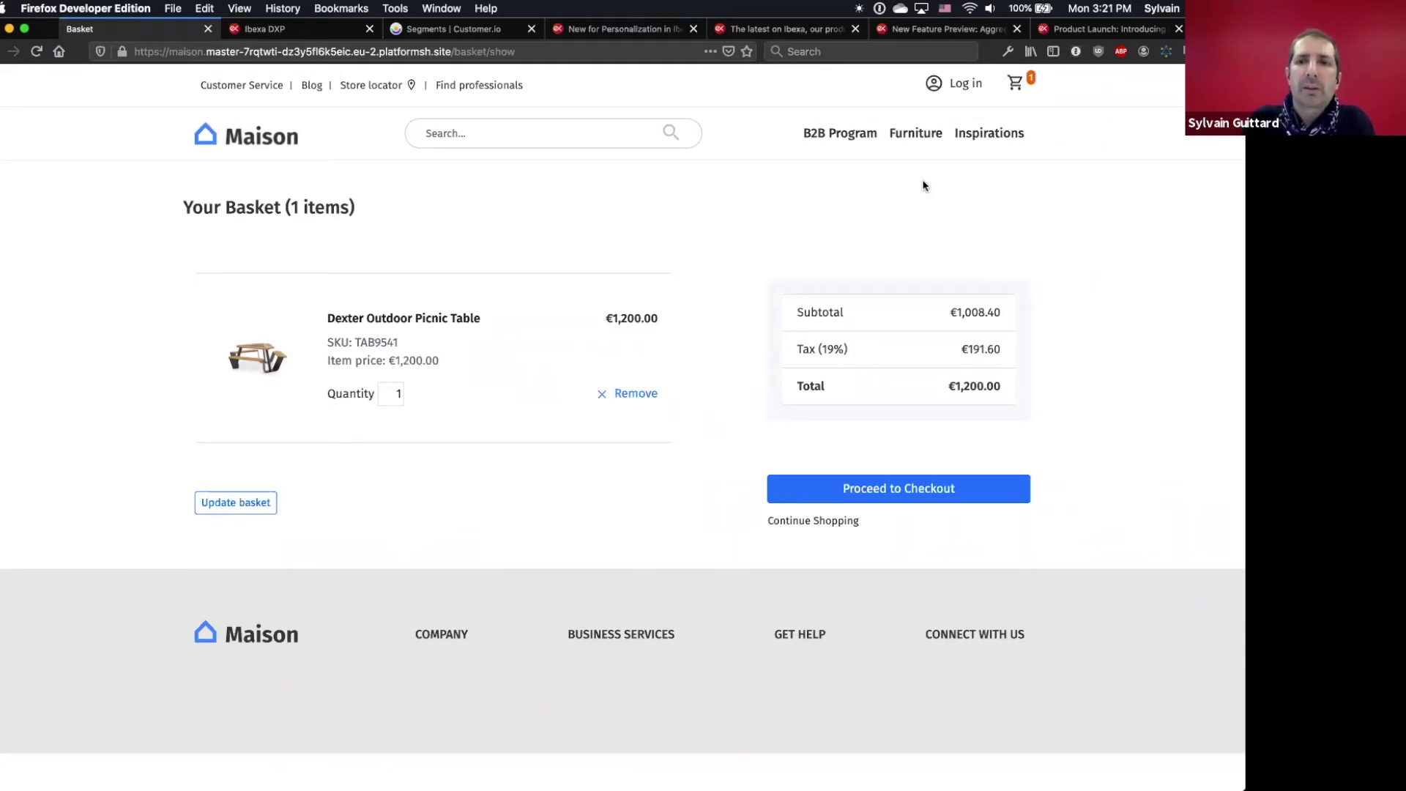
Open the Maison site's Inspirations page and look through its articles and idea categories.
click(985, 134)
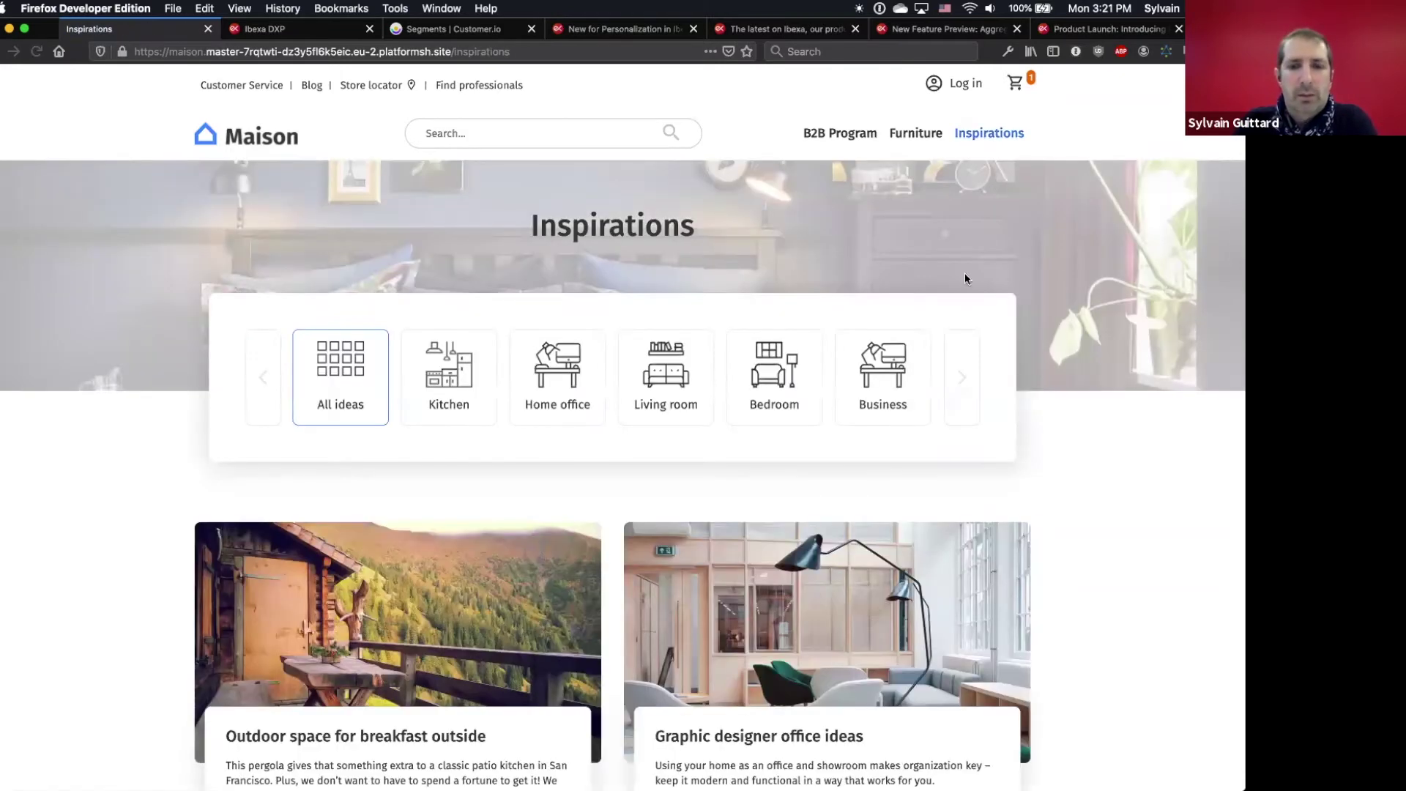
scroll(929, 407, down, 6)
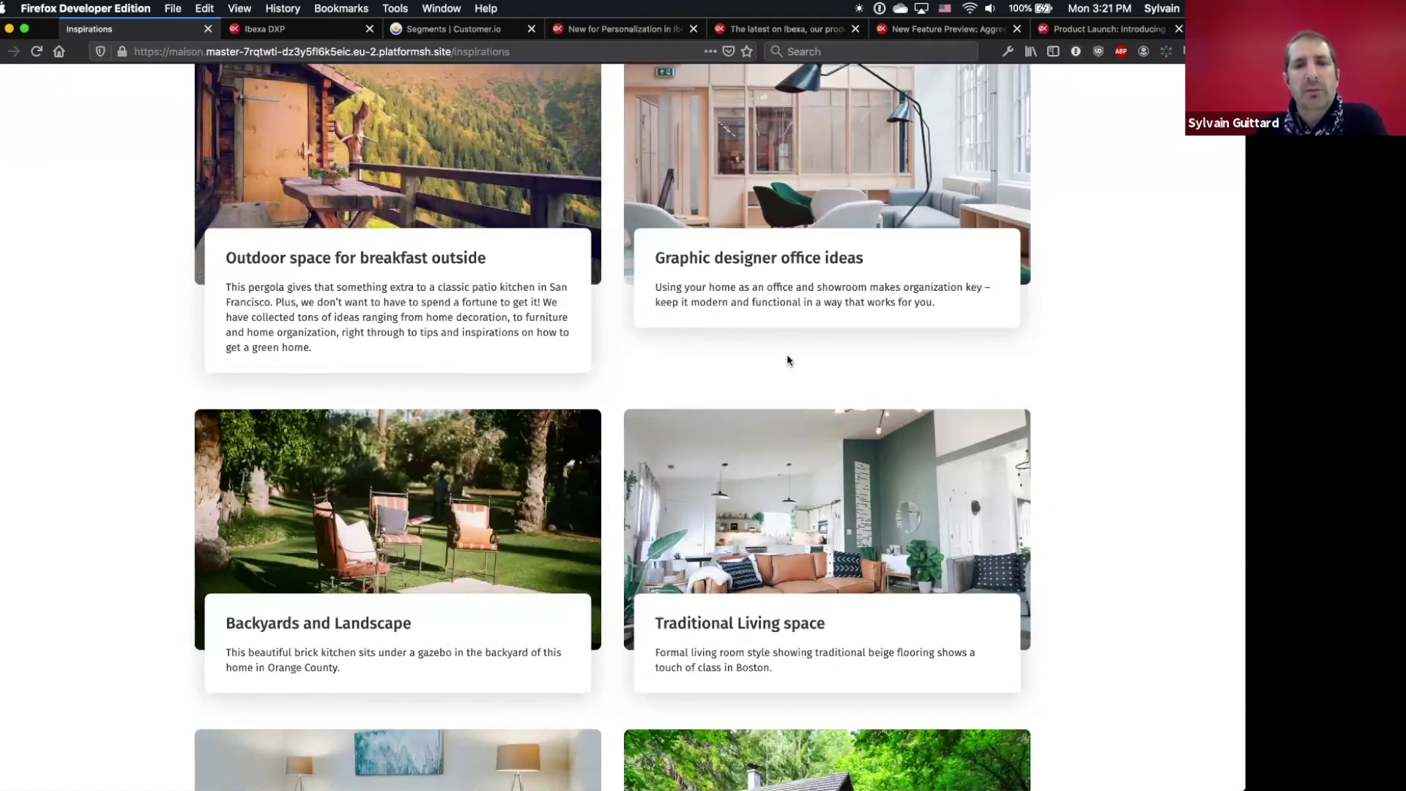
scroll(786, 353, up, 2)
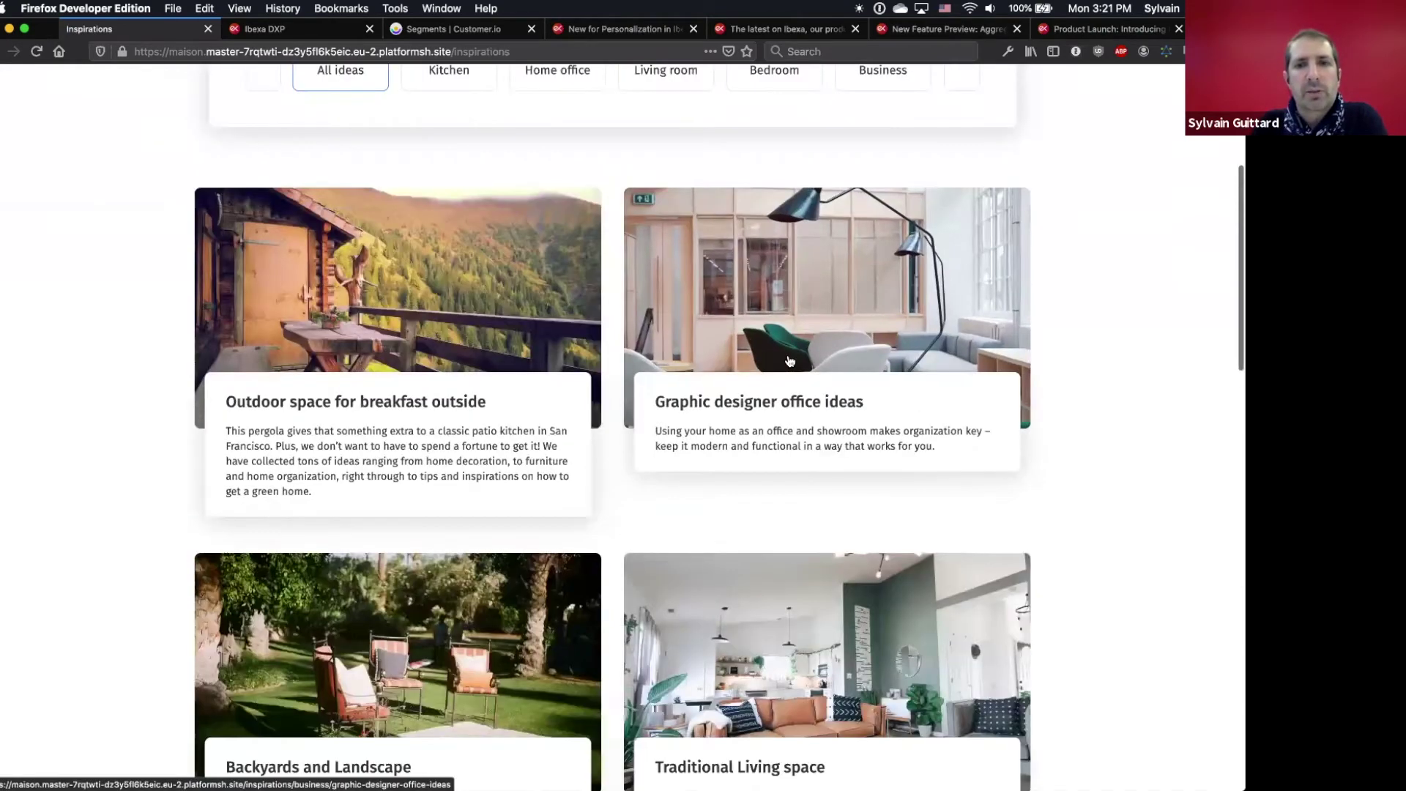
scroll(787, 359, up, 3)
scroll(789, 361, up, 2)
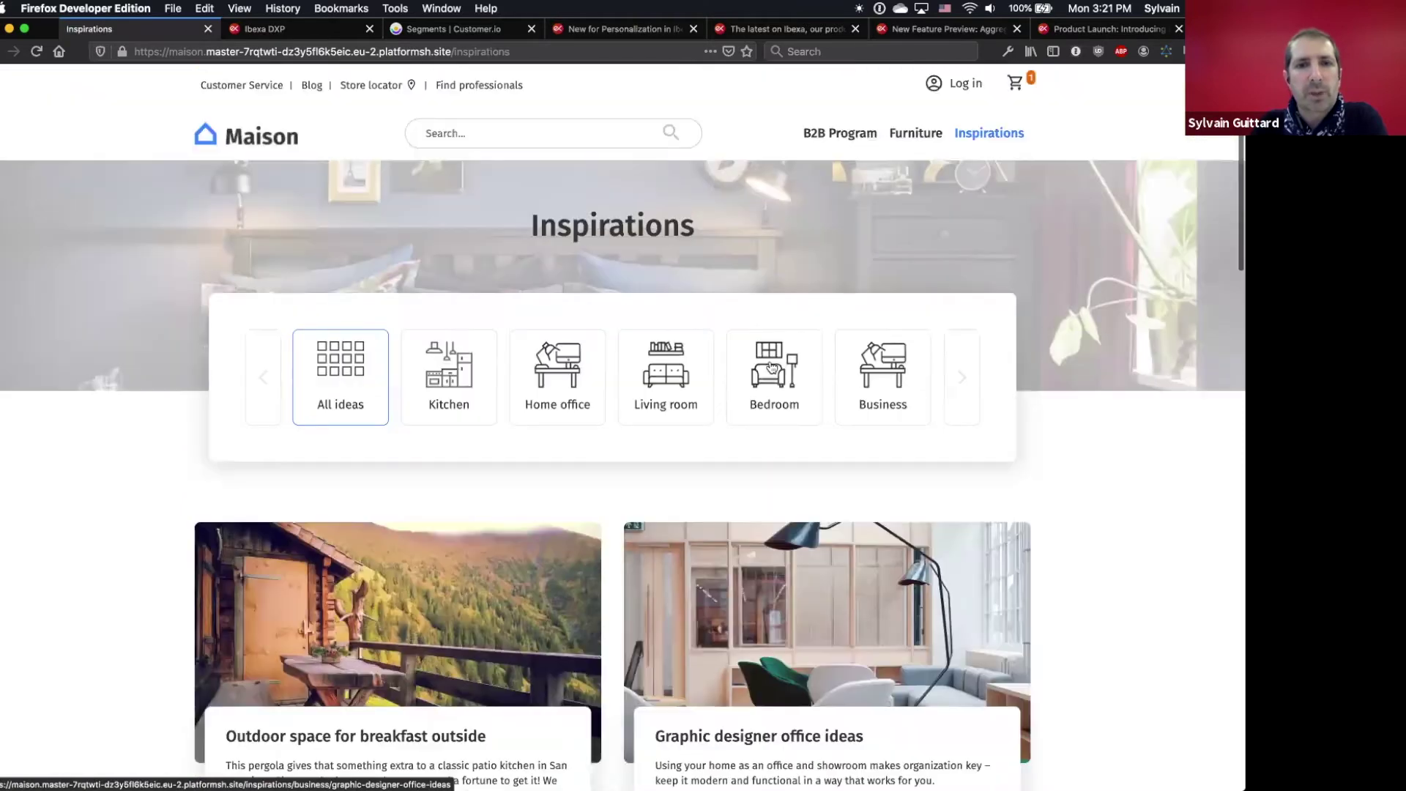
Open the Maison site's Blog page and view its featured posts.
click(312, 86)
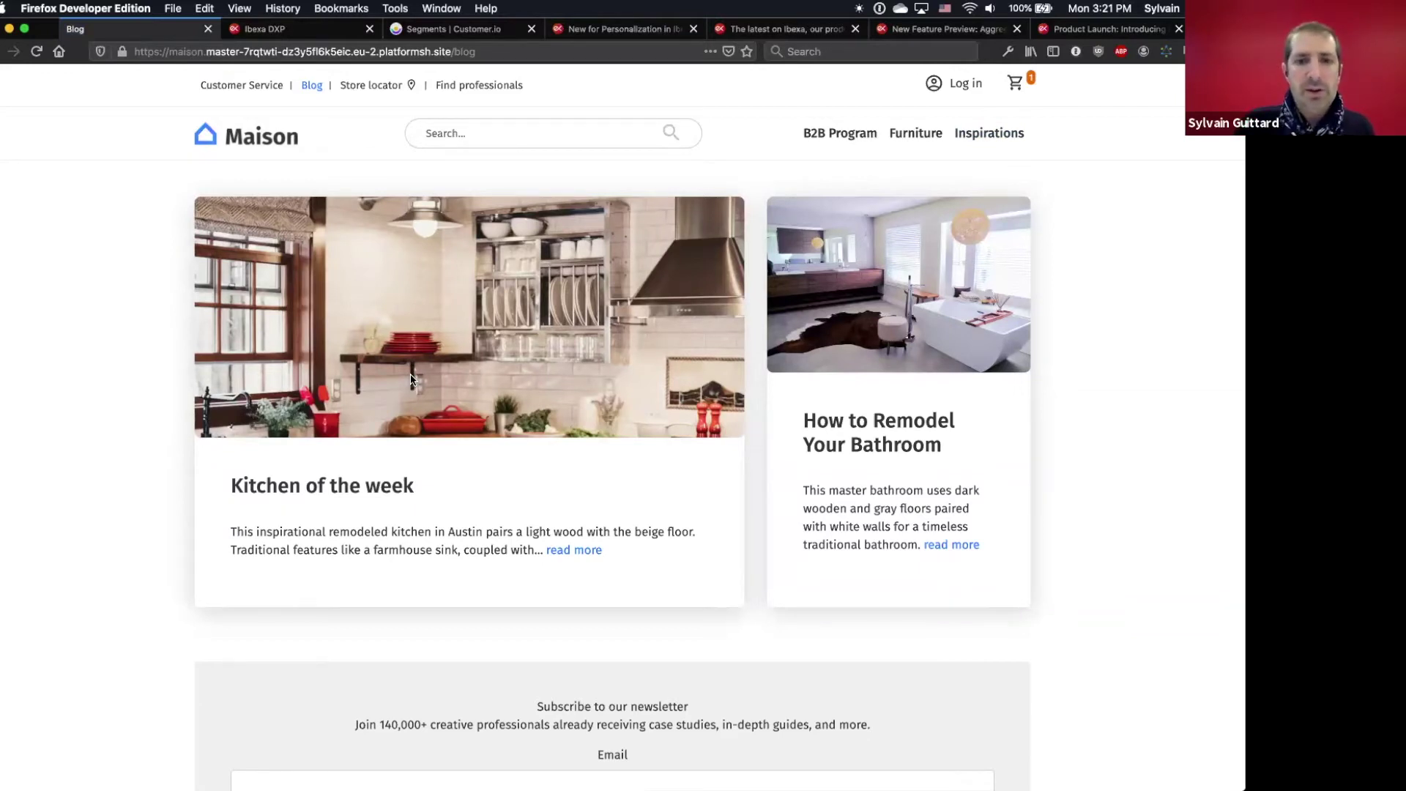
scroll(411, 379, down, 2)
scroll(293, 183, up, 2)
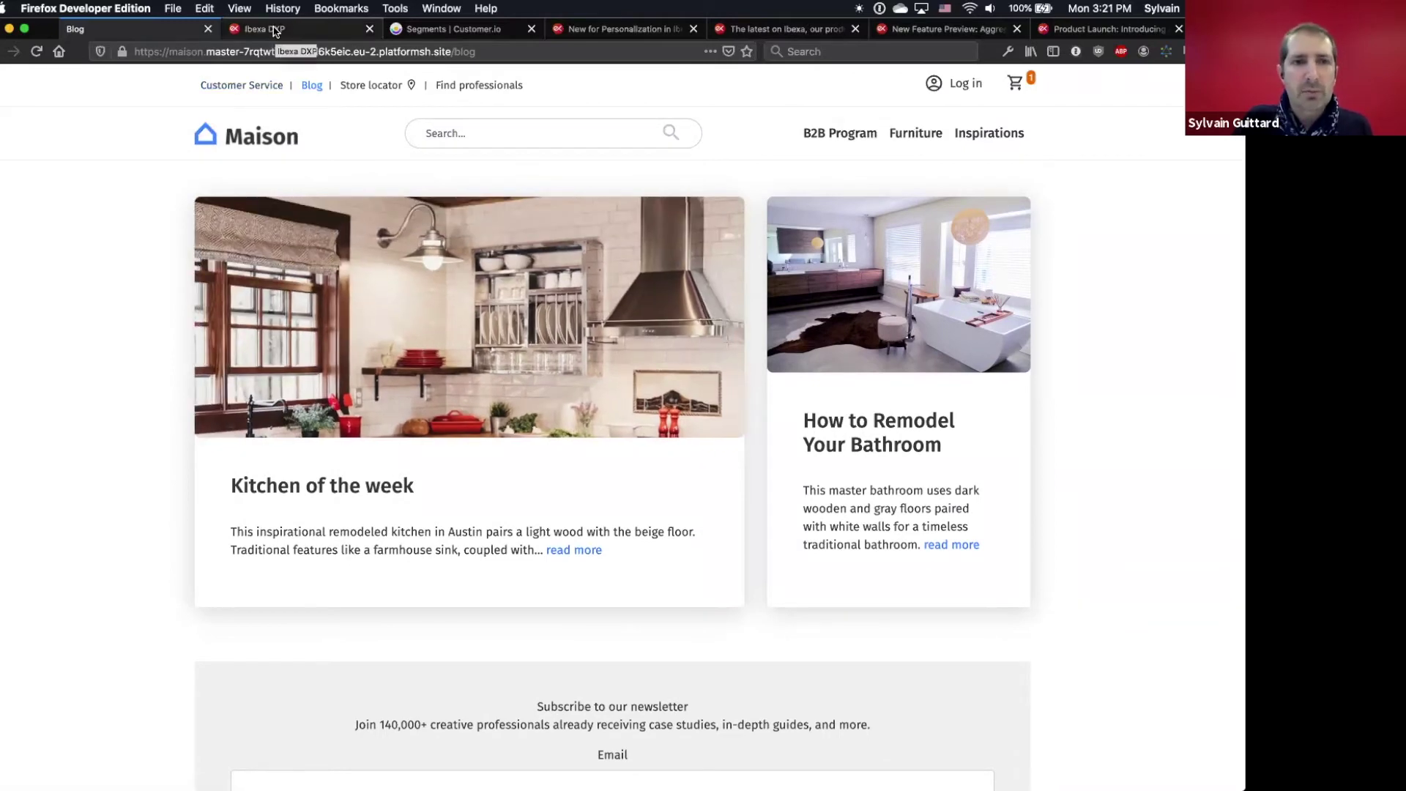
Switch to the Ibexa DXP back office and examine the Maison home item's content fields, menu items and sub-items.
click(275, 30)
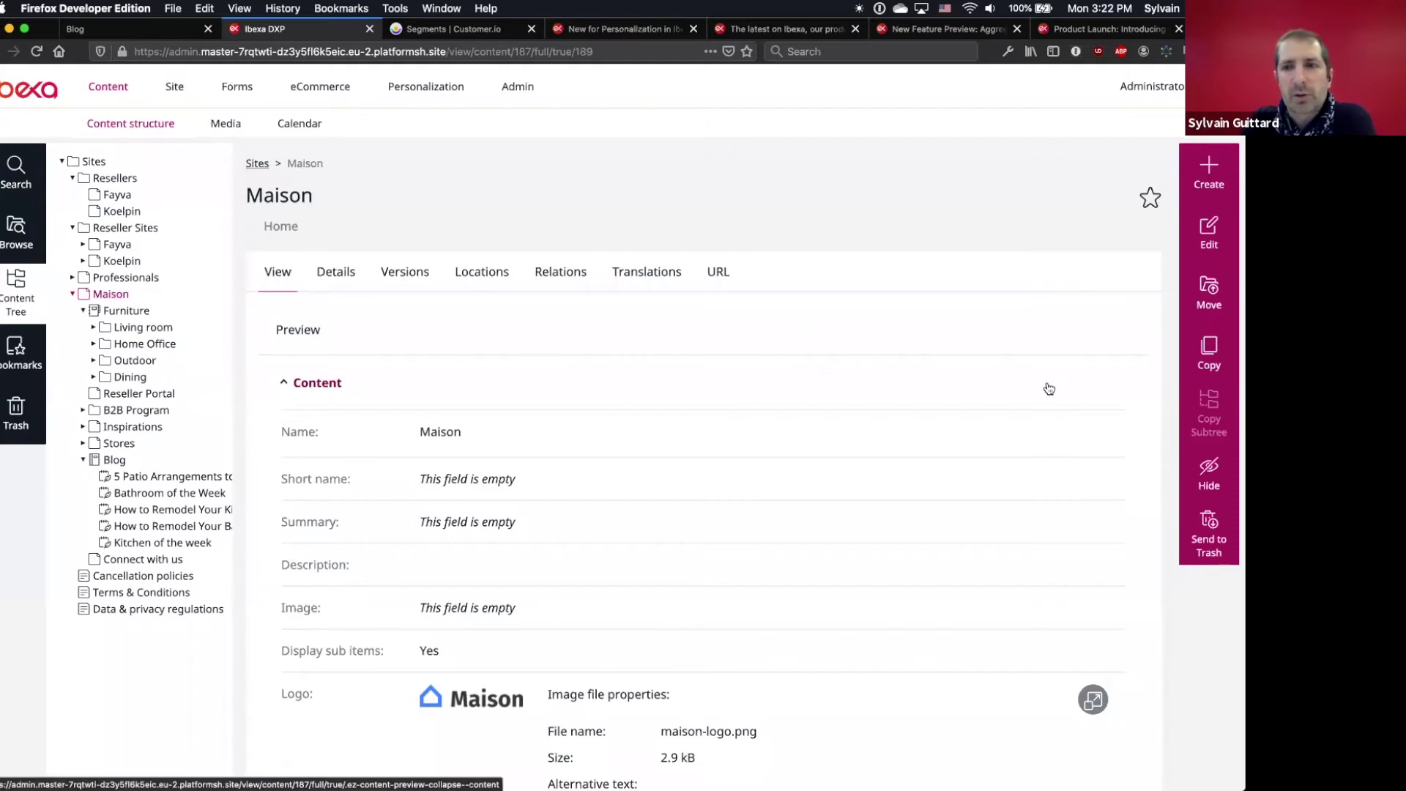
scroll(1047, 387, down, 1)
scroll(1049, 388, down, 1)
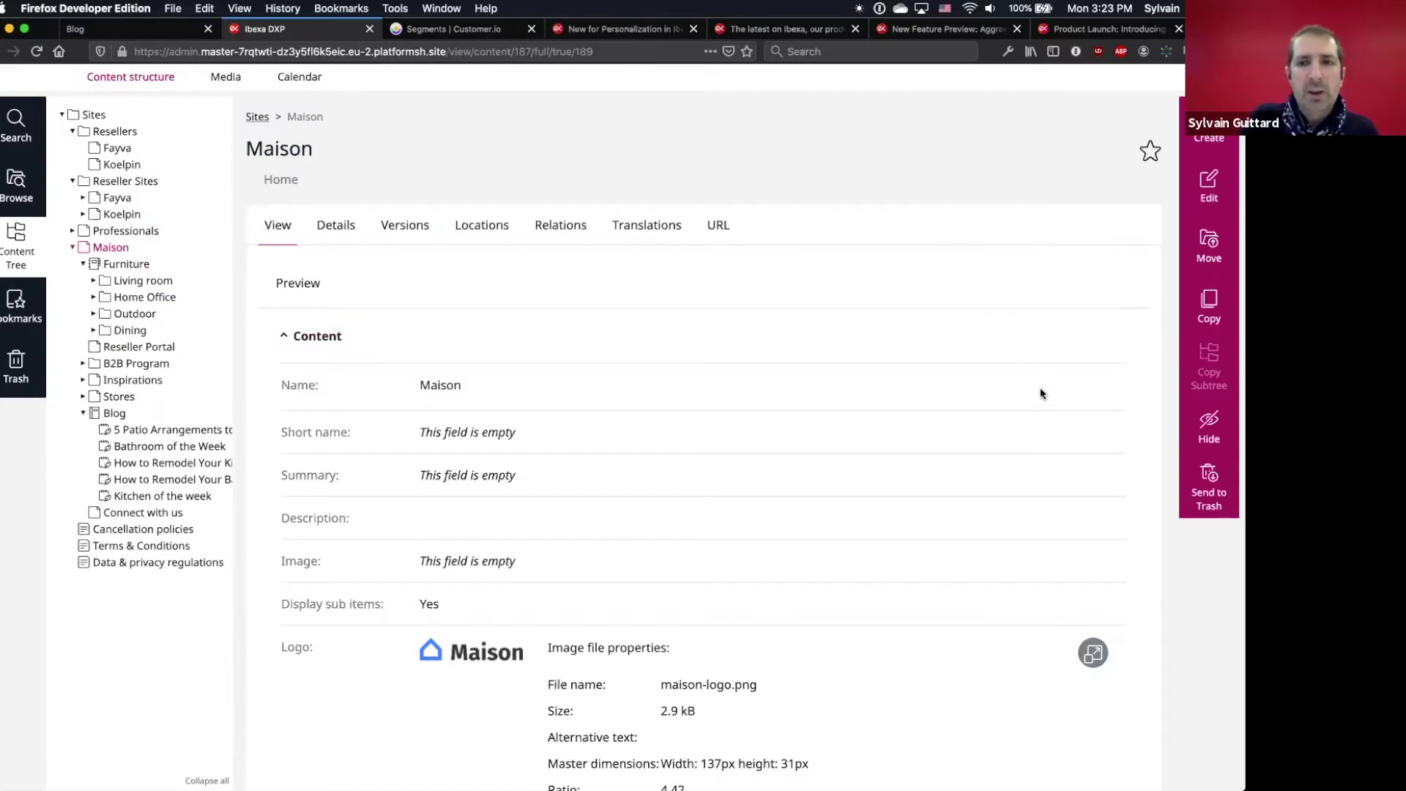
scroll(1041, 390, down, 1)
scroll(1040, 390, down, 3)
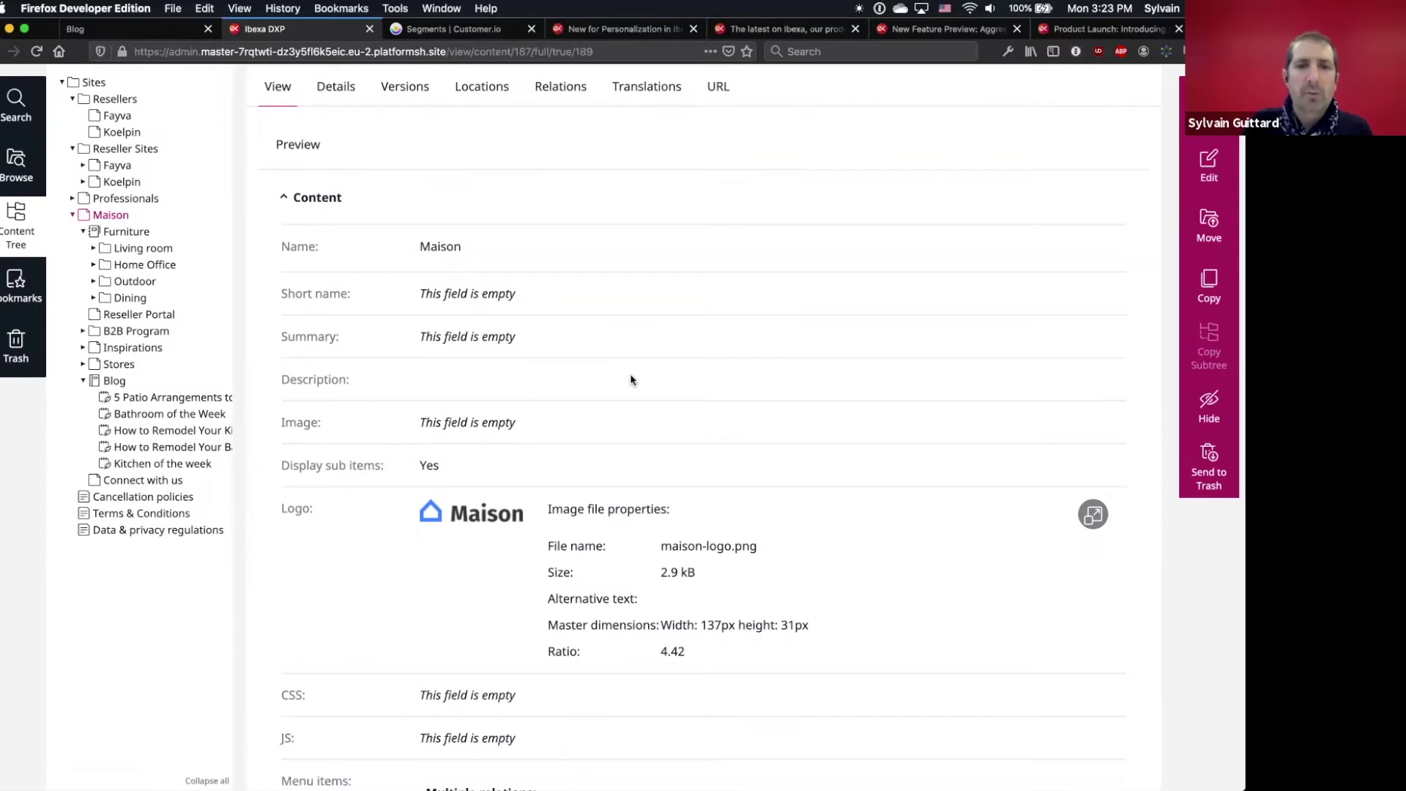
scroll(633, 379, down, 5)
scroll(633, 379, up, 2)
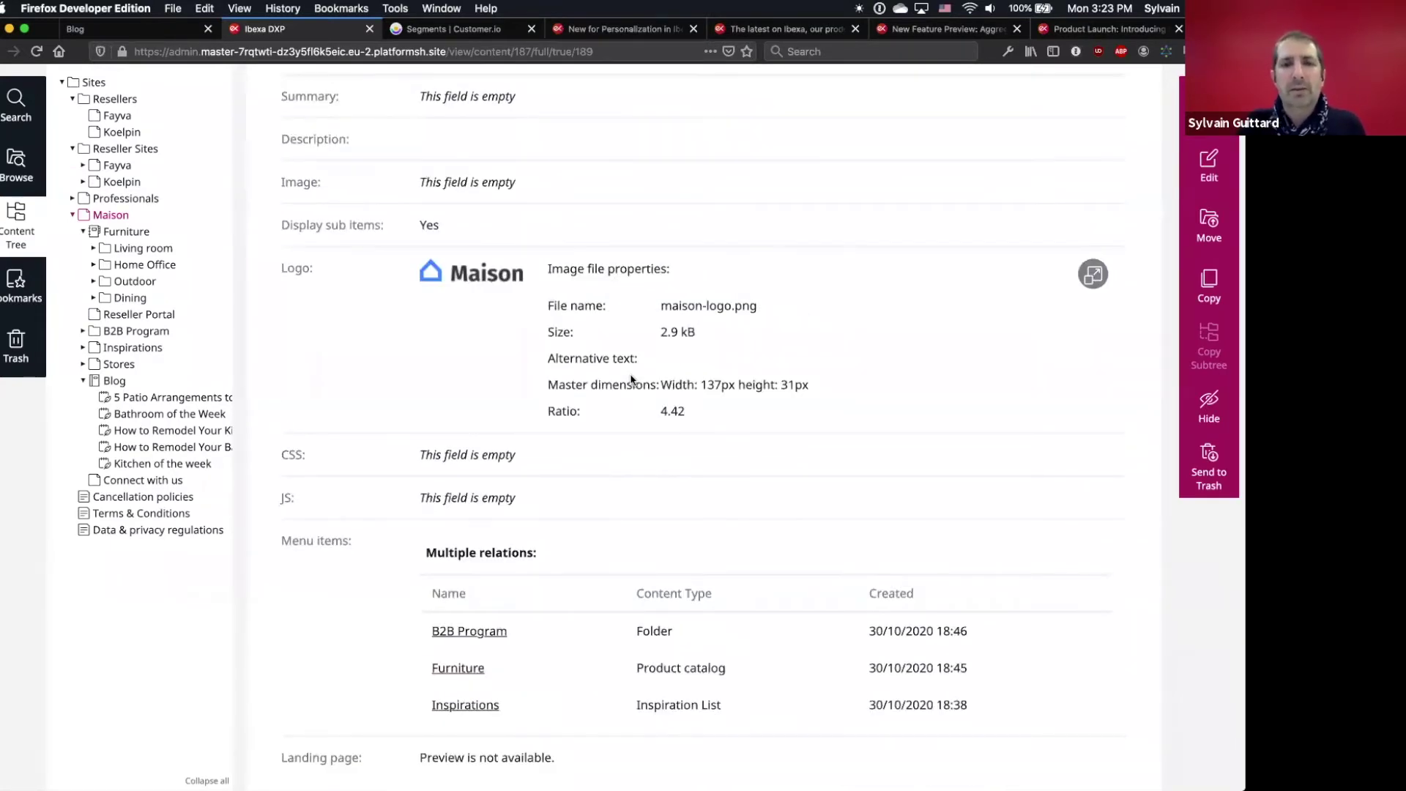
scroll(631, 379, down, 3)
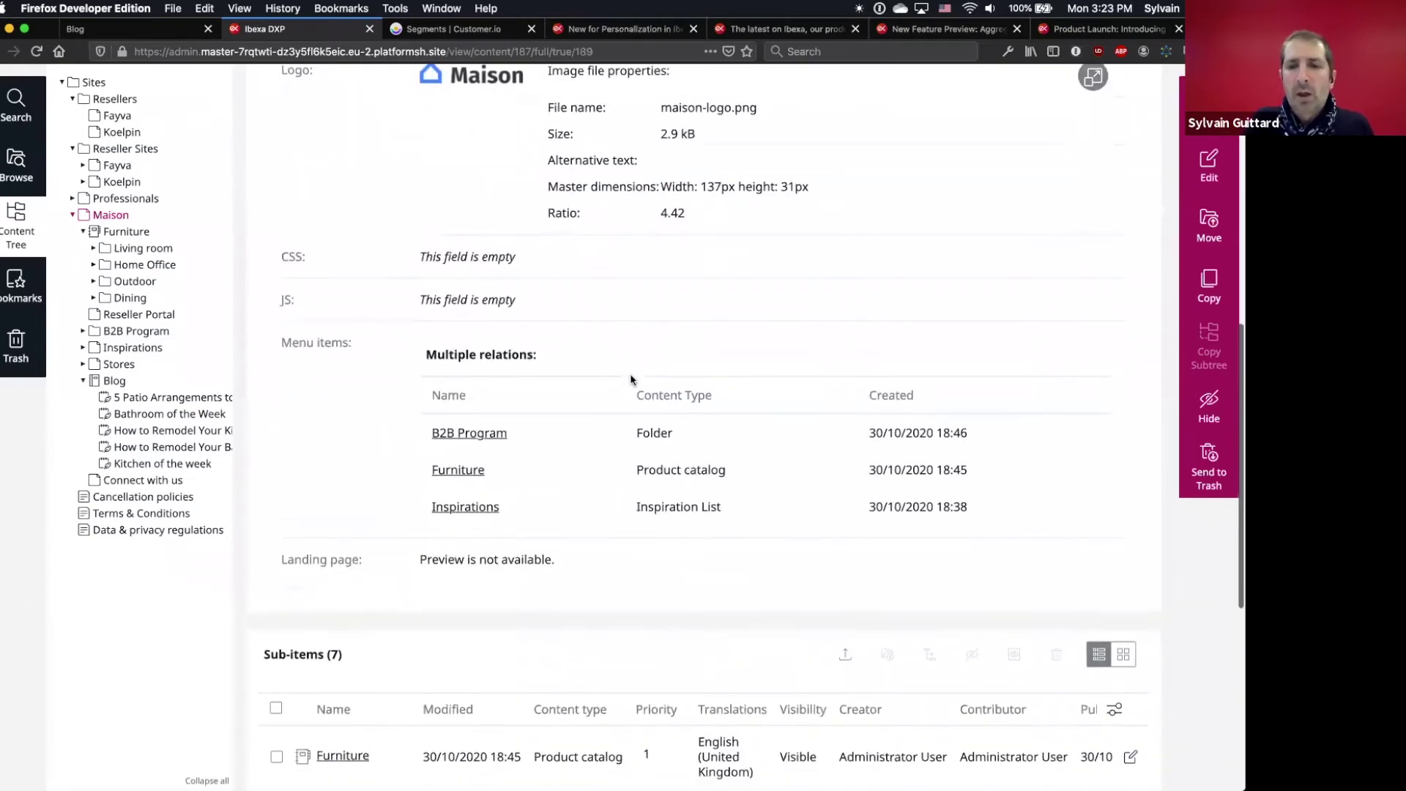
scroll(632, 380, down, 6)
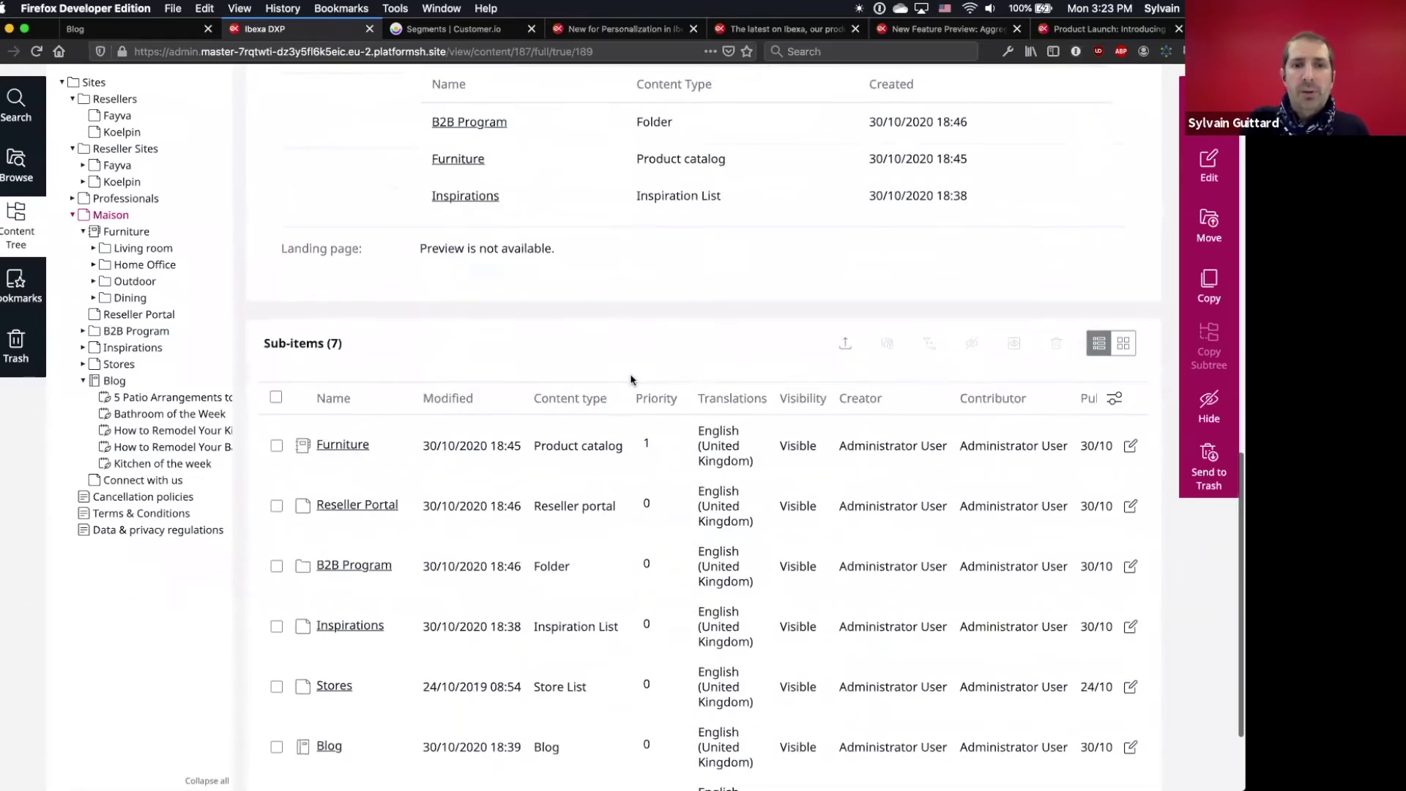
scroll(632, 380, down, 1)
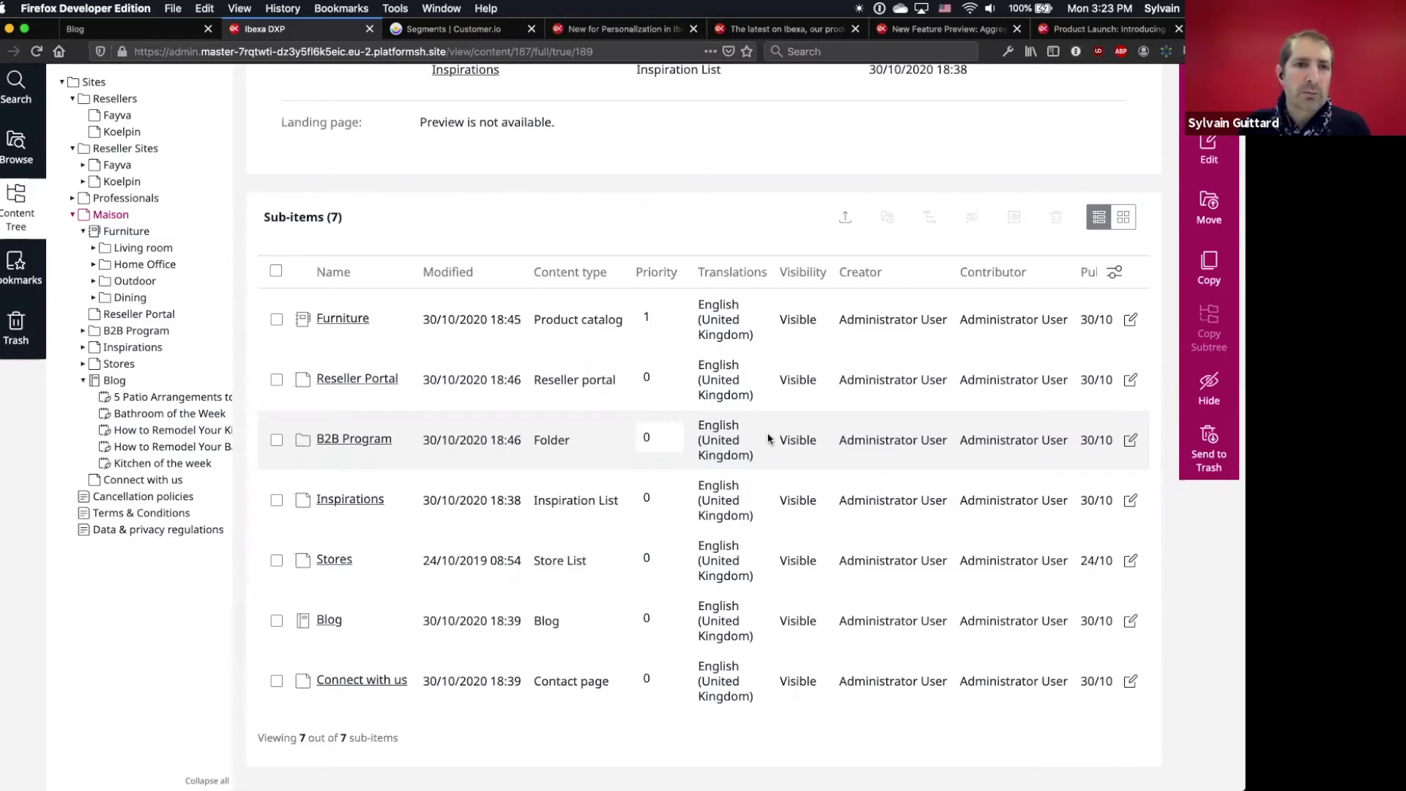
Review the columns of Maison's sub-items table and the list of columns that can be shown or hidden.
scroll(768, 438, right, 3)
scroll(768, 438, left, 3)
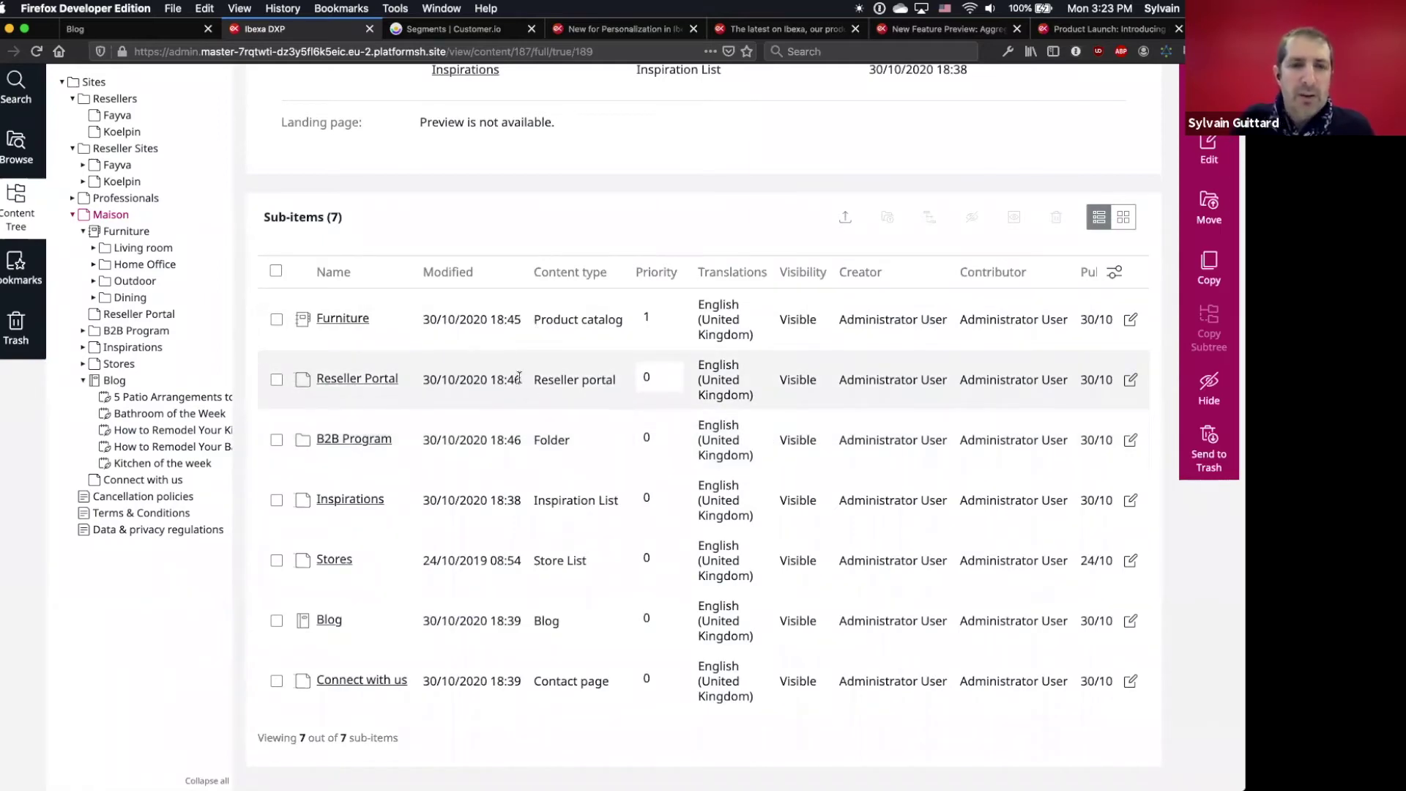
scroll(694, 414, right, 5)
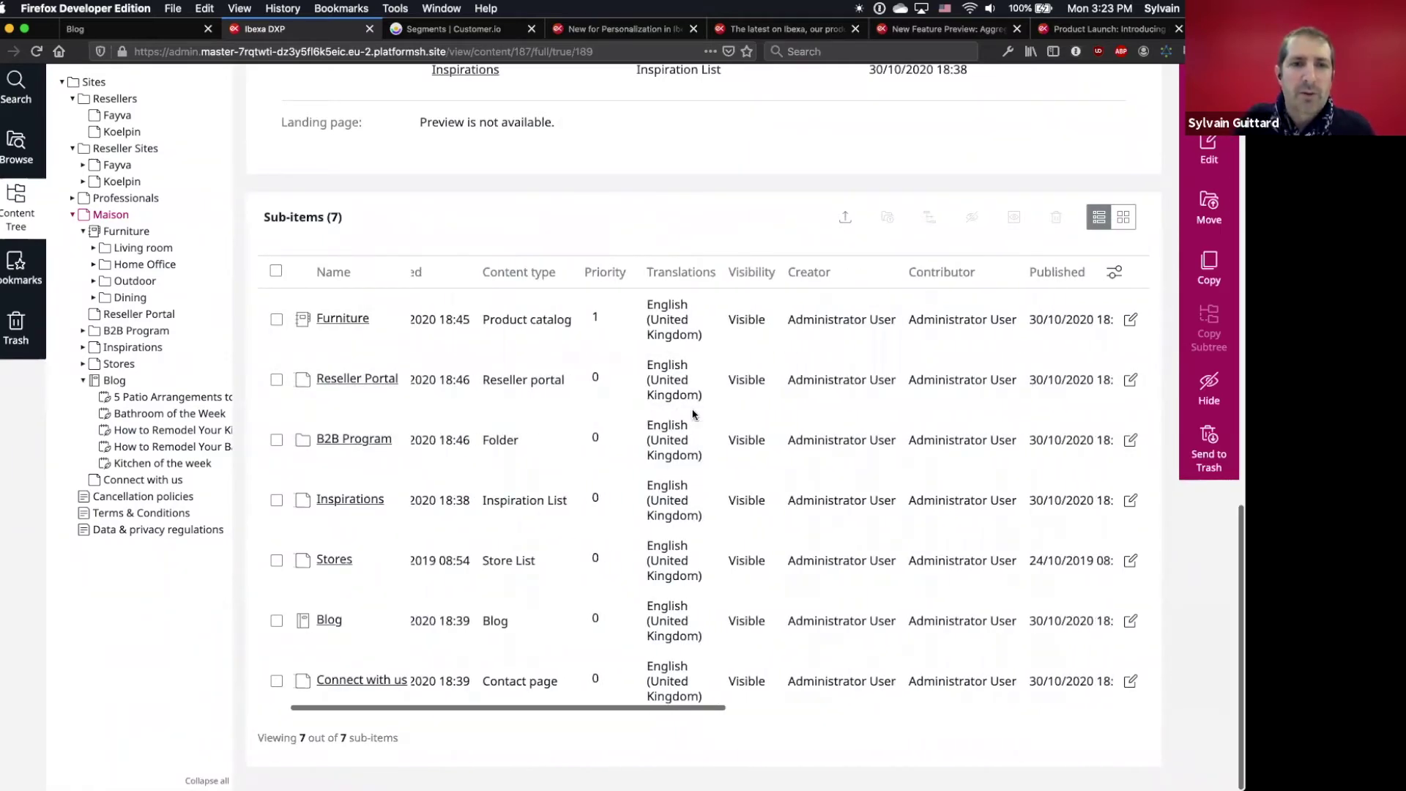
scroll(694, 415, right, 4)
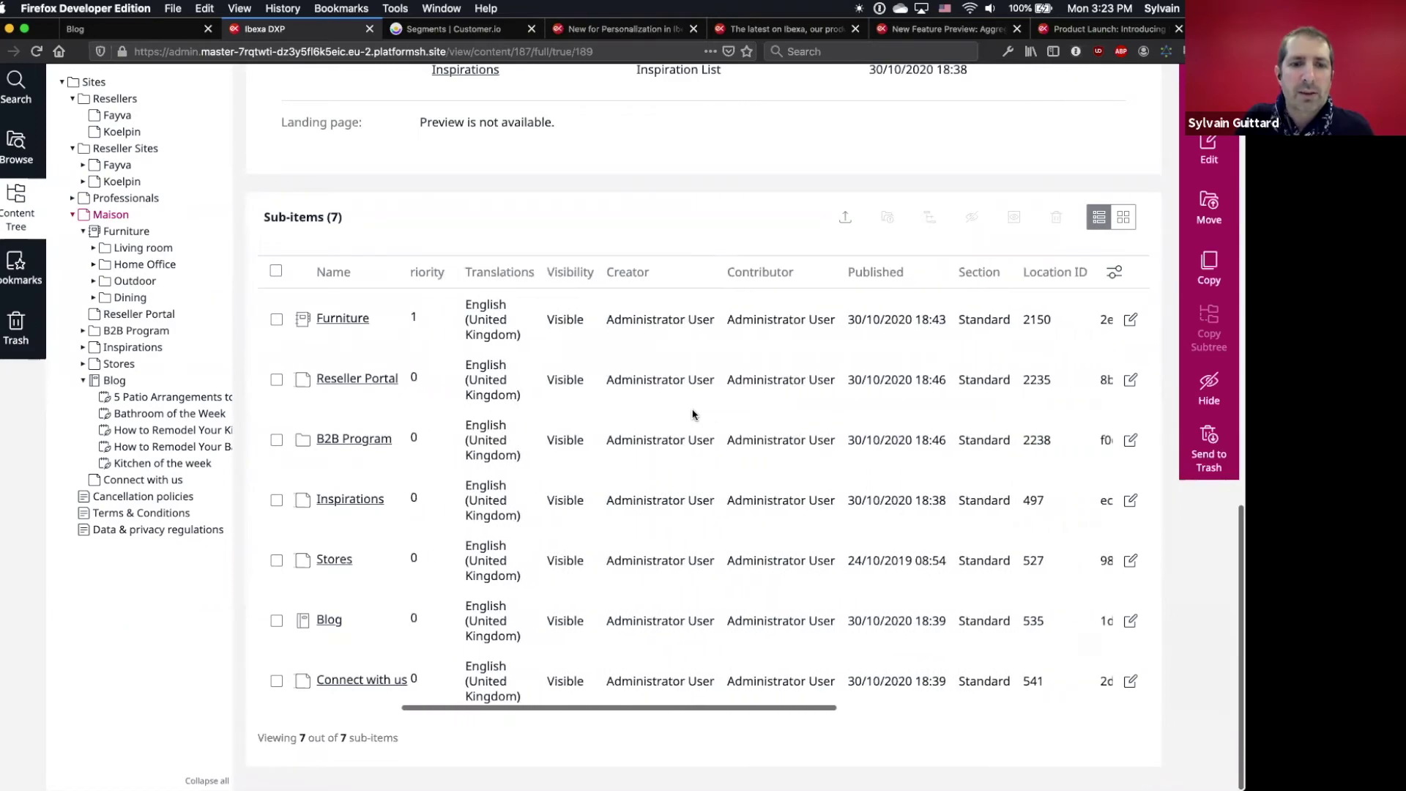
scroll(694, 414, left, 9)
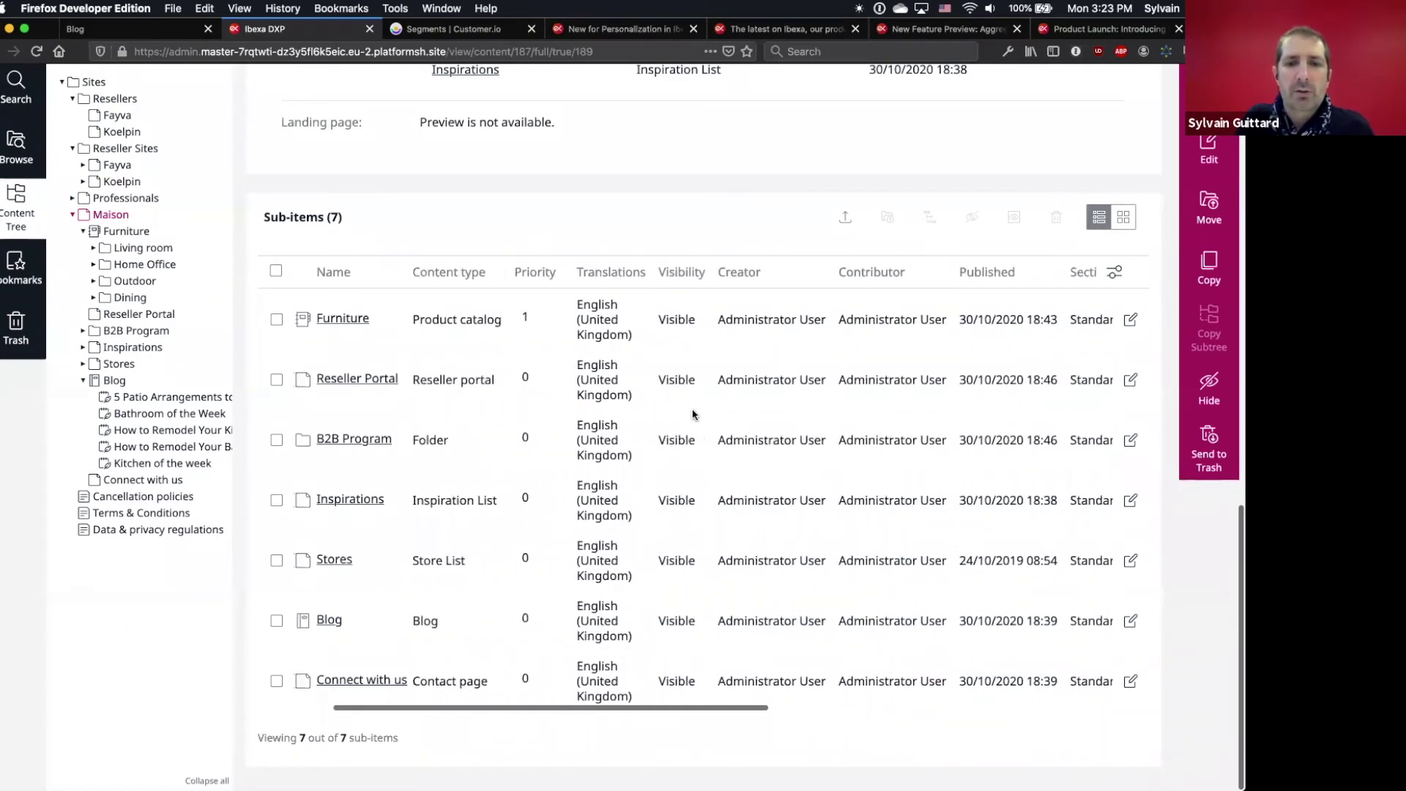
click(1113, 271)
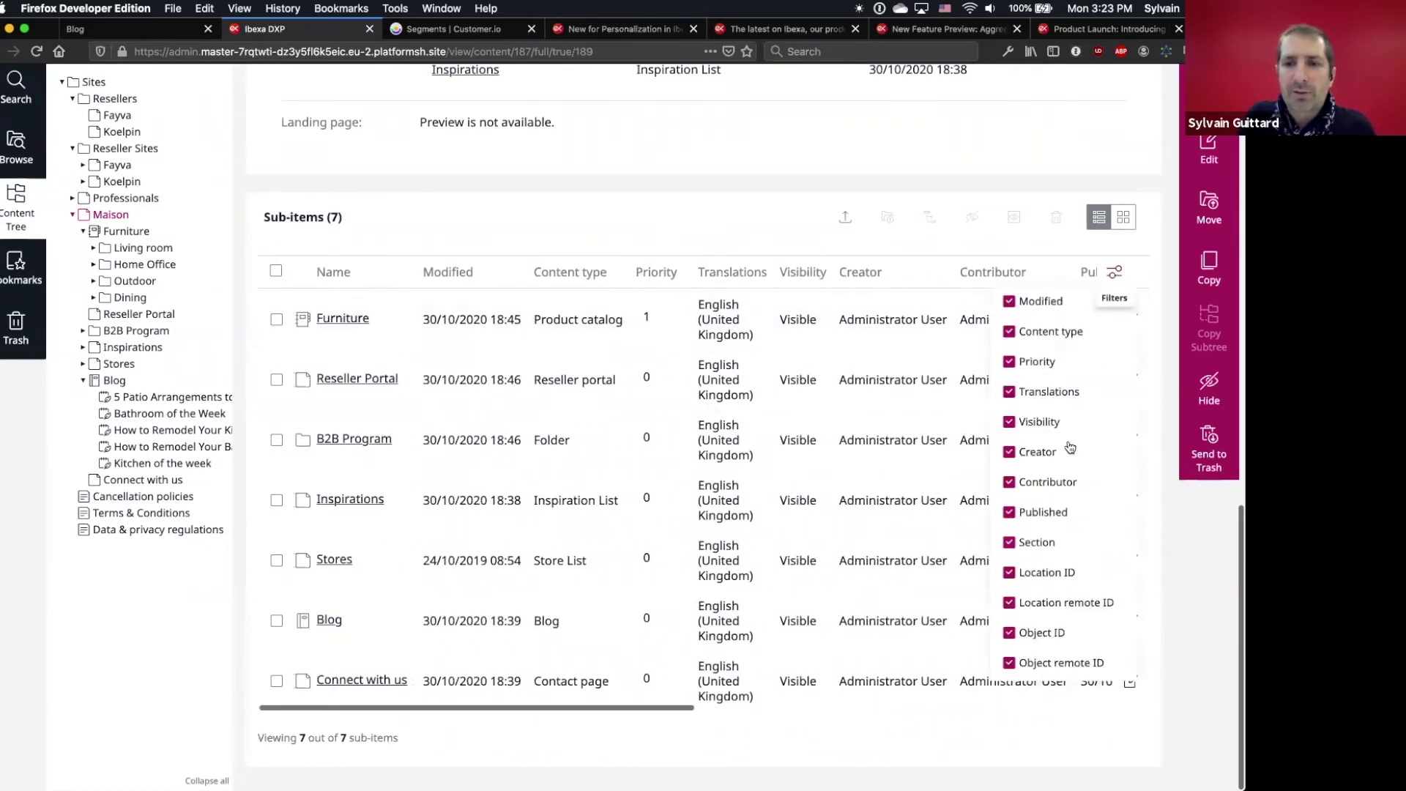
click(1114, 272)
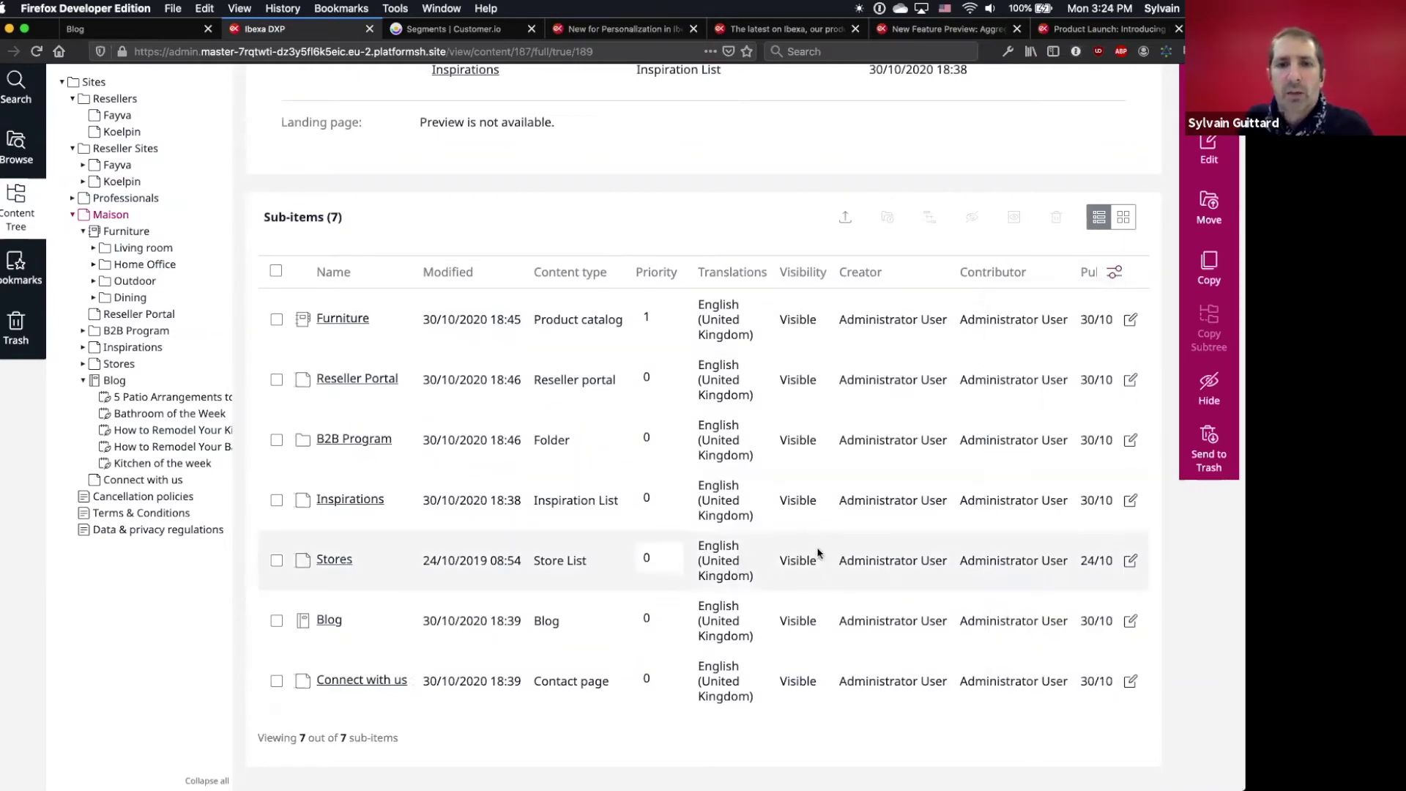
Examine the location and object ID columns of Maison's sub-items, including the B2B Program's object remote ID.
scroll(860, 553, right, 2)
scroll(861, 552, right, 8)
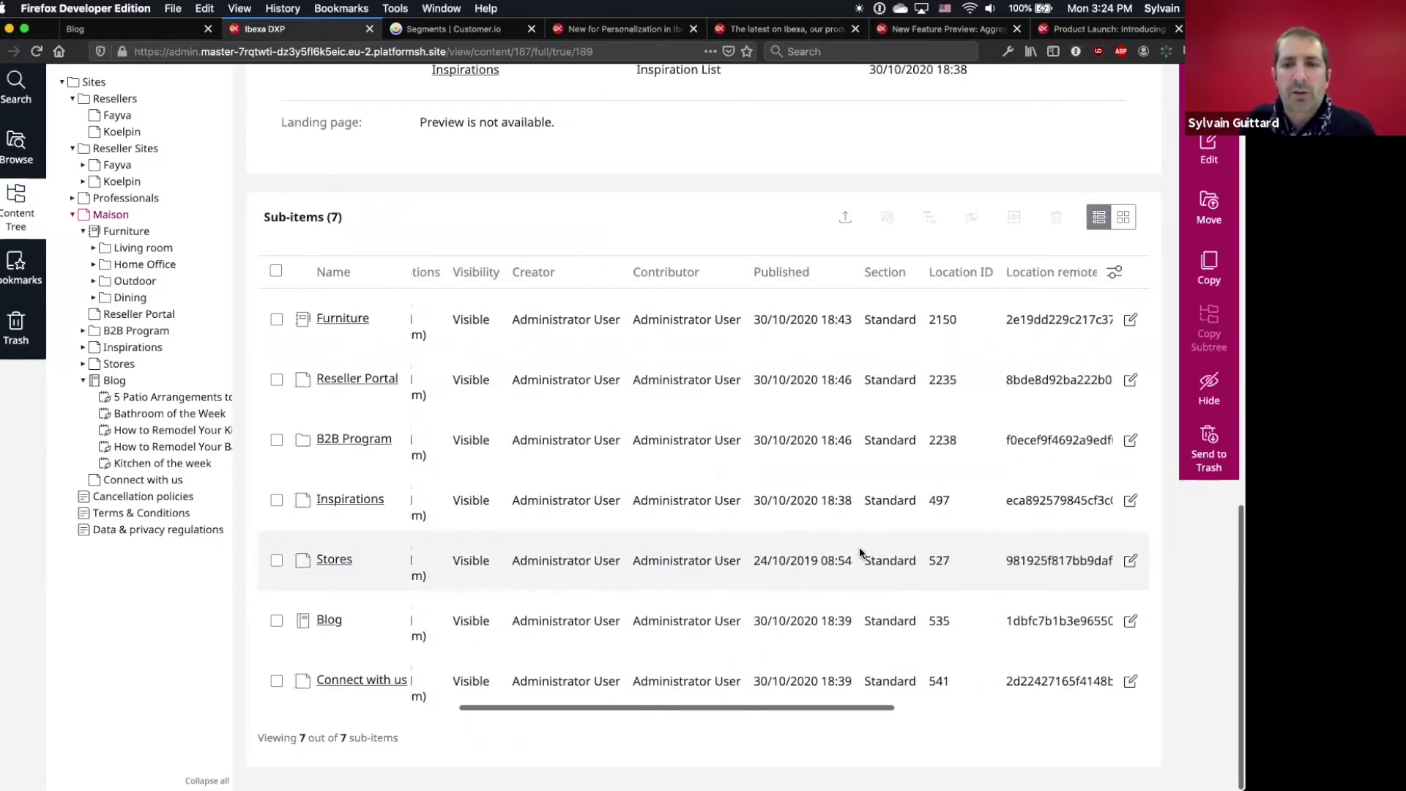
scroll(861, 553, right, 6)
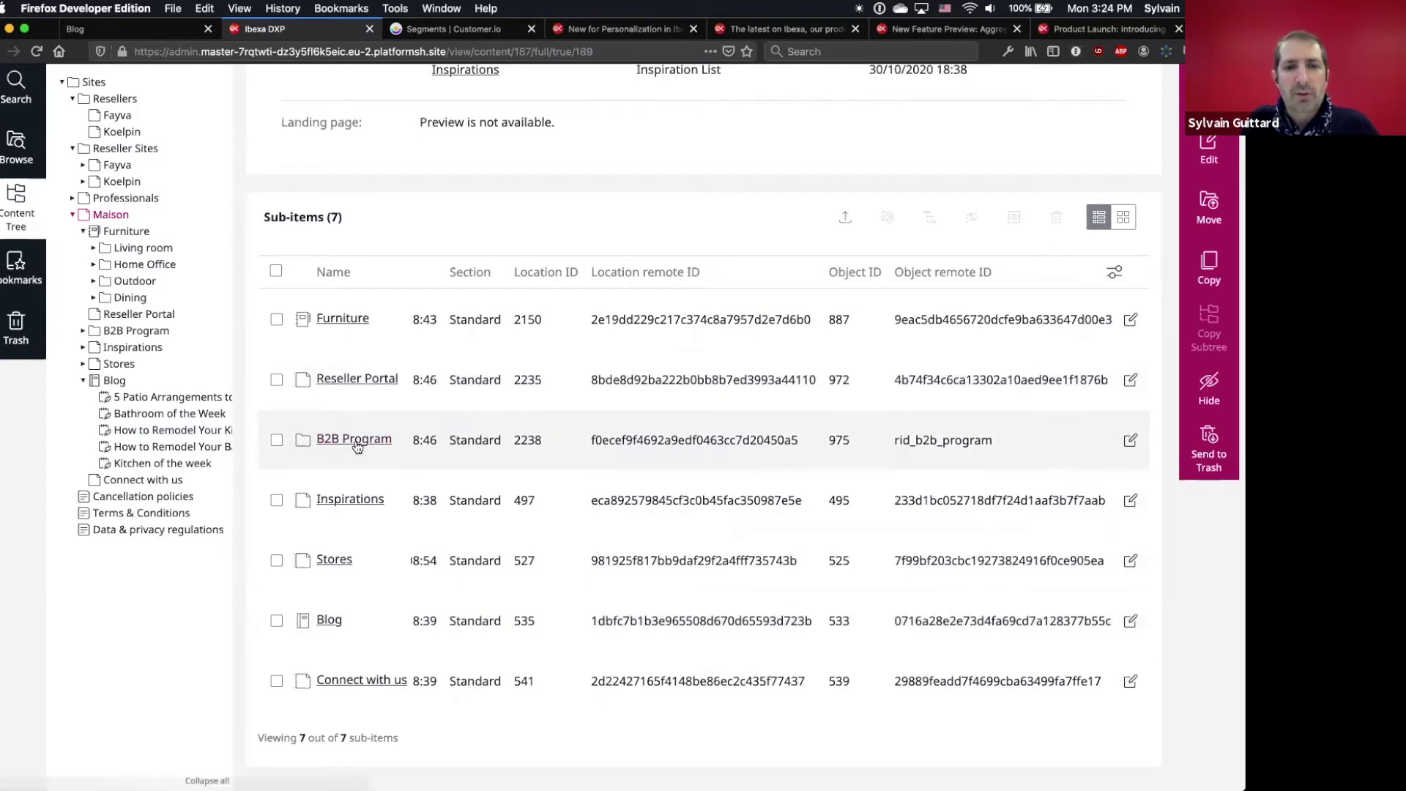
scroll(985, 462, left, 10)
scroll(986, 462, right, 10)
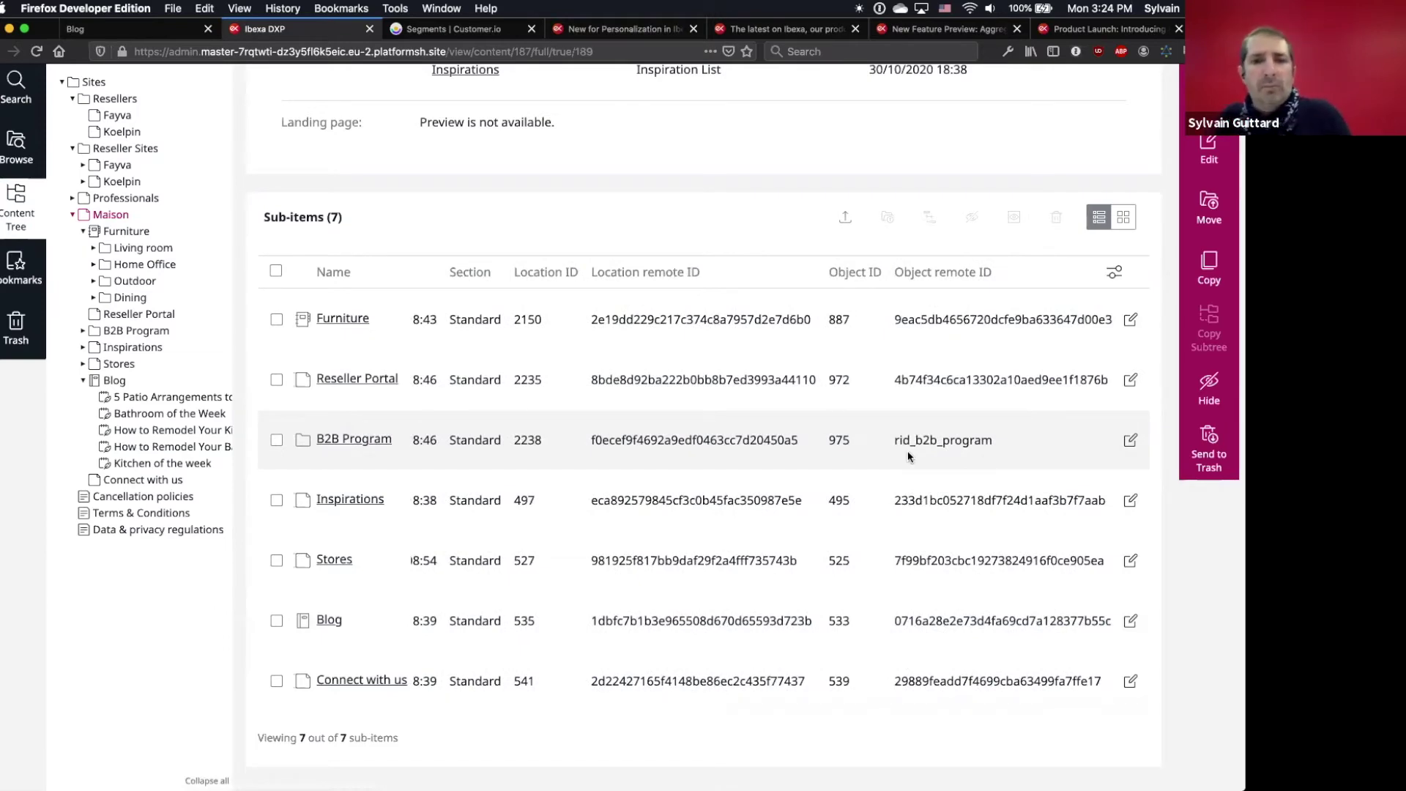
scroll(908, 454, up, 7)
scroll(907, 450, up, 8)
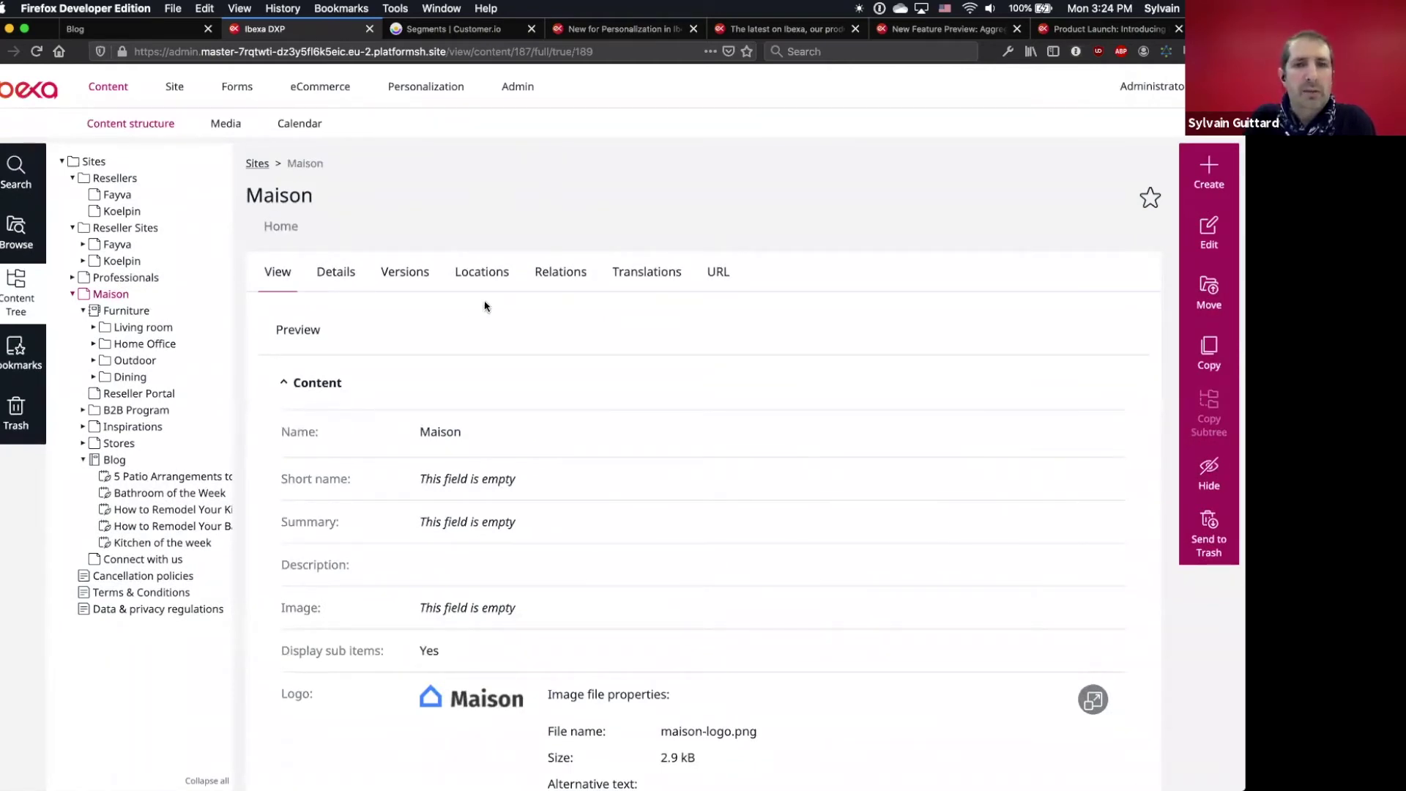
Open the Maison home page for editing in the page builder and look at its daily timeline.
click(1207, 236)
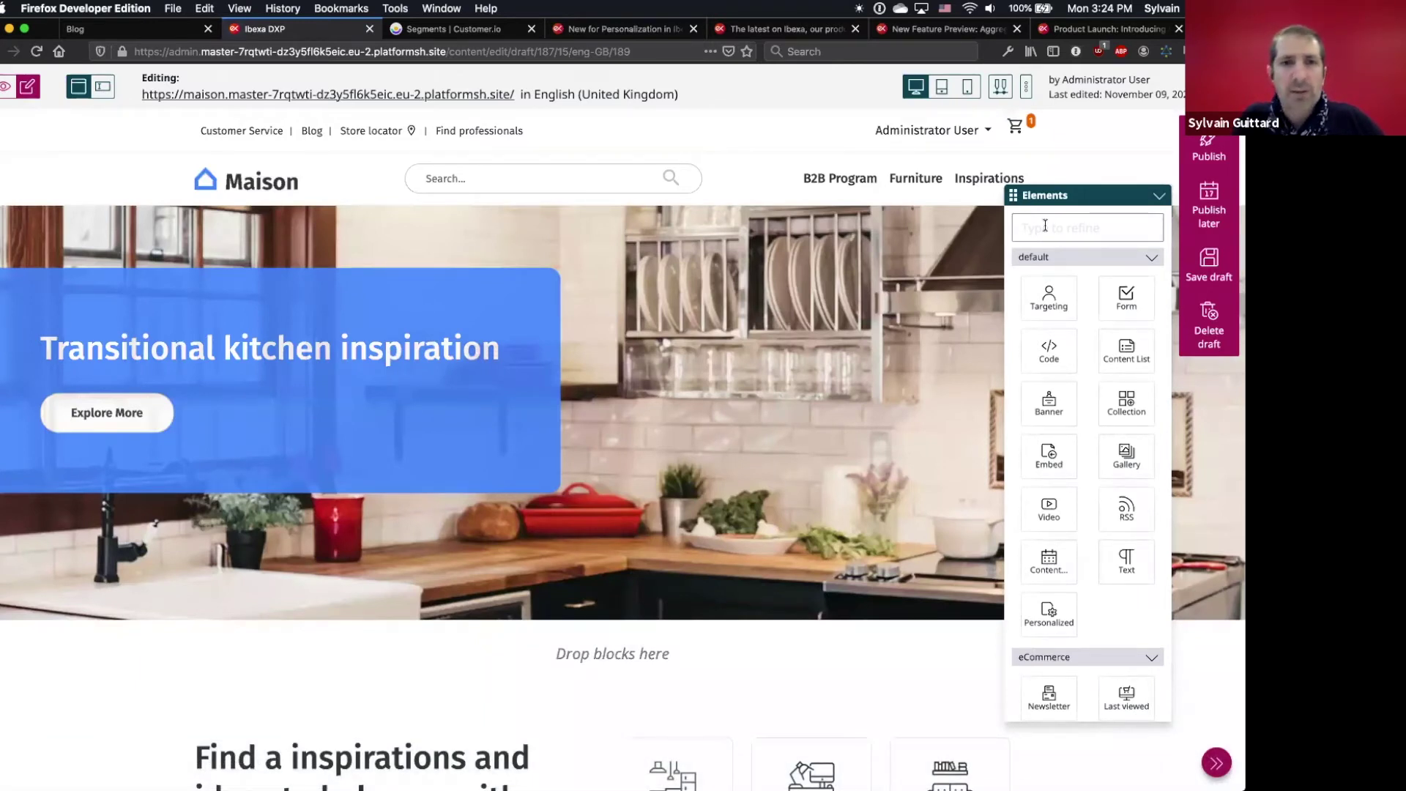
click(1002, 90)
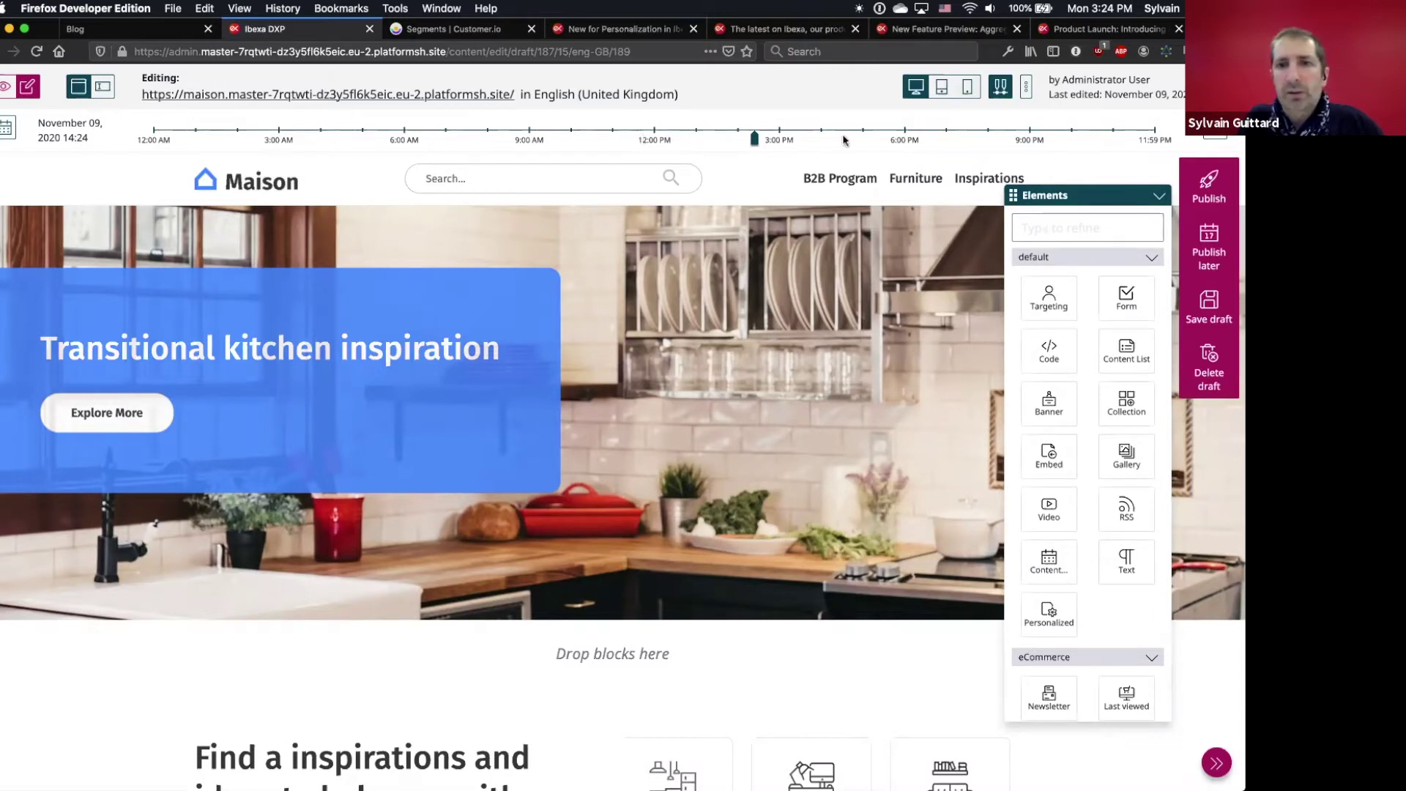
click(1002, 89)
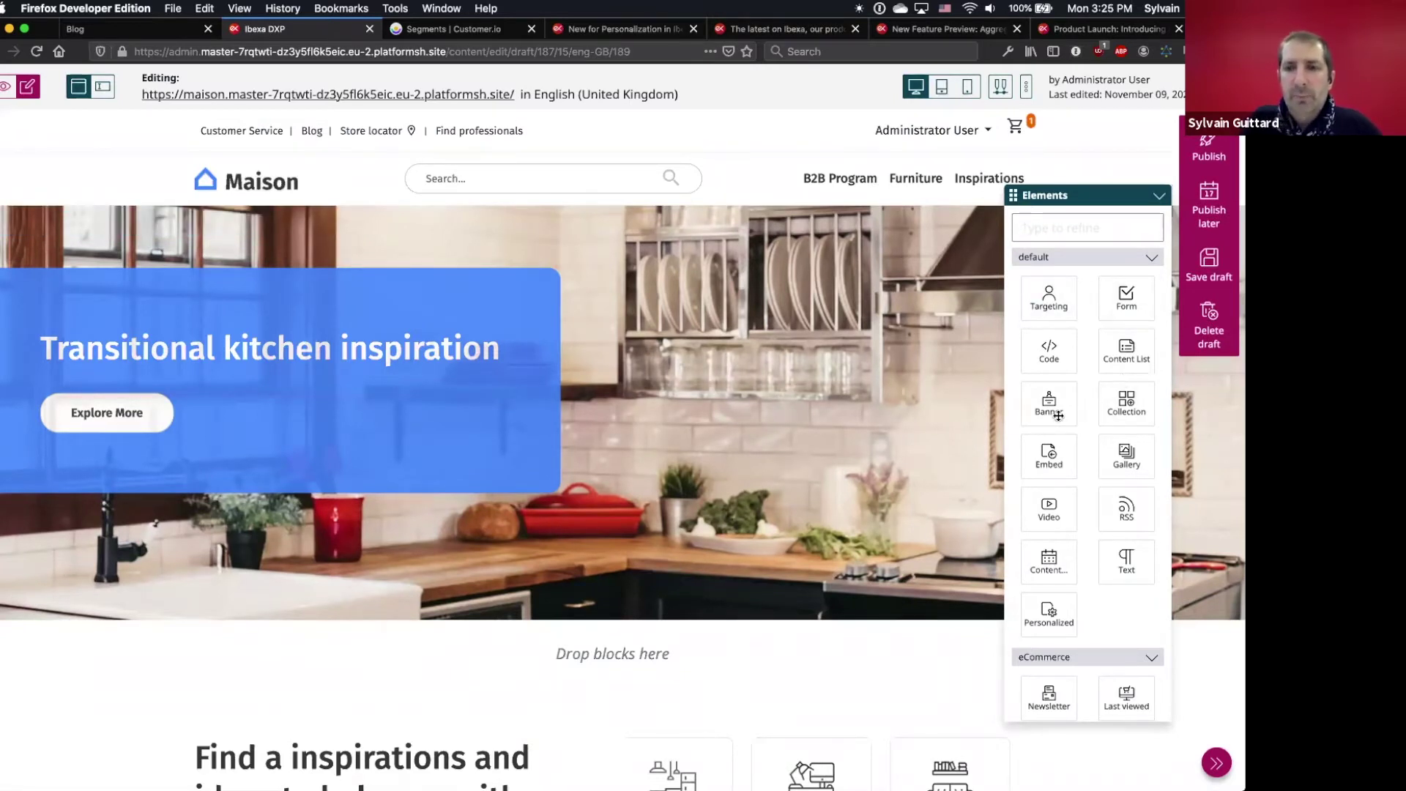
Add a Targeting block to the page directly below the "Transitional kitchen inspiration" banner.
scroll(926, 419, down, 3)
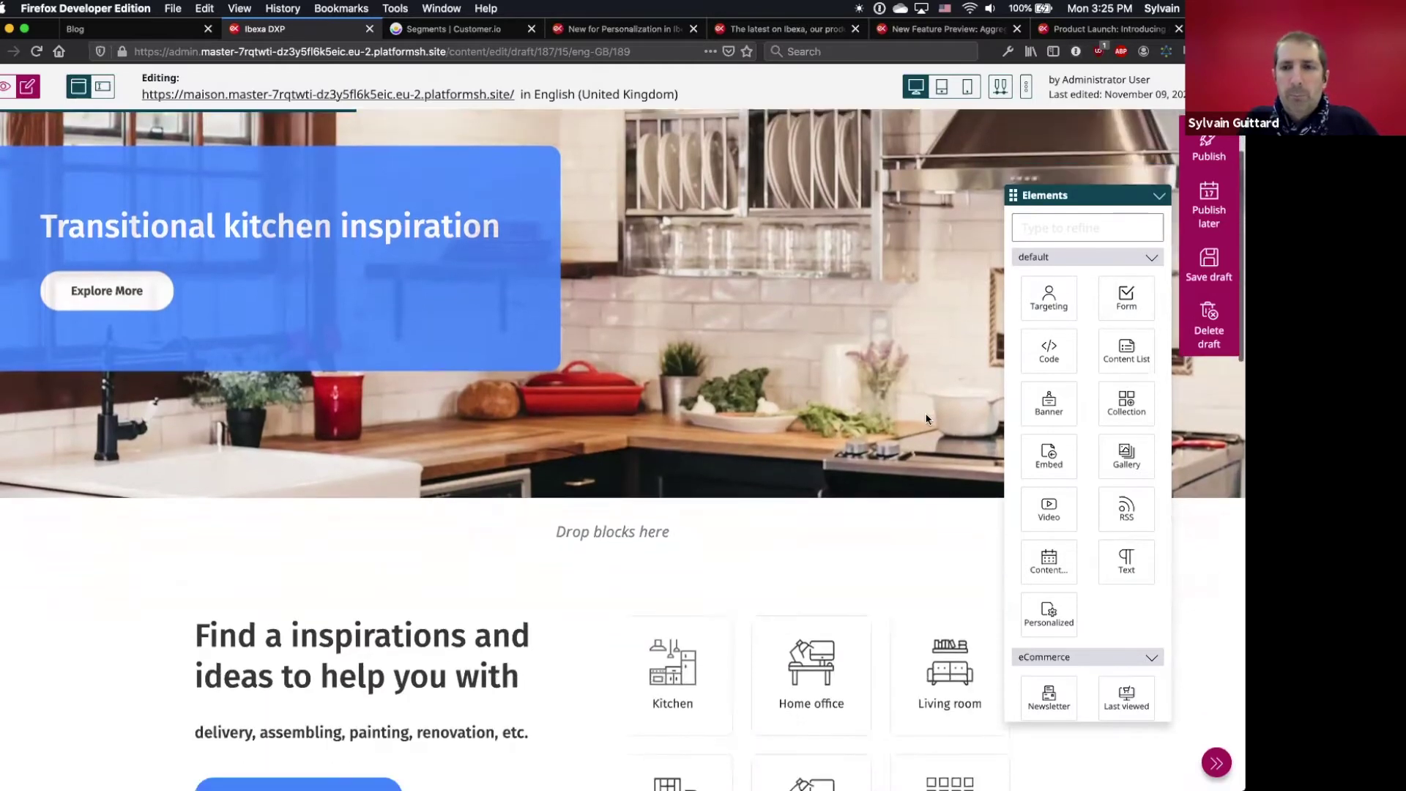
scroll(926, 419, up, 1)
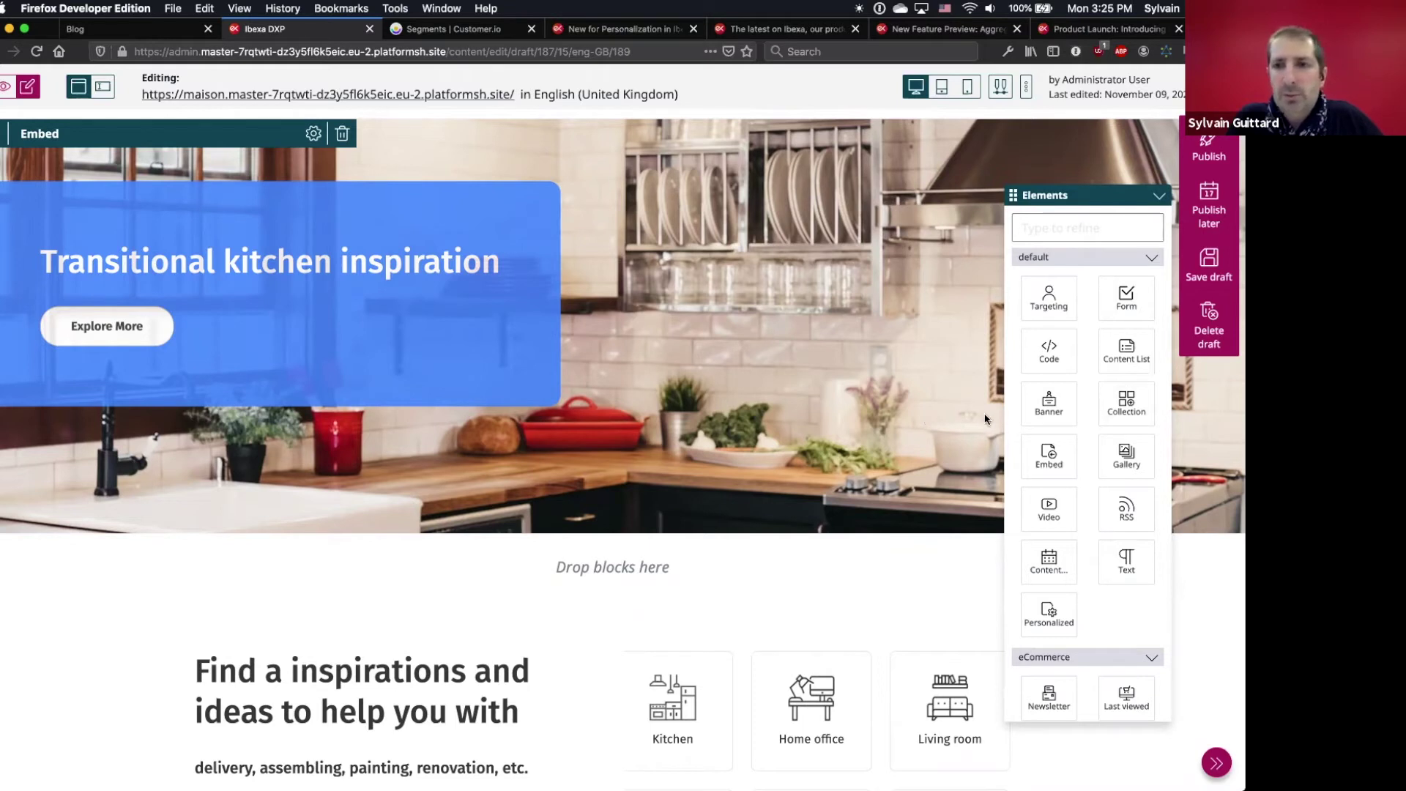
drag(1057, 300, 586, 564)
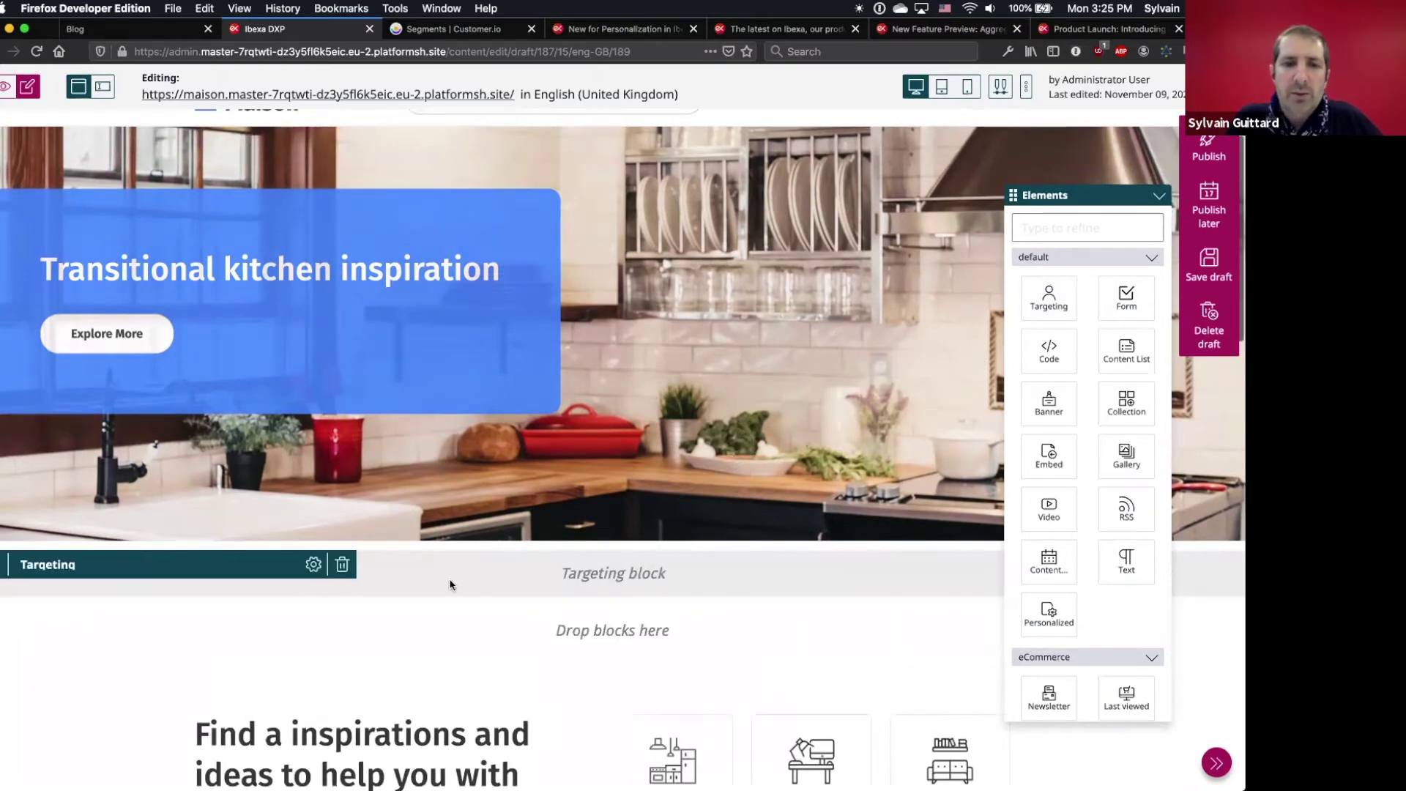
Set the Targeting block's first rule to the Customer.io segment "[Visitor] - Outdoor products".
click(314, 565)
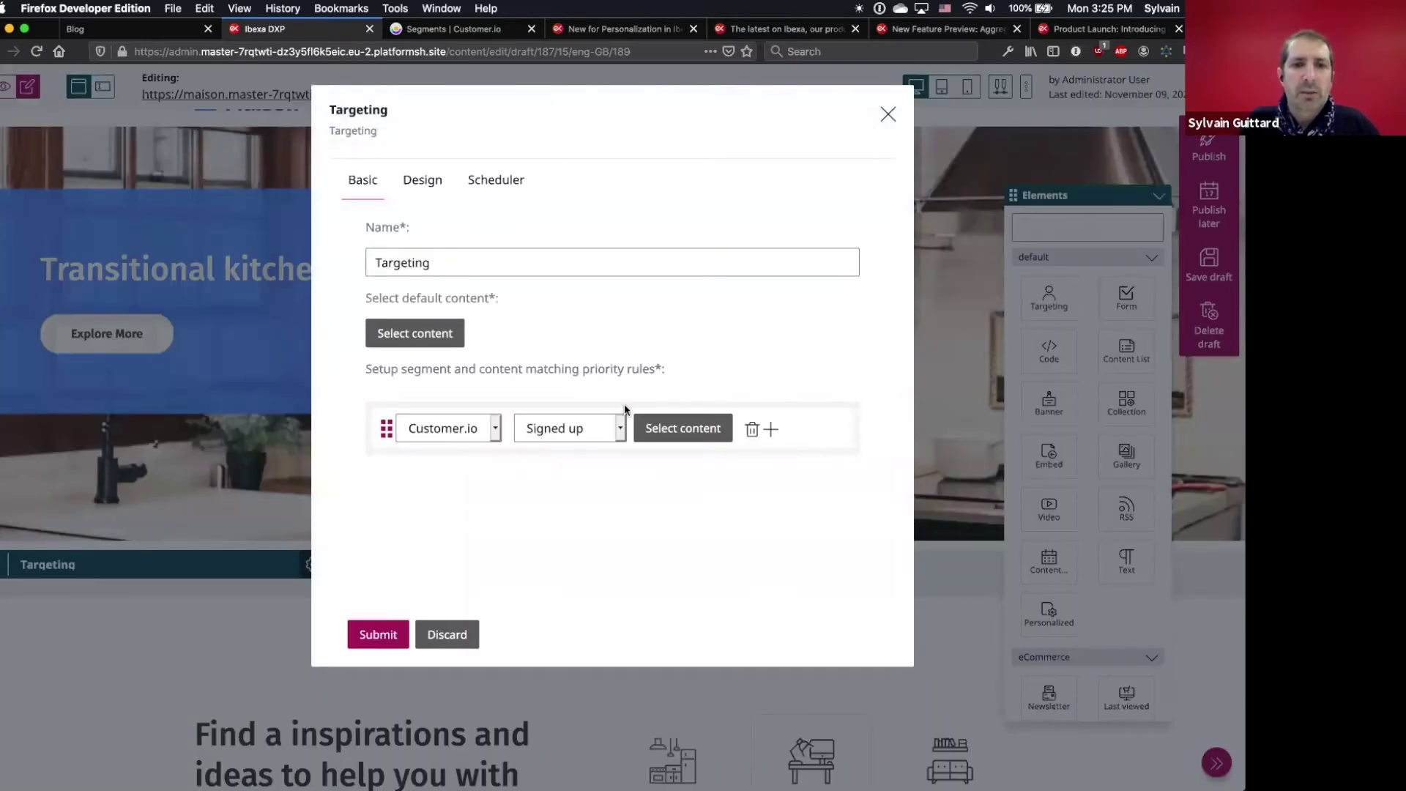
click(547, 429)
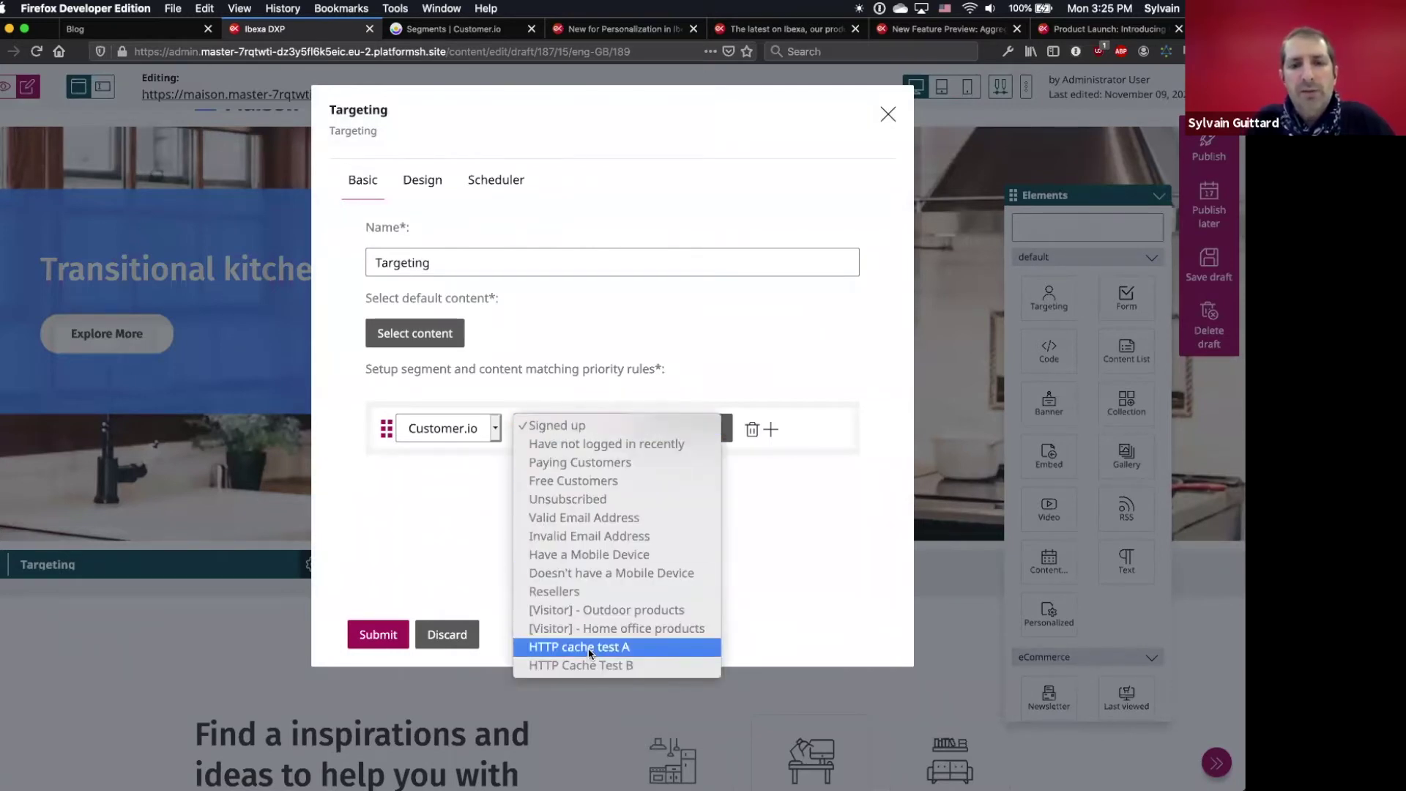
click(600, 628)
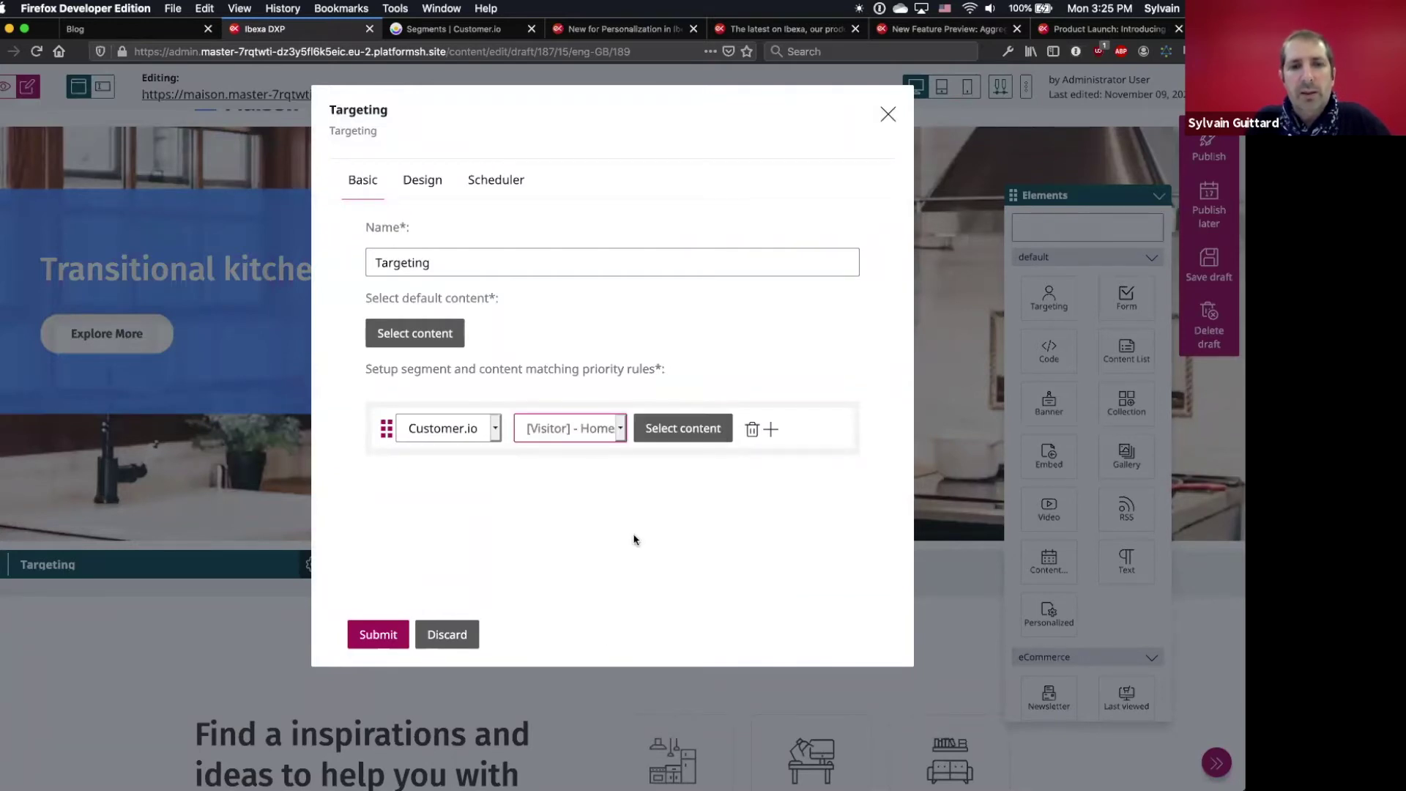
click(600, 430)
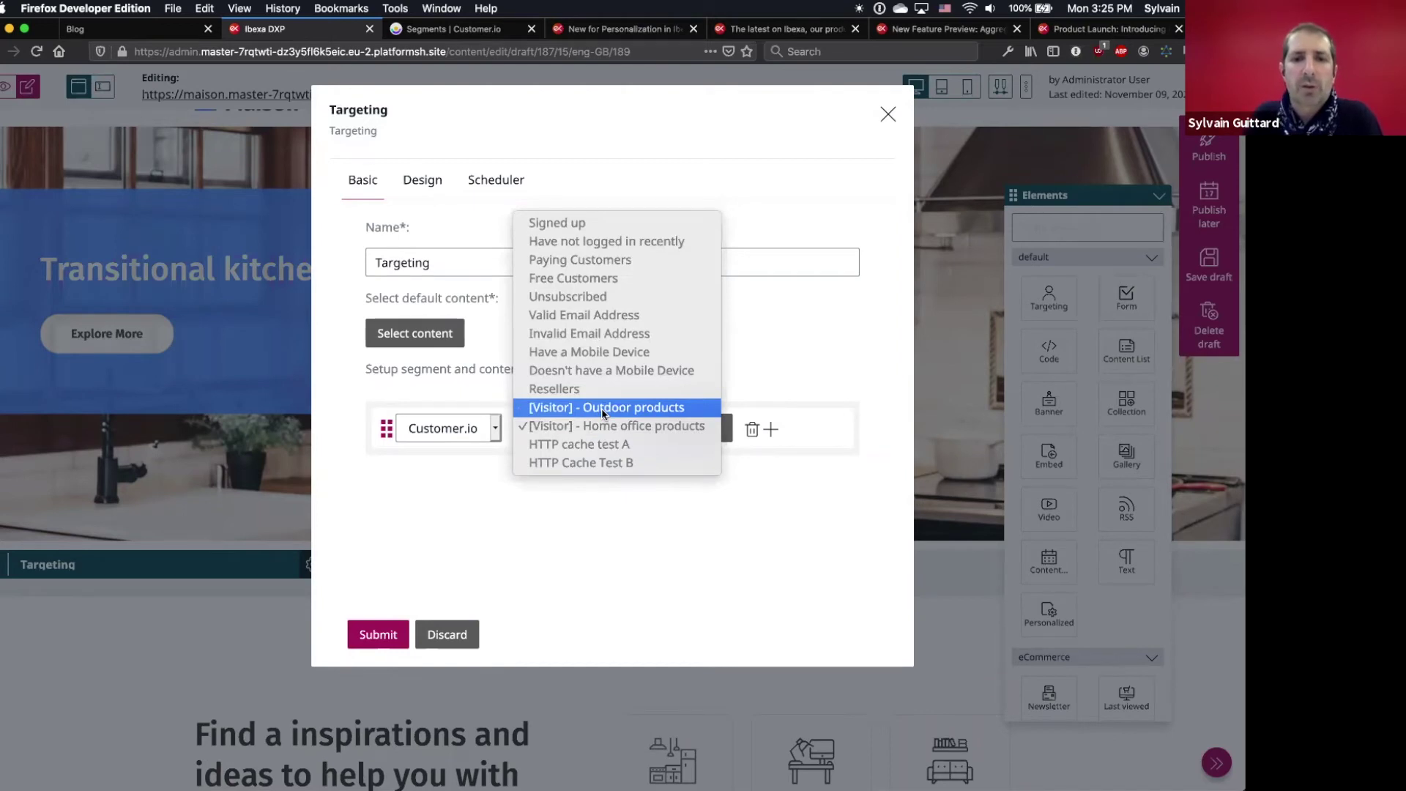
click(602, 407)
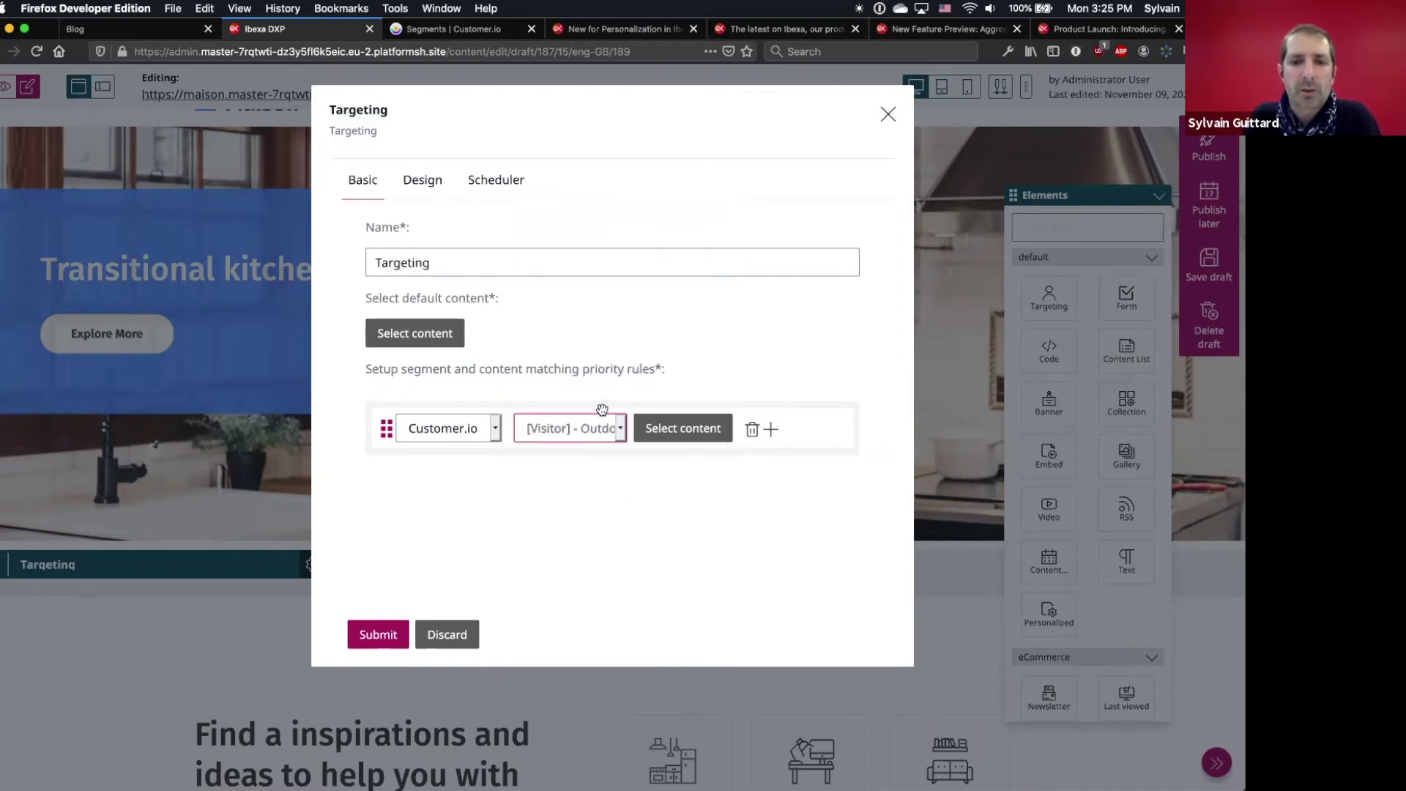
Assign Patio 2-Seater Sofa from the bookmarked Outdoor category to the outdoor products rule, browsing the products as a grid.
click(665, 433)
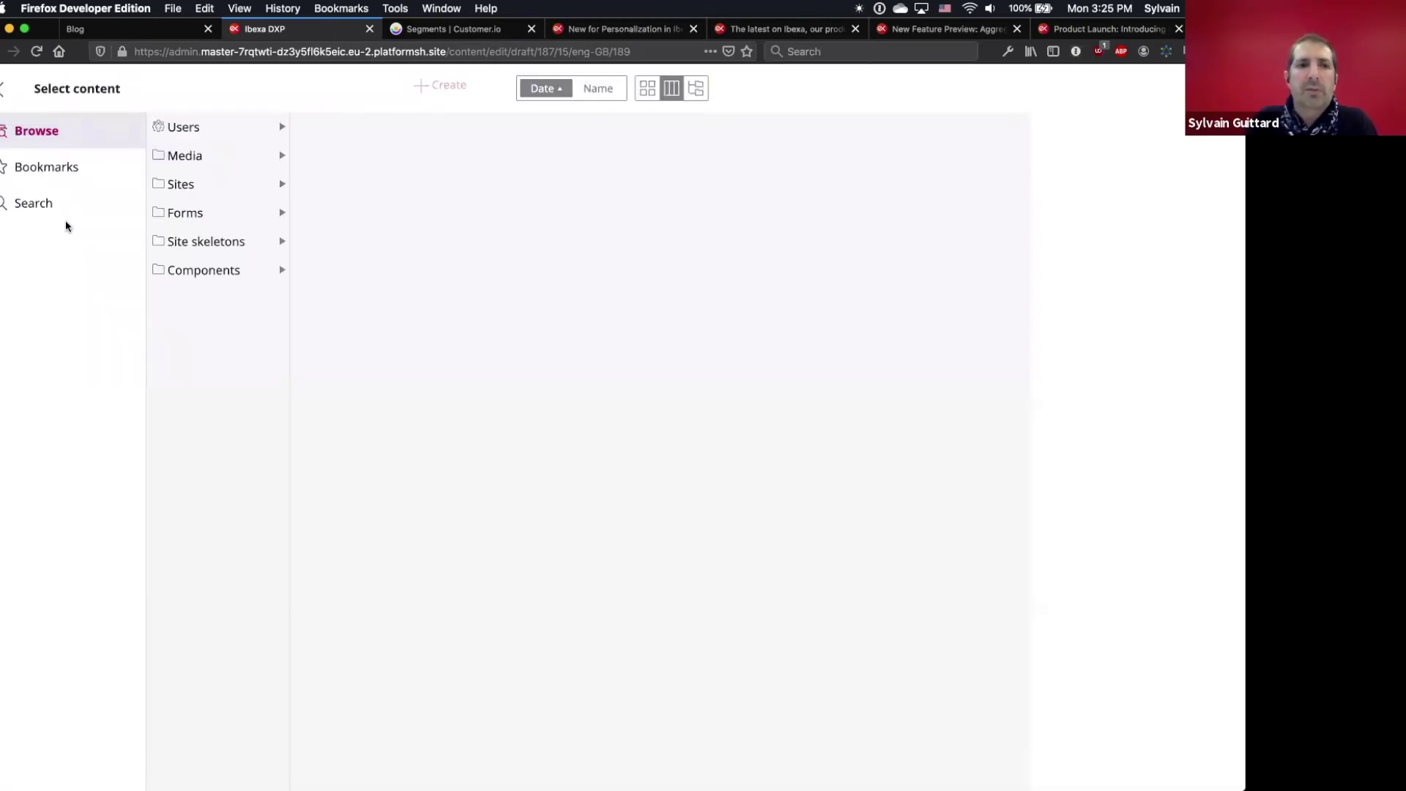
click(52, 174)
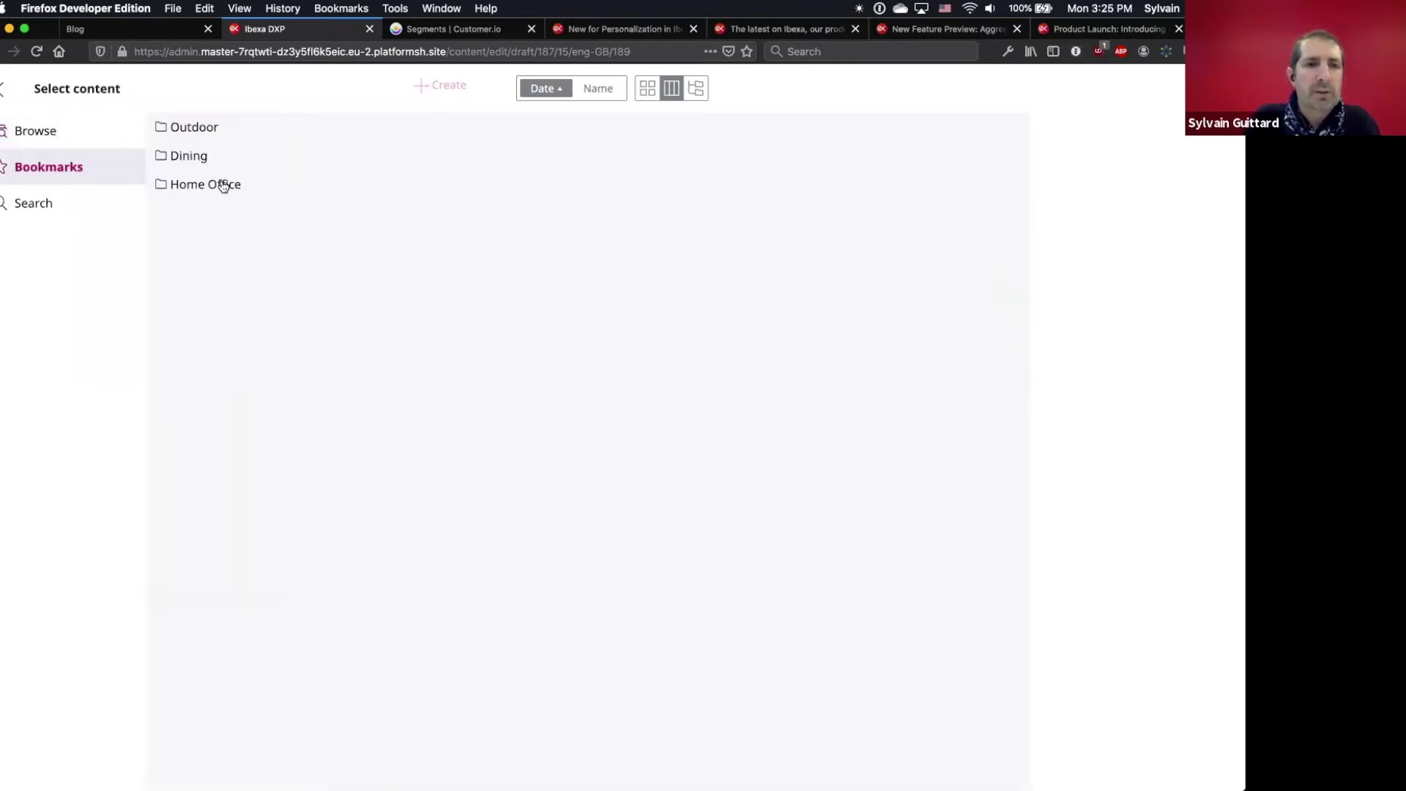
click(204, 130)
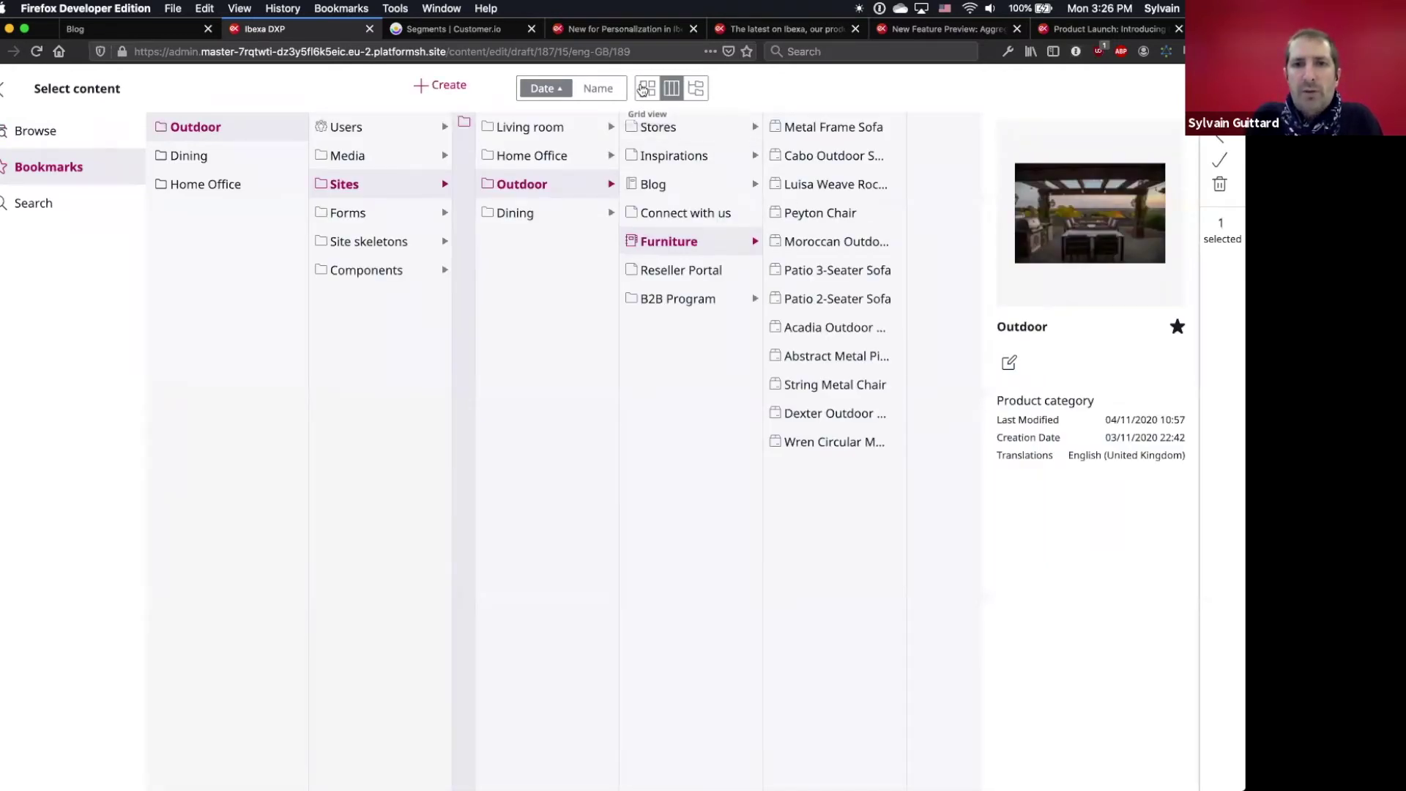
click(689, 95)
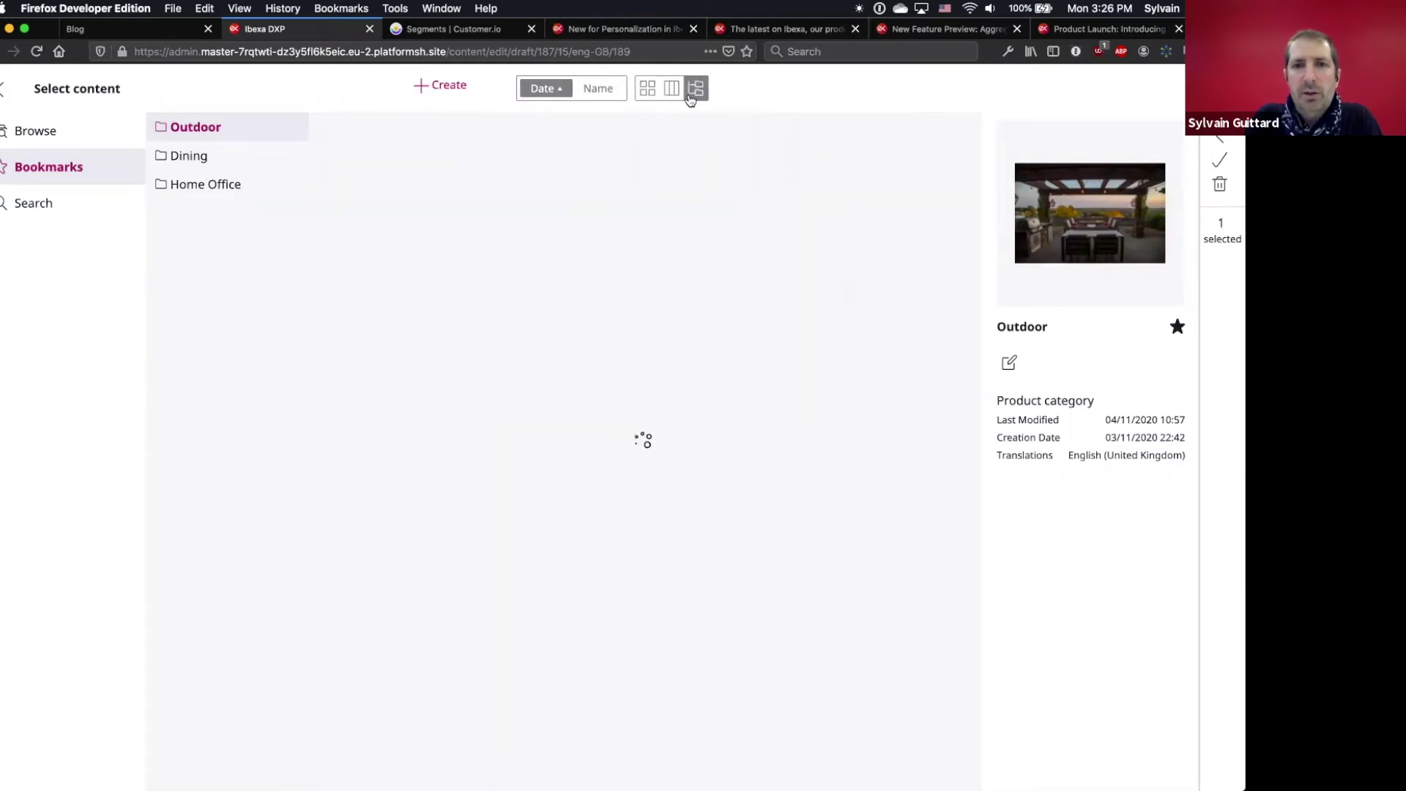
click(648, 94)
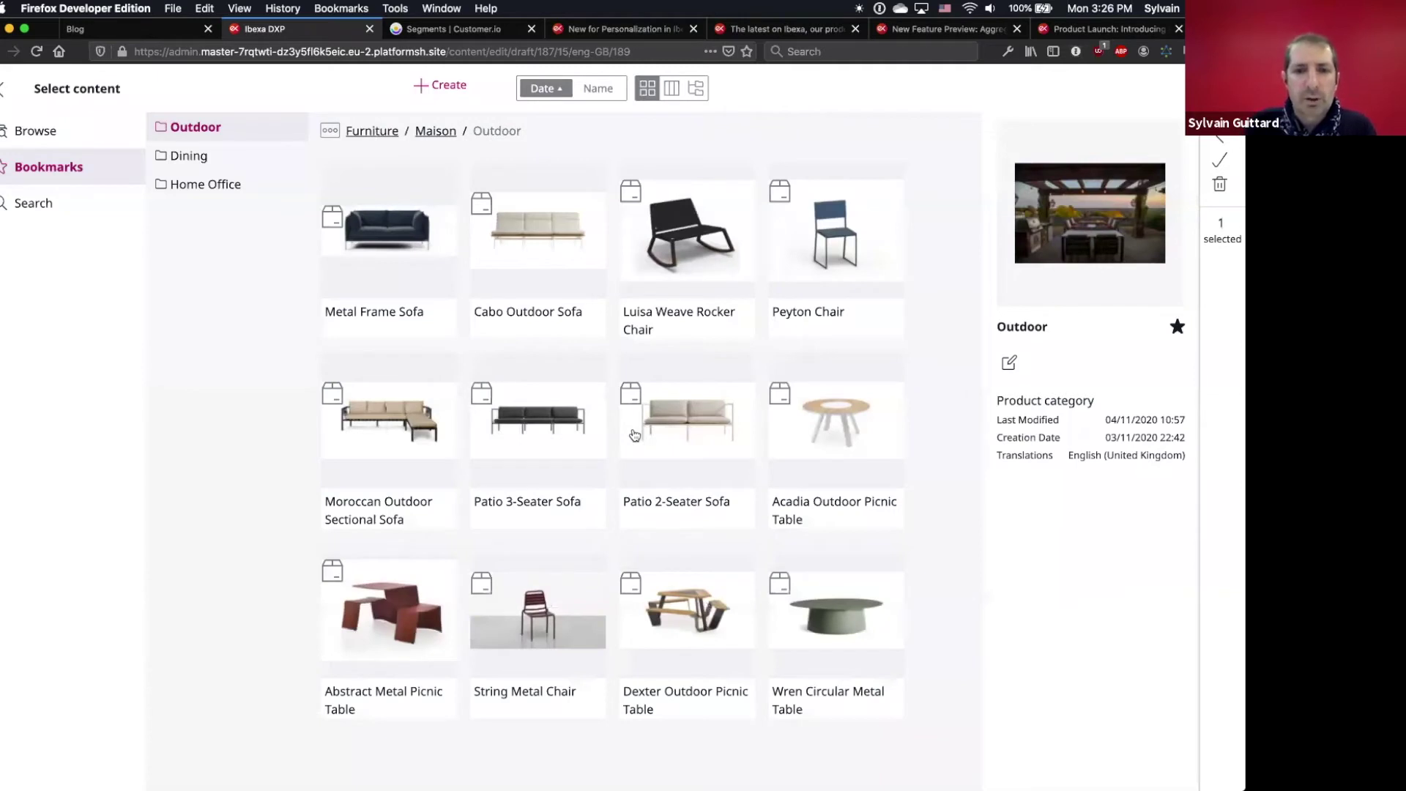
click(690, 438)
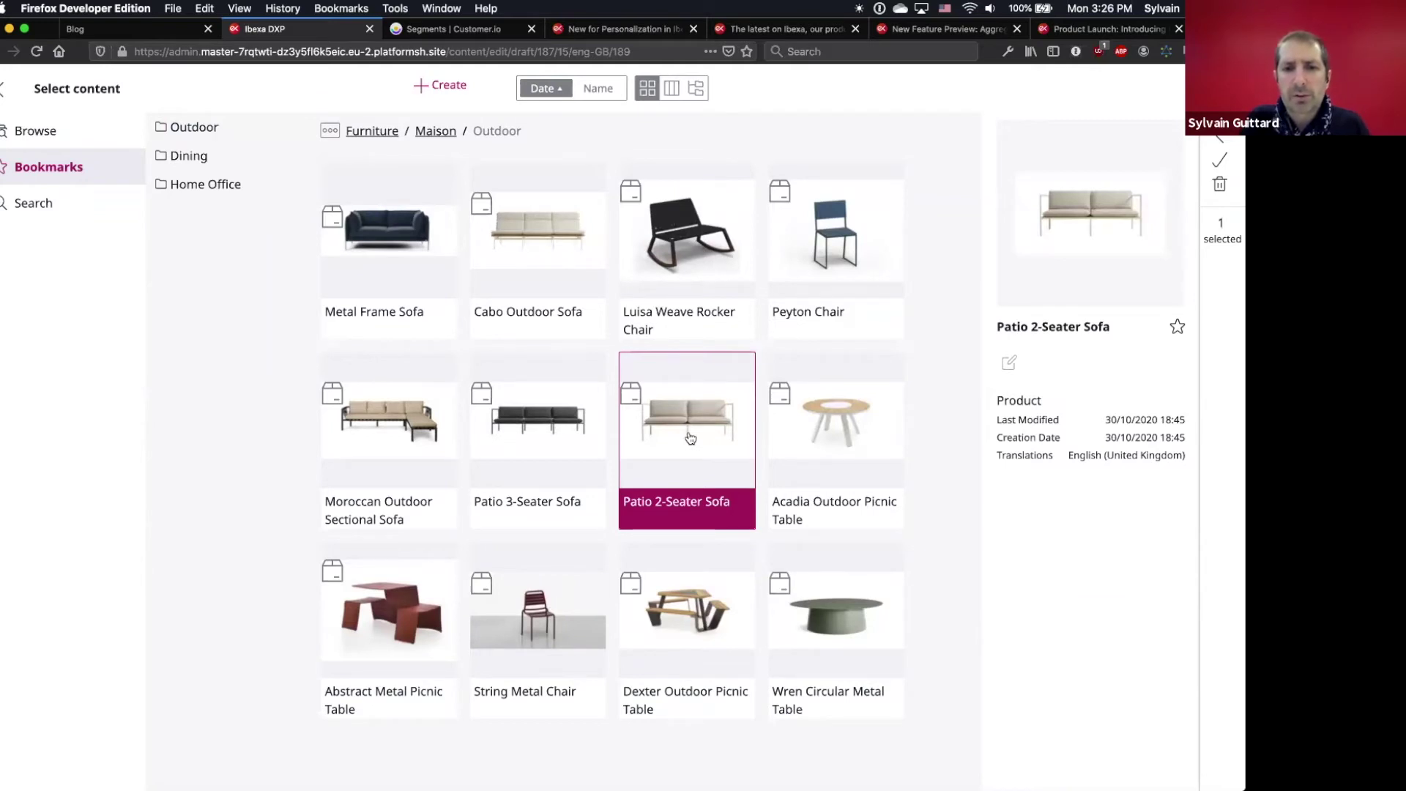
click(1219, 161)
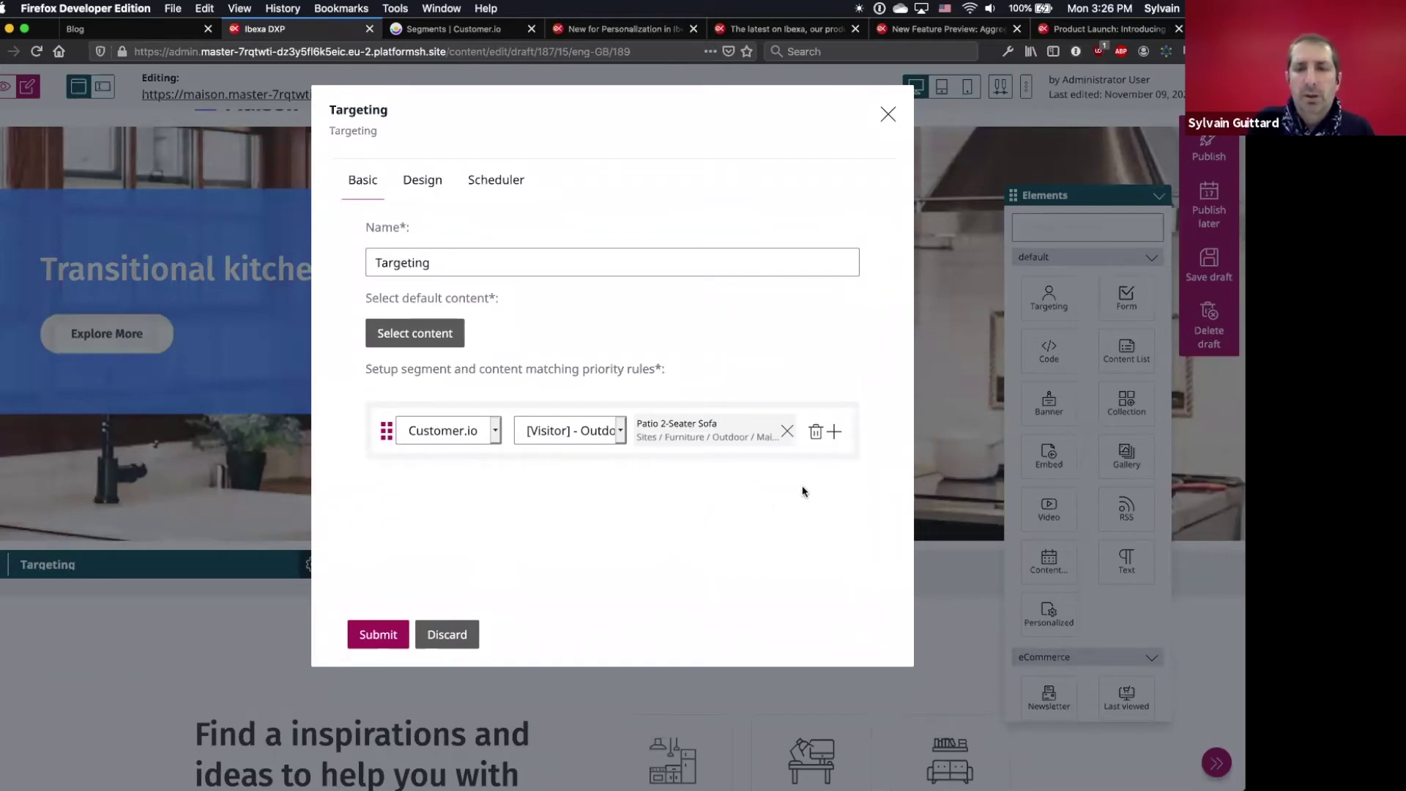
Add a second targeting rule for the Customer.io segment "[Visitor] - Home office products".
click(836, 433)
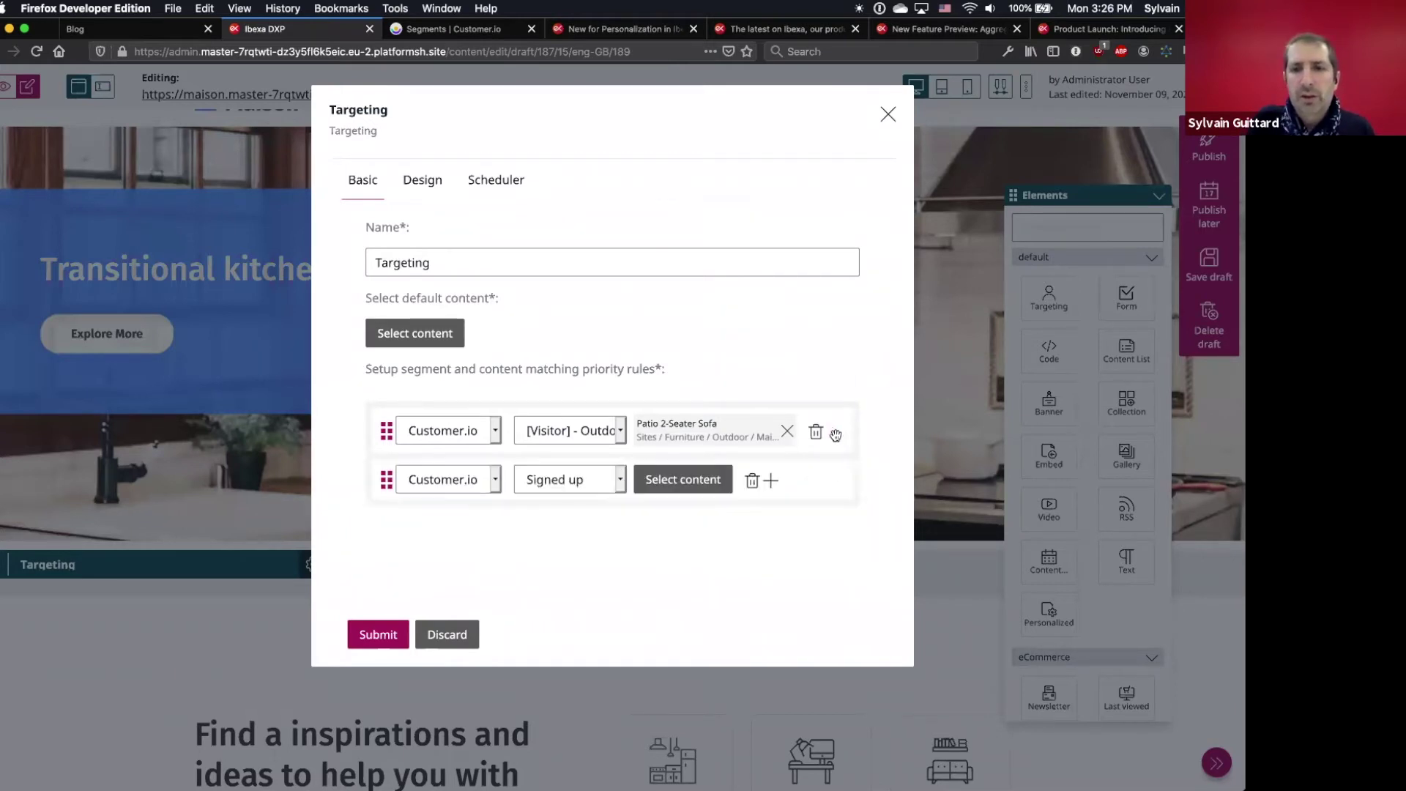
click(559, 481)
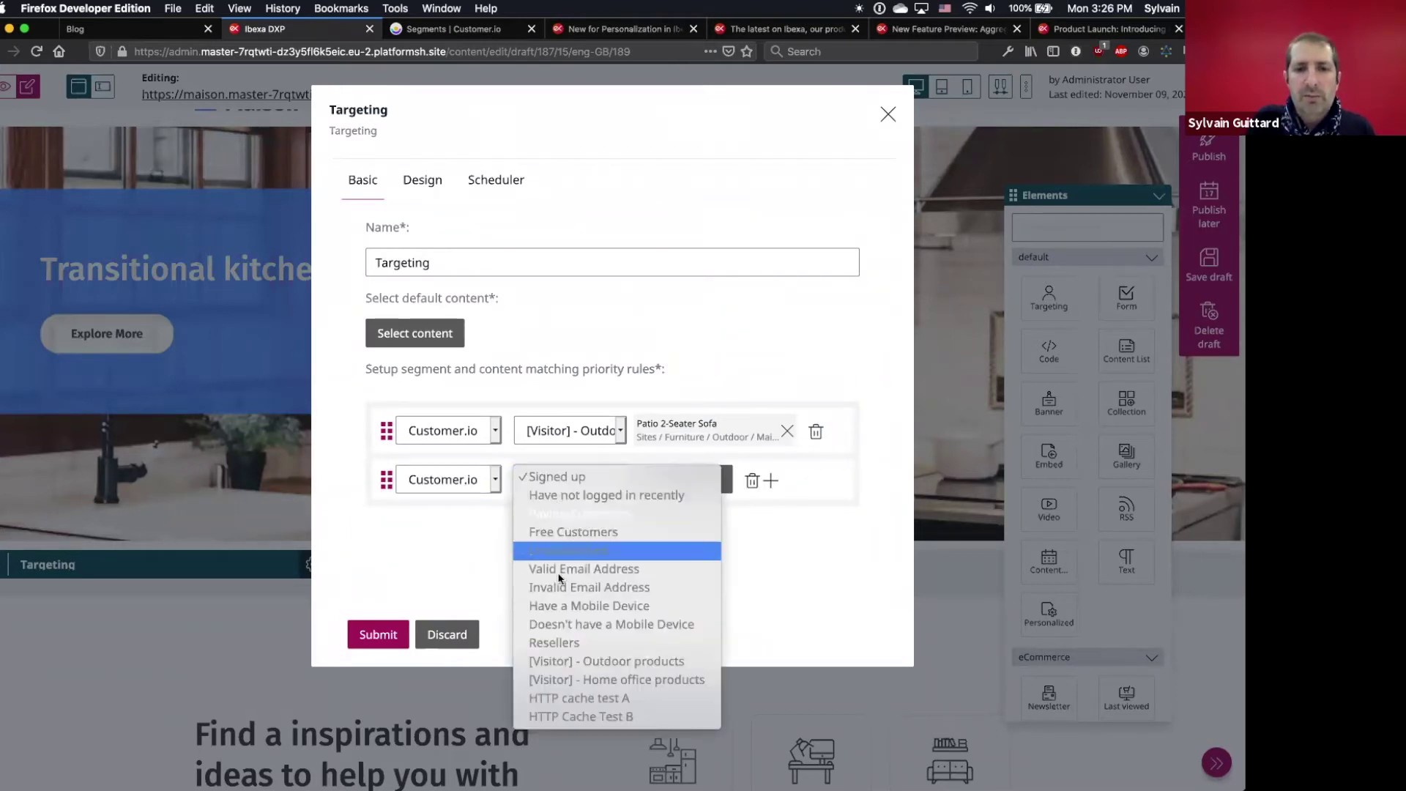
click(564, 678)
click(676, 480)
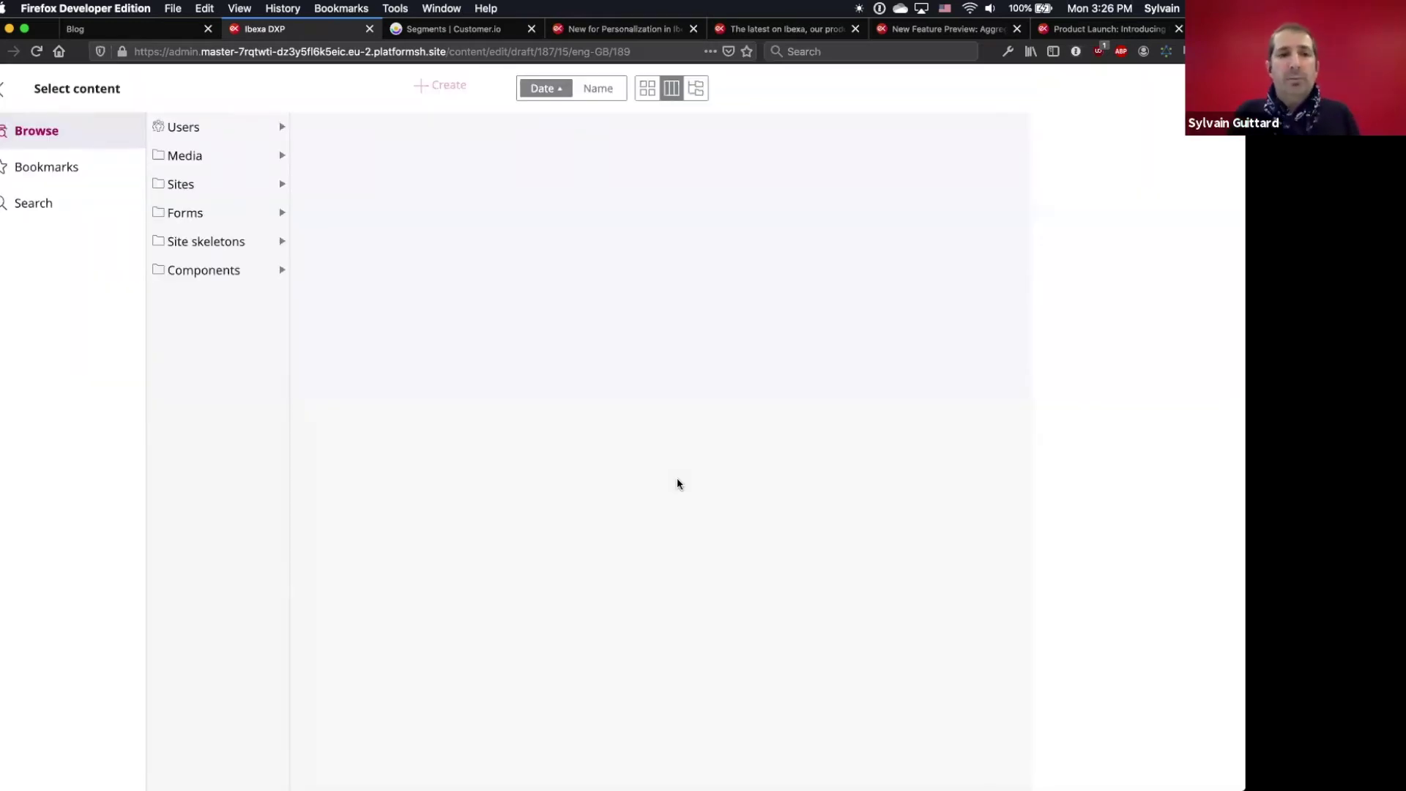
click(86, 166)
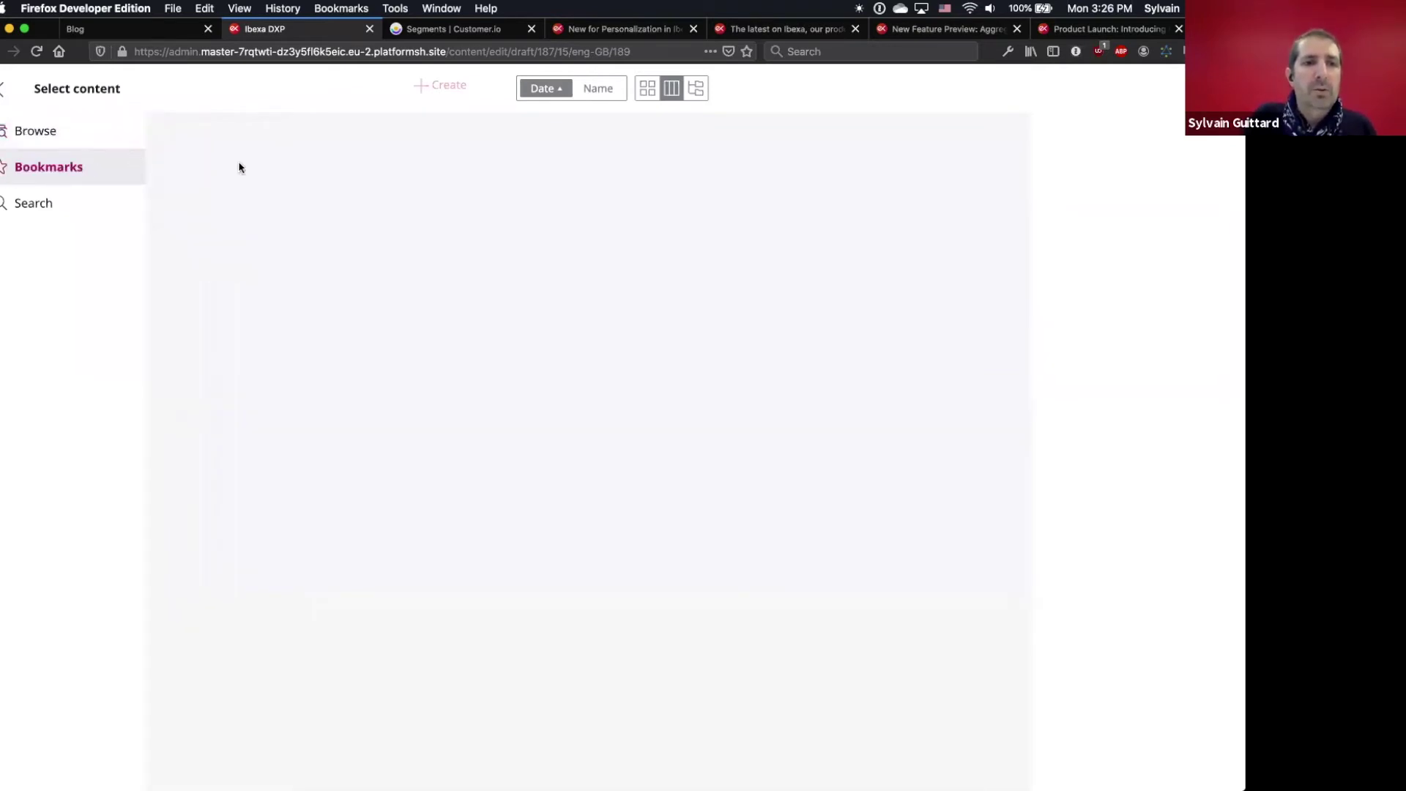
click(253, 181)
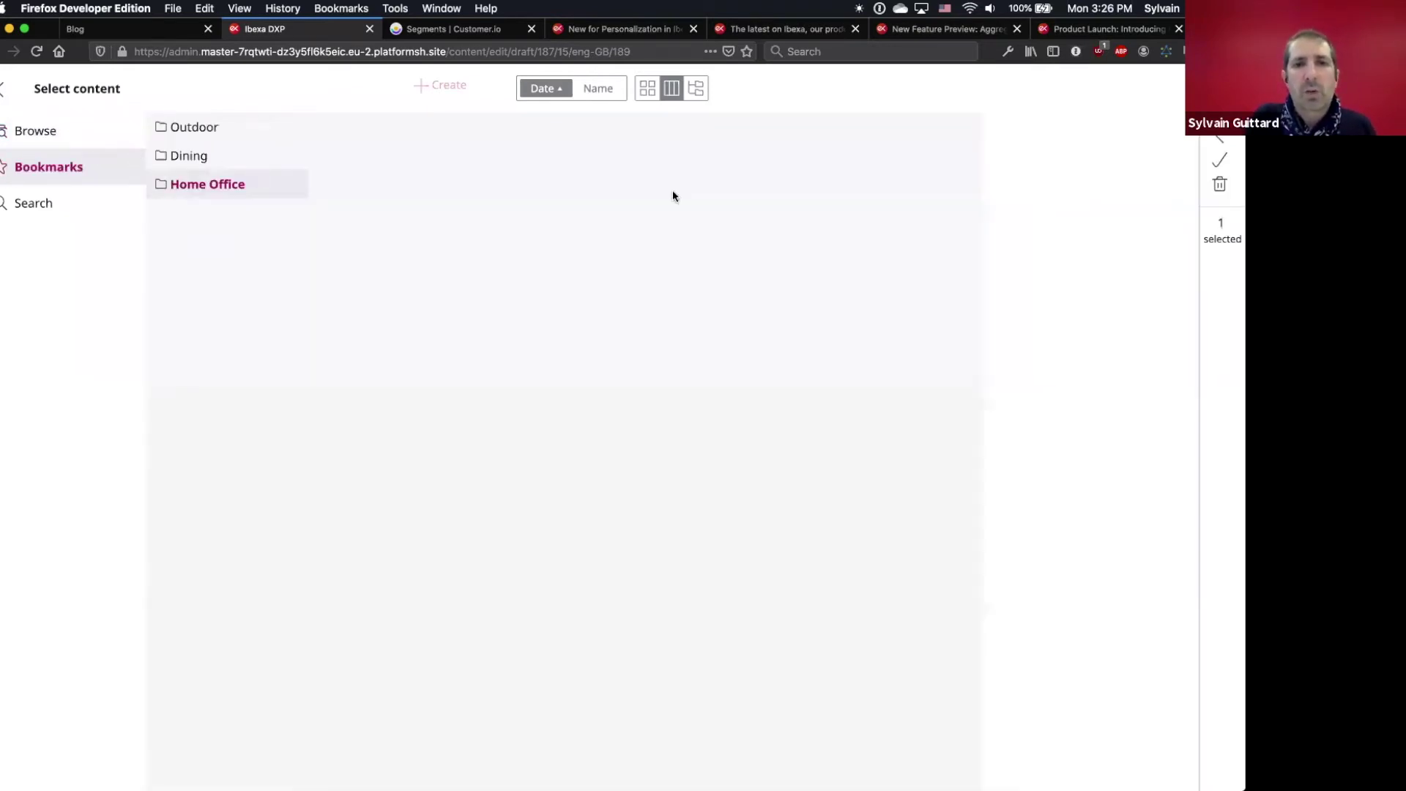
key(Escape)
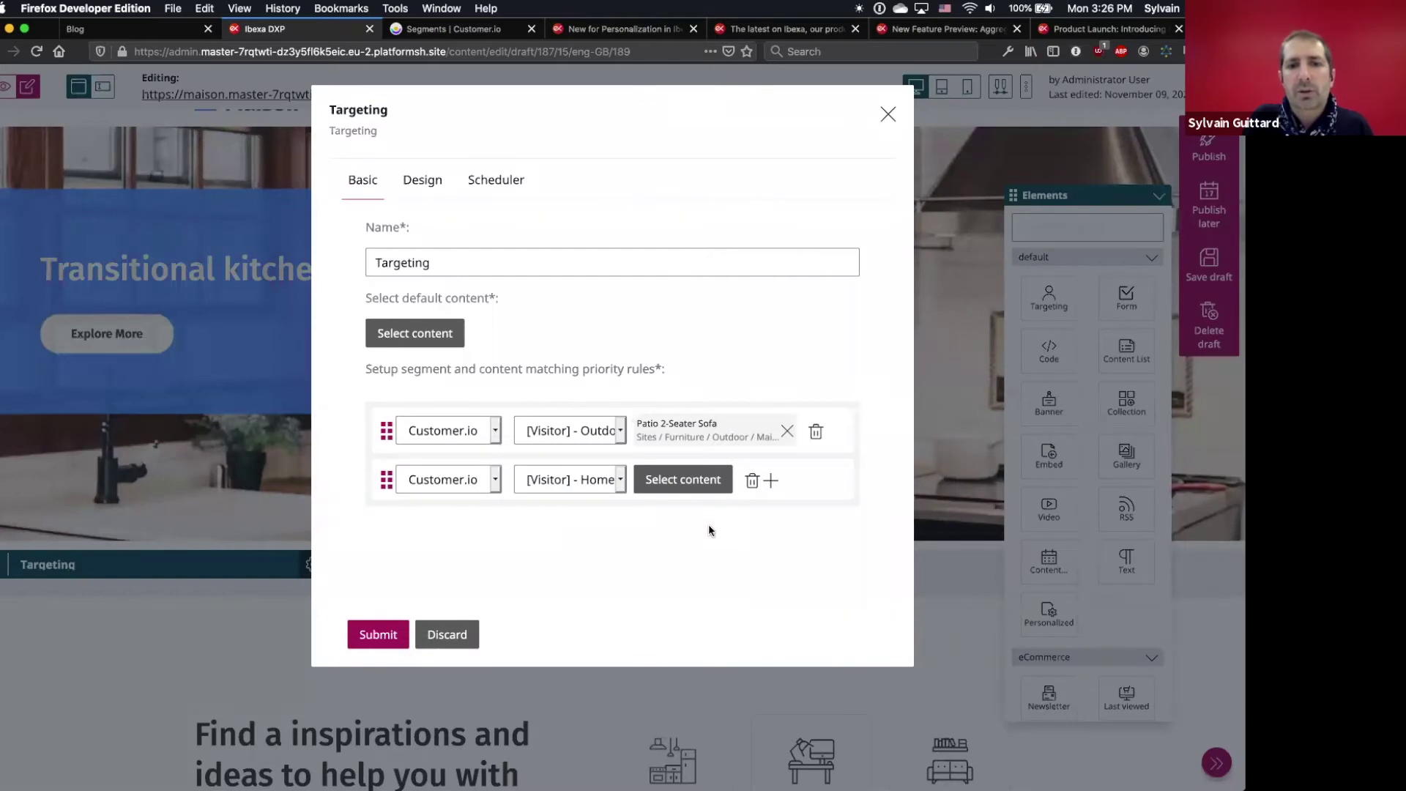
Assign Leo Office Chair from the bookmarked Home Office category to the home office products rule.
click(685, 480)
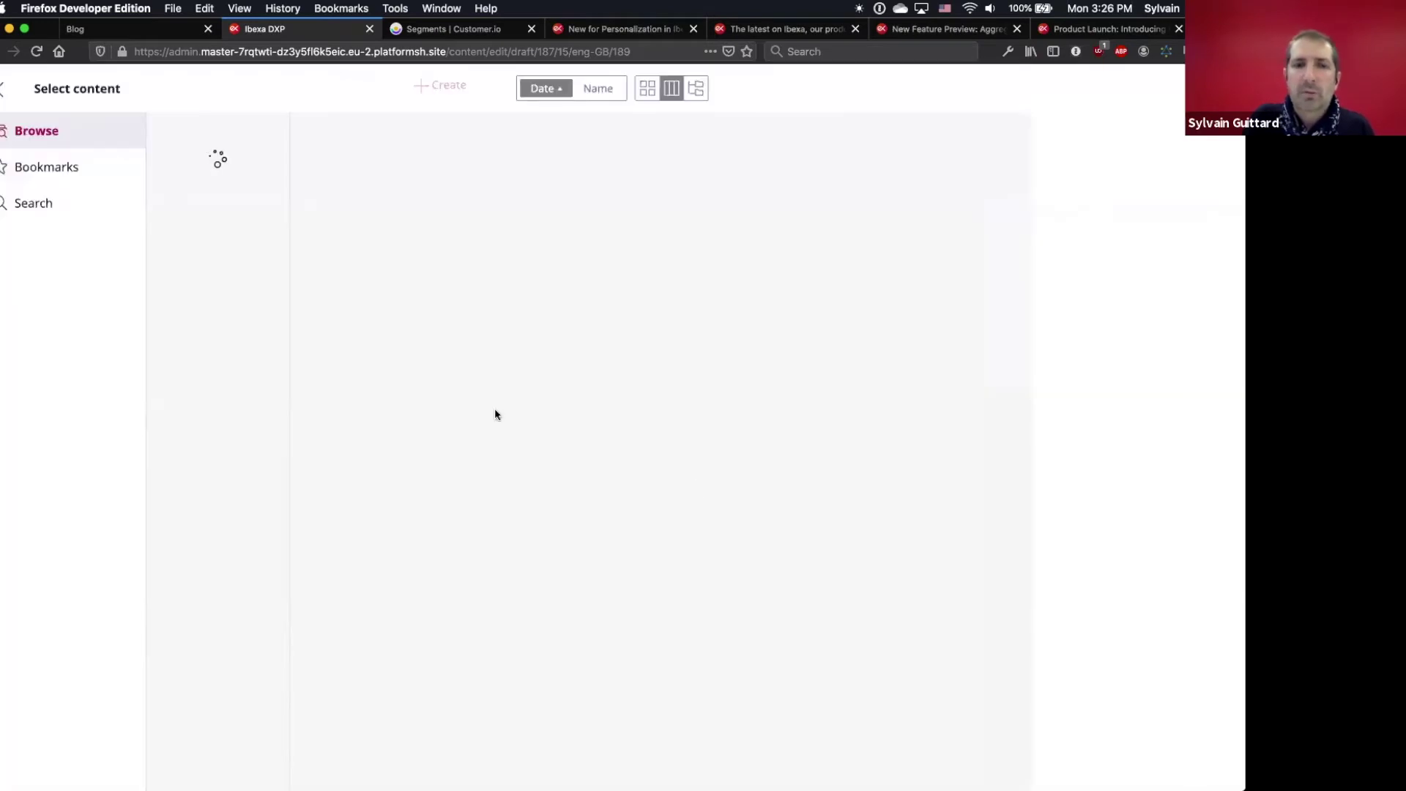
click(62, 173)
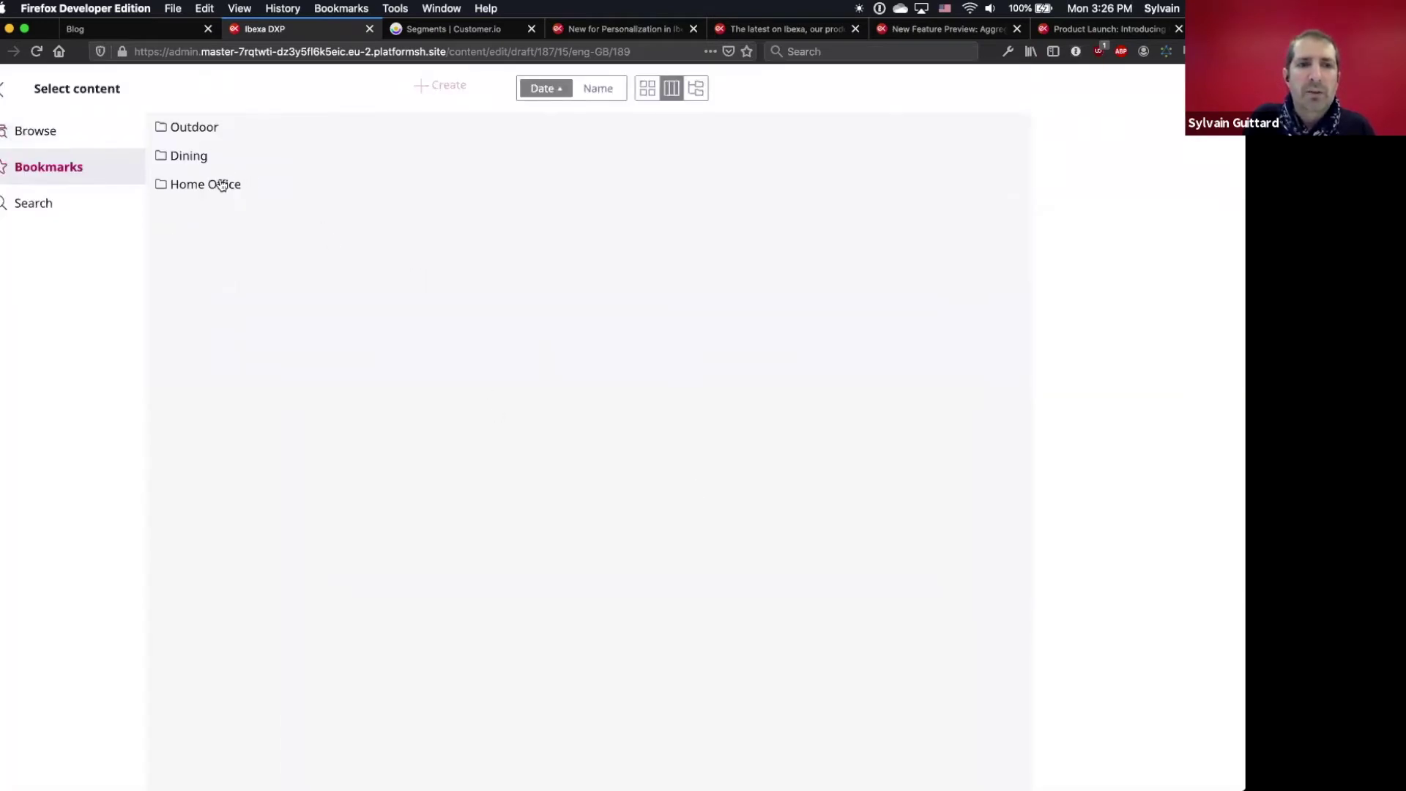
click(222, 185)
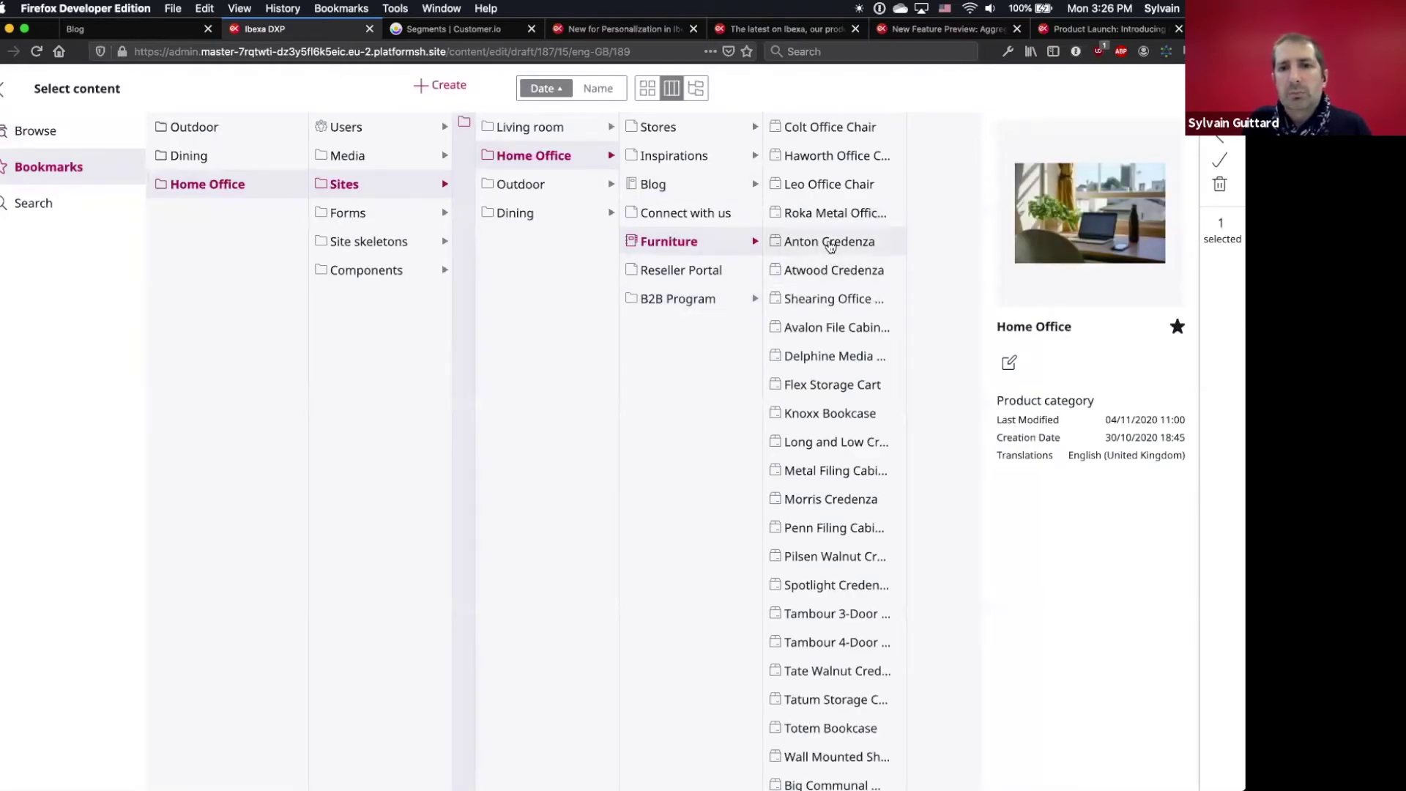
click(827, 187)
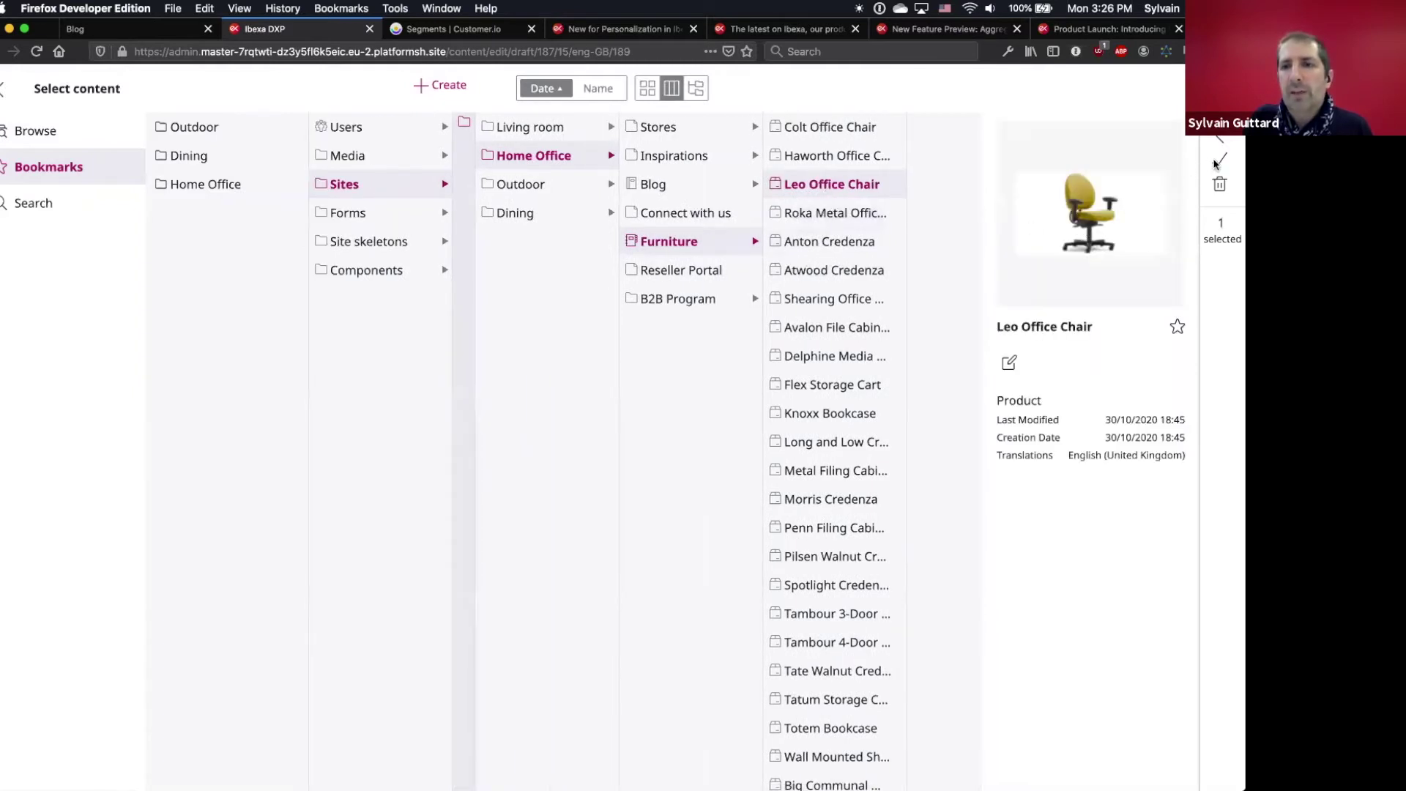
click(1218, 162)
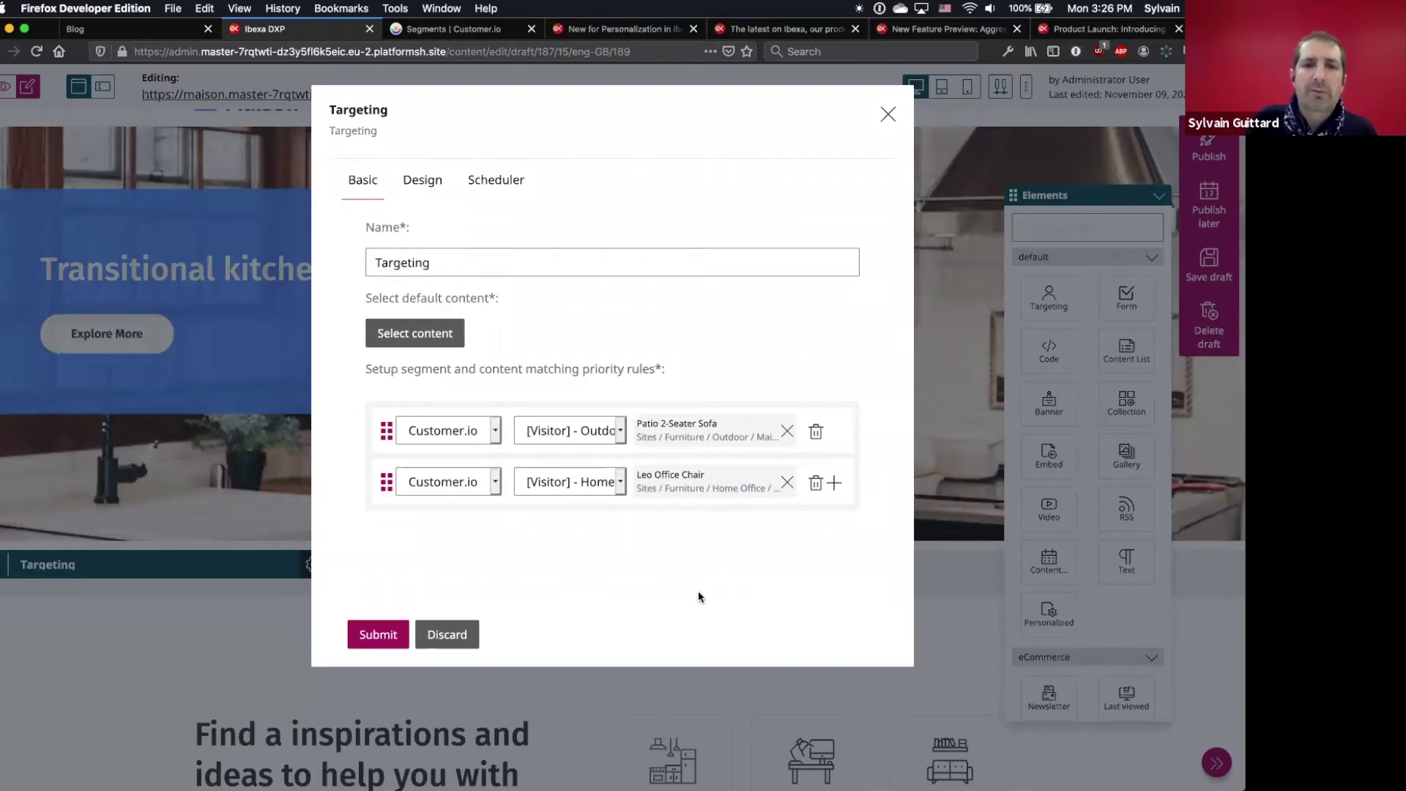
Set Isla Chair from the bookmarked Dining category as the default content and submit the Targeting block's settings.
click(415, 337)
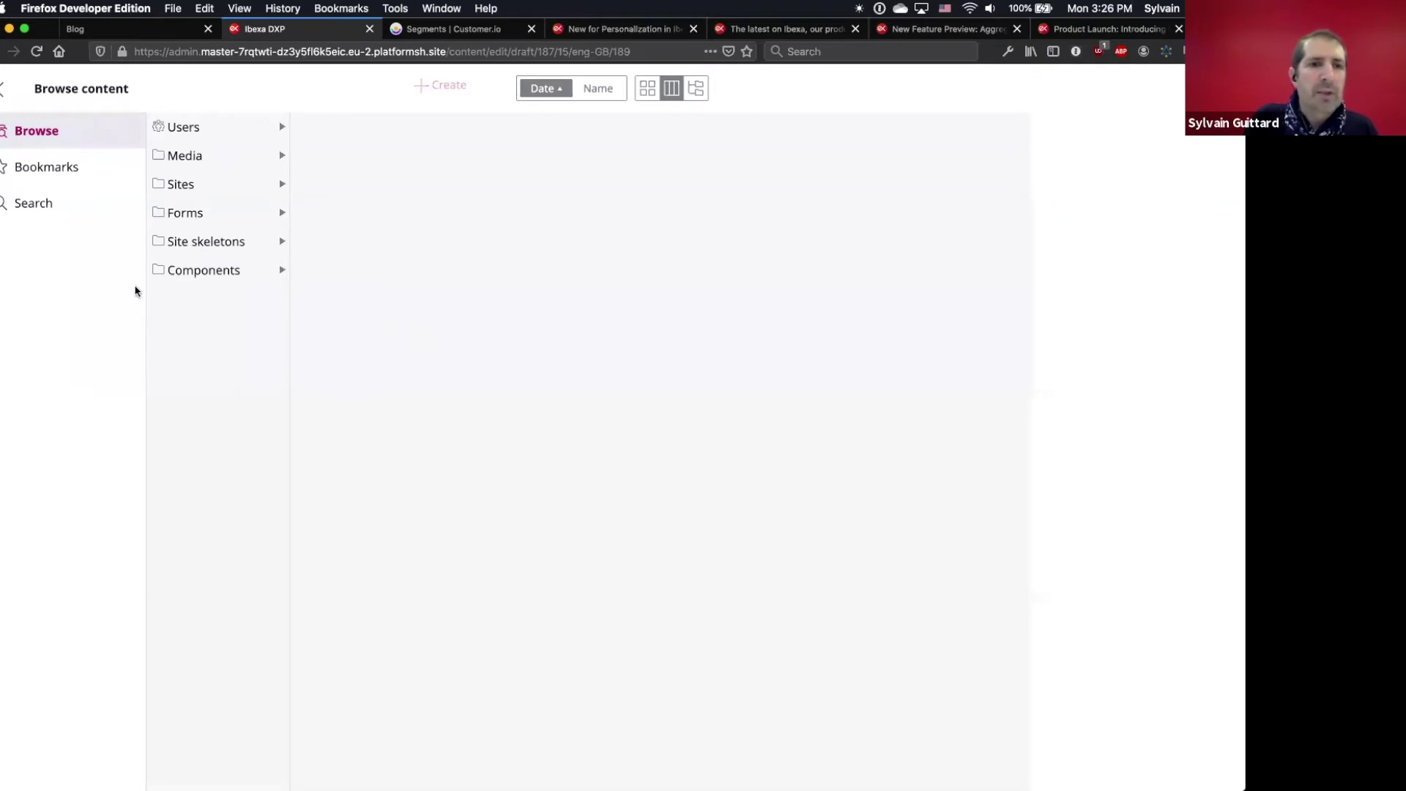
click(67, 169)
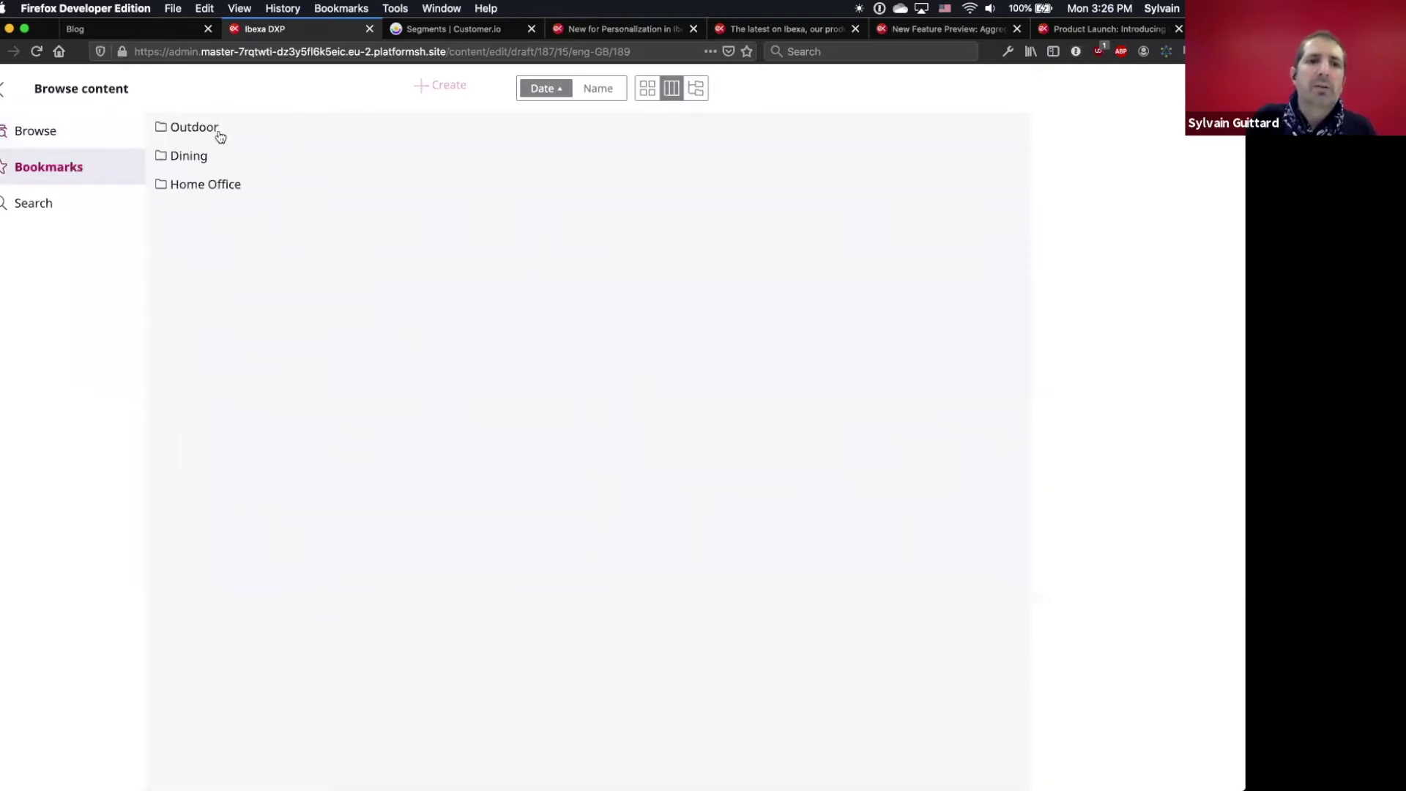
click(201, 156)
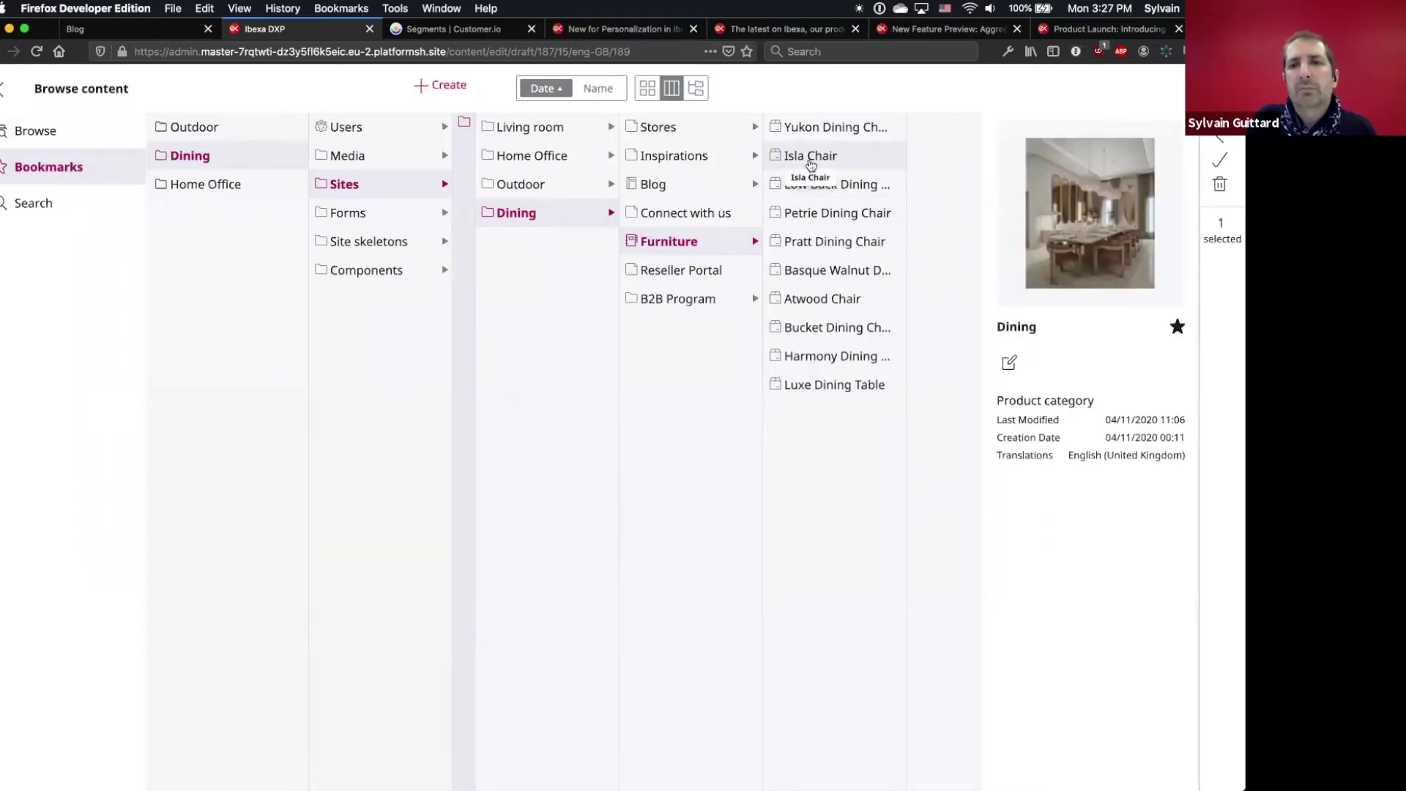
click(810, 162)
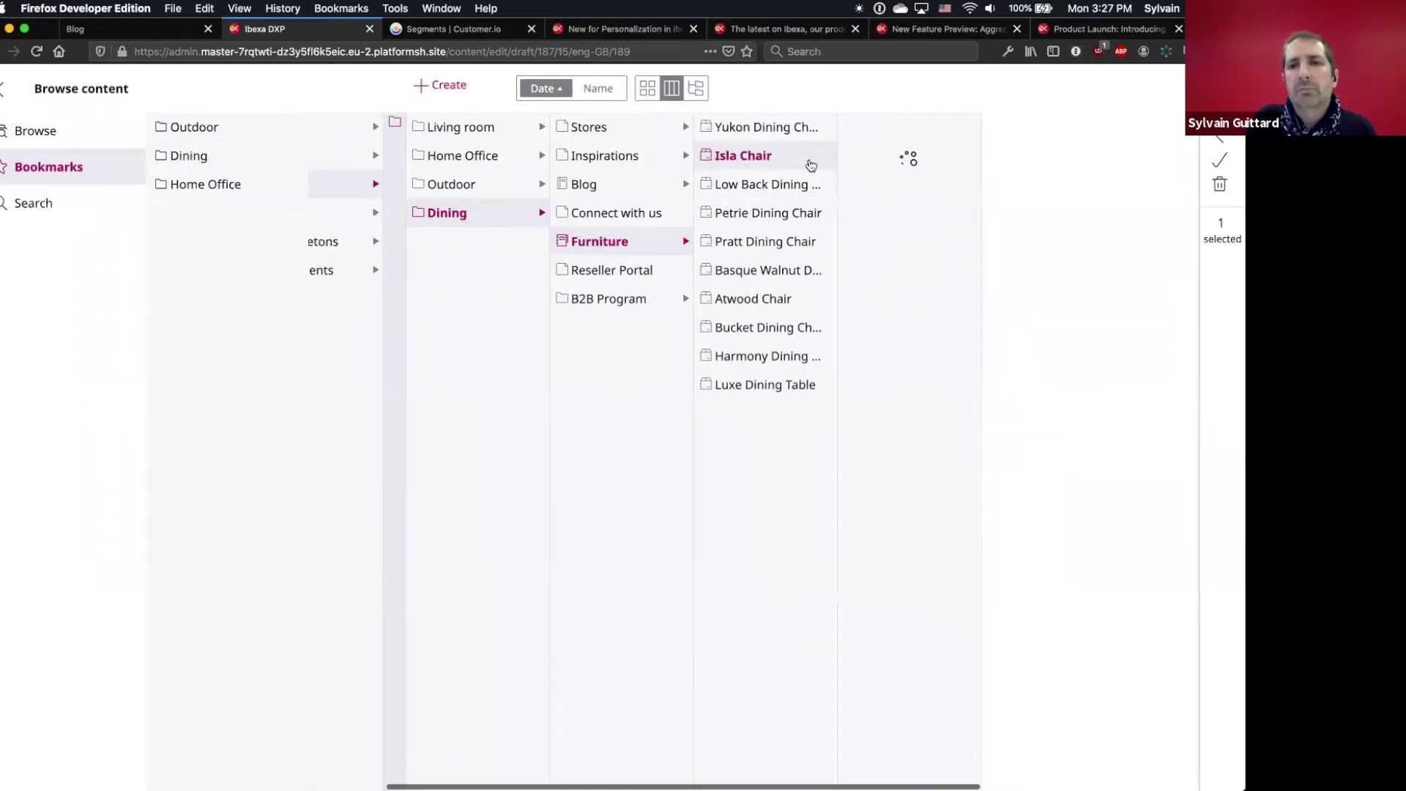
click(1219, 160)
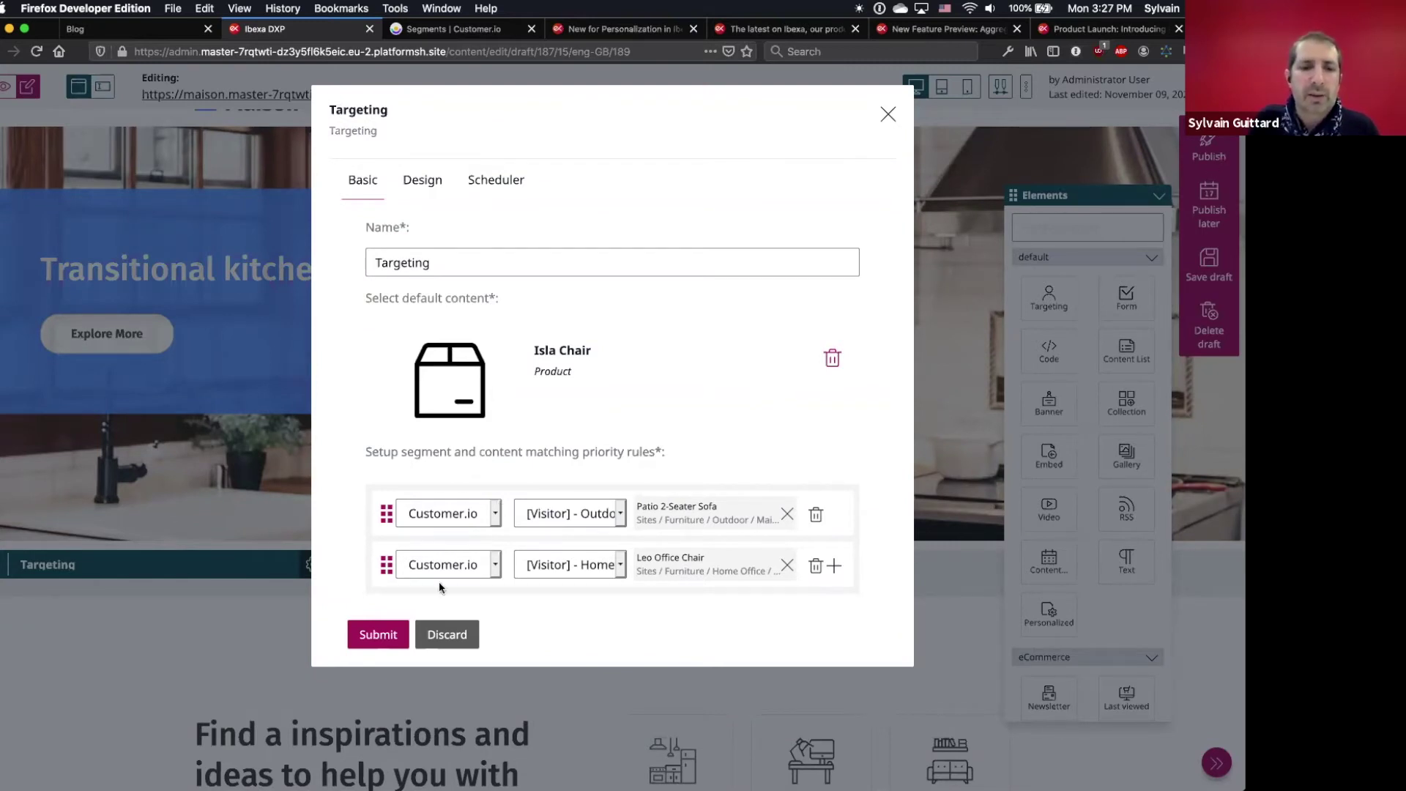
click(378, 634)
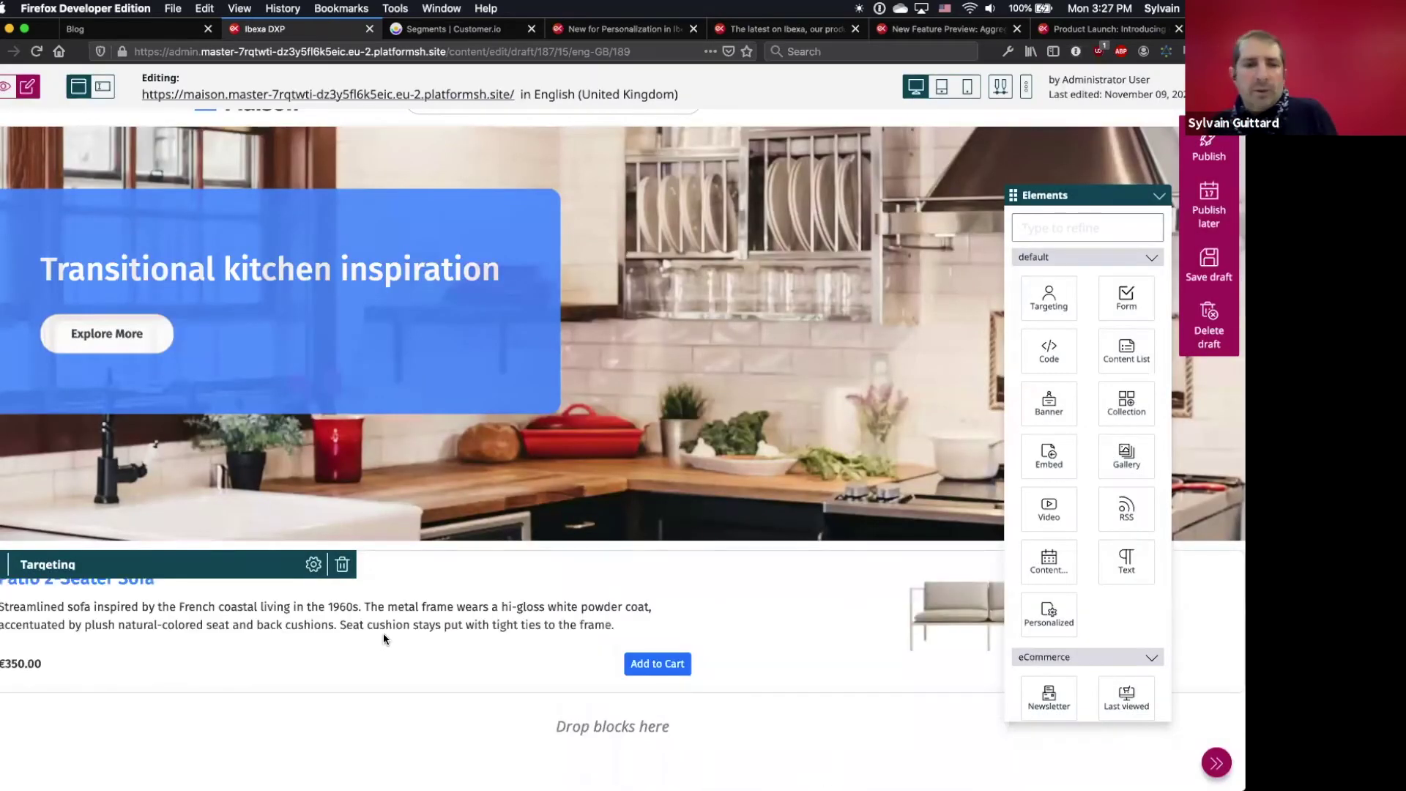
Publish the edited home page and switch to the Maison storefront to view its front page.
click(1224, 152)
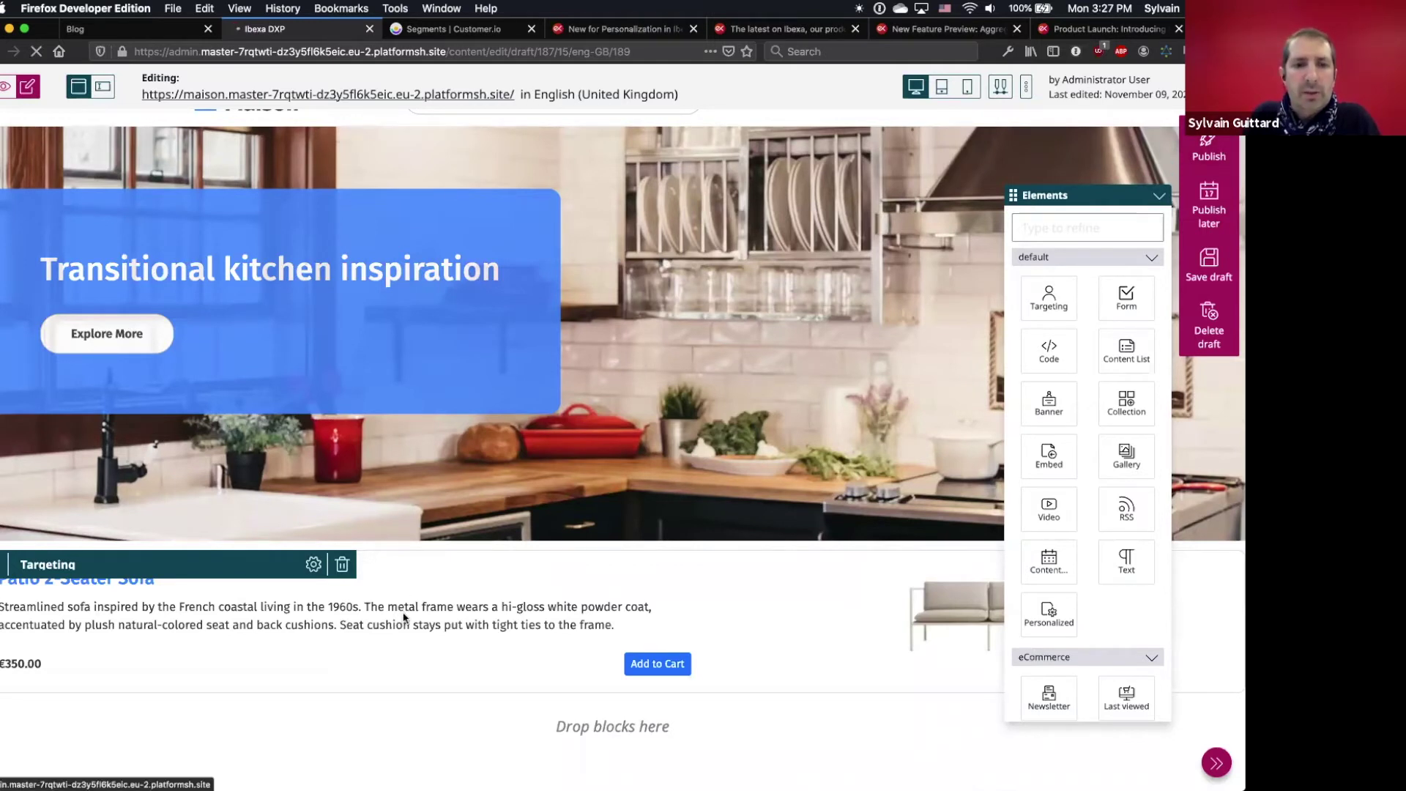
click(162, 33)
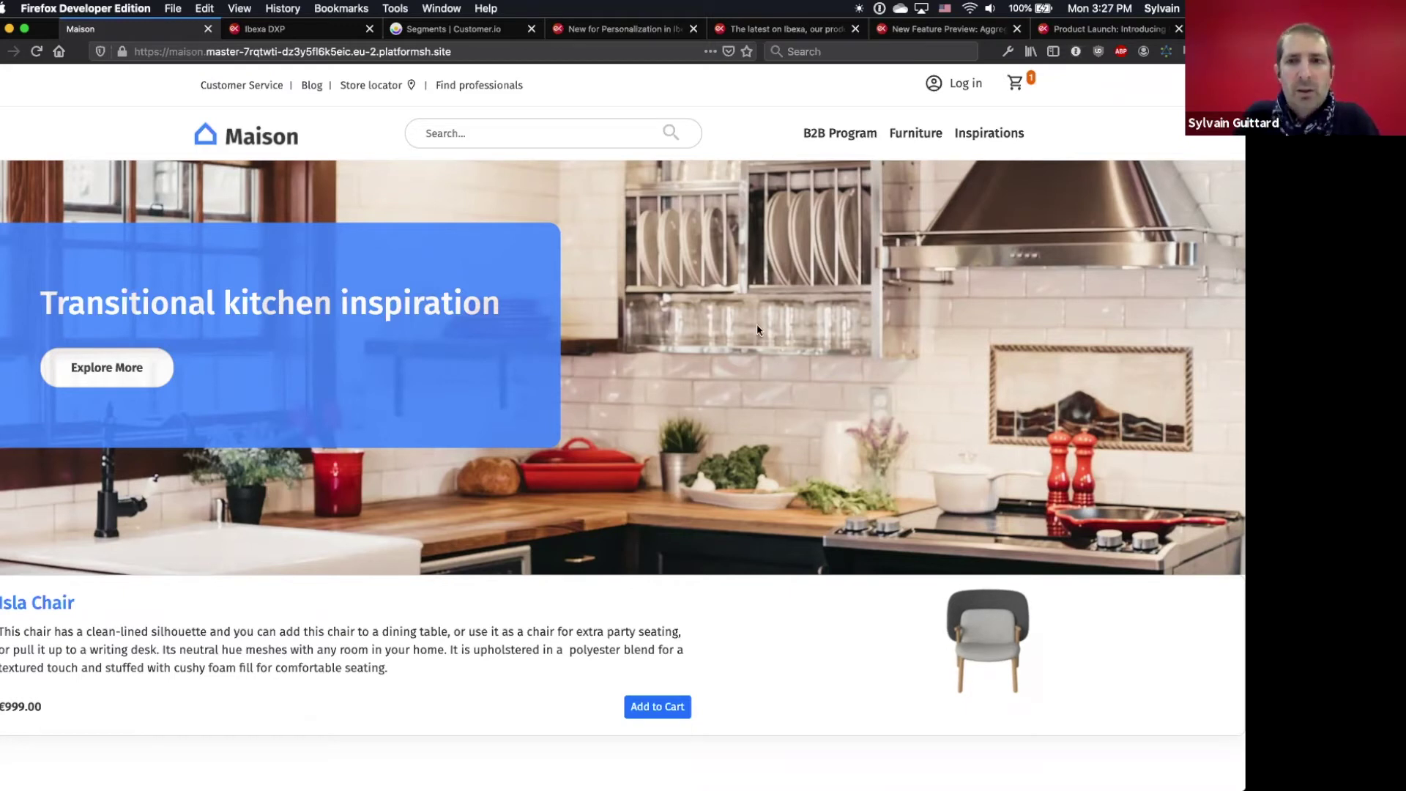
Log in to the Maison storefront with the customer's username and account password.
click(961, 84)
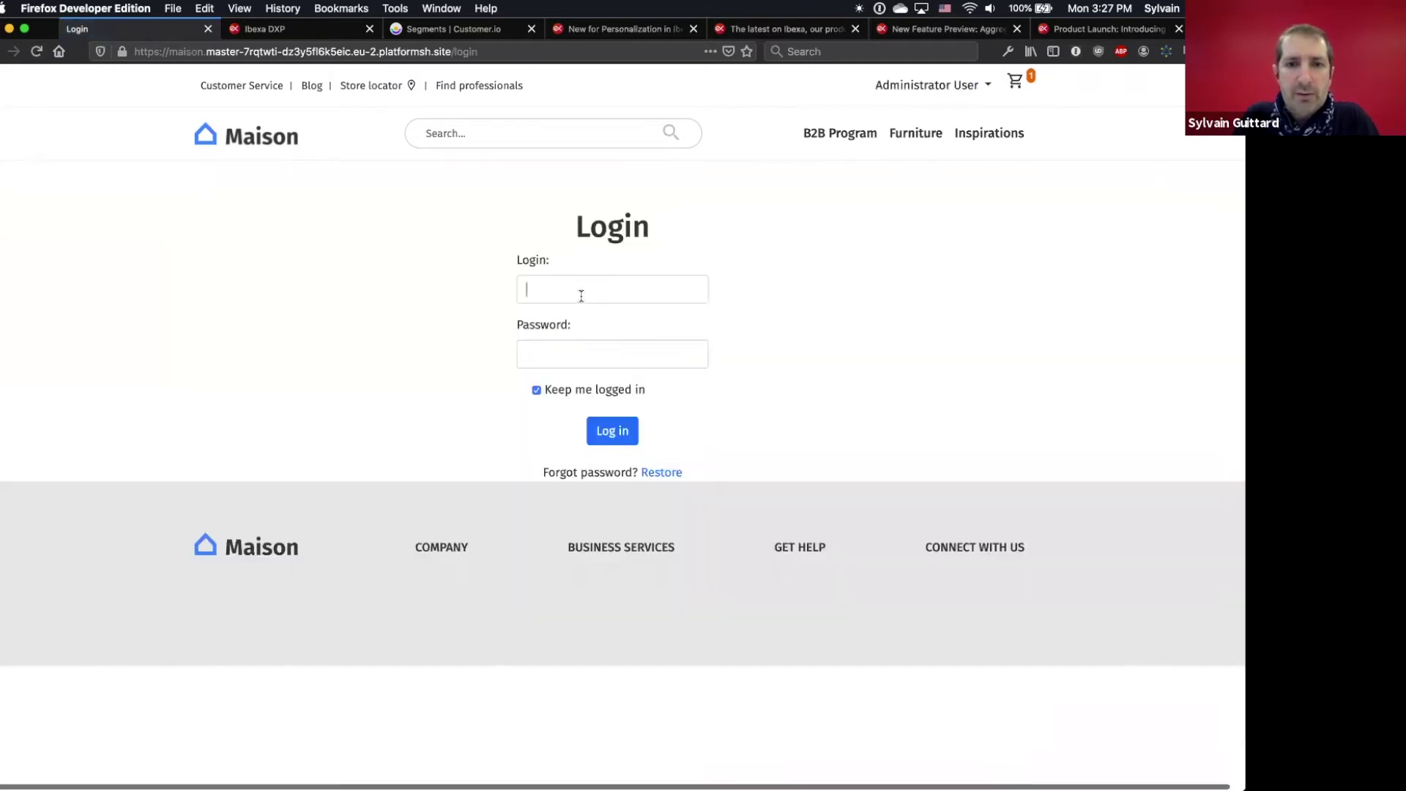
click(581, 293)
text(francis)
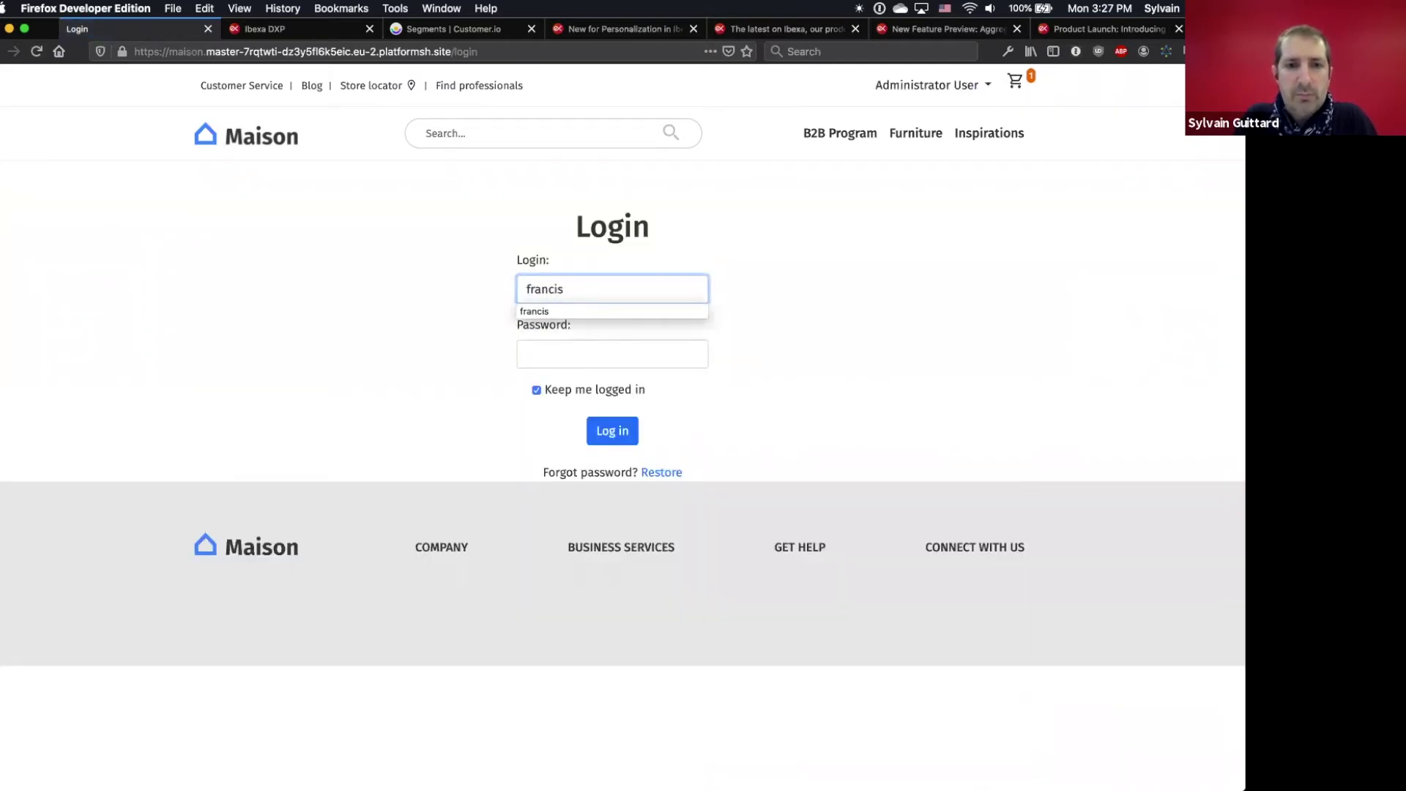
key(Tab)
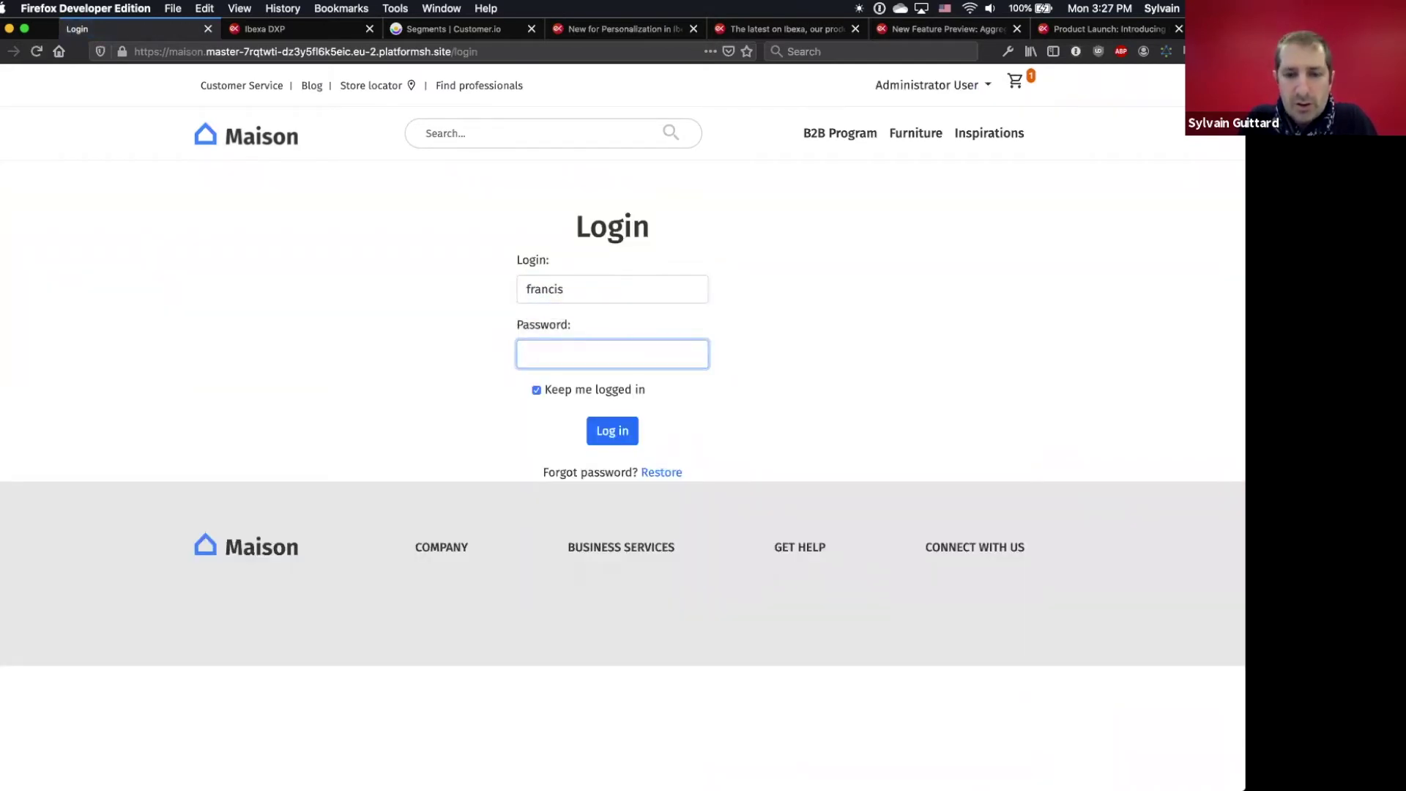
text(•••••••)
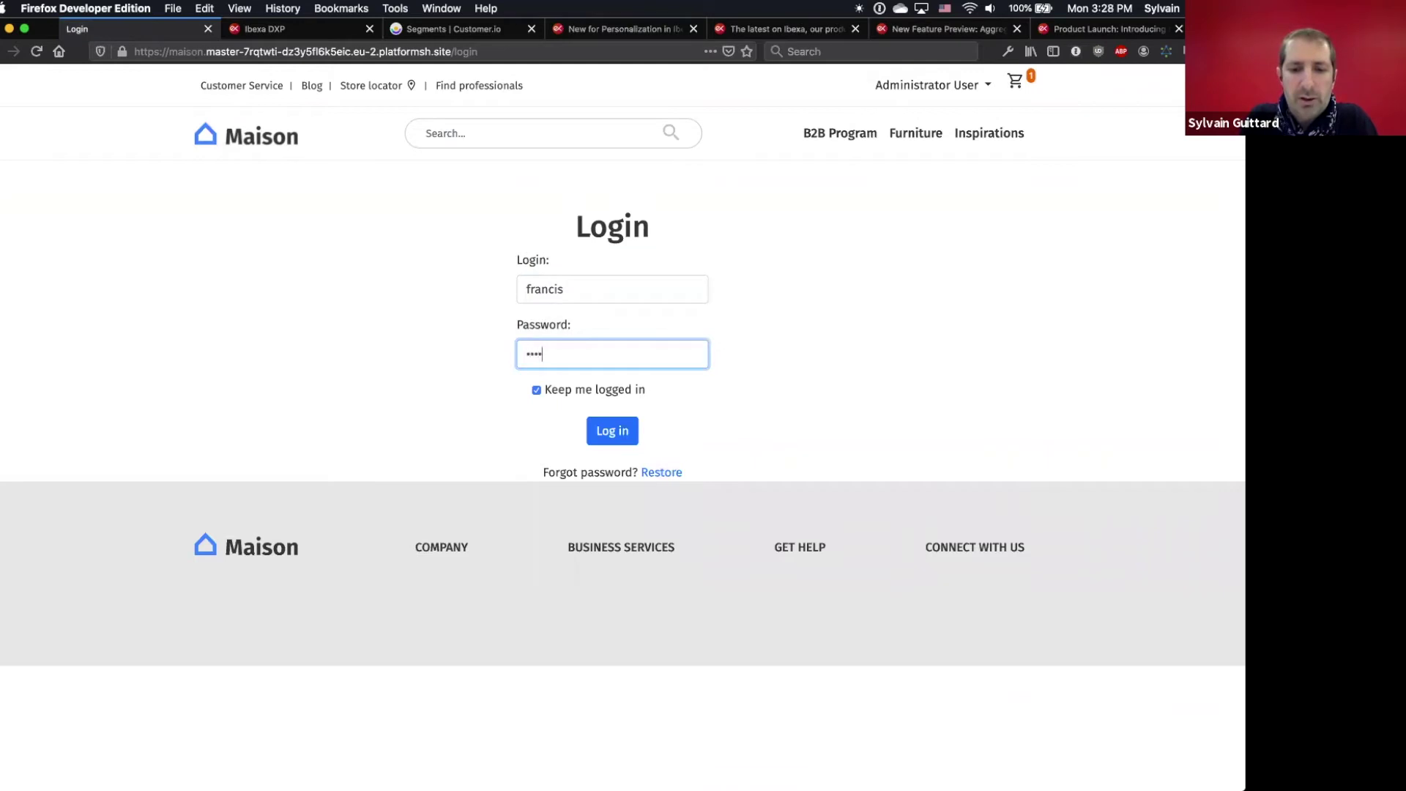
key(Return)
click(674, 280)
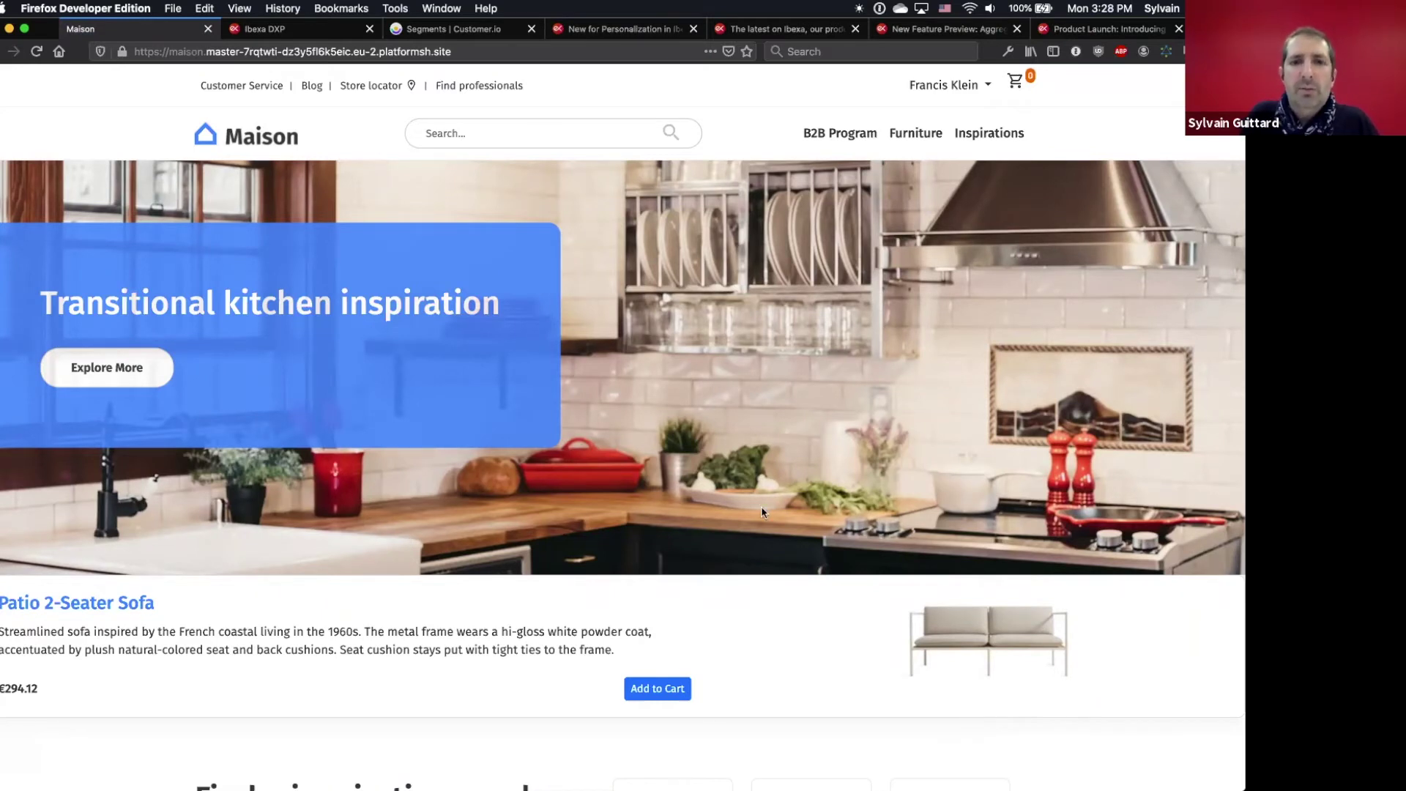
Switch to Customer.io and open the conditions of the "[Visitor] - Outdoor products" segment for review.
click(435, 34)
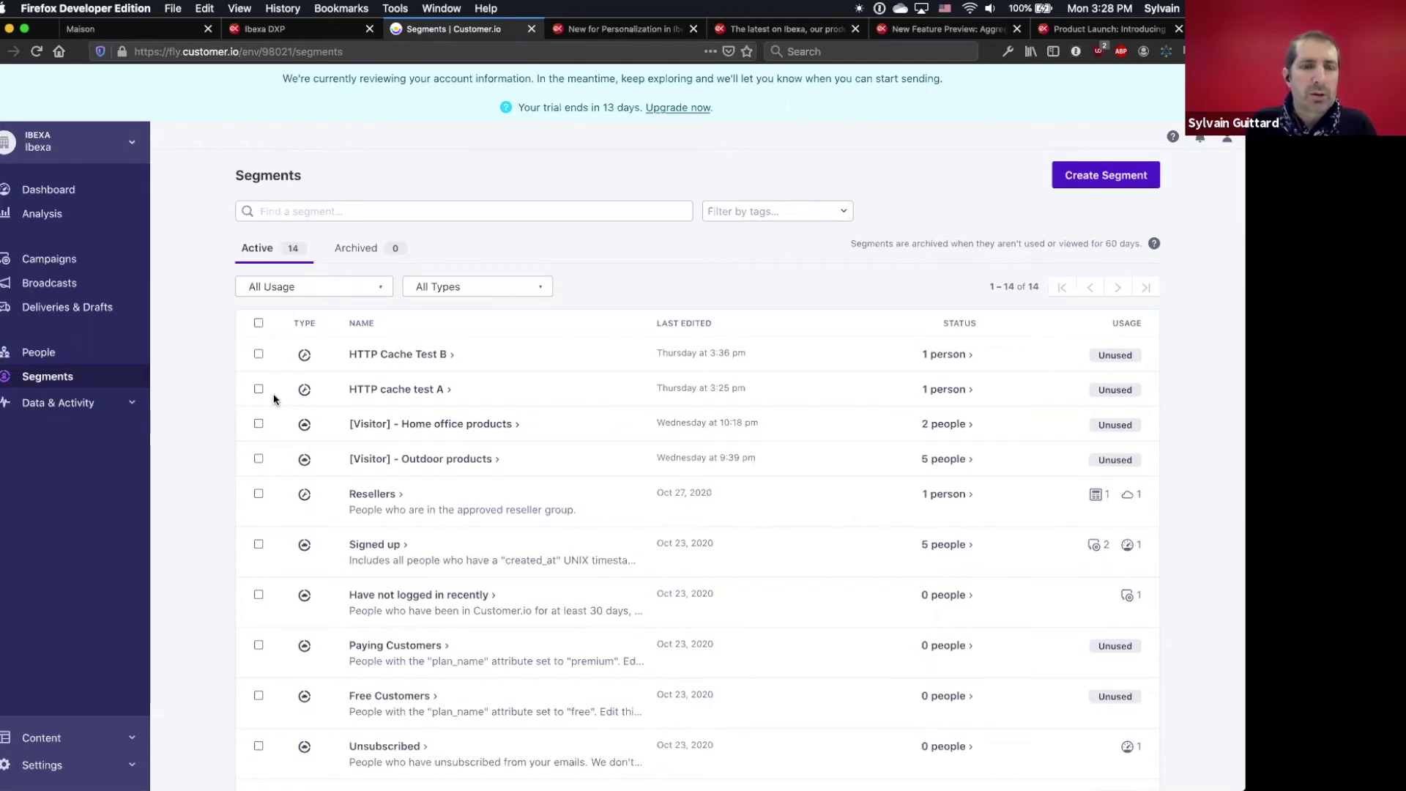
click(449, 460)
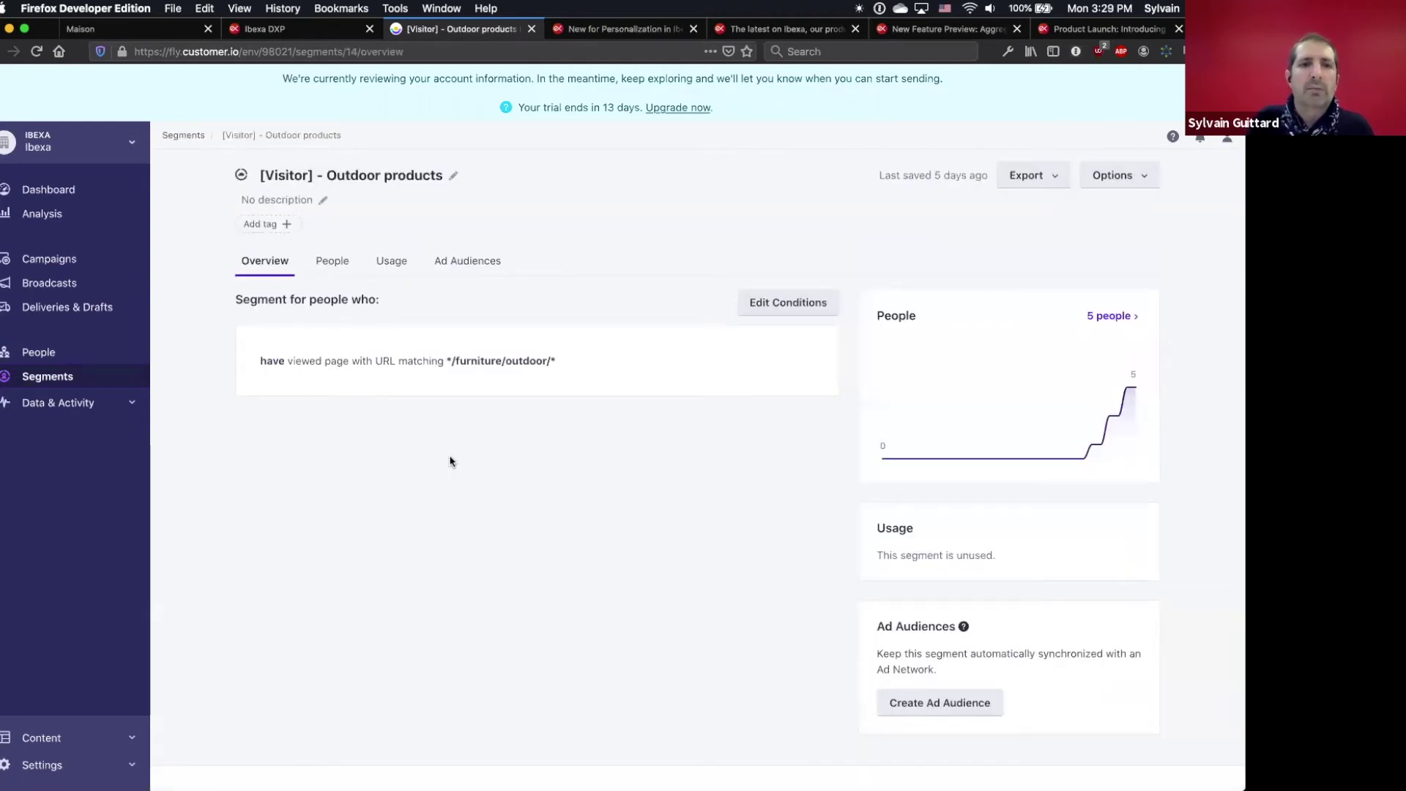
click(758, 305)
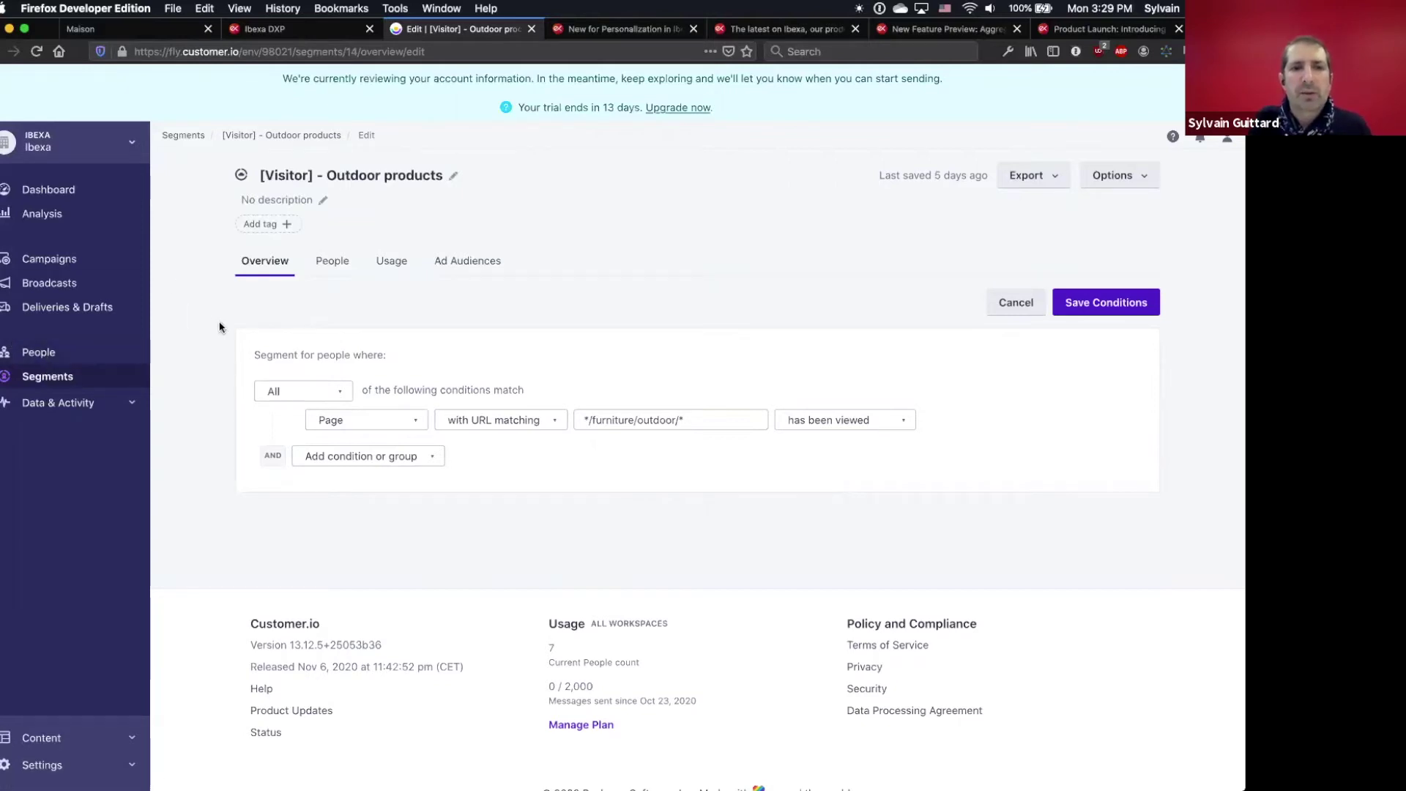
Return to the Ibexa DXP back office and view the administration's list of segment groups.
click(281, 31)
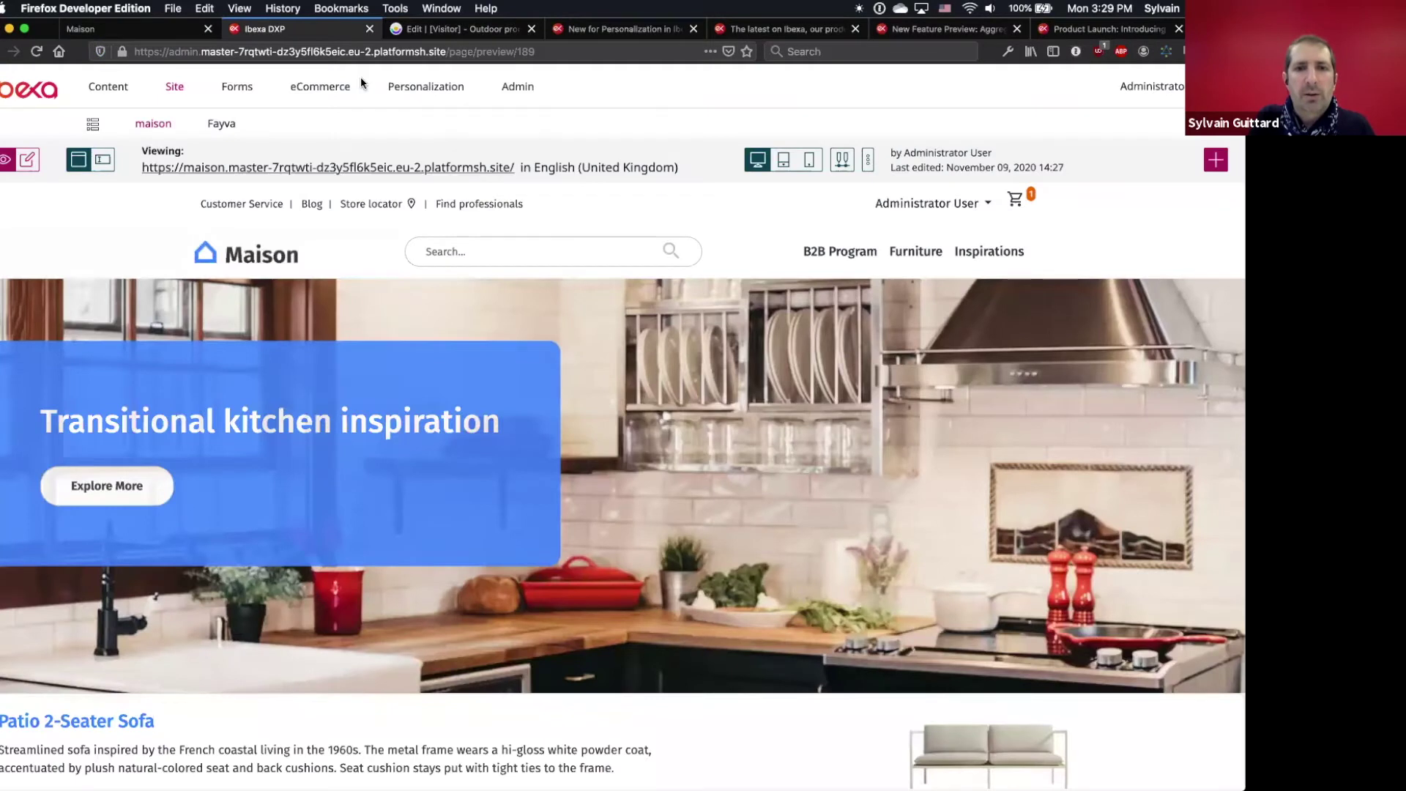
click(518, 94)
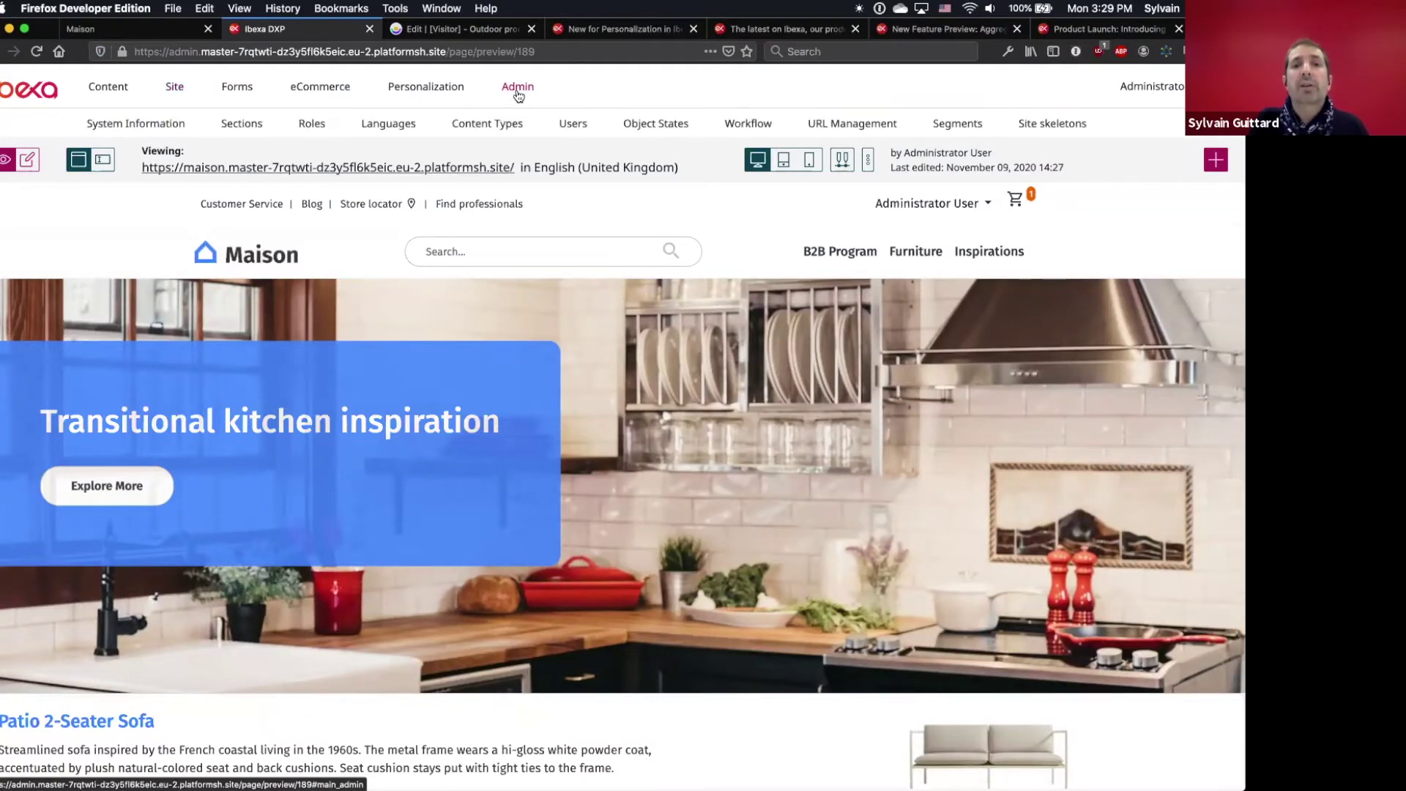
click(949, 126)
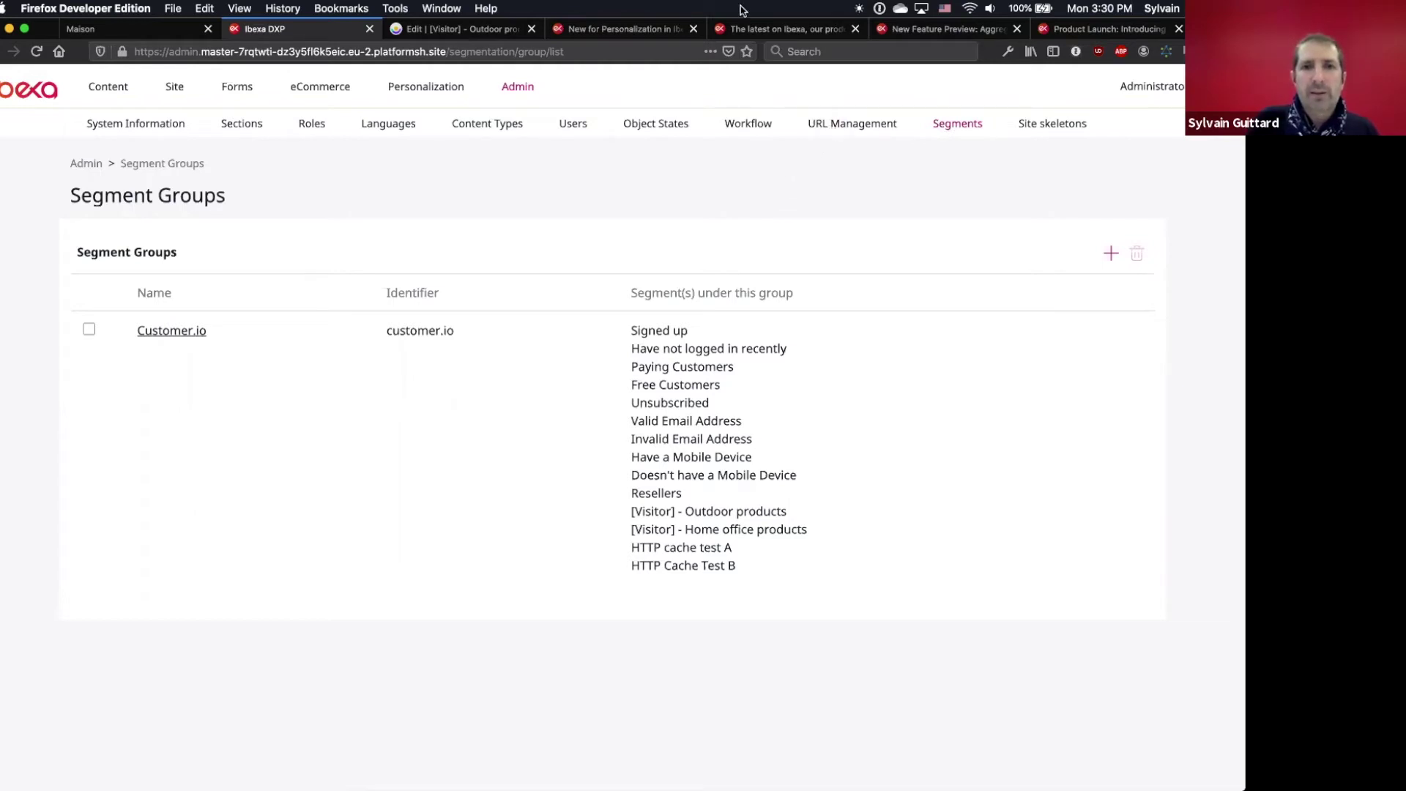
Skim the Ibexa blog article about Segments and the Segmentation API.
click(639, 31)
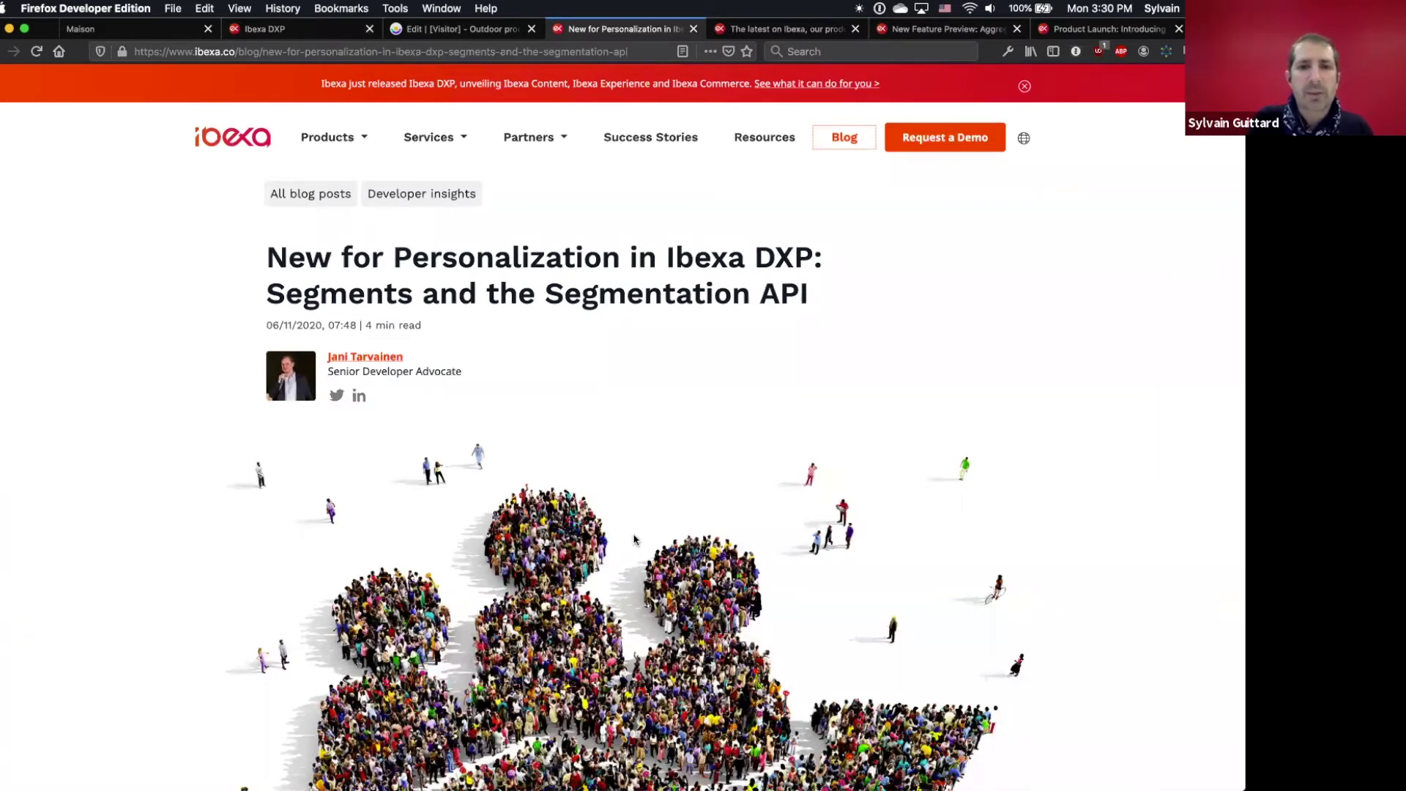
scroll(634, 539, down, 10)
scroll(634, 539, down, 5)
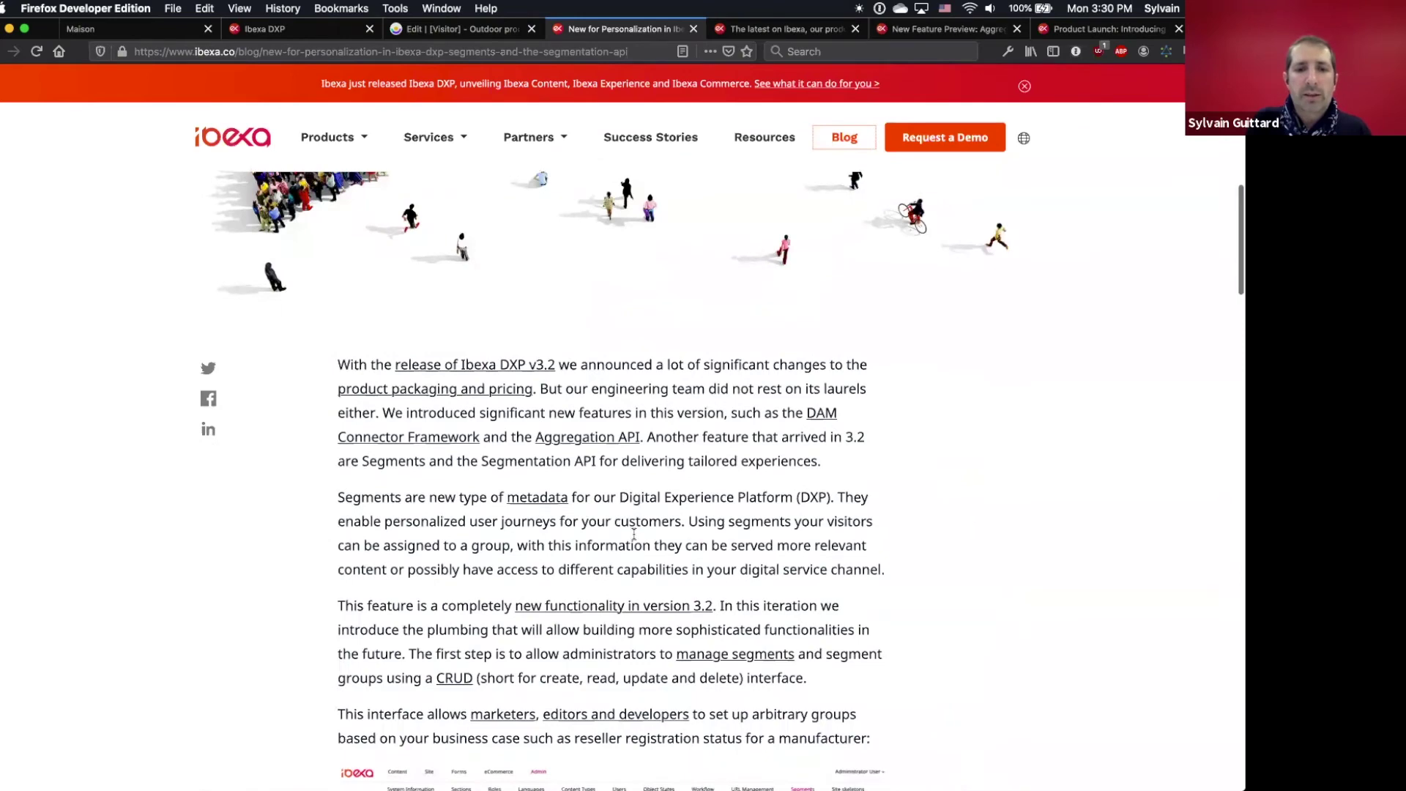
scroll(634, 535, down, 4)
scroll(634, 539, up, 2)
scroll(634, 539, up, 10)
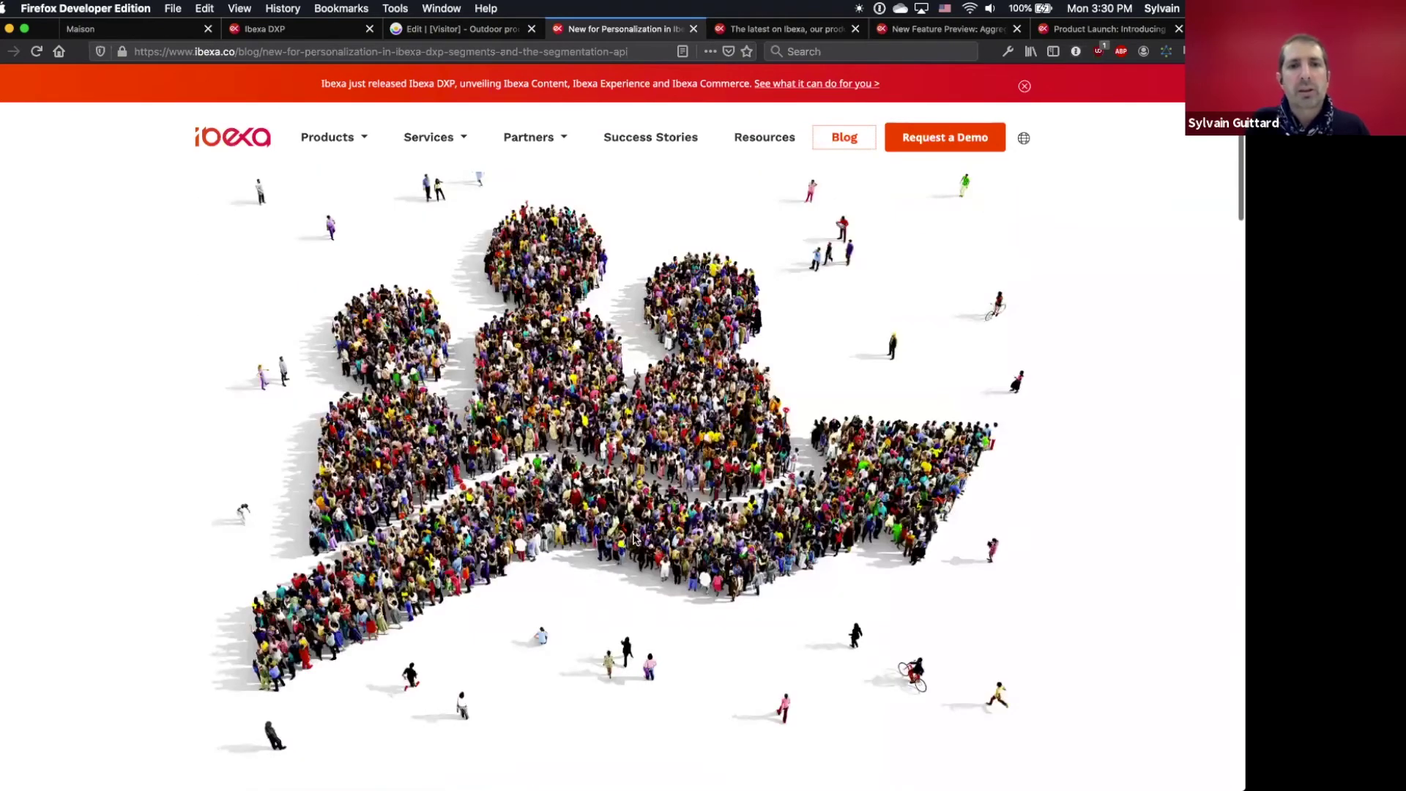
scroll(634, 539, up, 6)
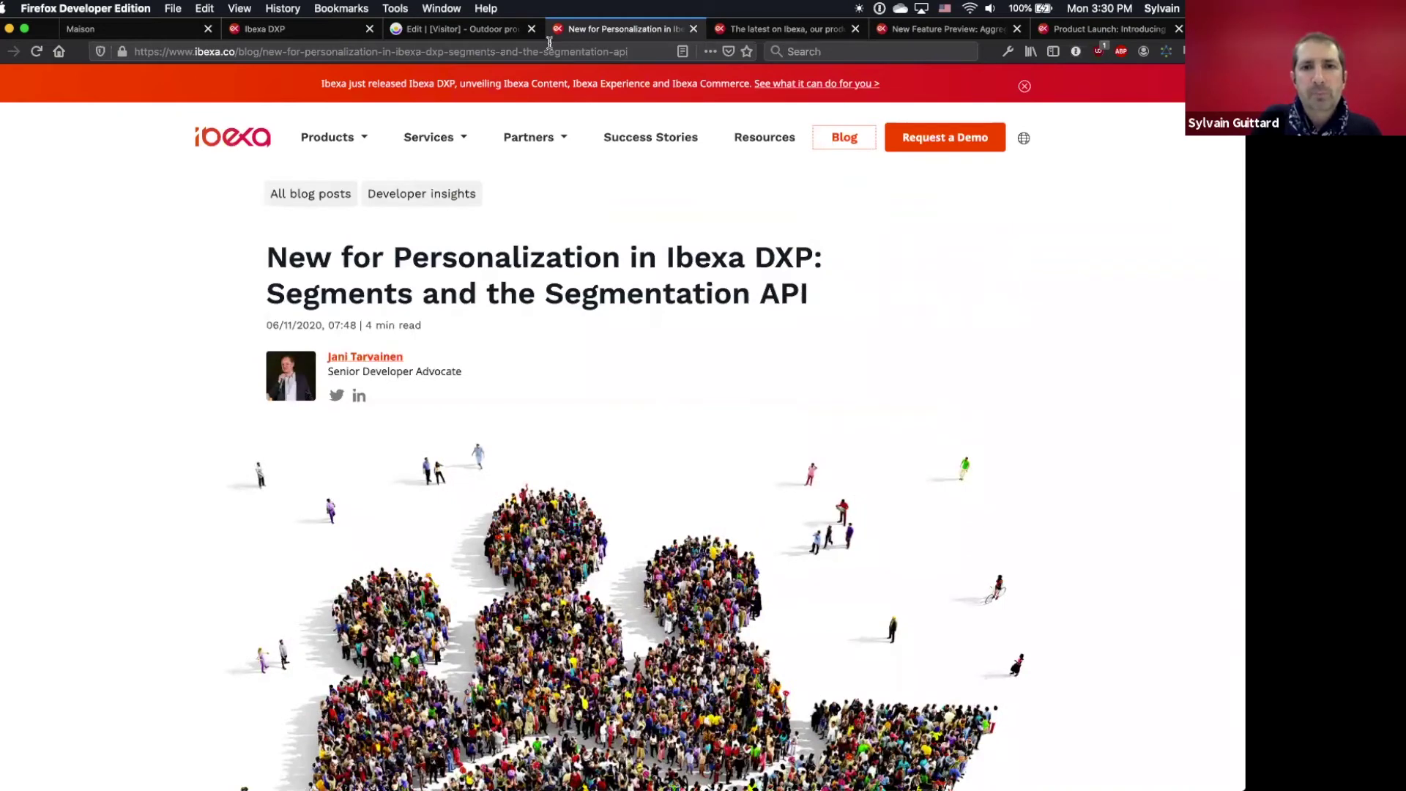
Back in the Ibexa DXP back office, open the blog post "5 Patio Arrangements to Inspire Your Outdoor Room" for editing.
click(265, 29)
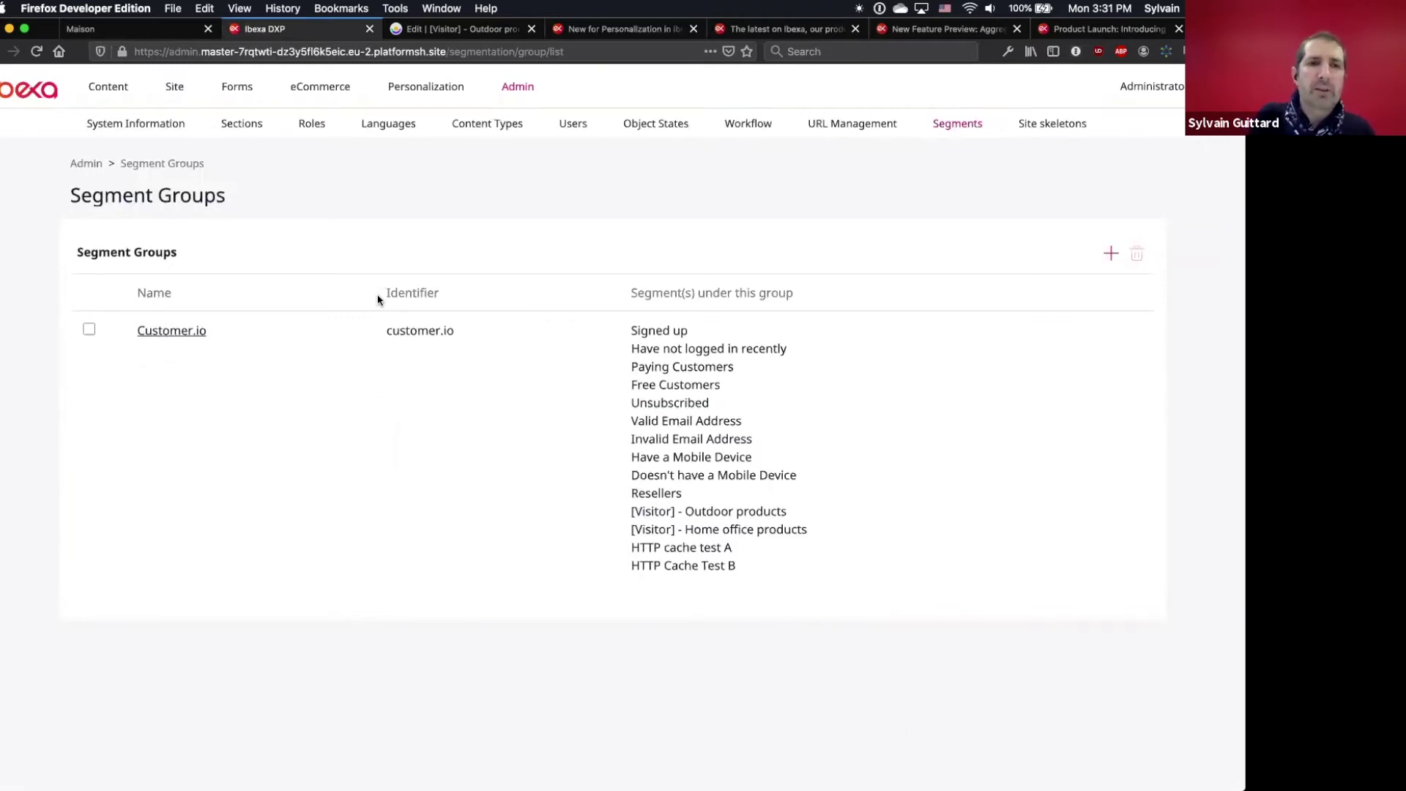
click(106, 87)
click(128, 124)
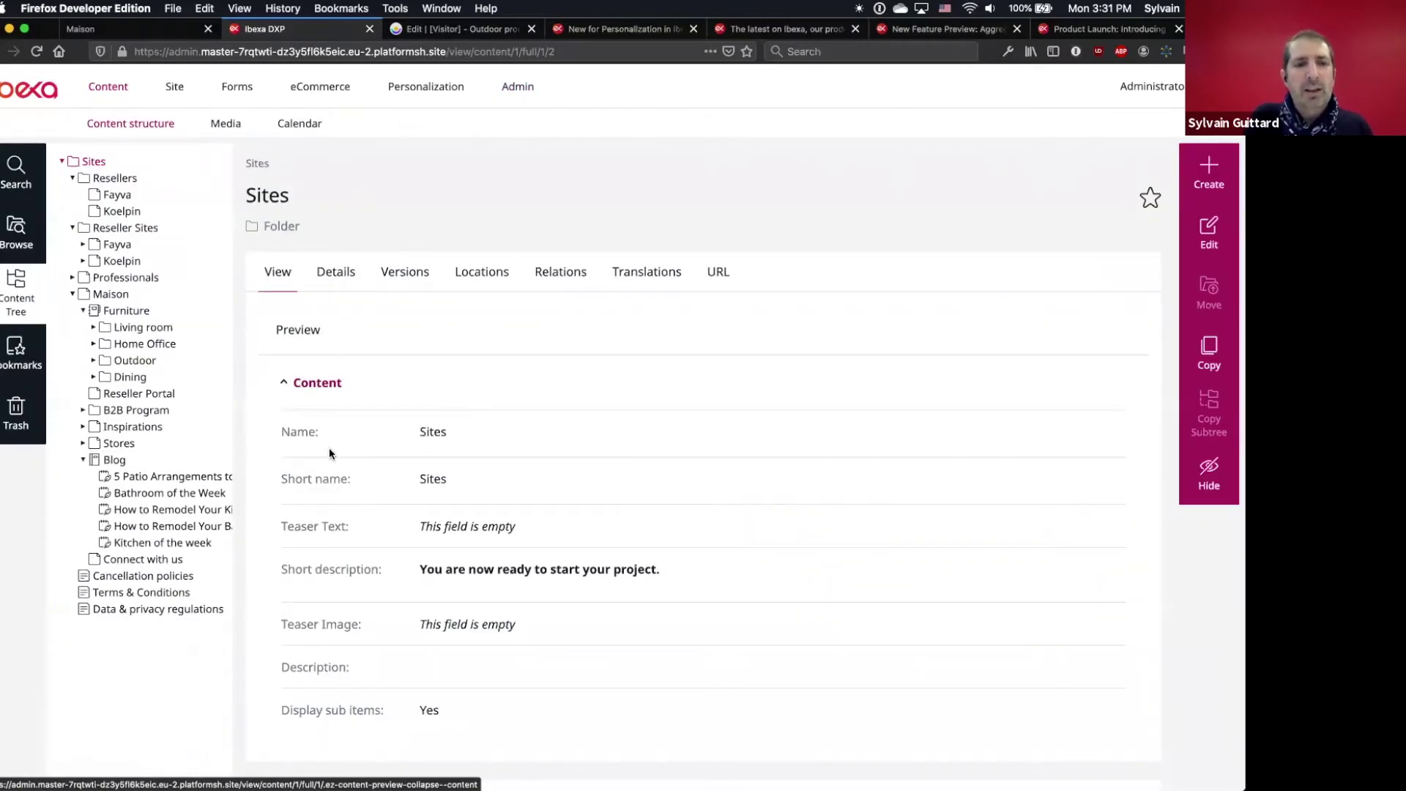
click(189, 477)
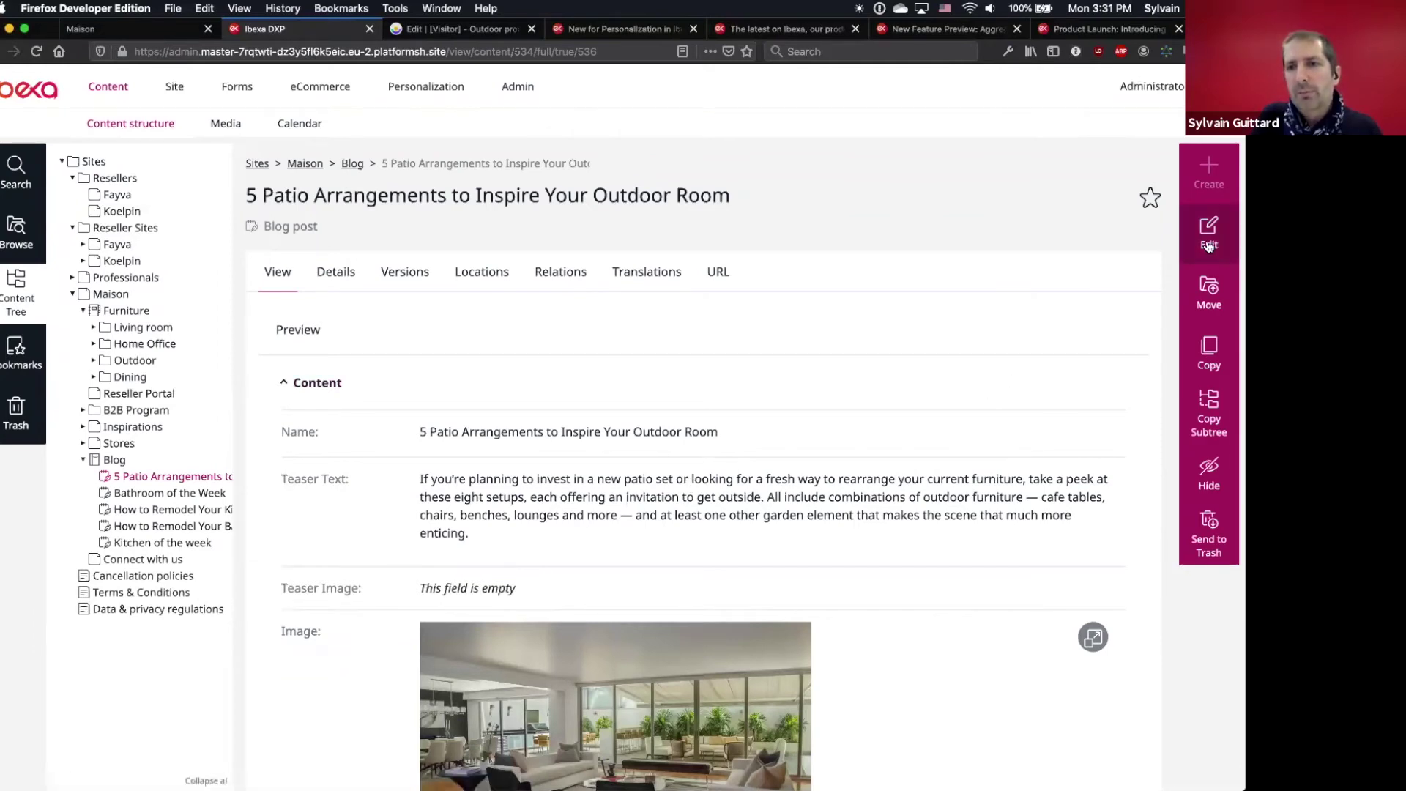
key(super+r)
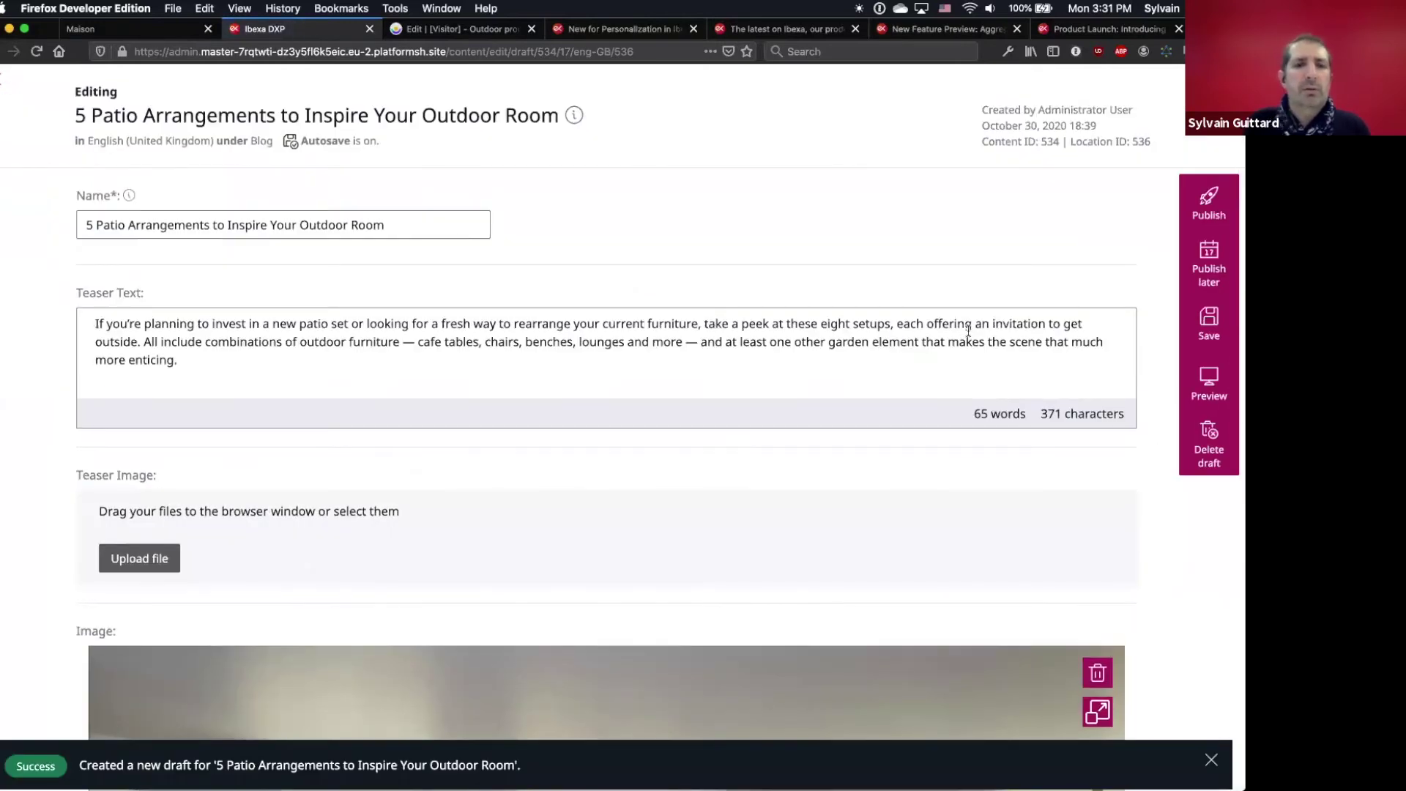
Insert a personalized item for the segment "[Visitor] - Outdoor products" in the description's blank line above "2. Vine-Covered Terrace in Seattle".
scroll(900, 485, down, 10)
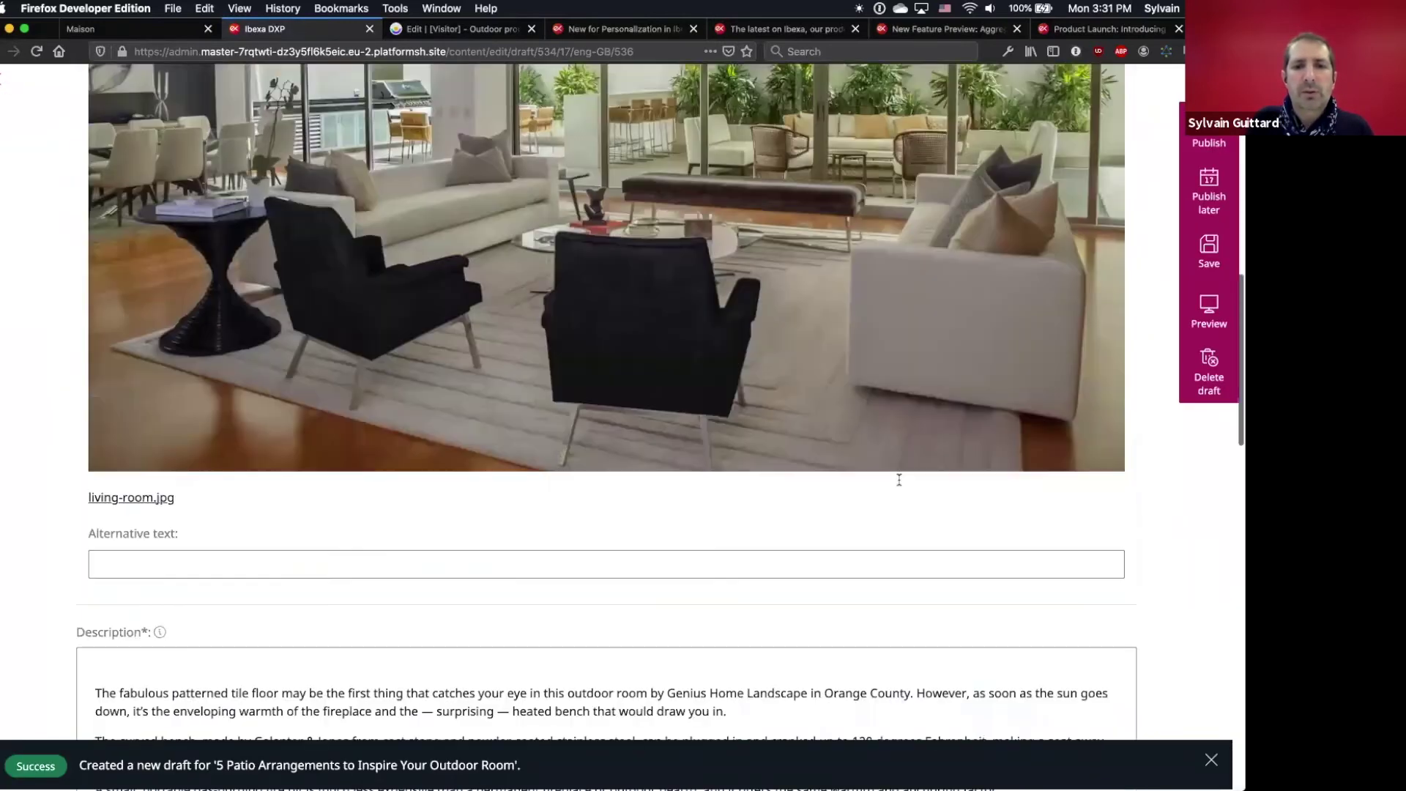
scroll(899, 479, down, 5)
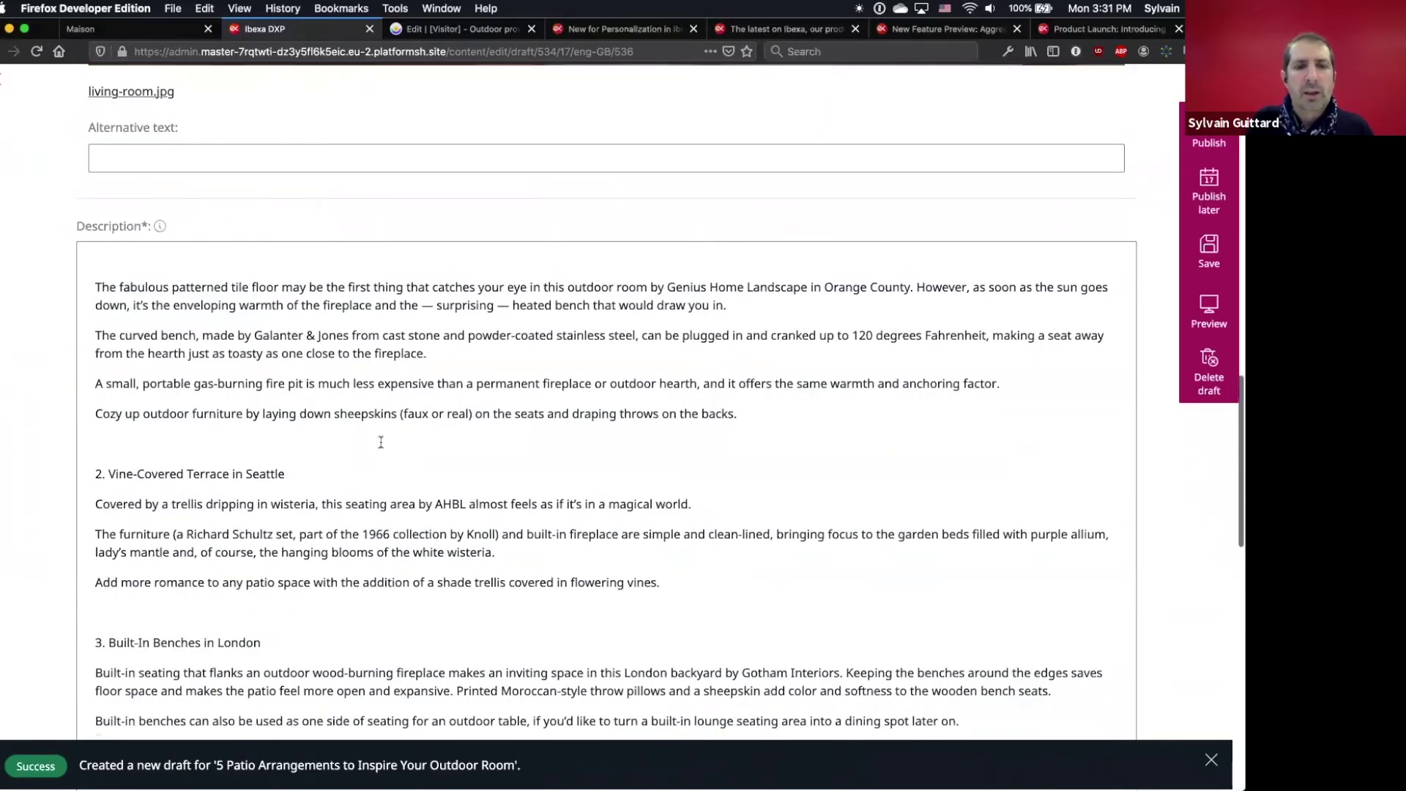
click(380, 442)
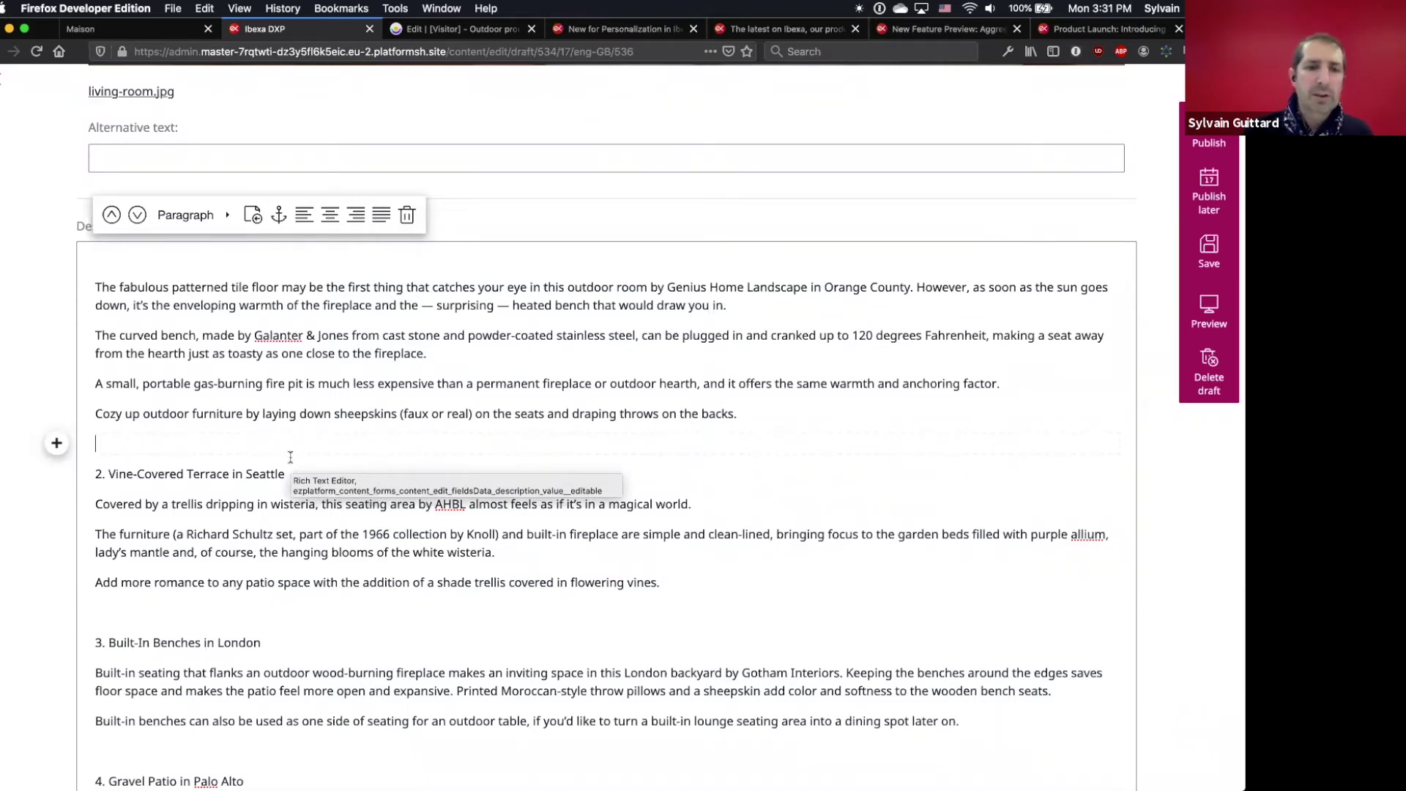
click(57, 443)
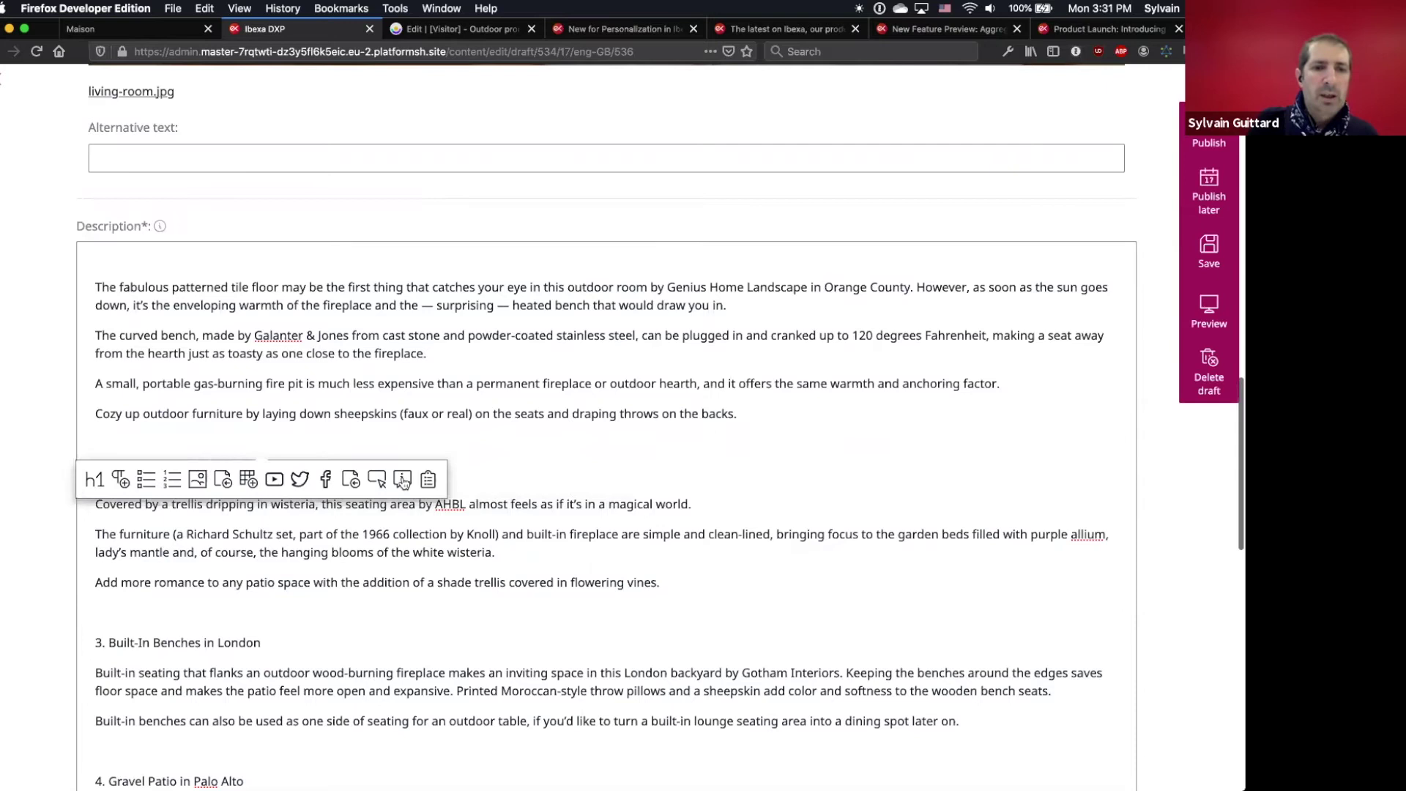
click(352, 482)
click(189, 546)
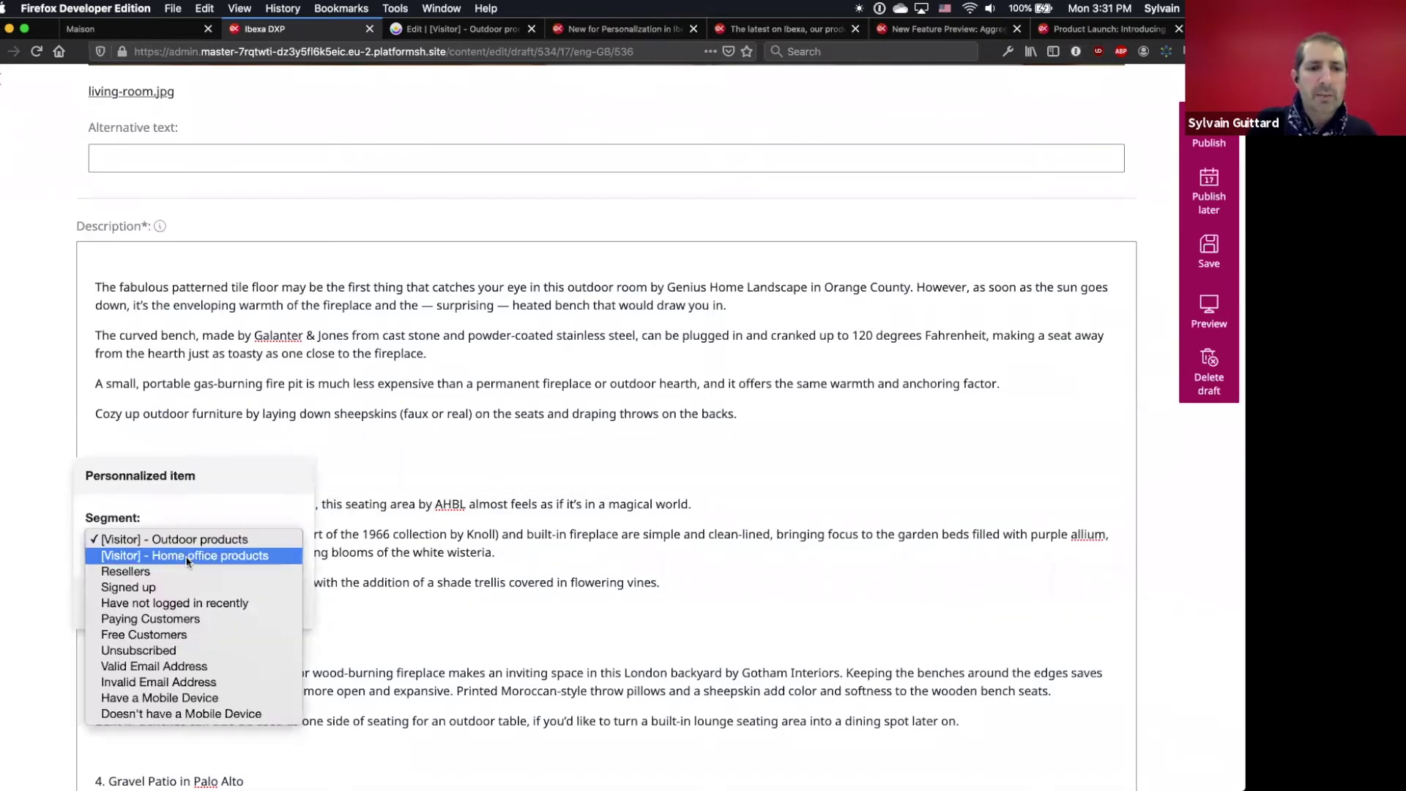
click(194, 667)
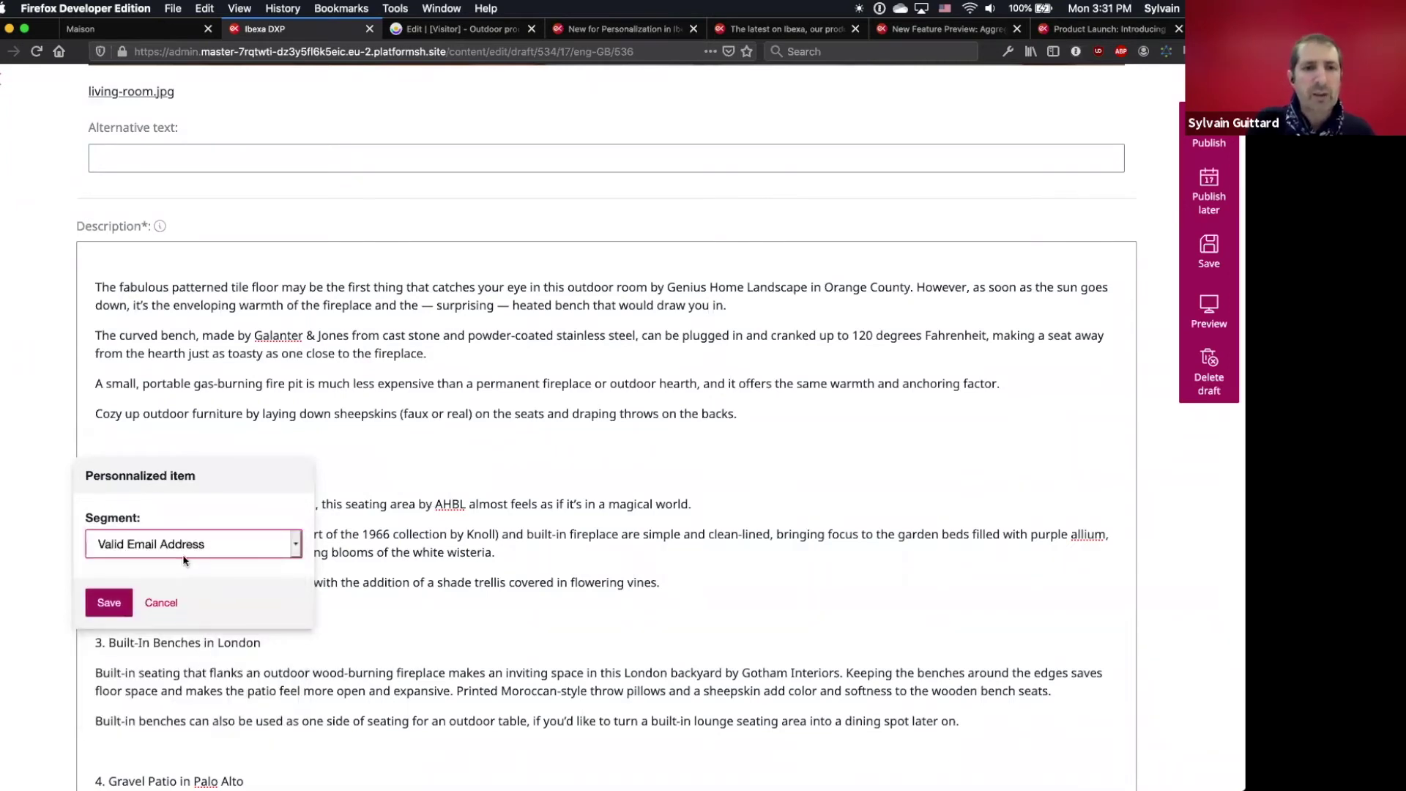
click(185, 548)
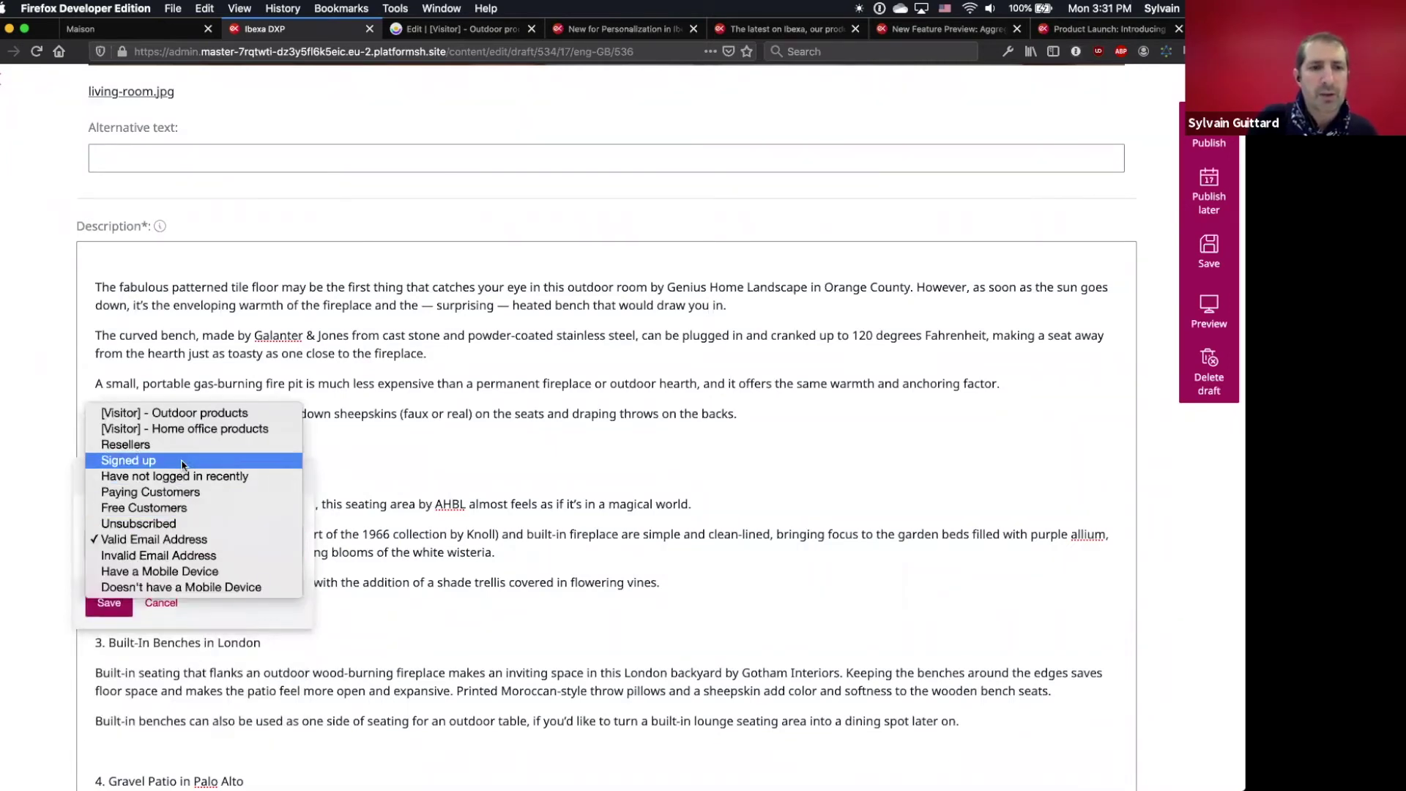
click(179, 414)
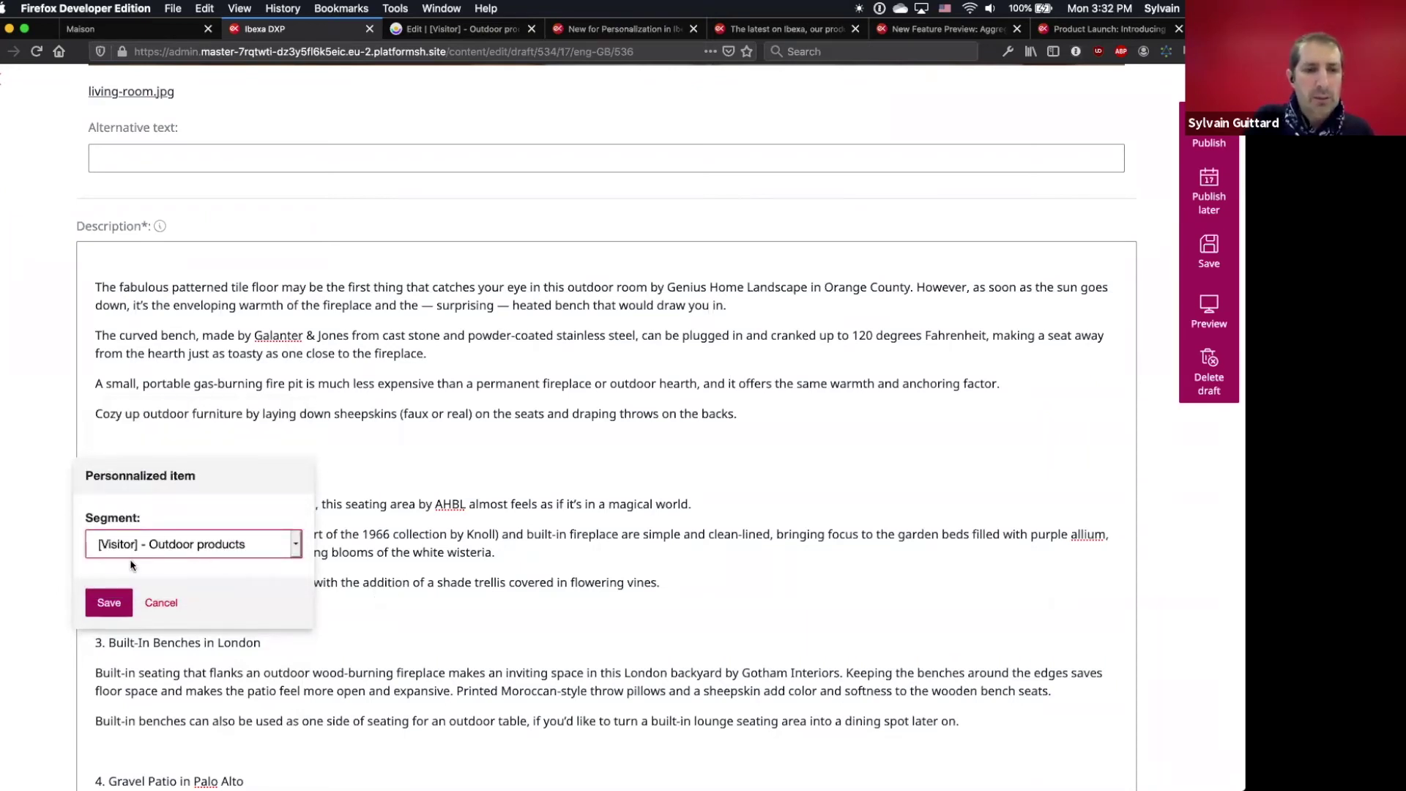
click(107, 602)
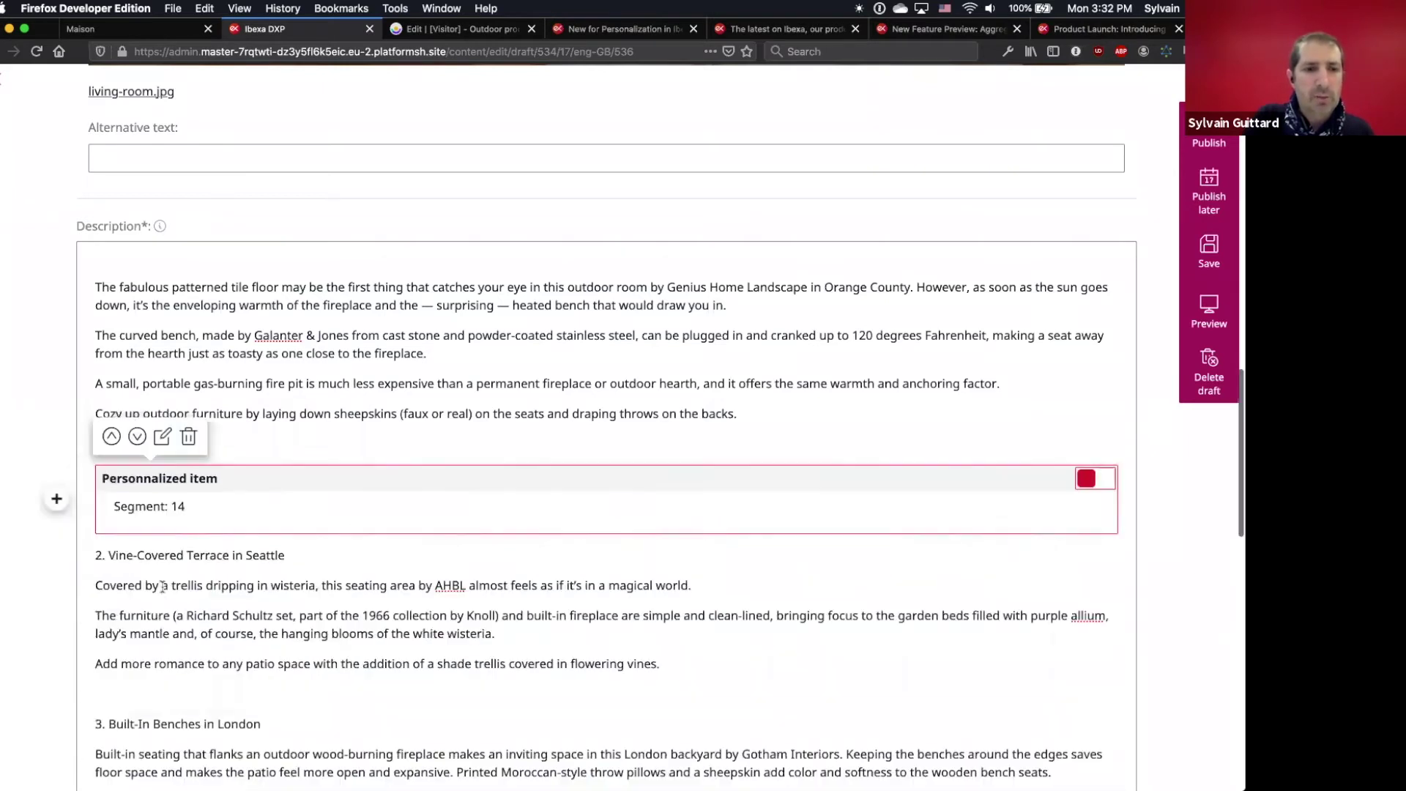
Embed the "Patio 3-Seater Sofa" product from the bookmarked Outdoor category inside the personalized item in the description.
click(996, 503)
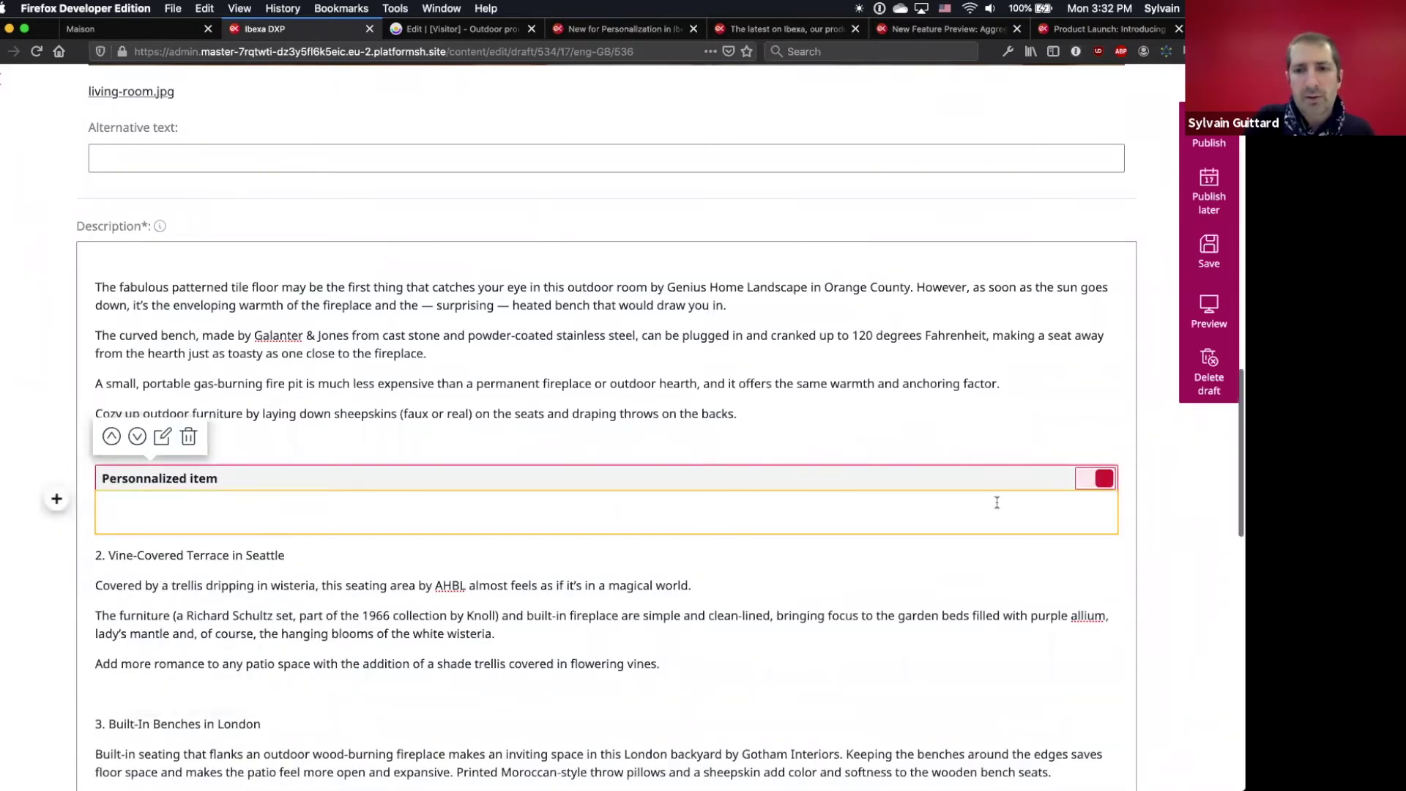
click(278, 522)
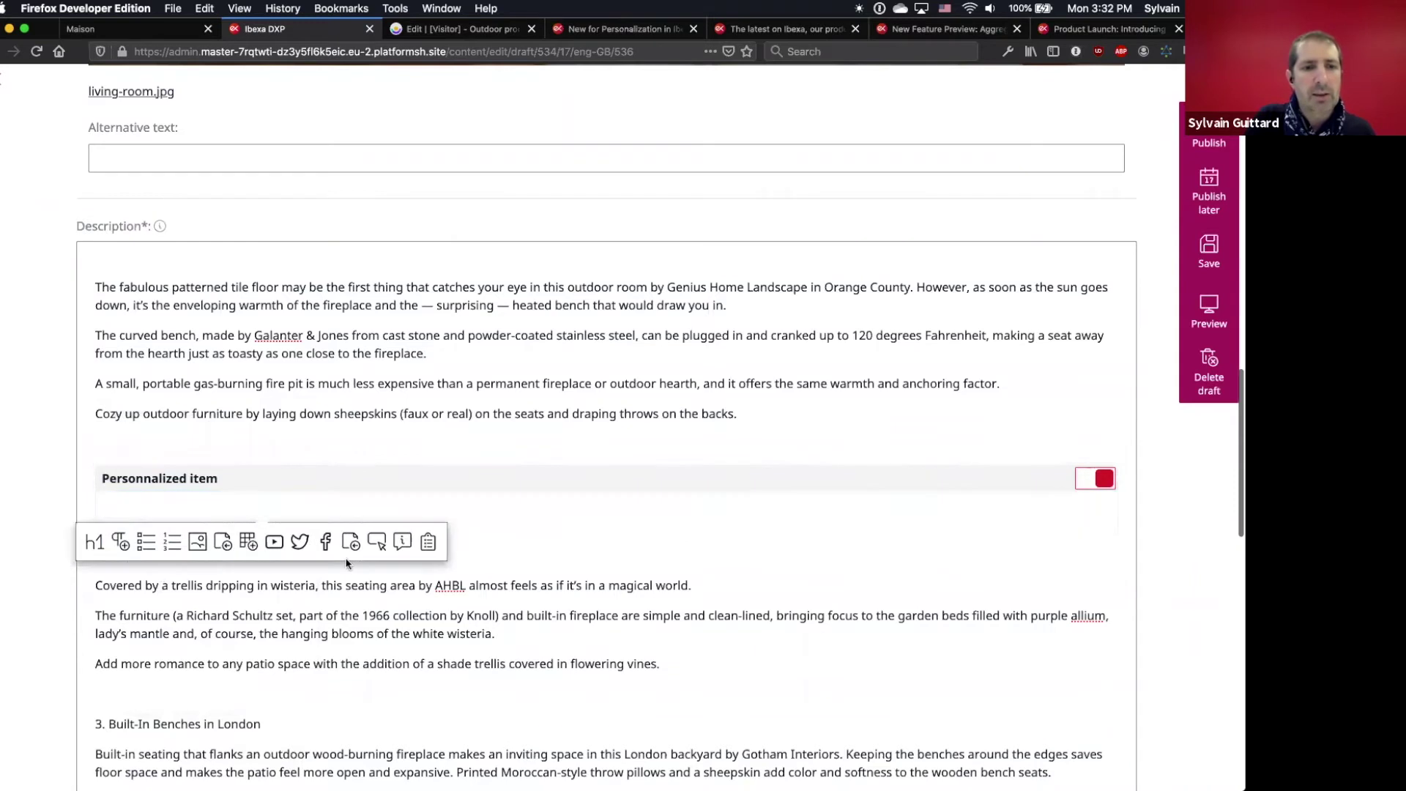
click(224, 543)
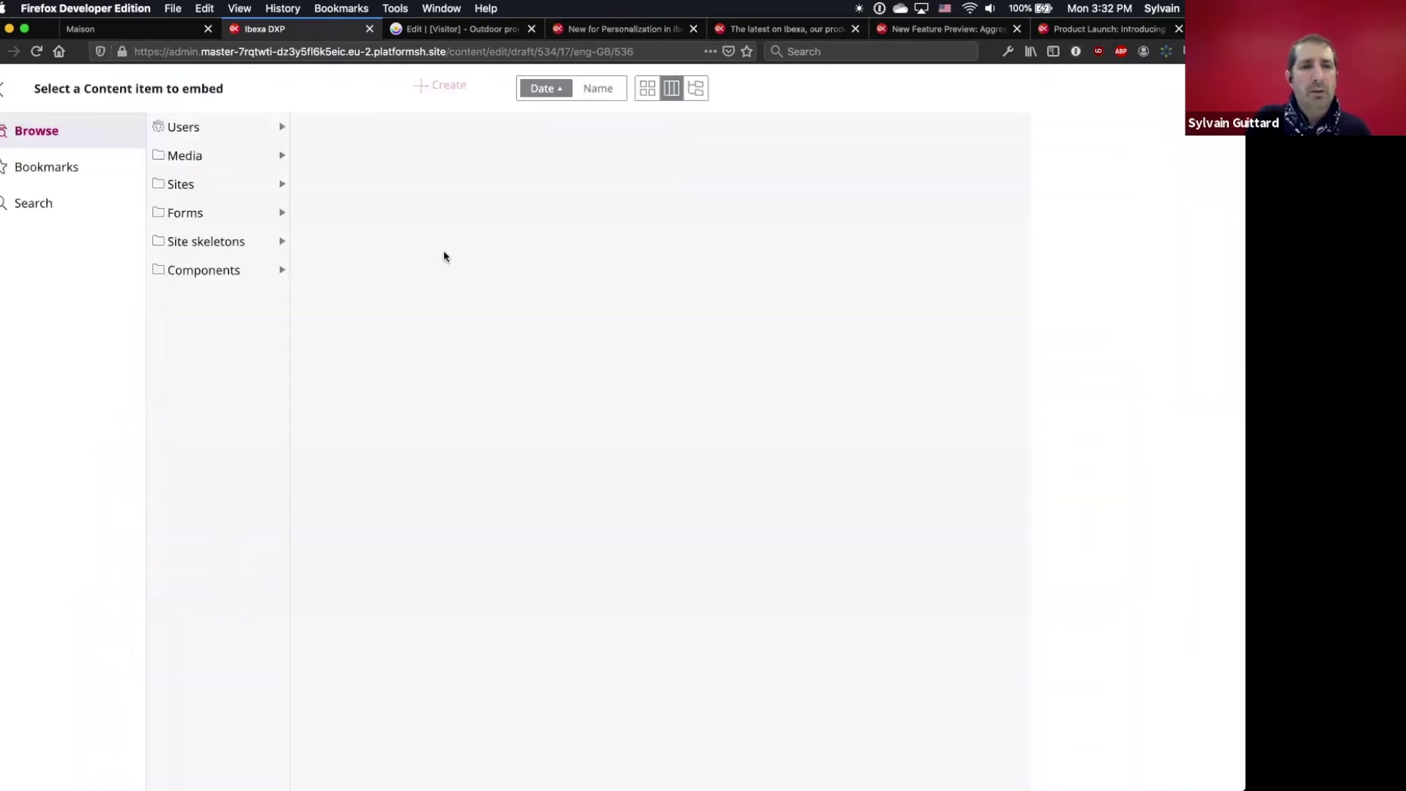
click(65, 168)
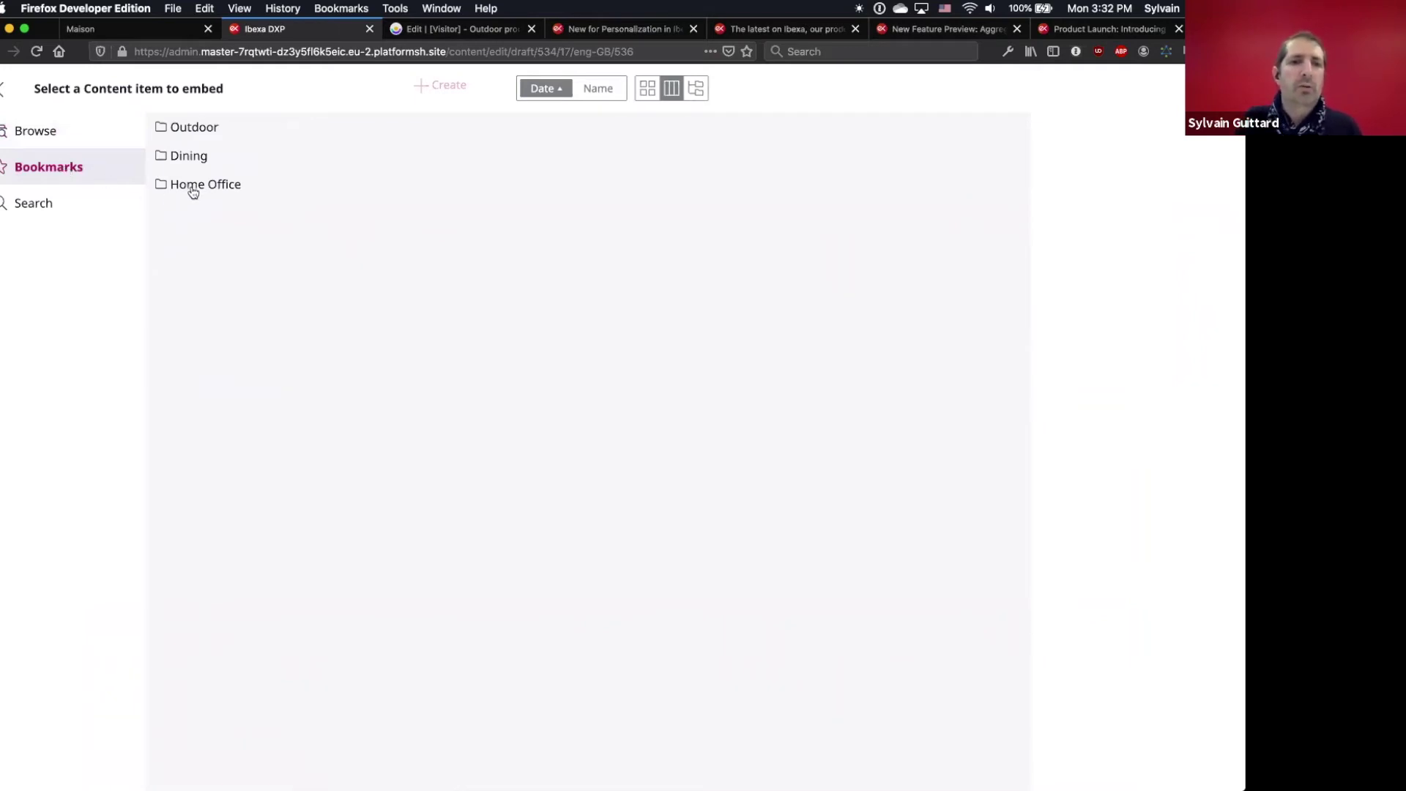
click(203, 136)
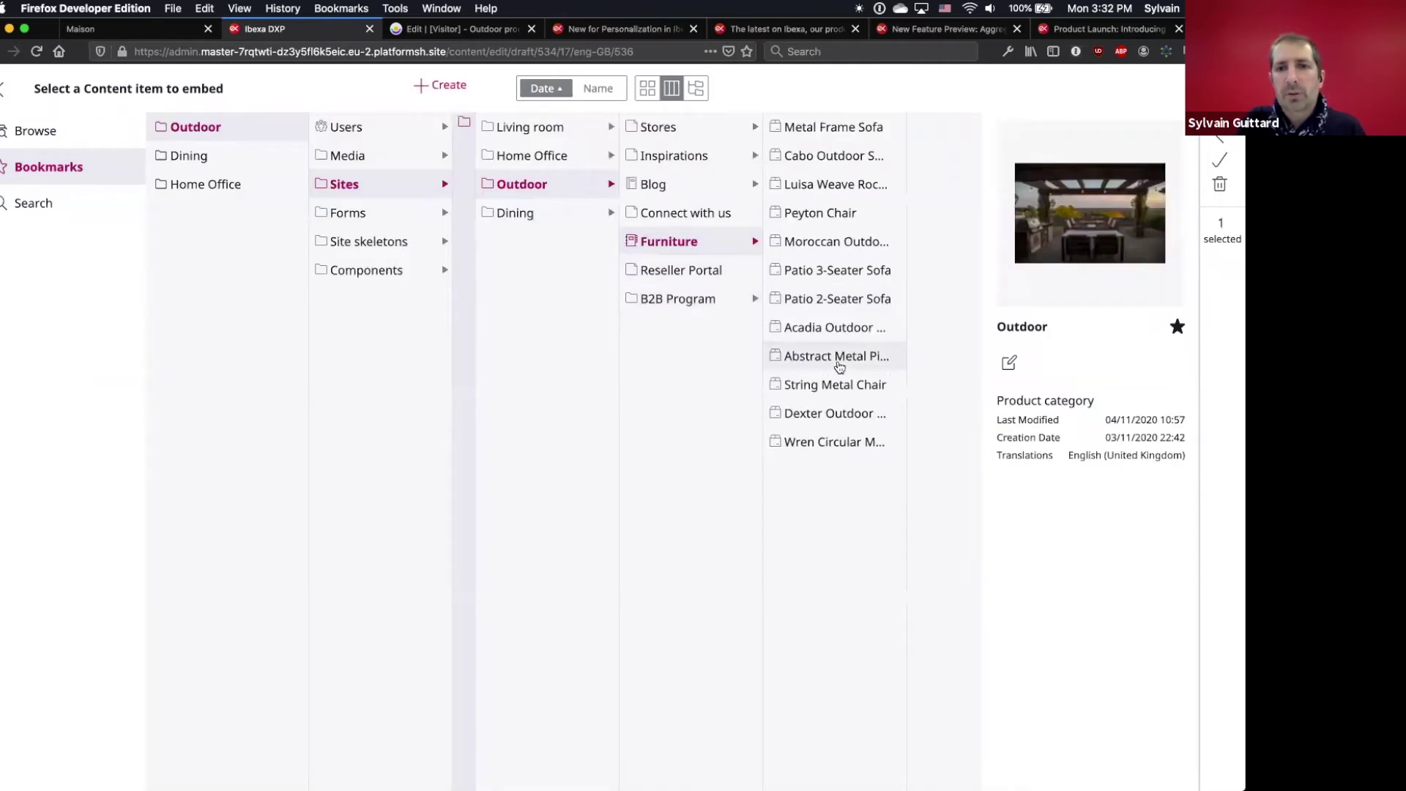
click(825, 273)
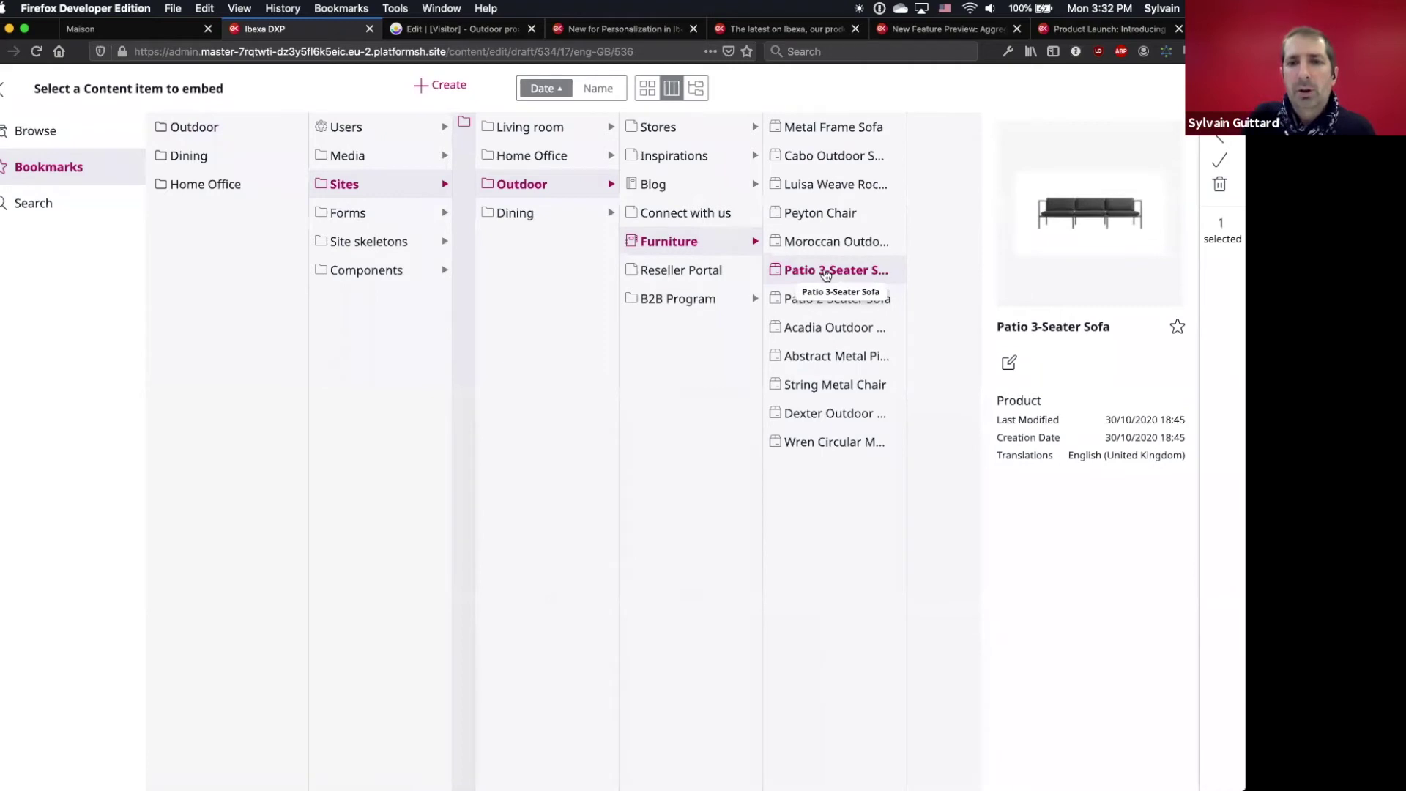
click(1219, 160)
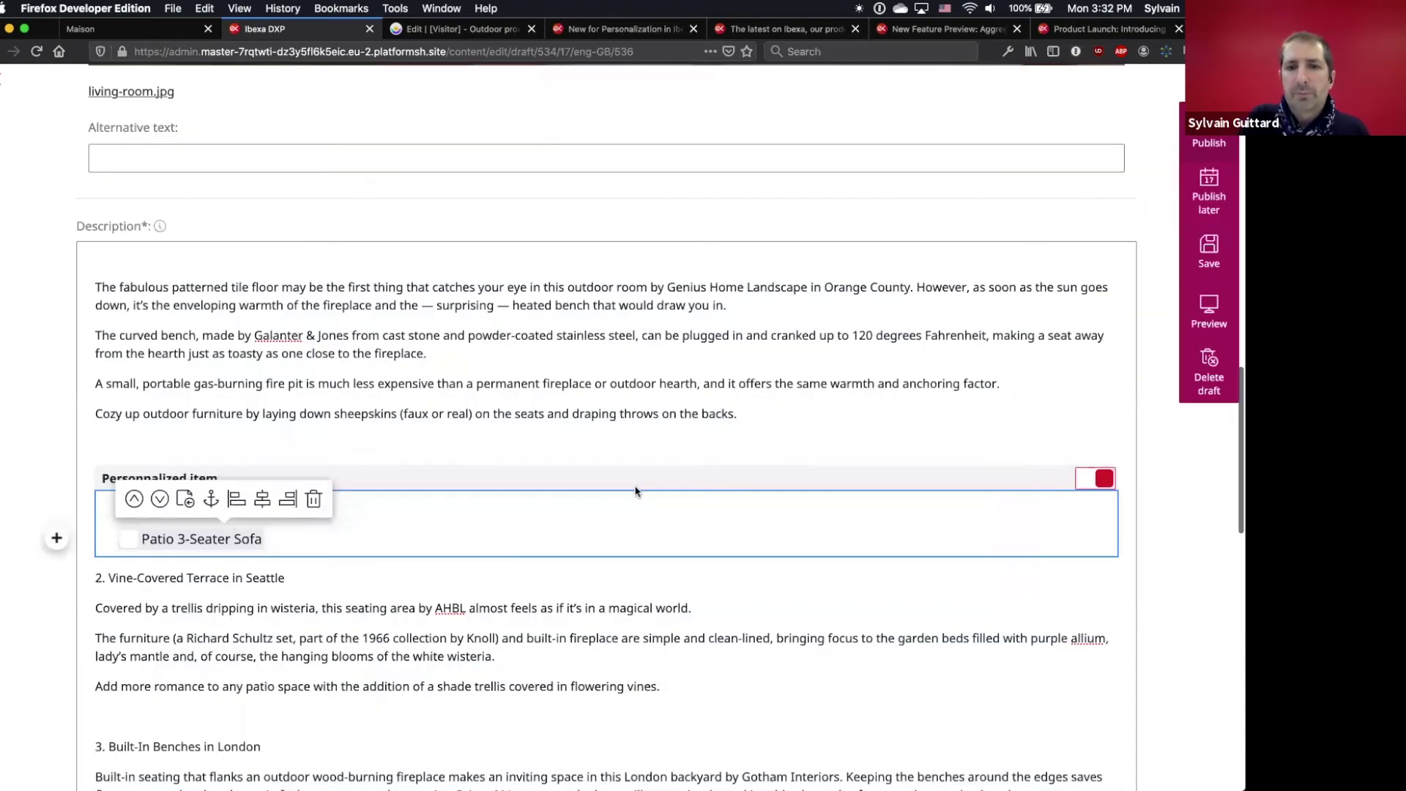
Preview the blog post to check the embedded product above "2. Vine-Covered Terrace in Seattle", and return to editing.
click(1188, 315)
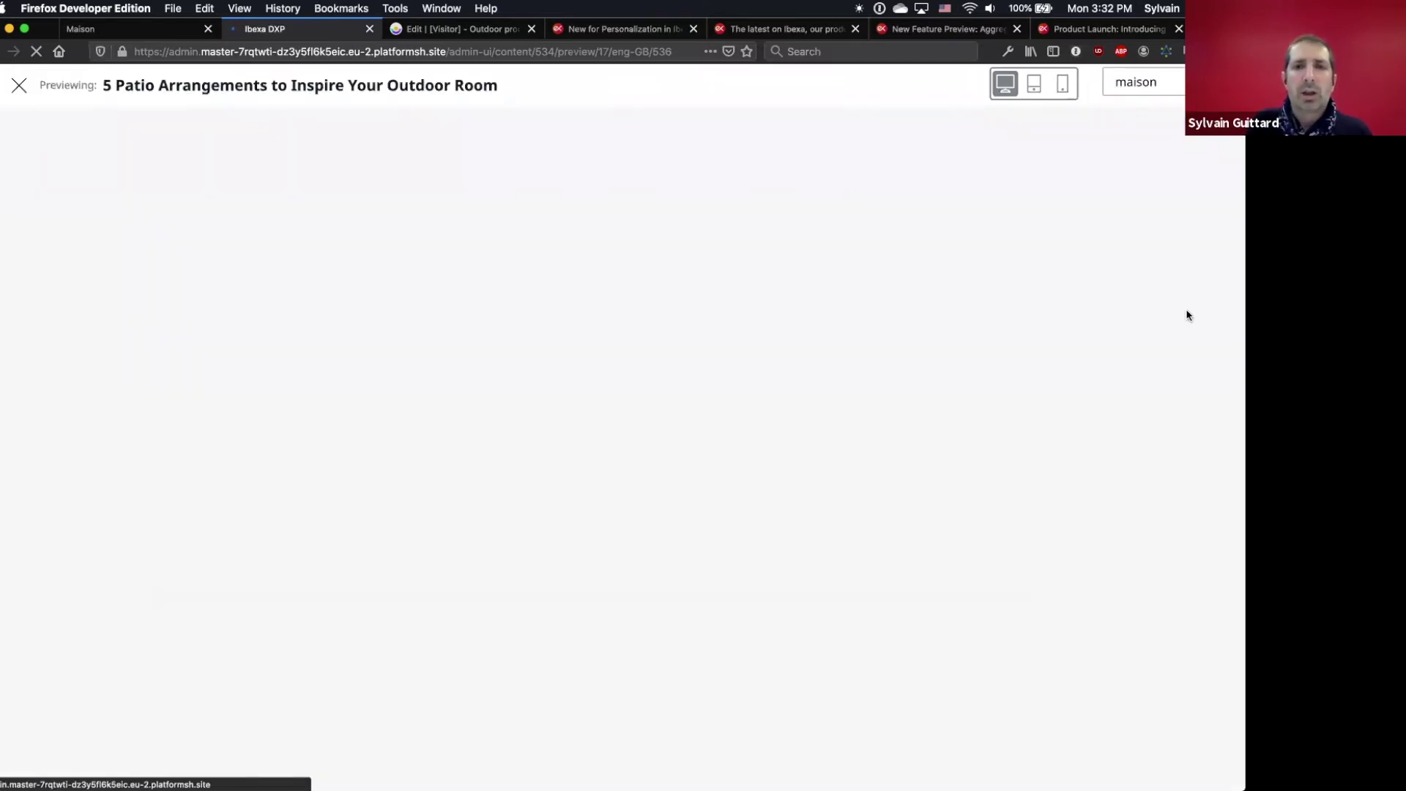
scroll(1188, 315, down, 10)
scroll(1187, 315, down, 6)
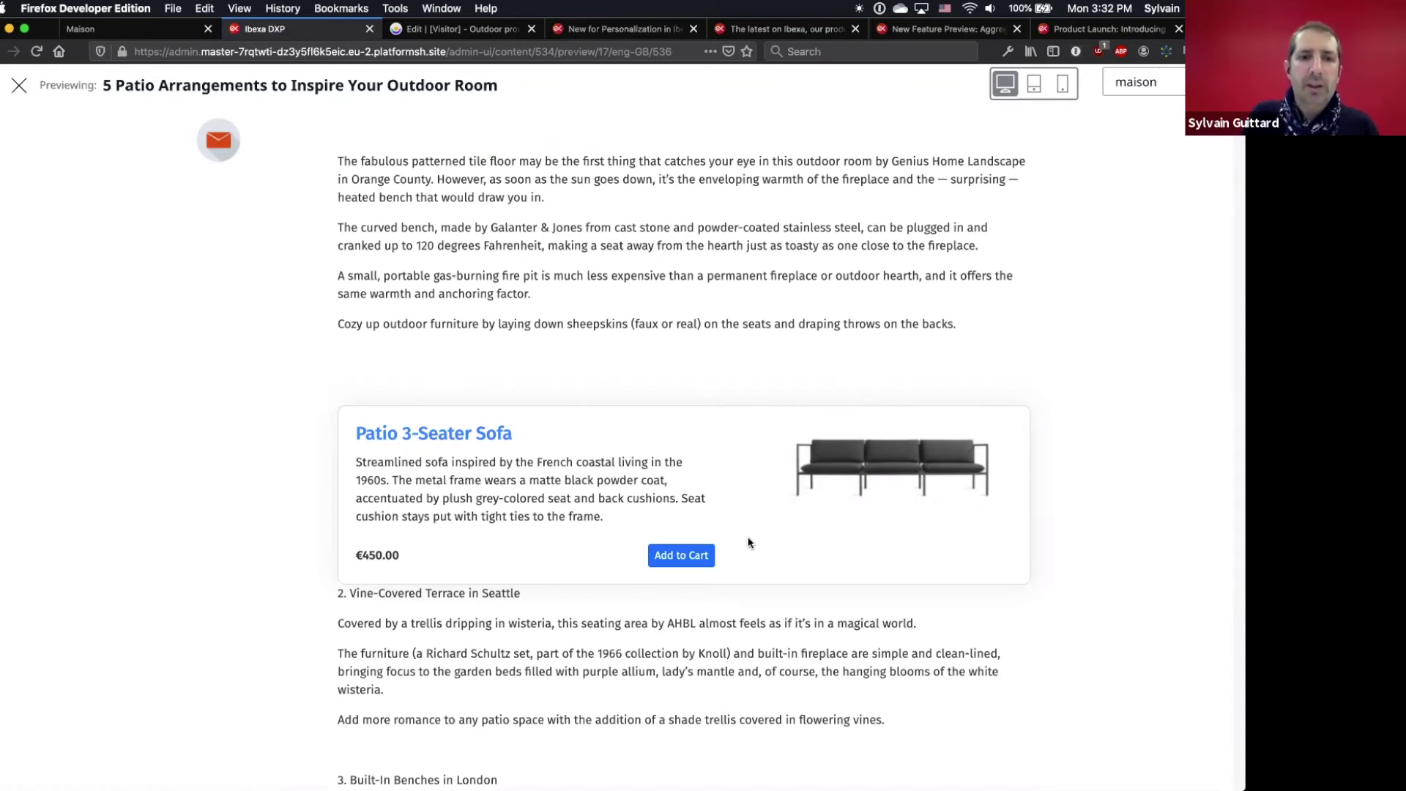
click(20, 85)
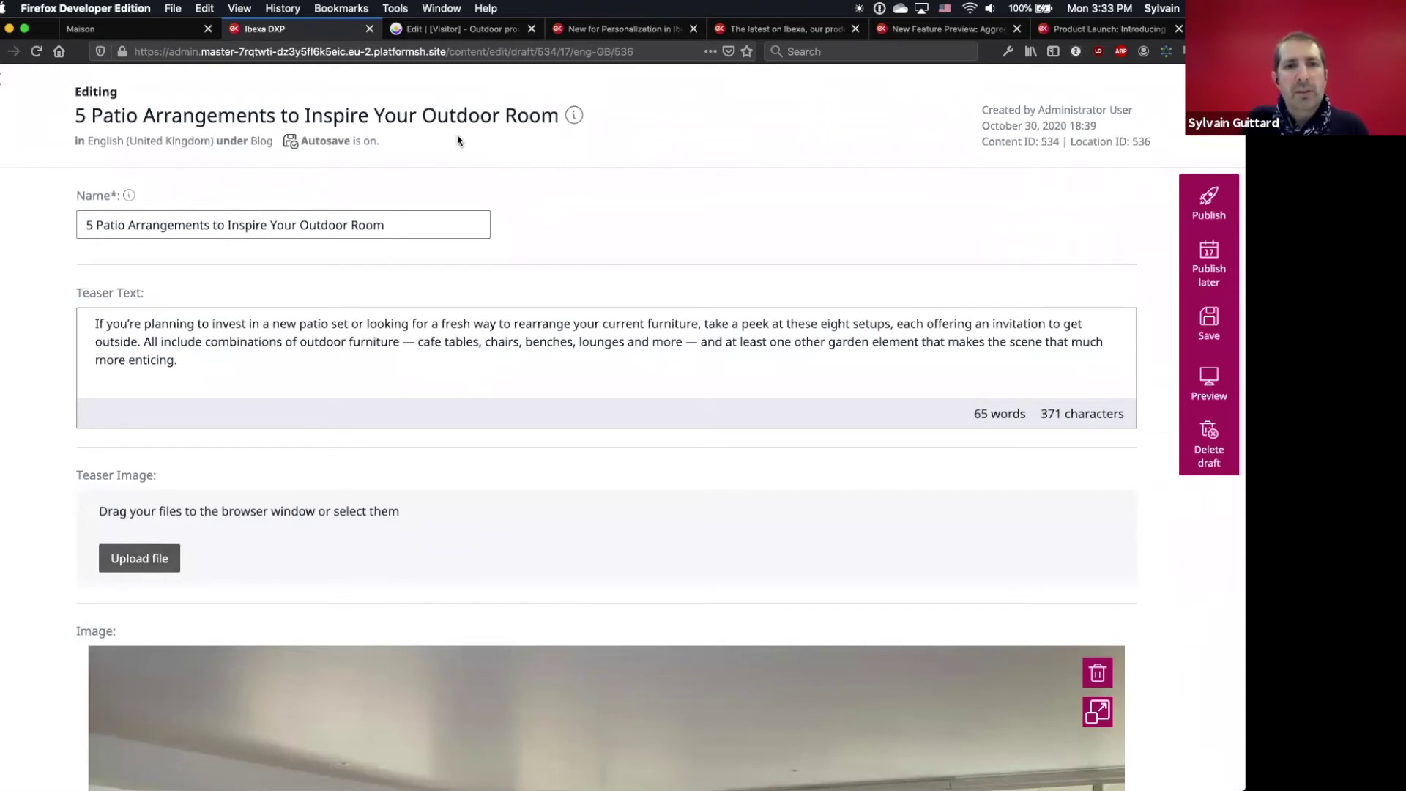
Examine the autosave status and last-saved draft time under the blog post's title.
drag(299, 140, 402, 148)
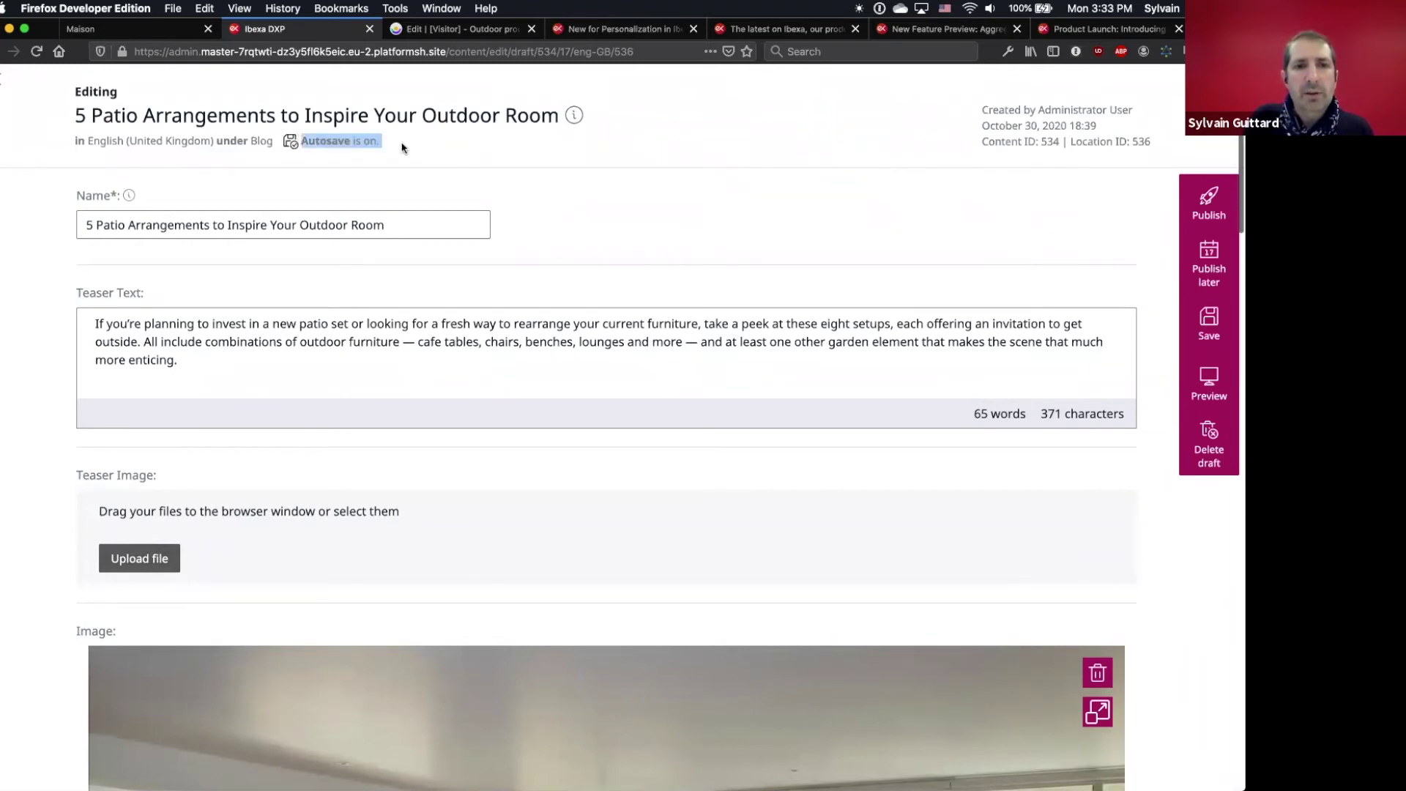
click(401, 148)
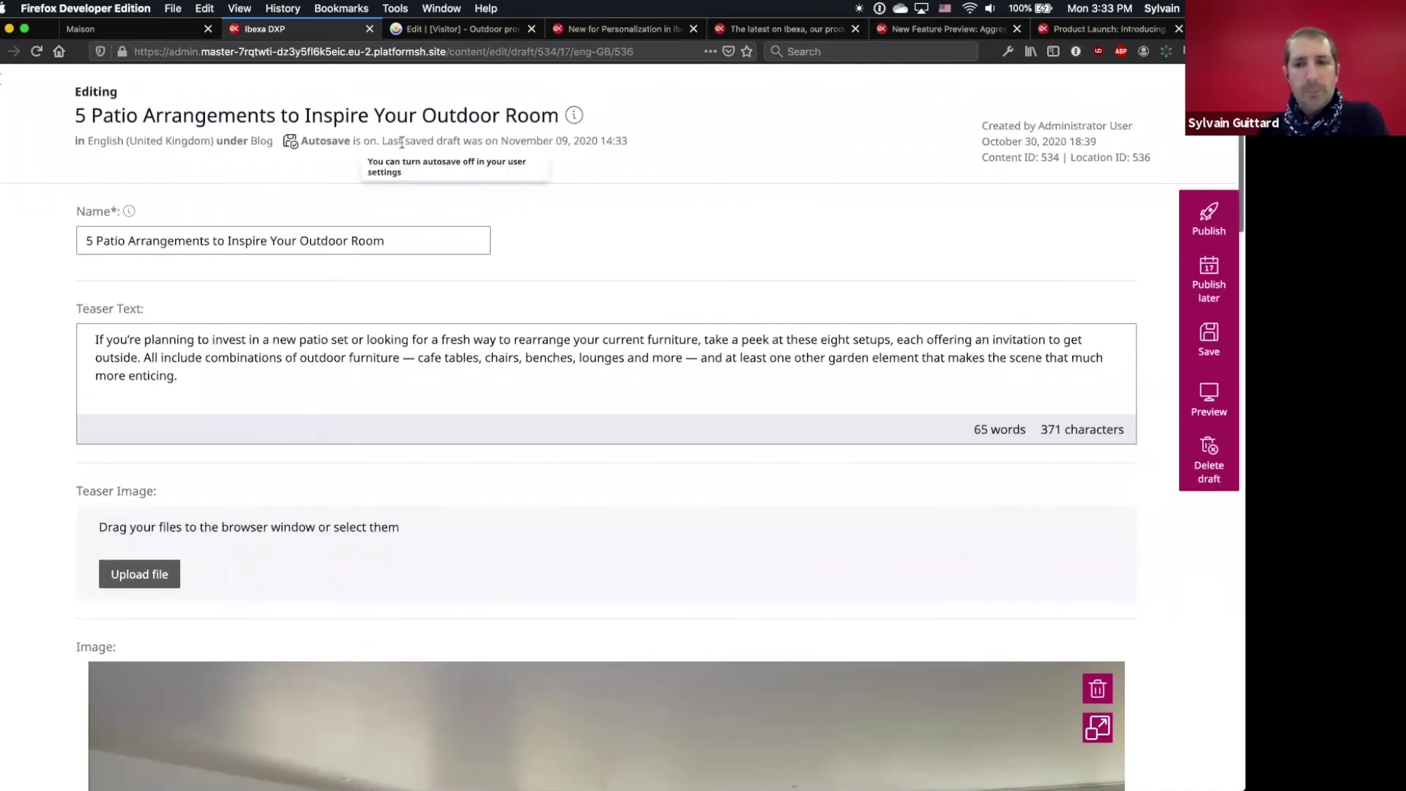
drag(381, 141, 648, 150)
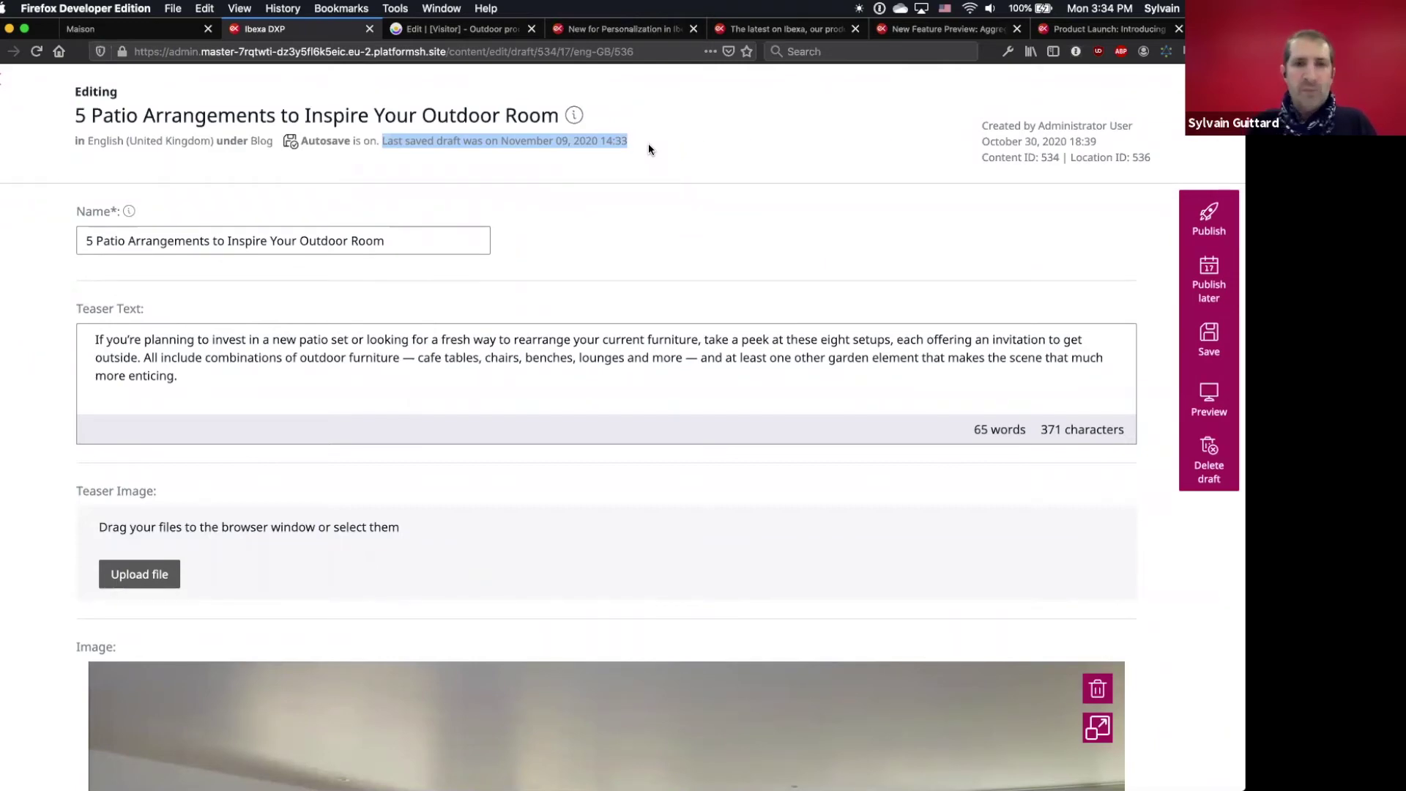
Remove the living room picture from the blog post's Image field.
scroll(648, 146, down, 5)
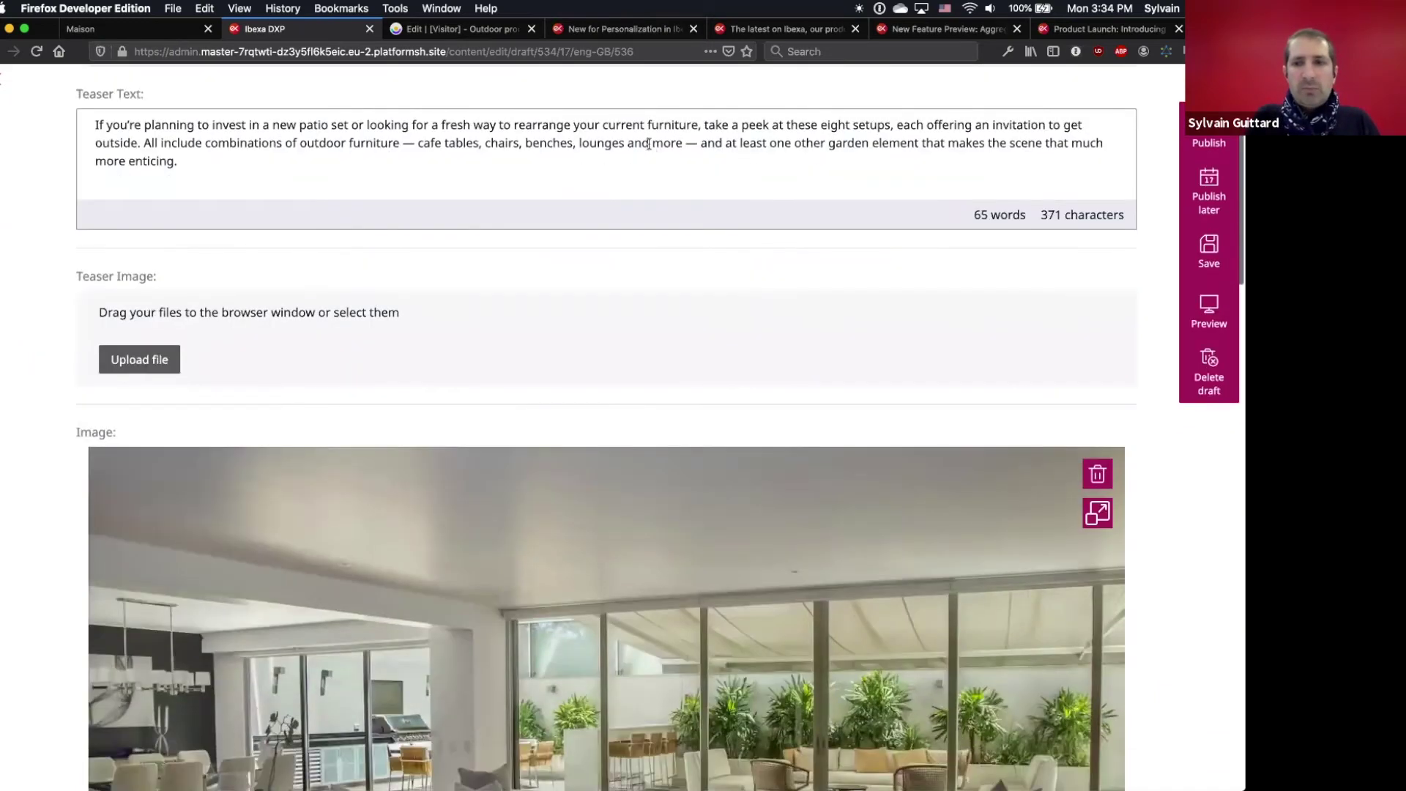
scroll(648, 144, down, 6)
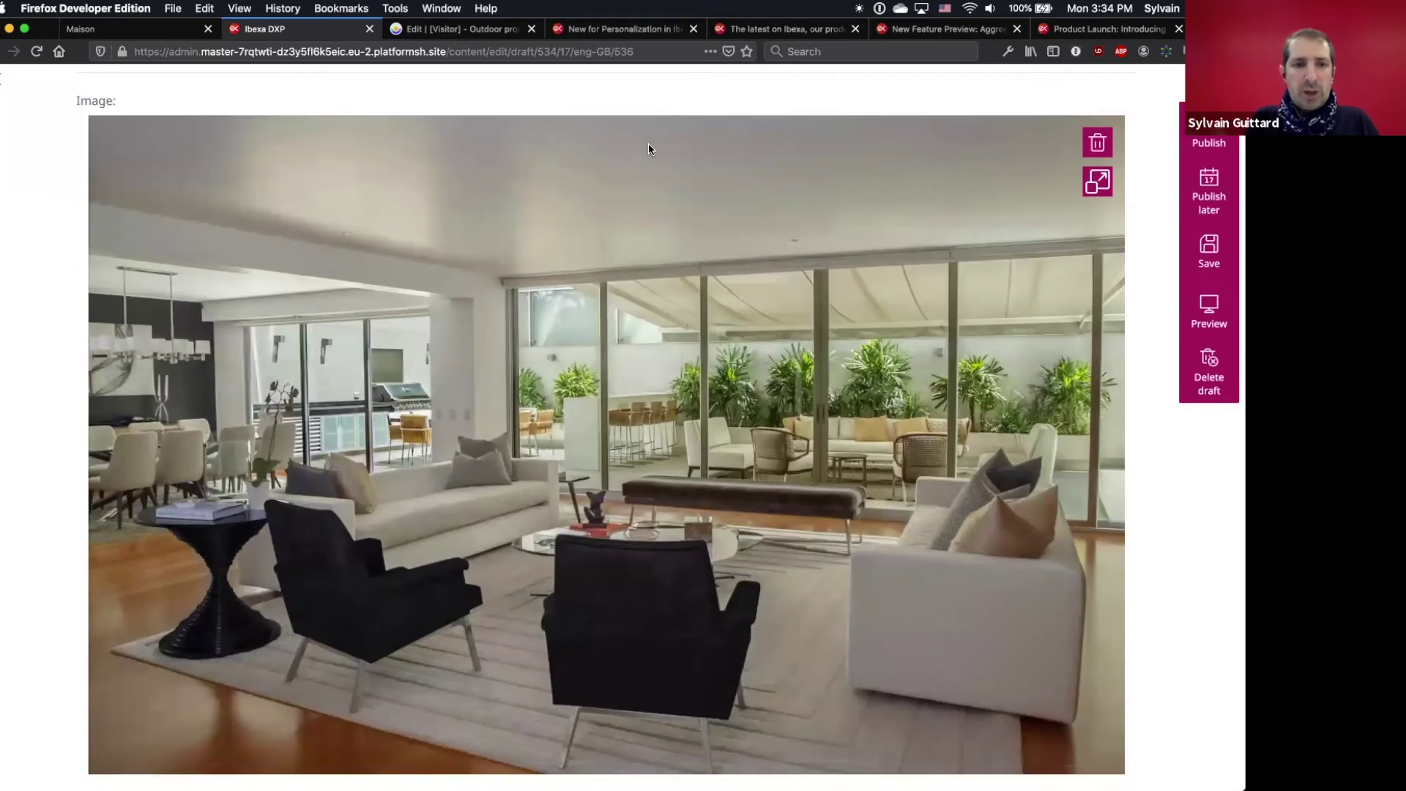
scroll(648, 149, down, 1)
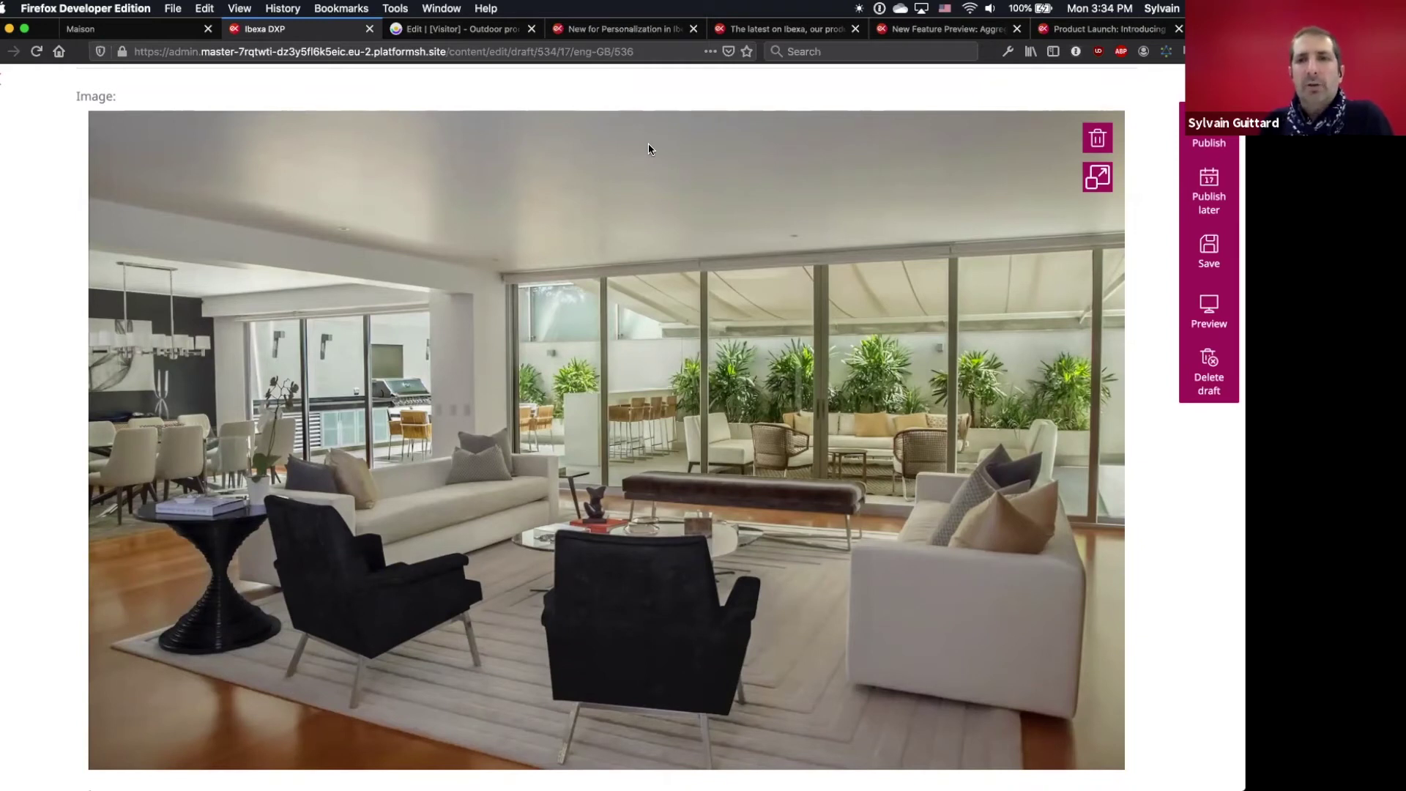
click(1098, 138)
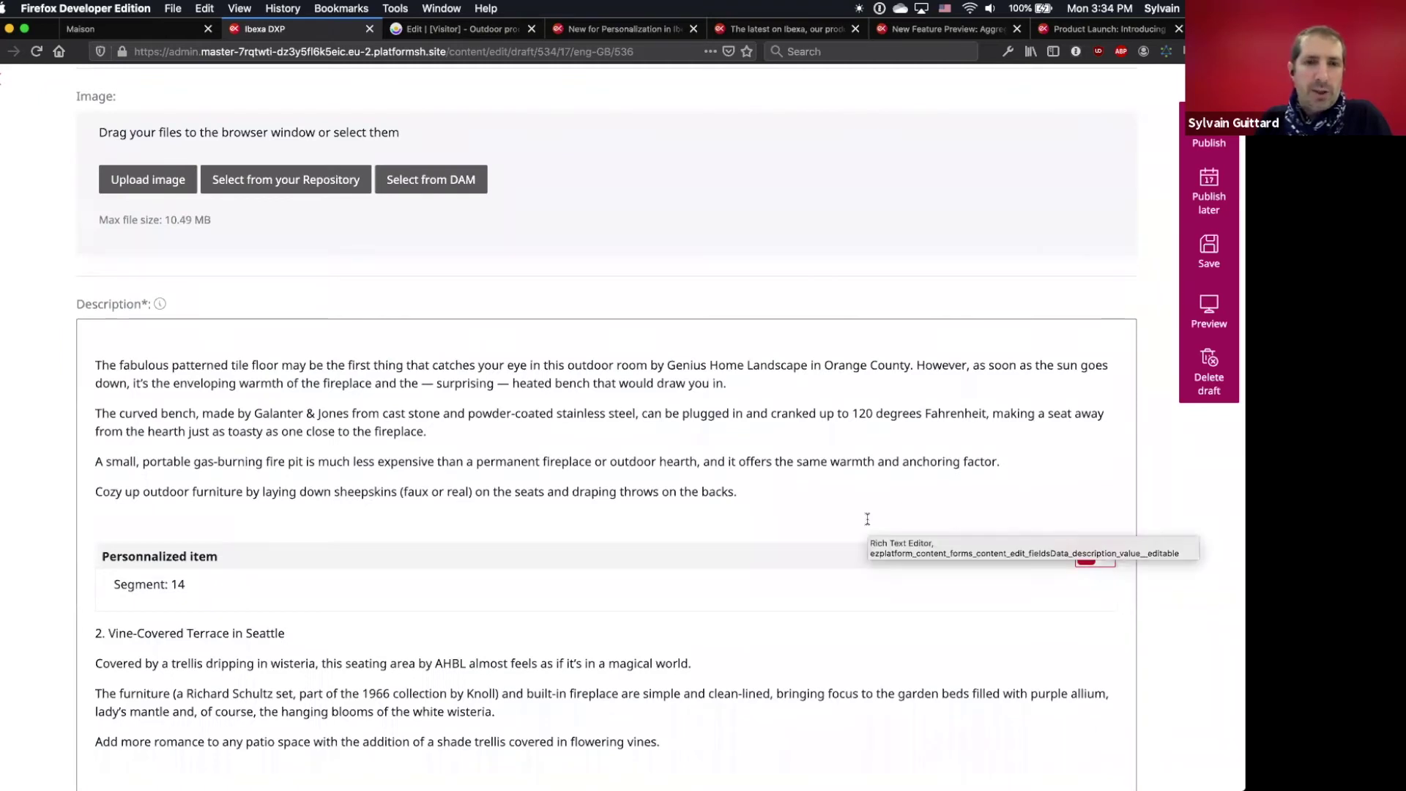
Search the DAM's Unsplash source for "patio" images in Landscape orientation to fill the Image field.
scroll(867, 518, up, 2)
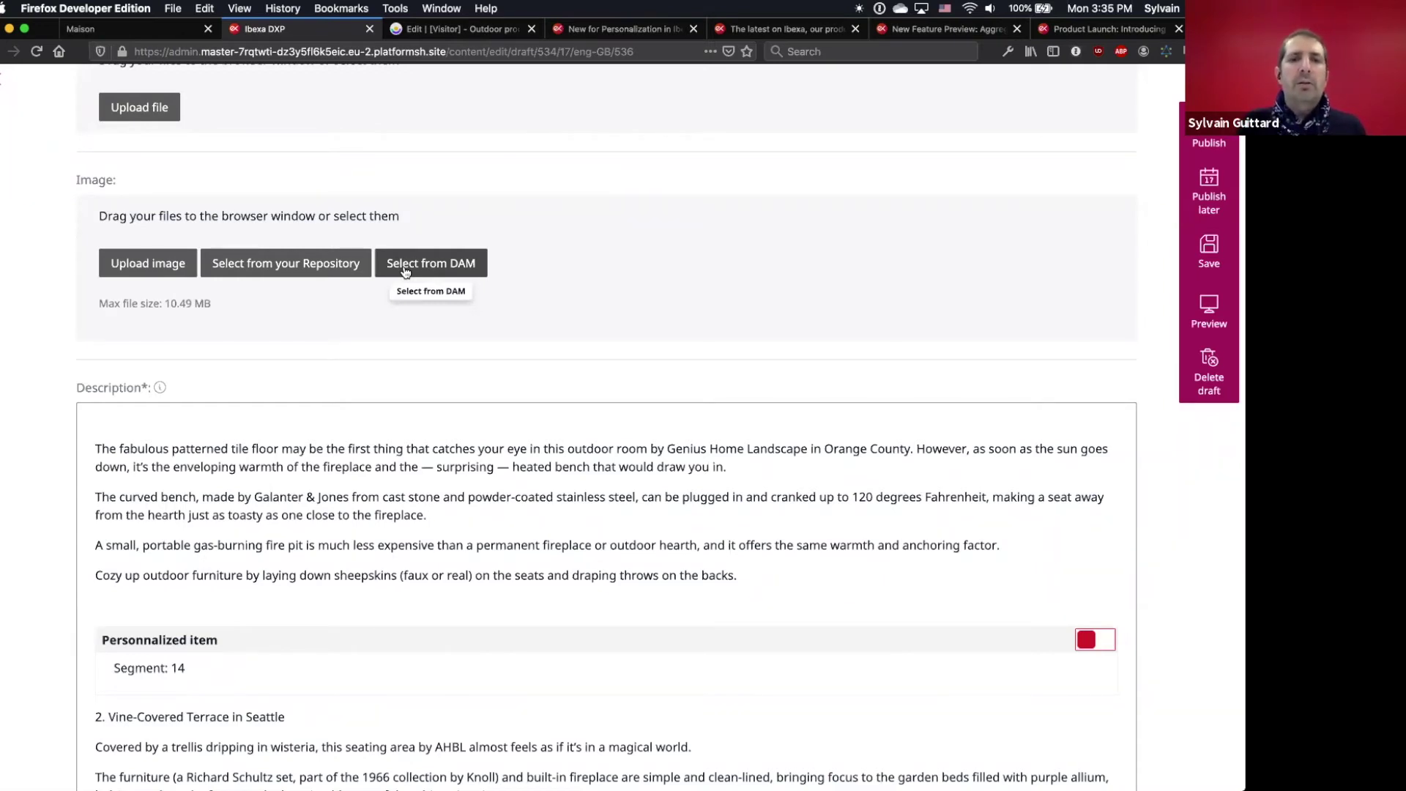
click(405, 269)
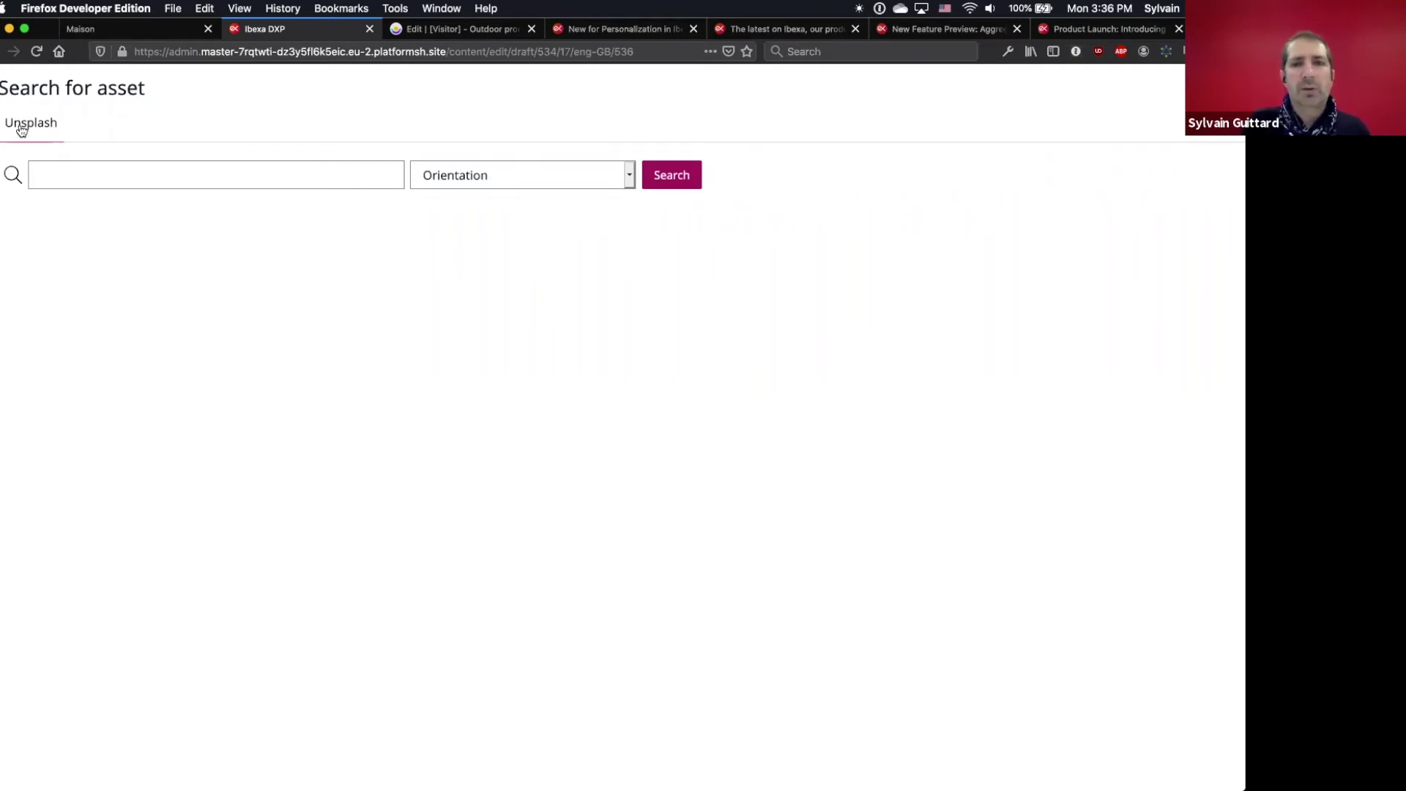
click(95, 173)
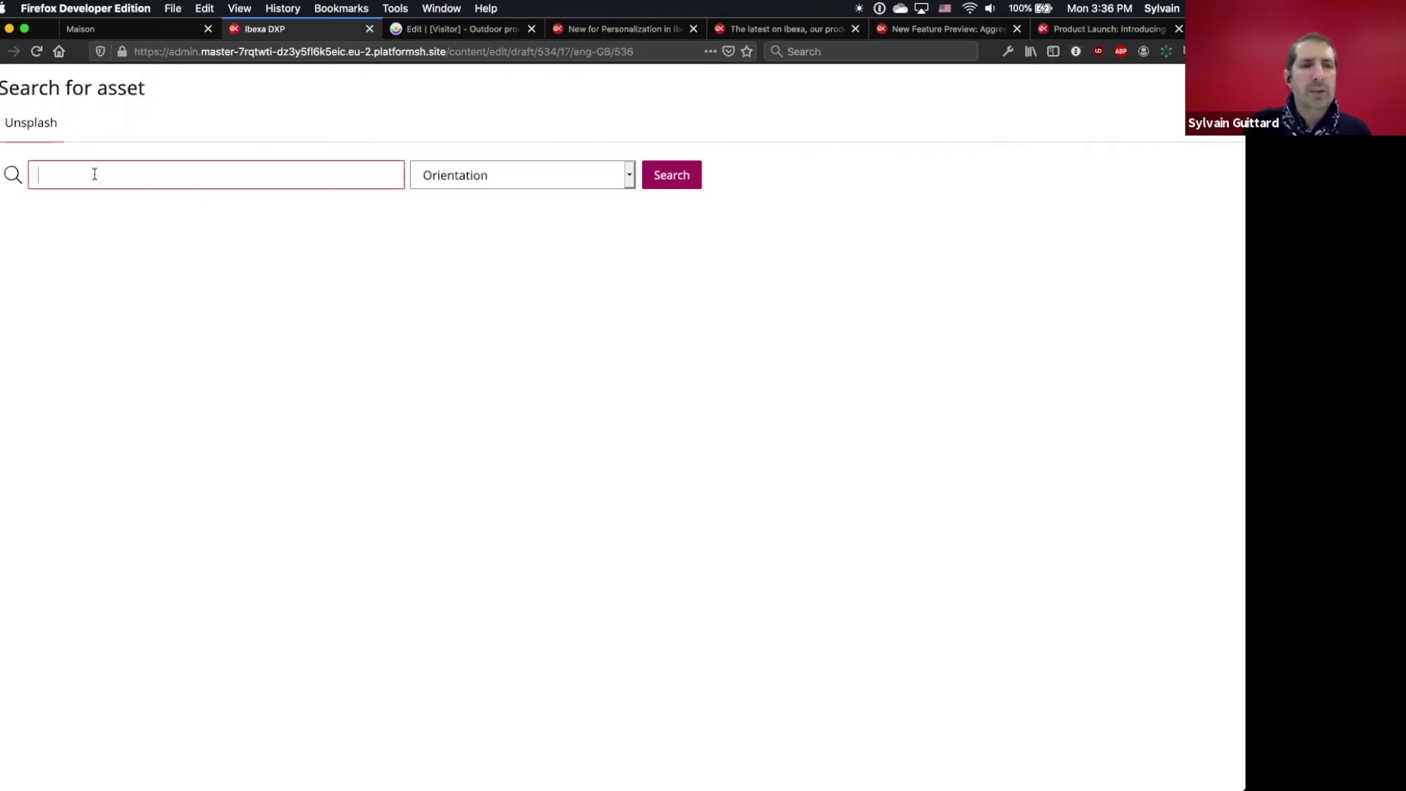
text(pa)
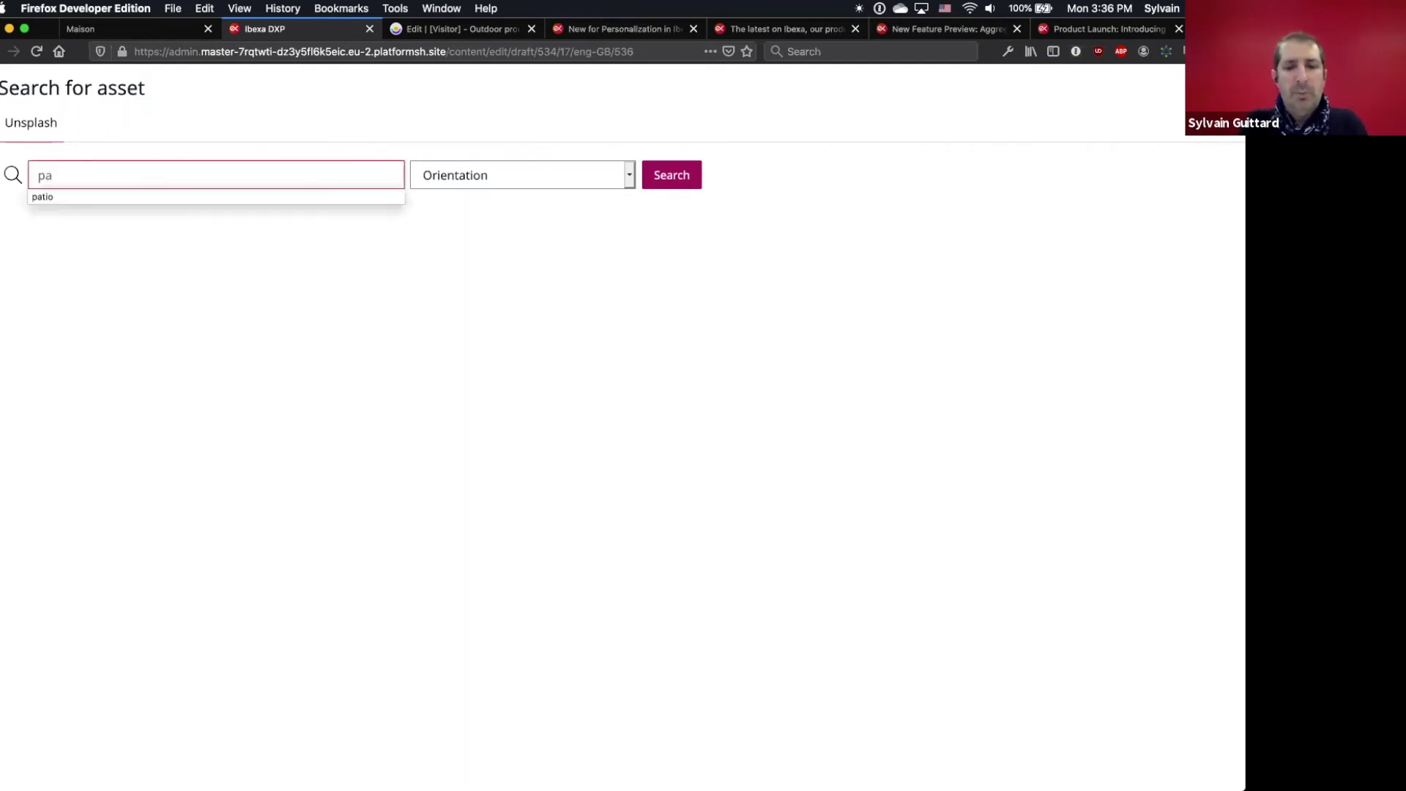
text(tio)
key(Return)
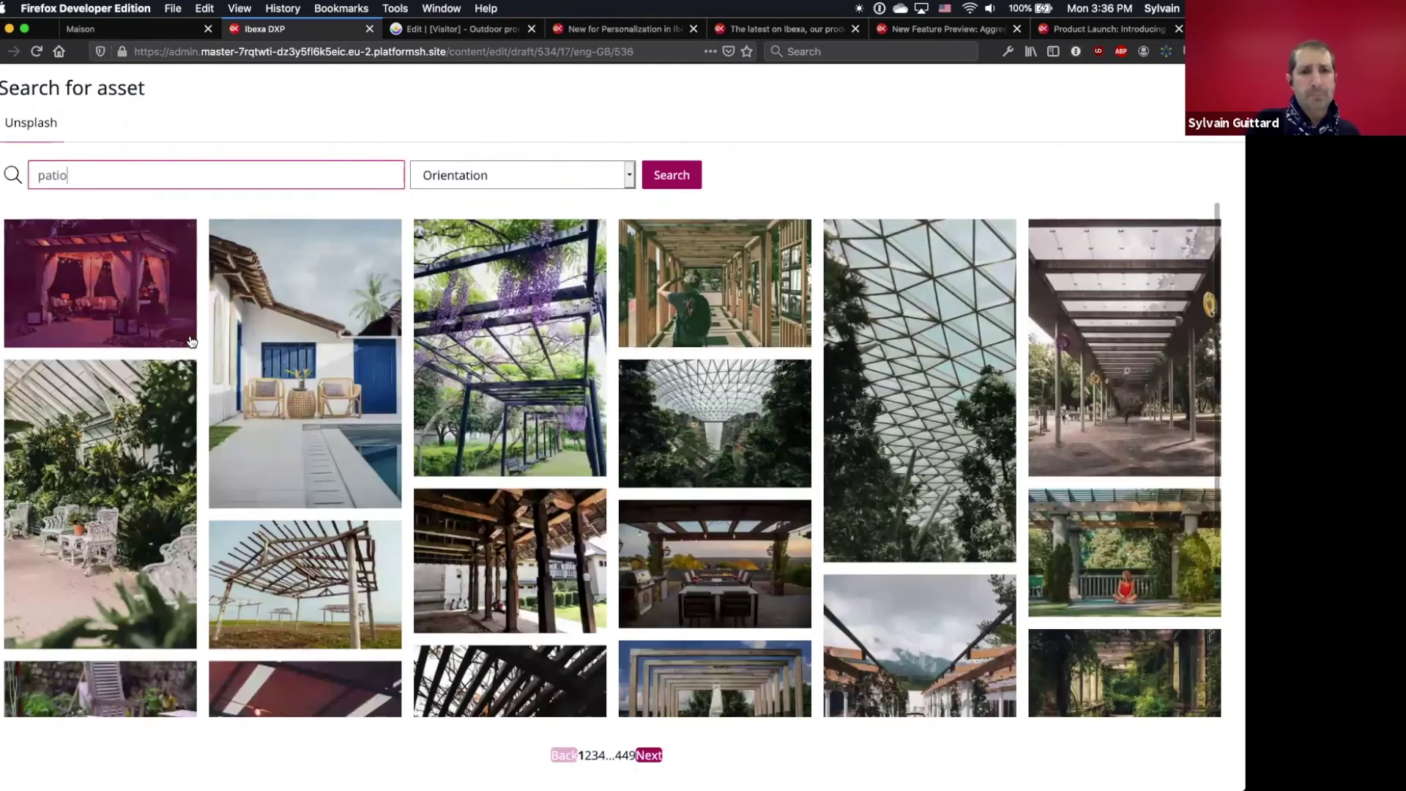
click(564, 178)
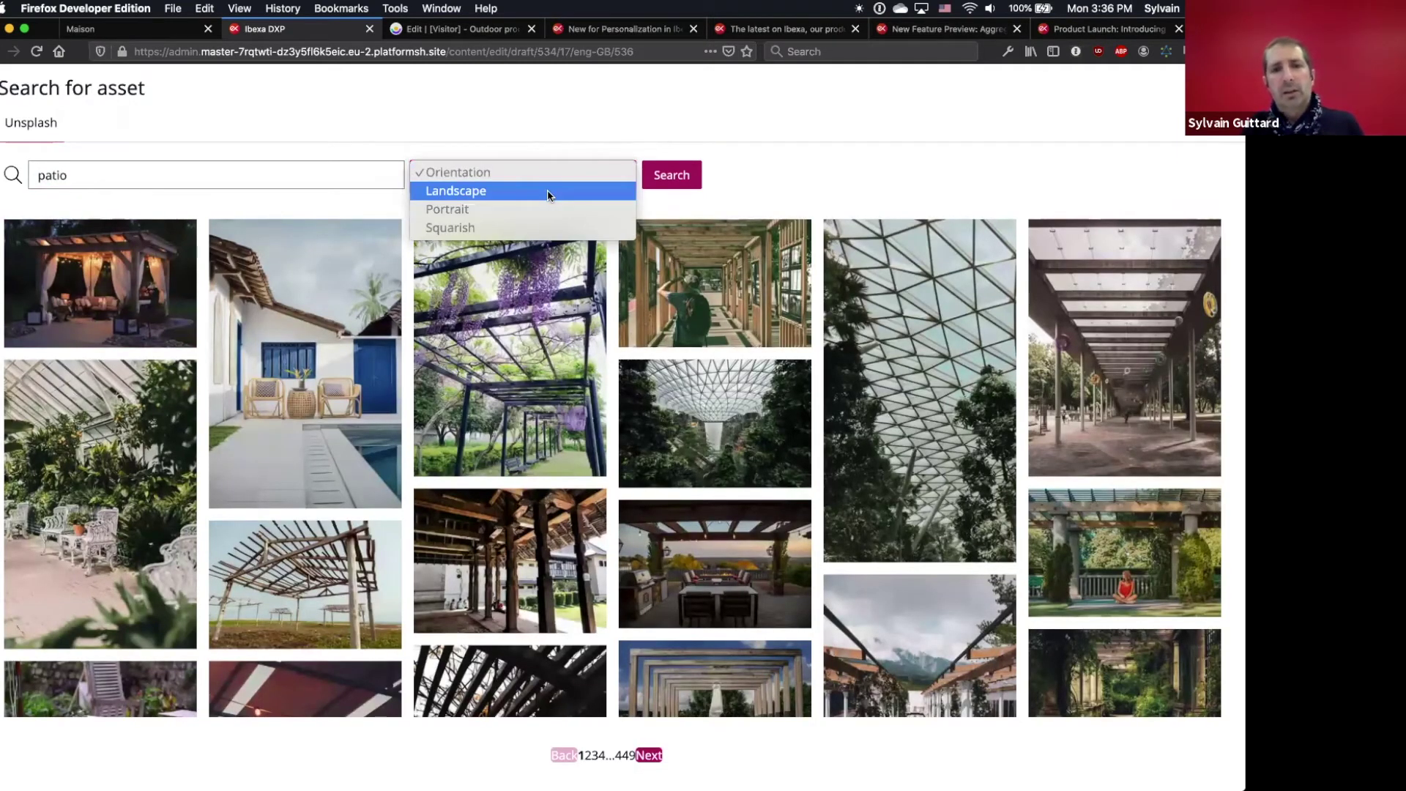
click(547, 190)
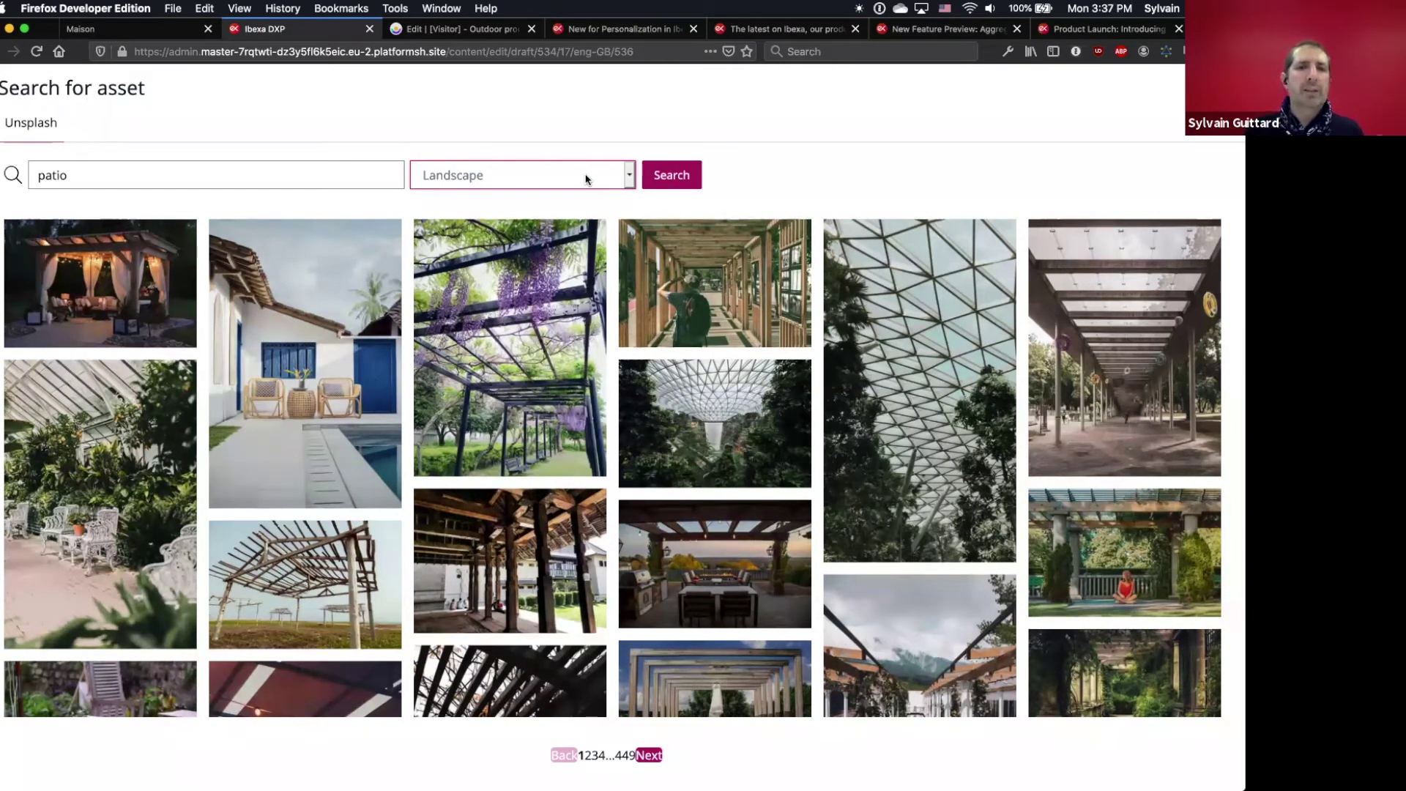
click(681, 180)
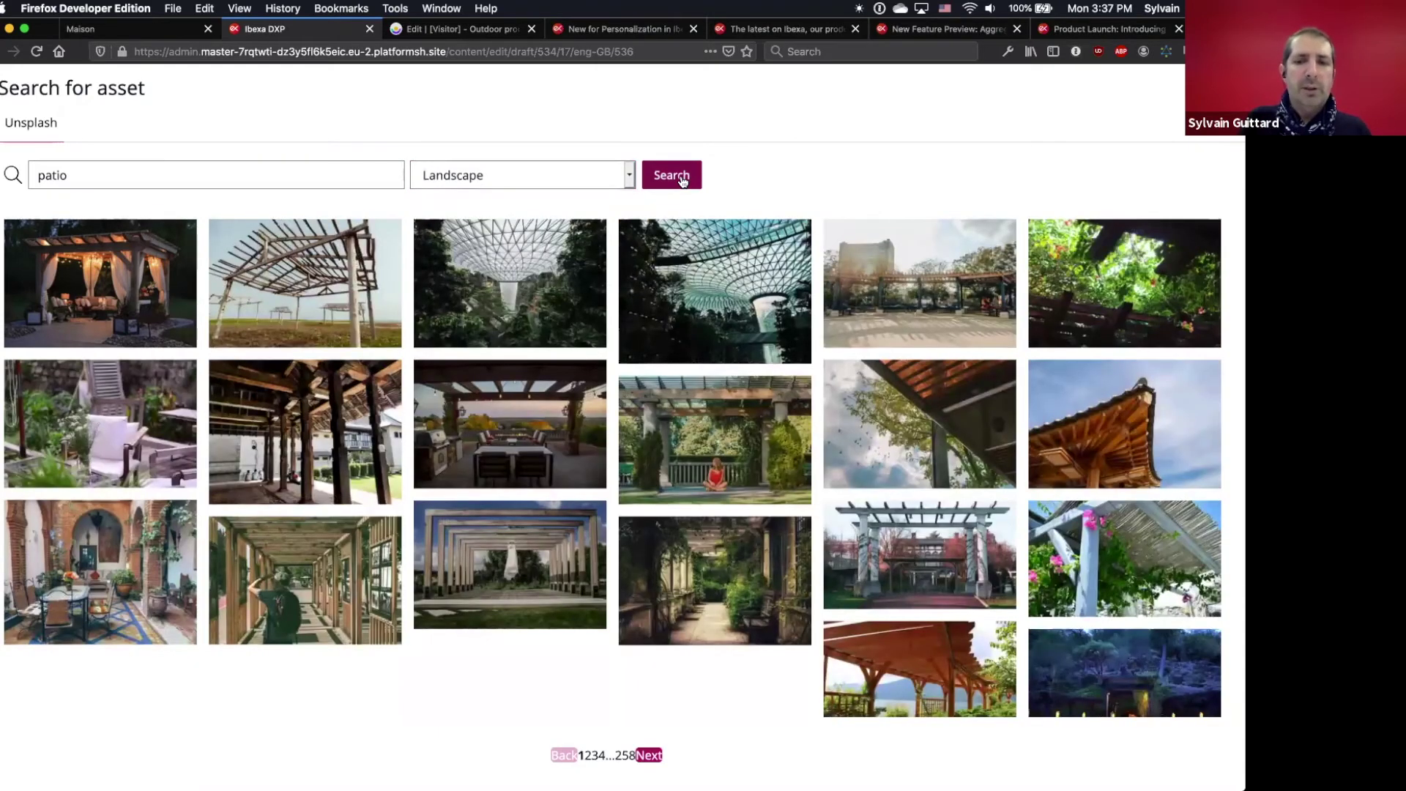
Use the night photo of the lit, curtained pergola as the post's image and publish the blog post.
click(120, 289)
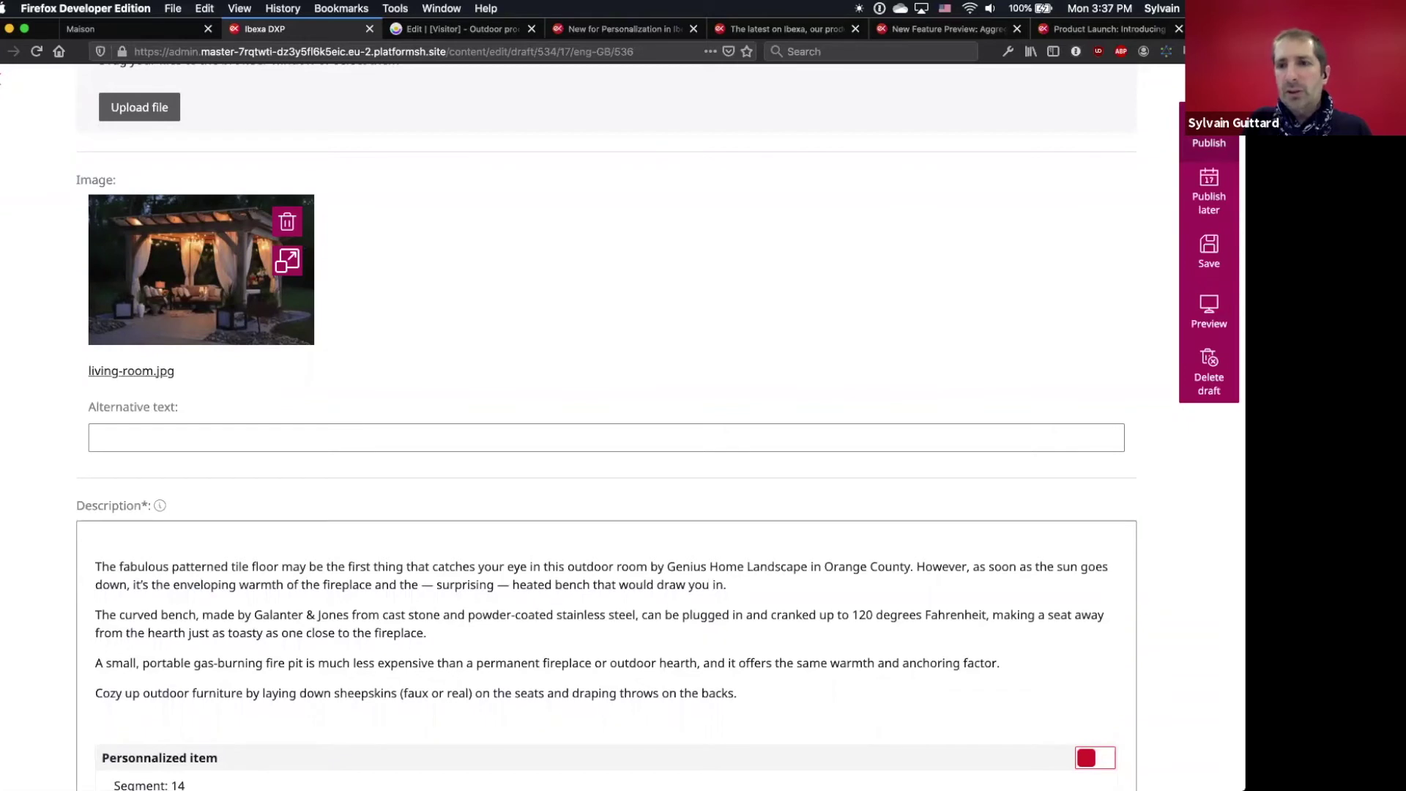
click(1208, 141)
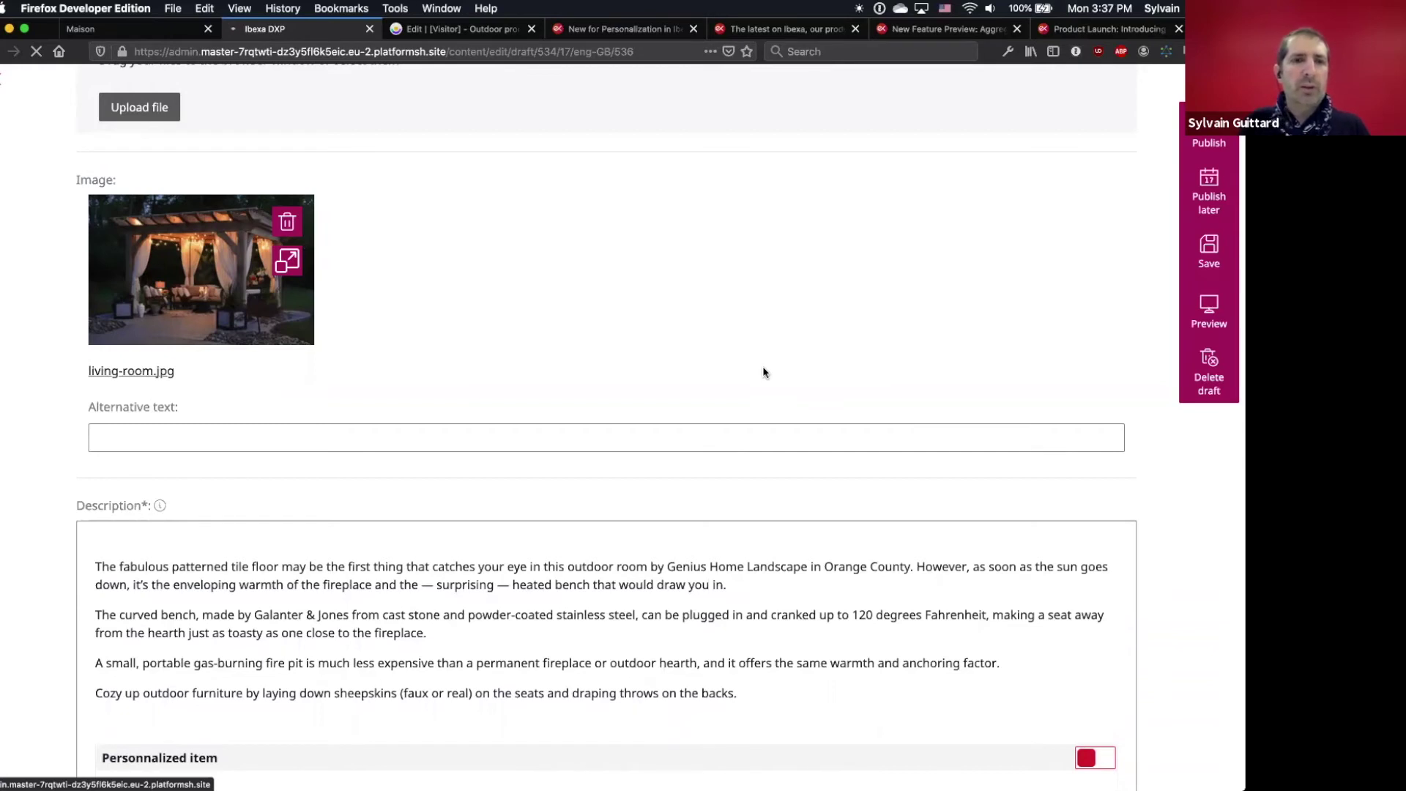
Switch to the Maison site's blog and open "5 Patio Arrangements to Inspire Your Outdoor Room" from the latest posts.
click(139, 28)
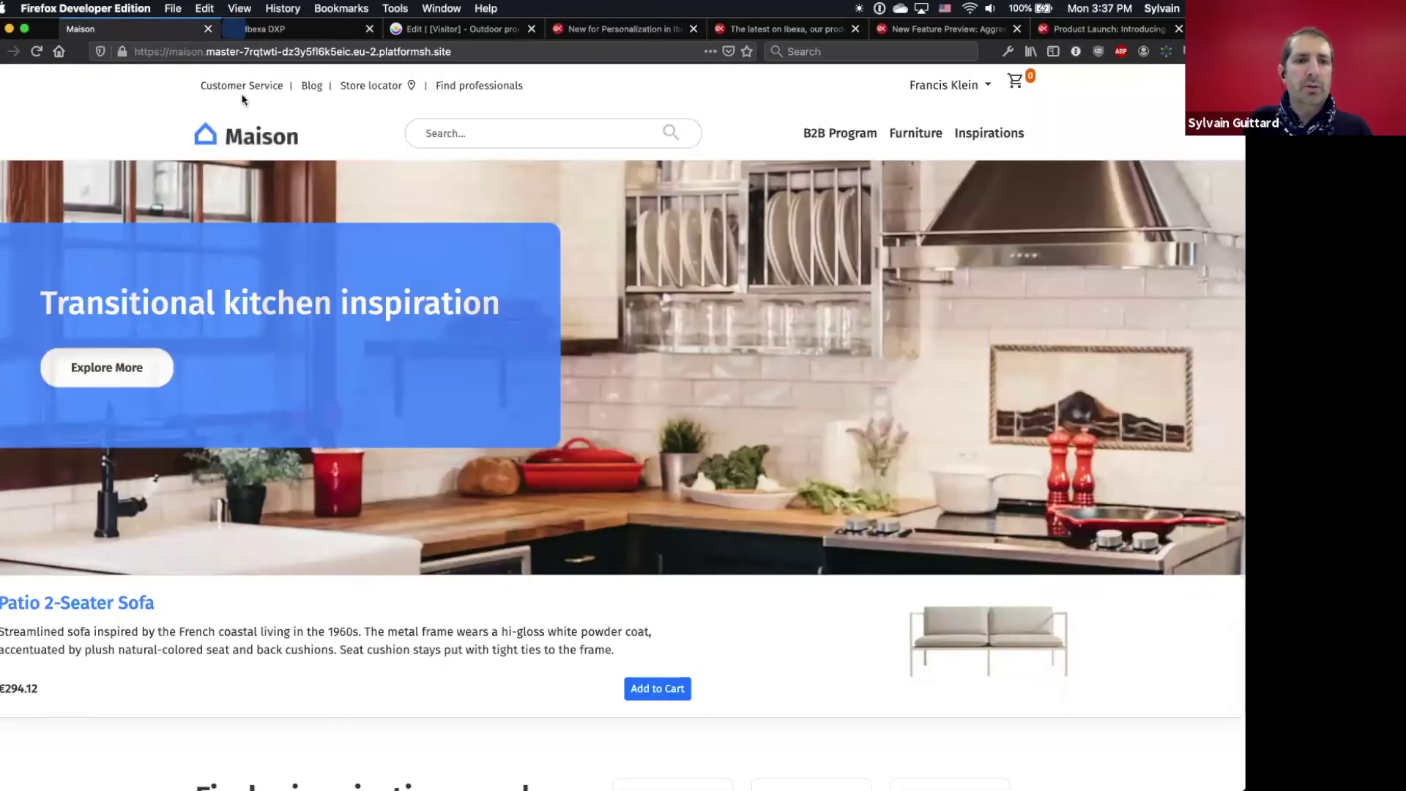
click(311, 86)
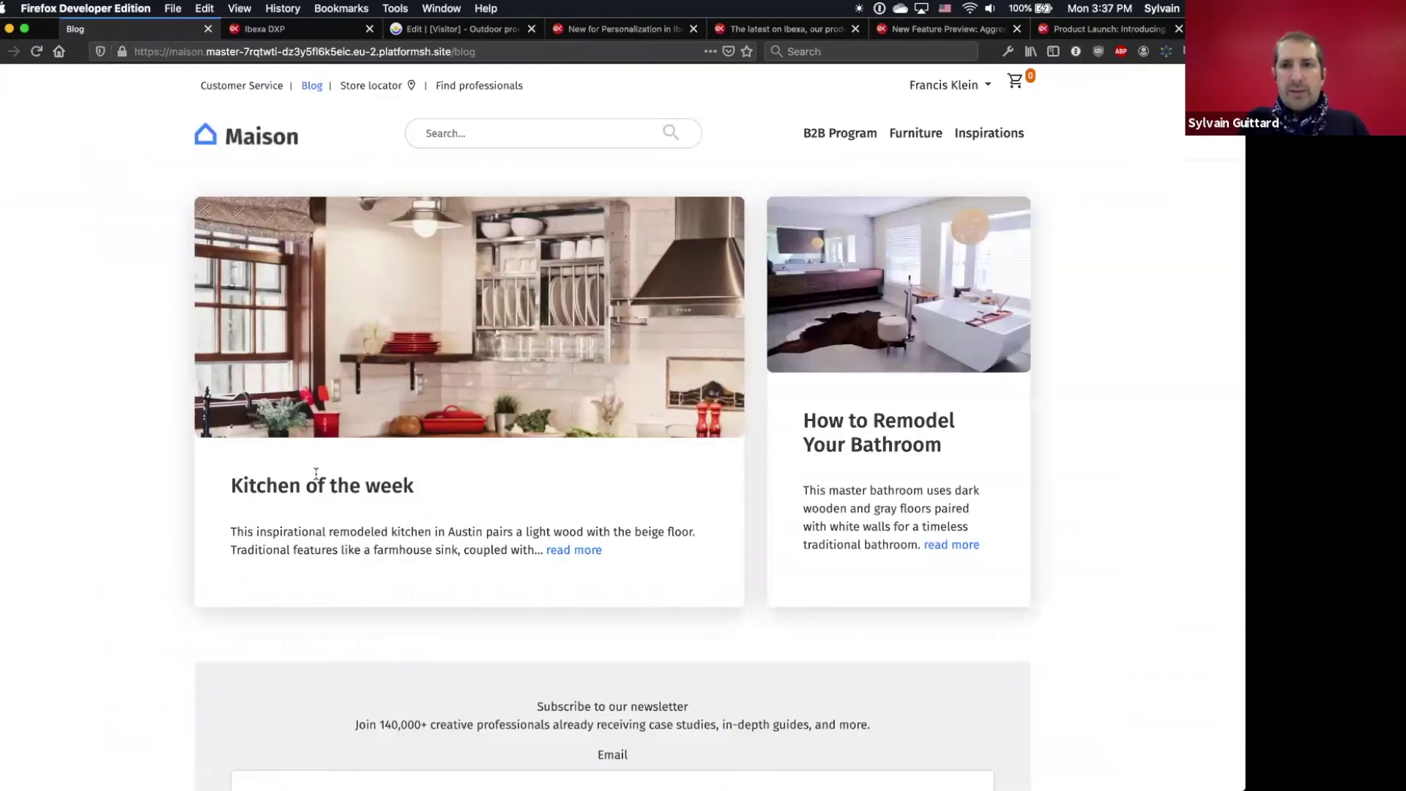
scroll(316, 474, down, 7)
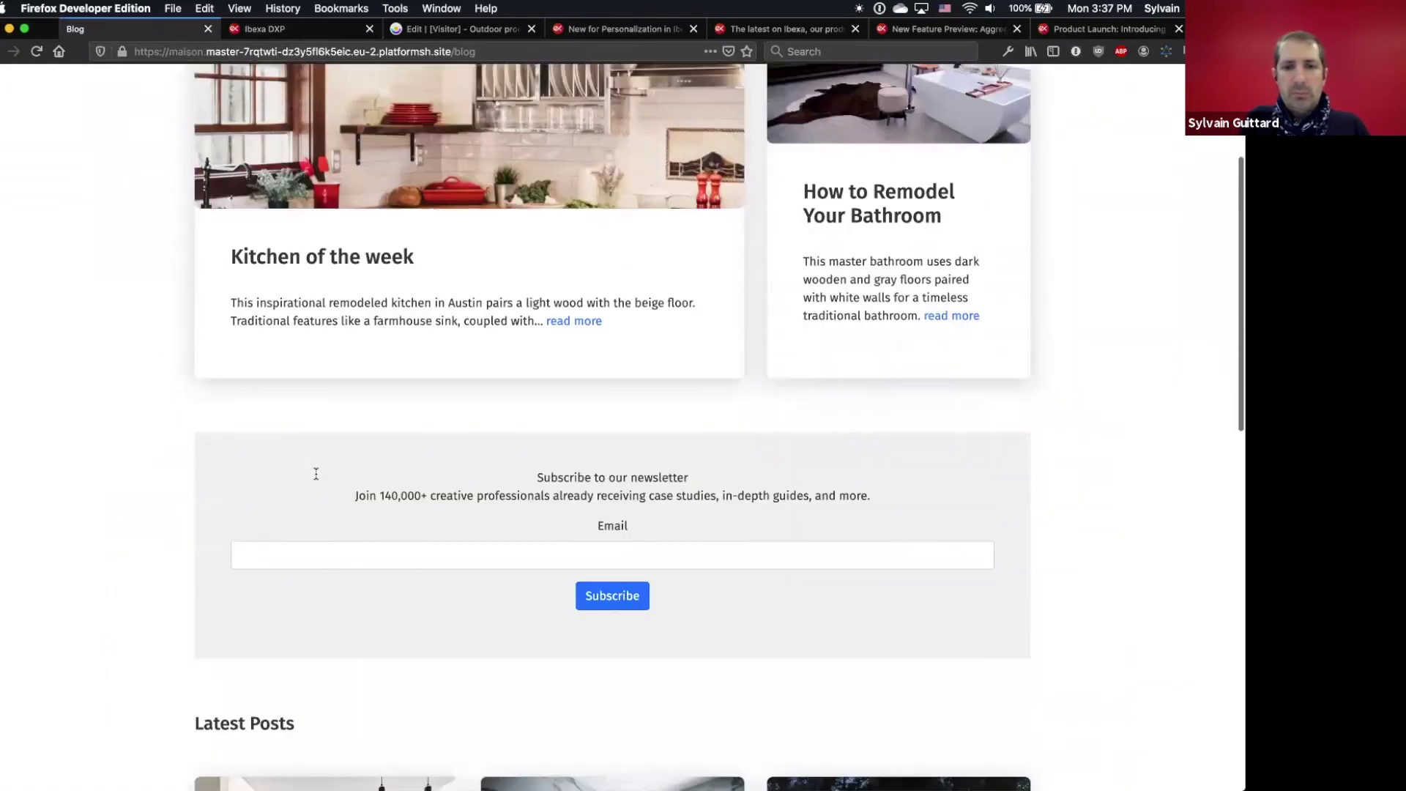
scroll(316, 474, down, 1)
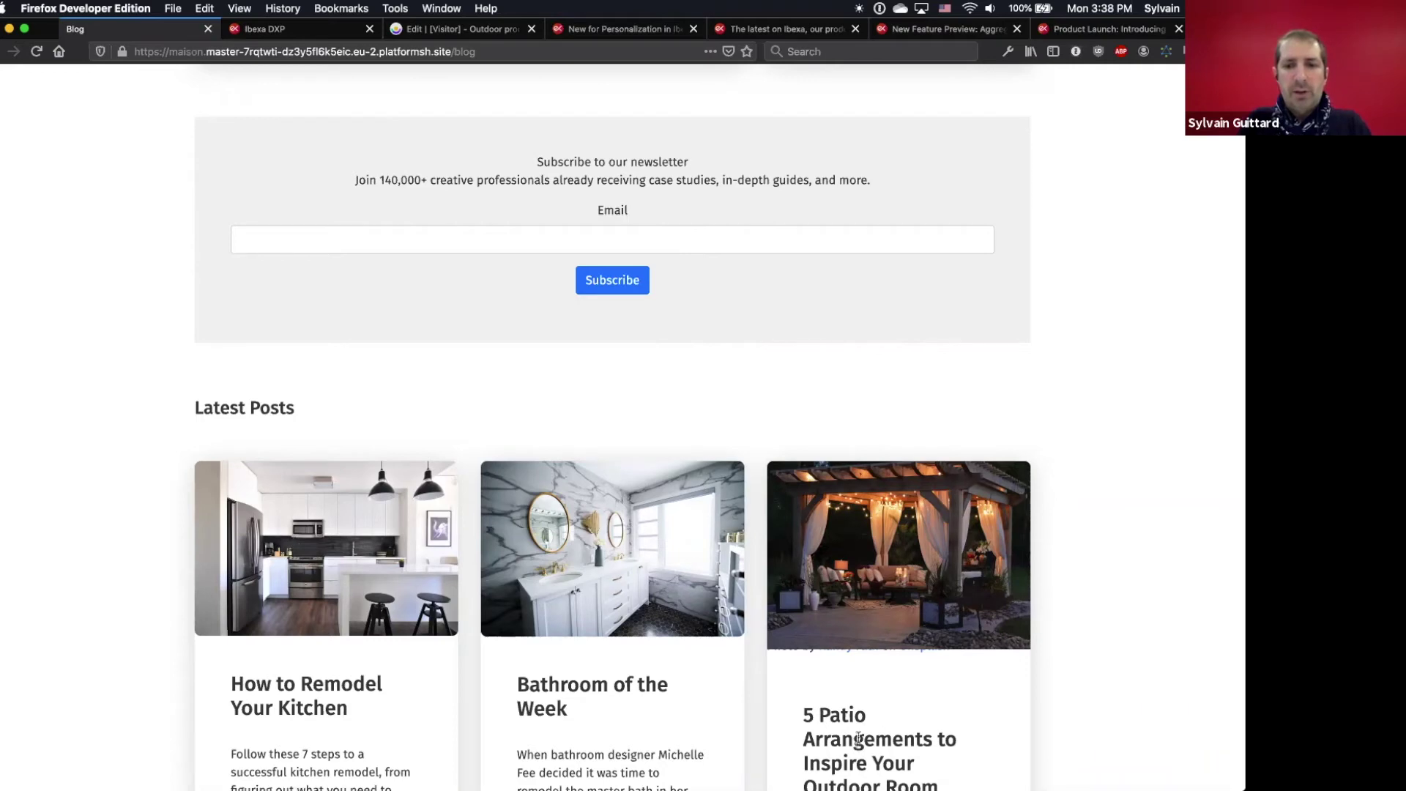
scroll(869, 630, down, 3)
click(888, 728)
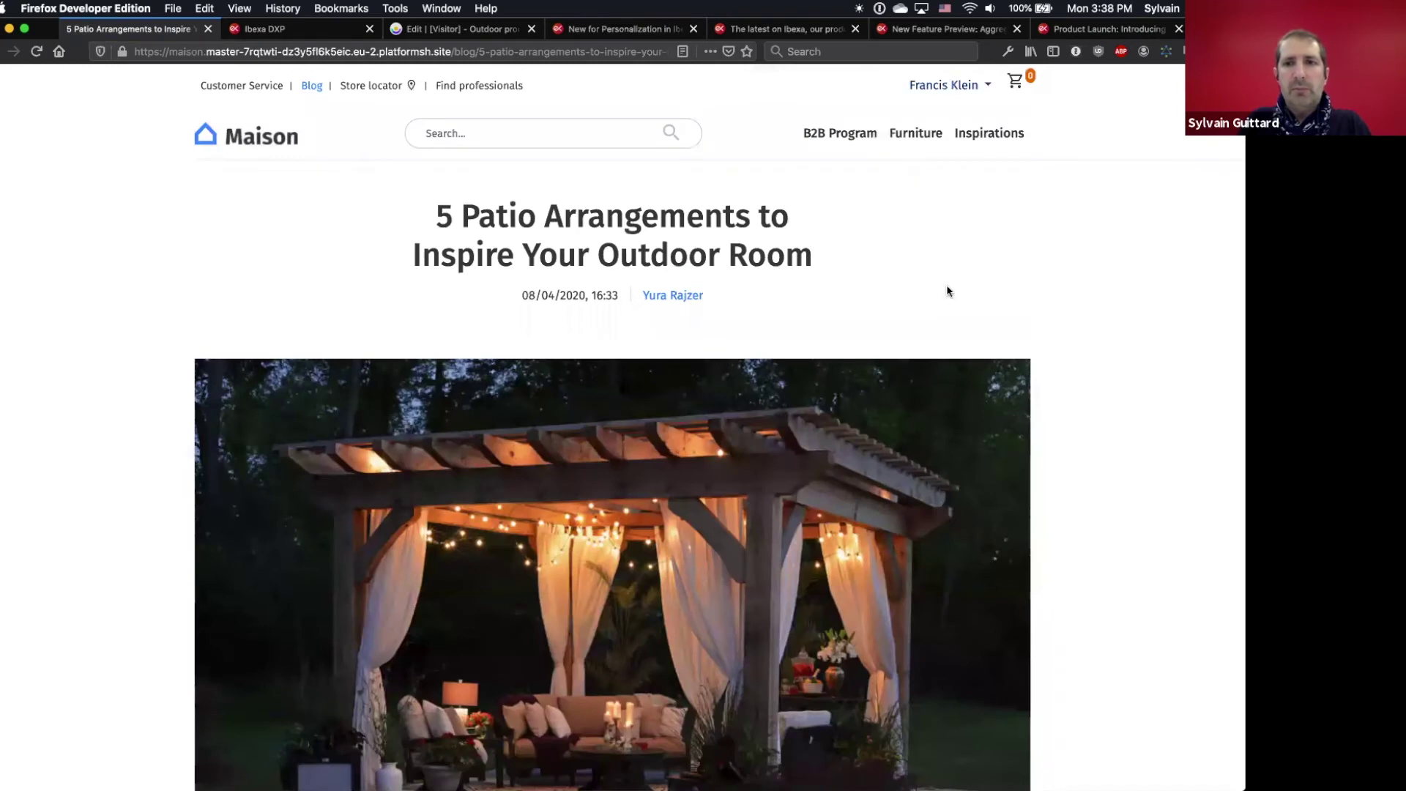
Review the published post's embedded Patio 3-Seater Sofa product and its main image.
scroll(945, 289, down, 15)
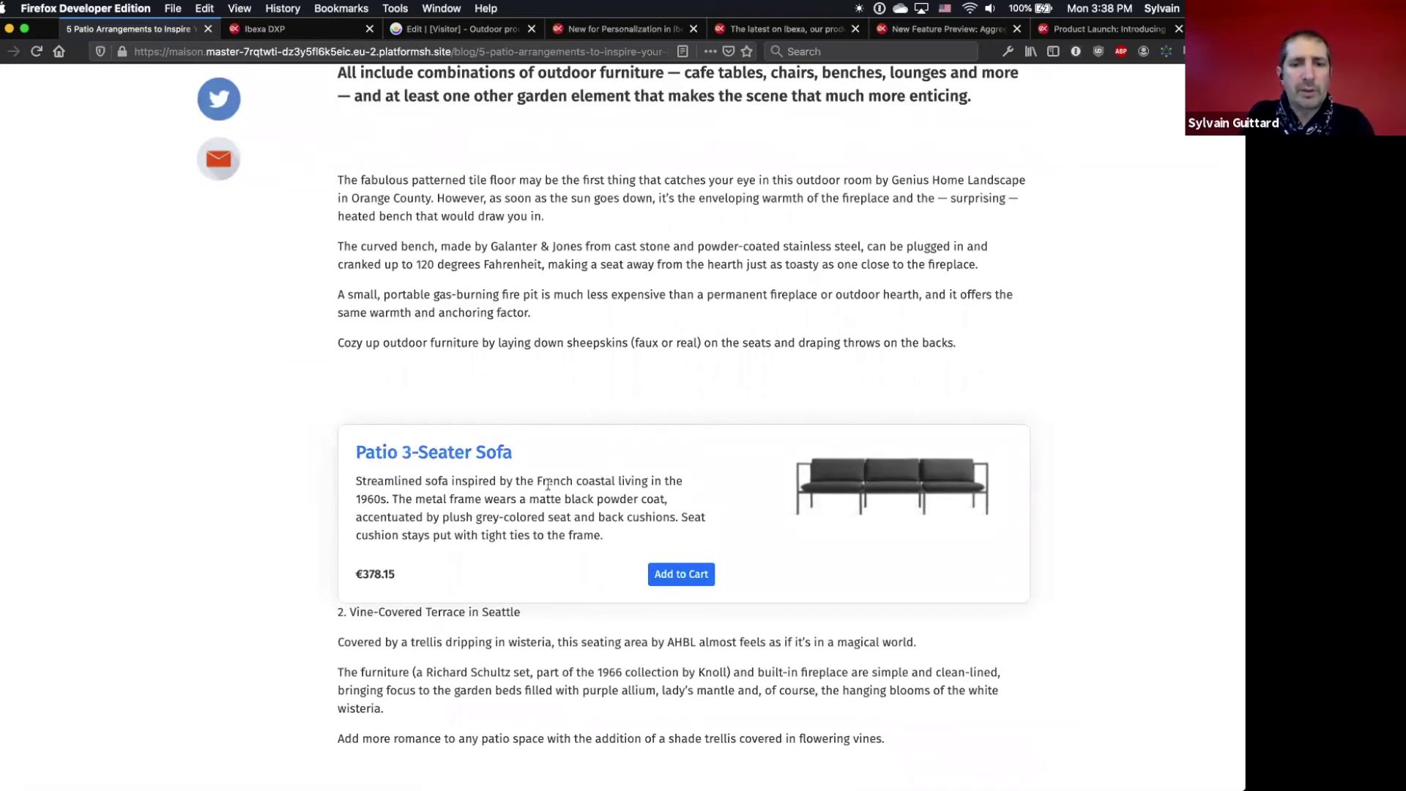
click(674, 576)
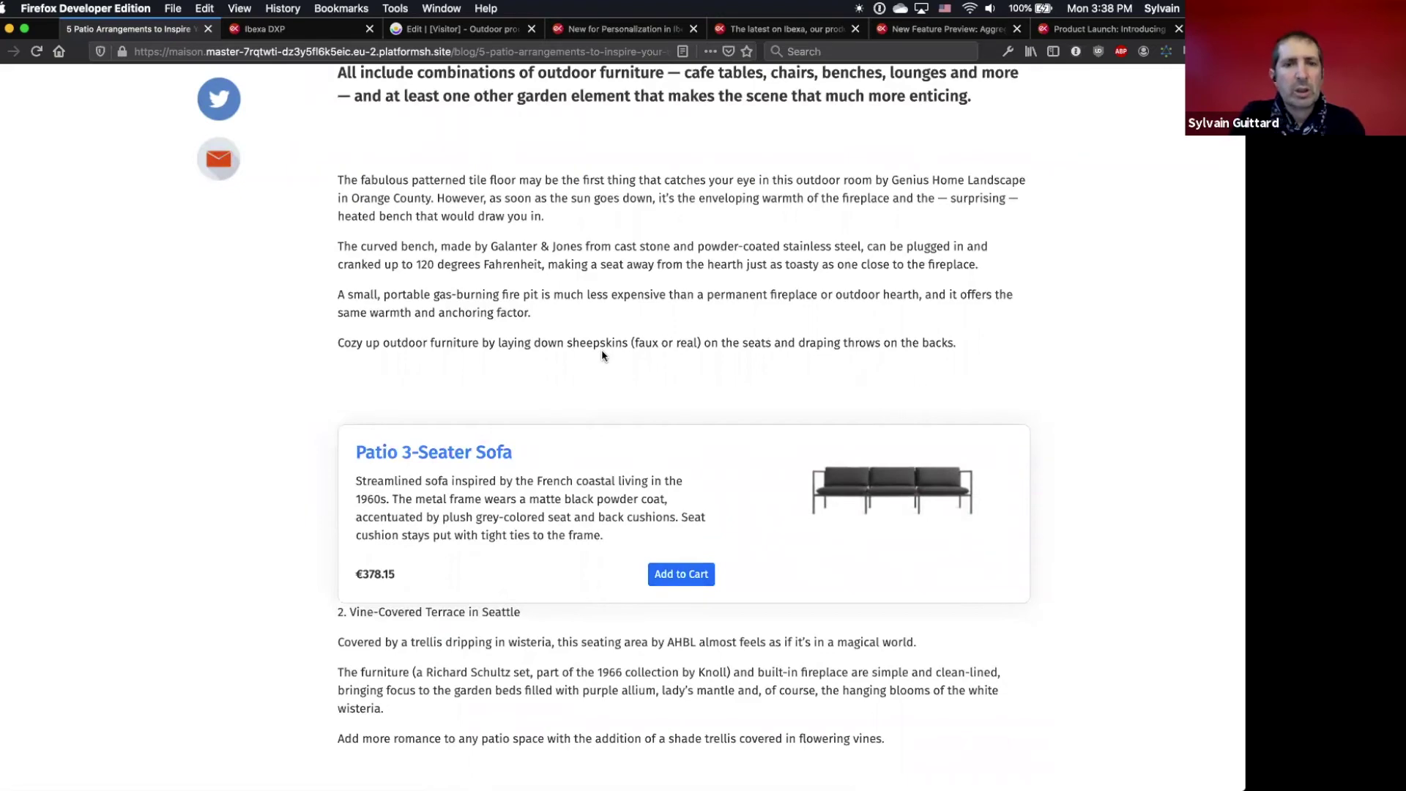
scroll(602, 354, up, 10)
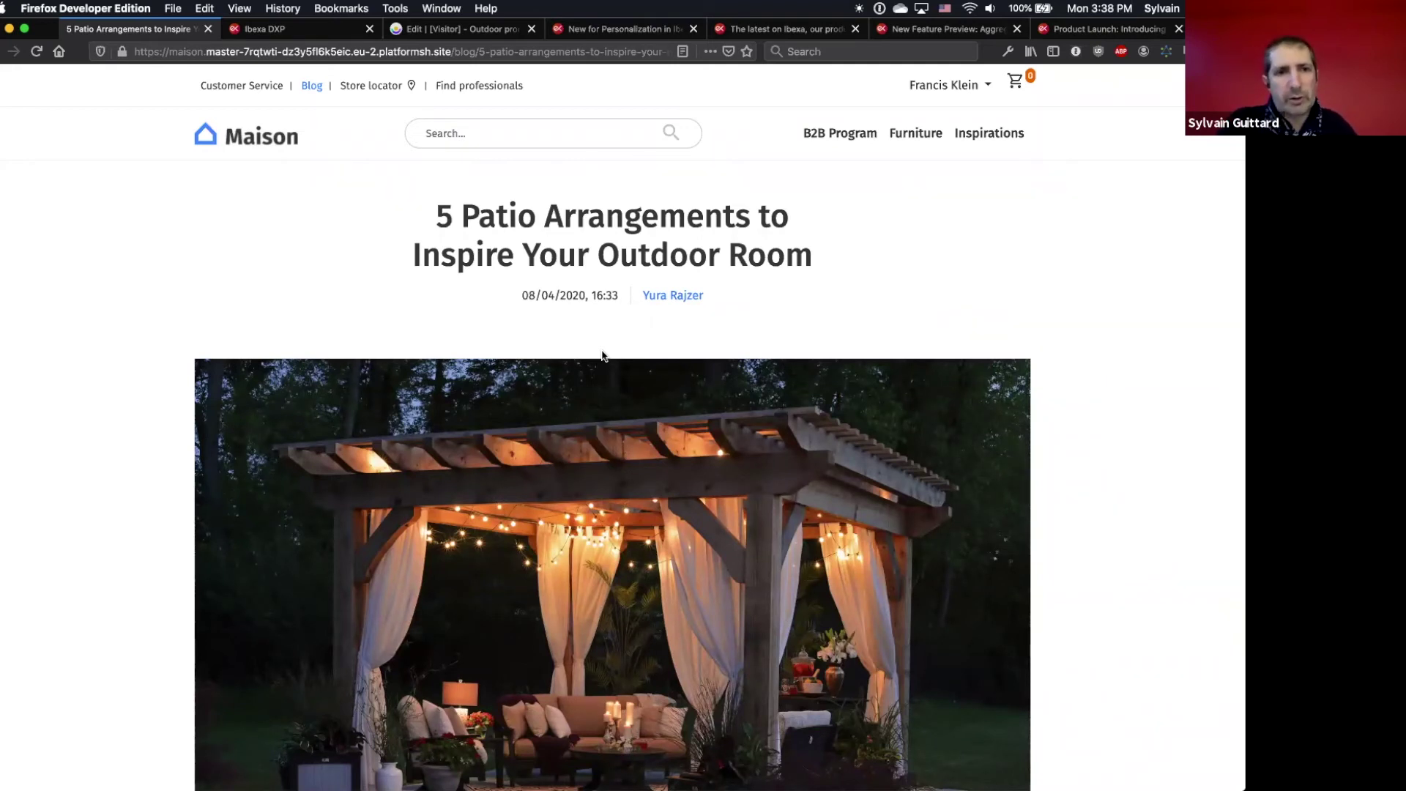
Return to the Maison site's blog page and look over its featured posts, latest posts and topics.
click(308, 86)
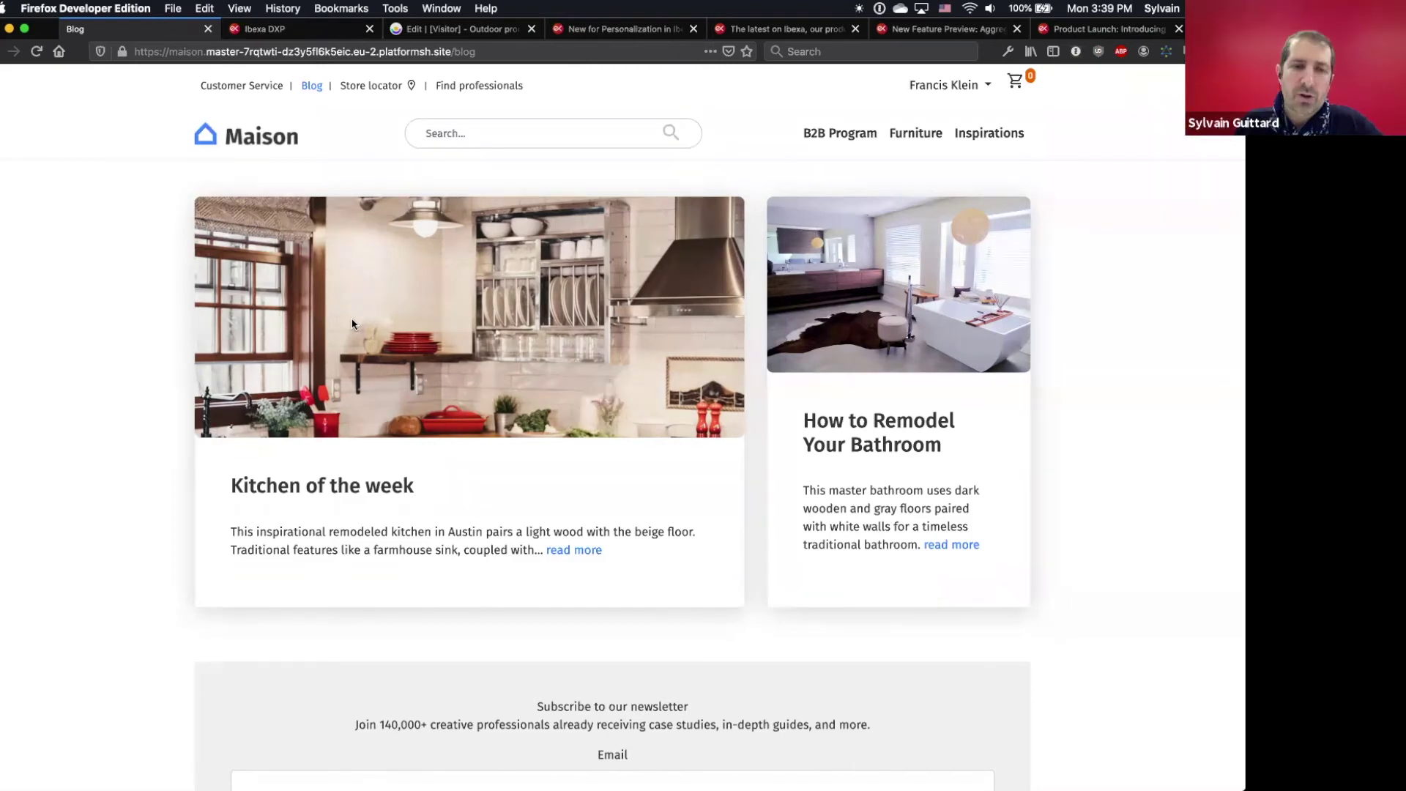
scroll(348, 515, down, 4)
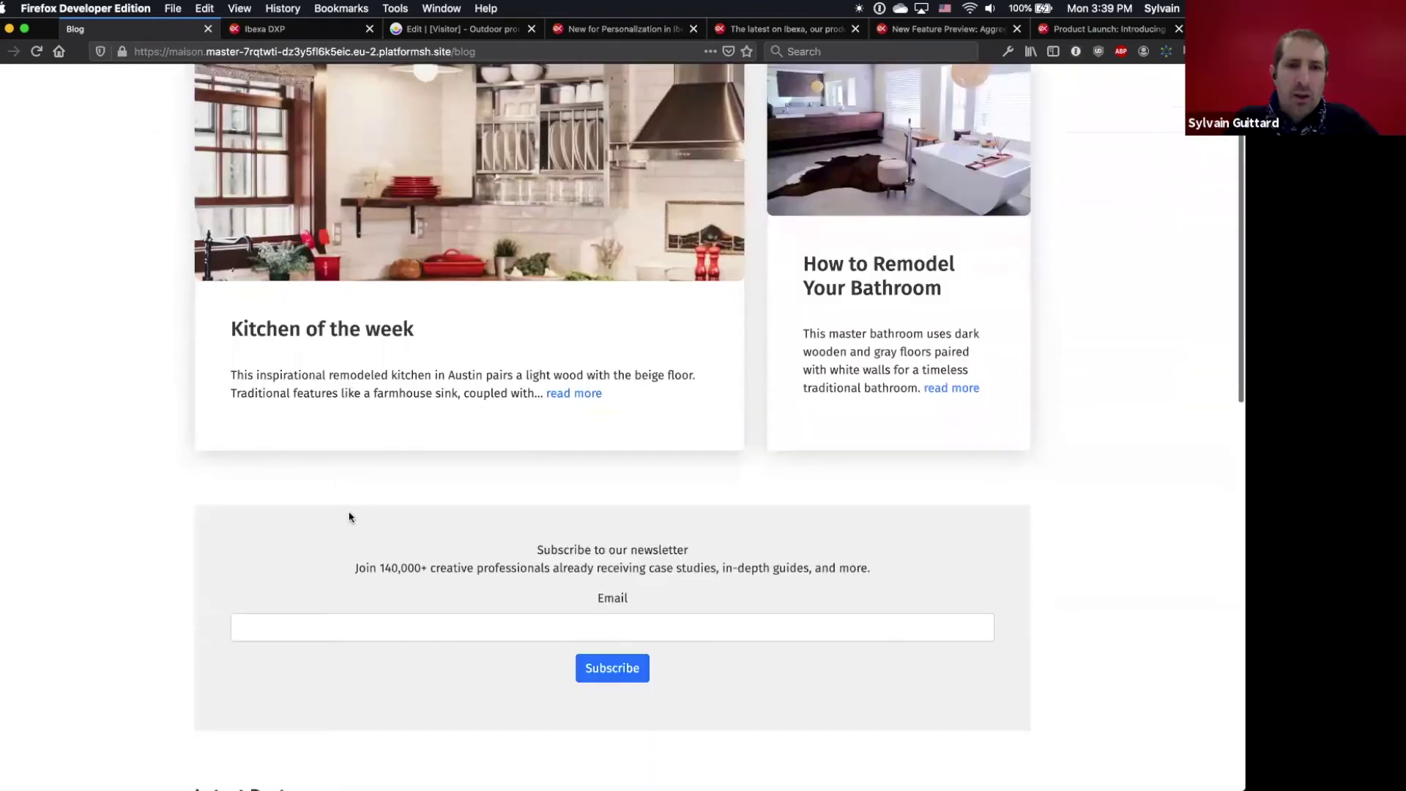
scroll(349, 517, up, 3)
scroll(349, 517, up, 1)
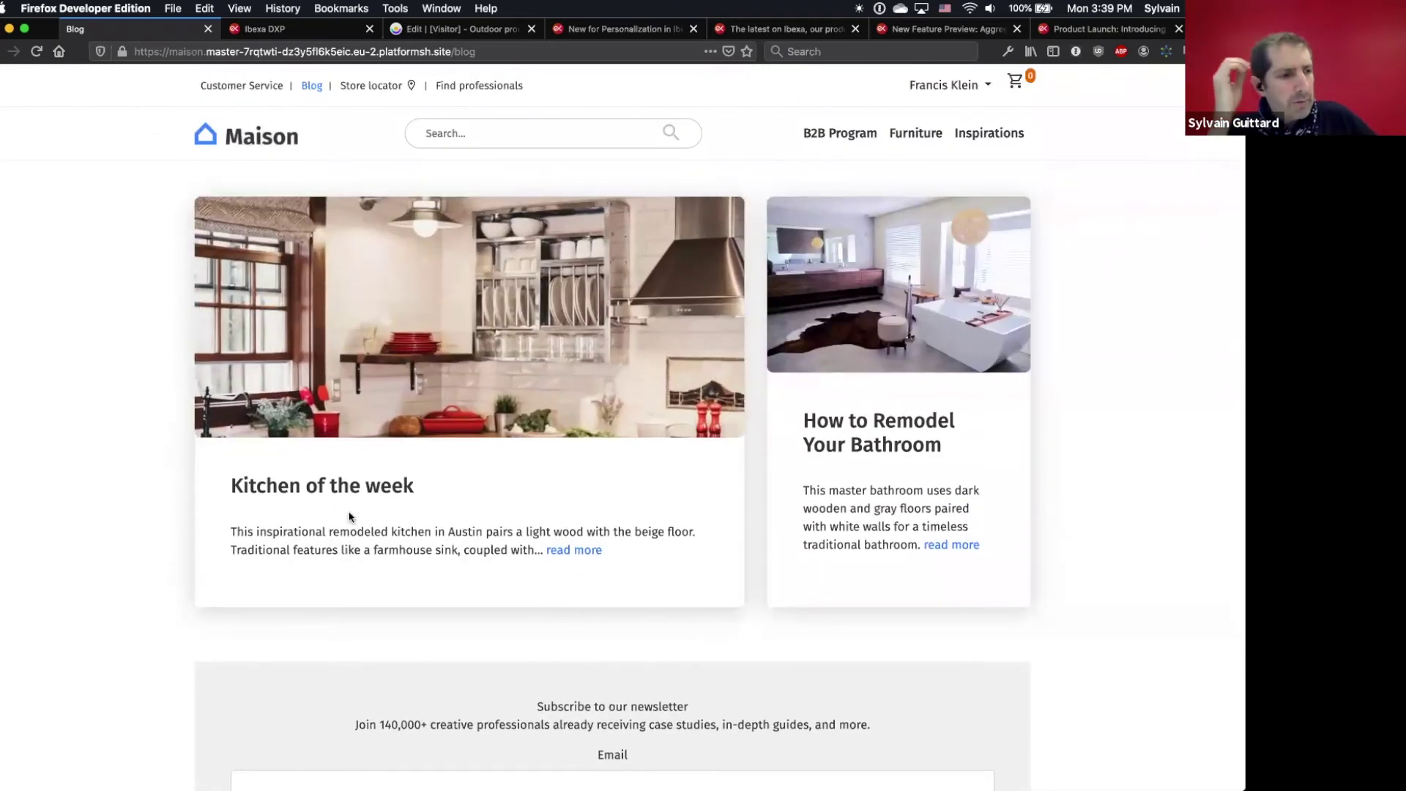
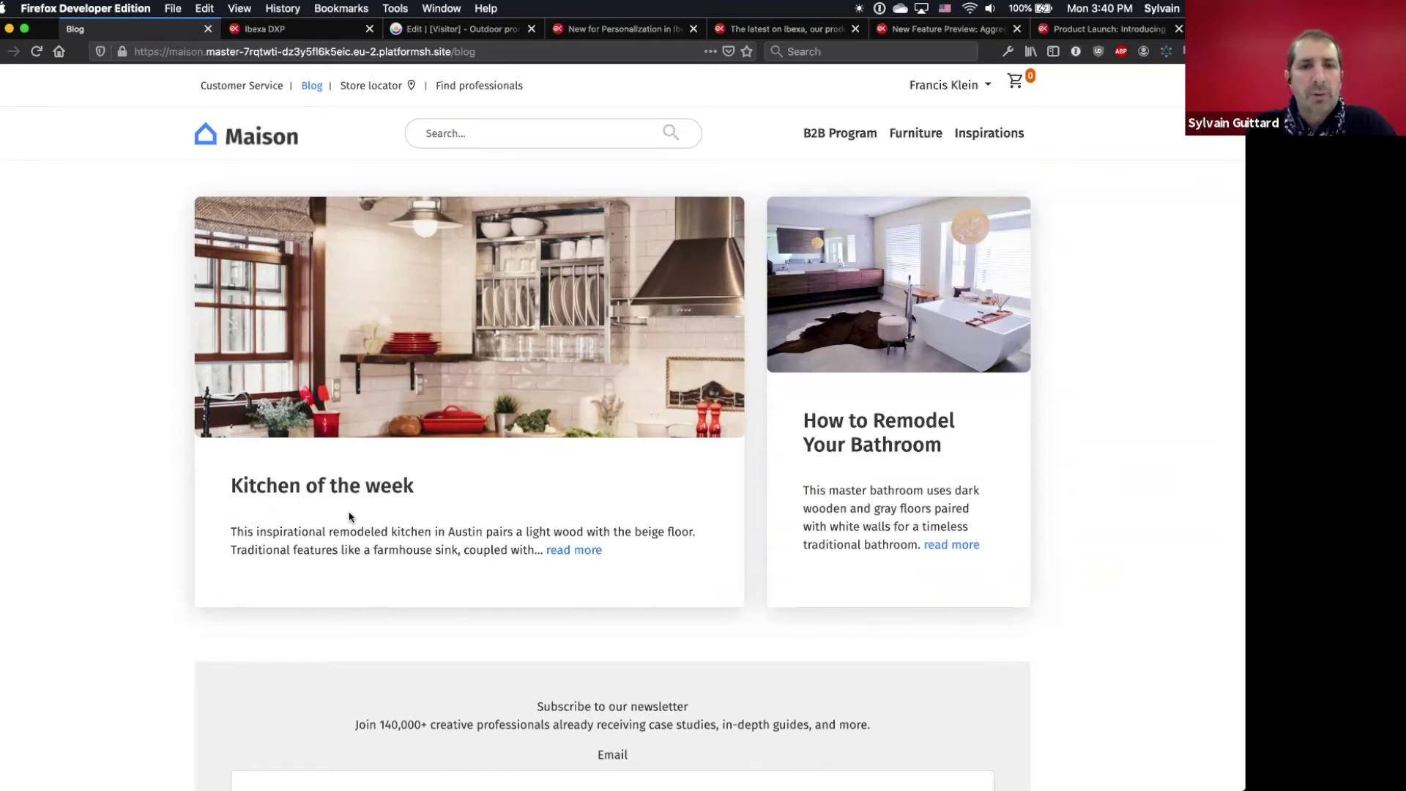
scroll(350, 517, up, 1)
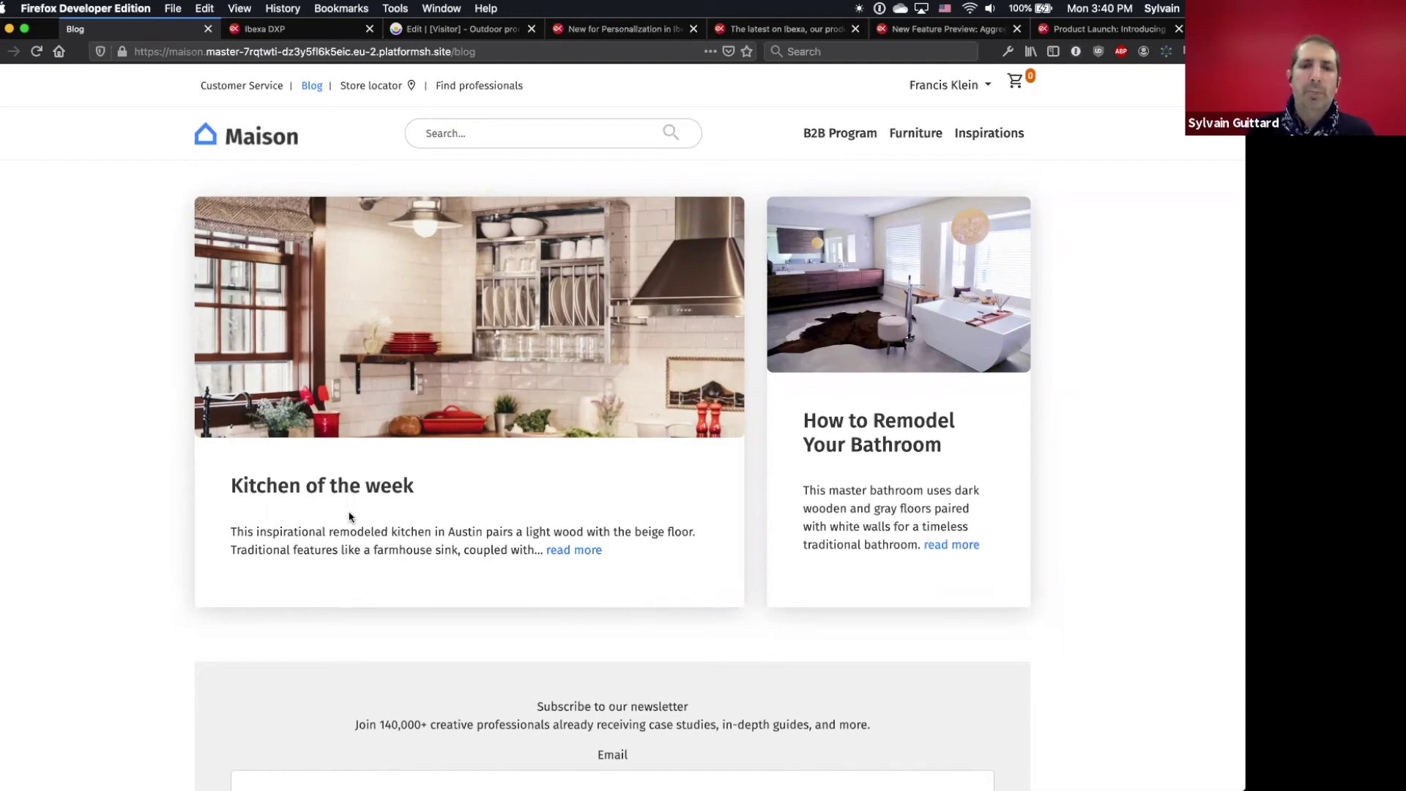
scroll(350, 517, down, 15)
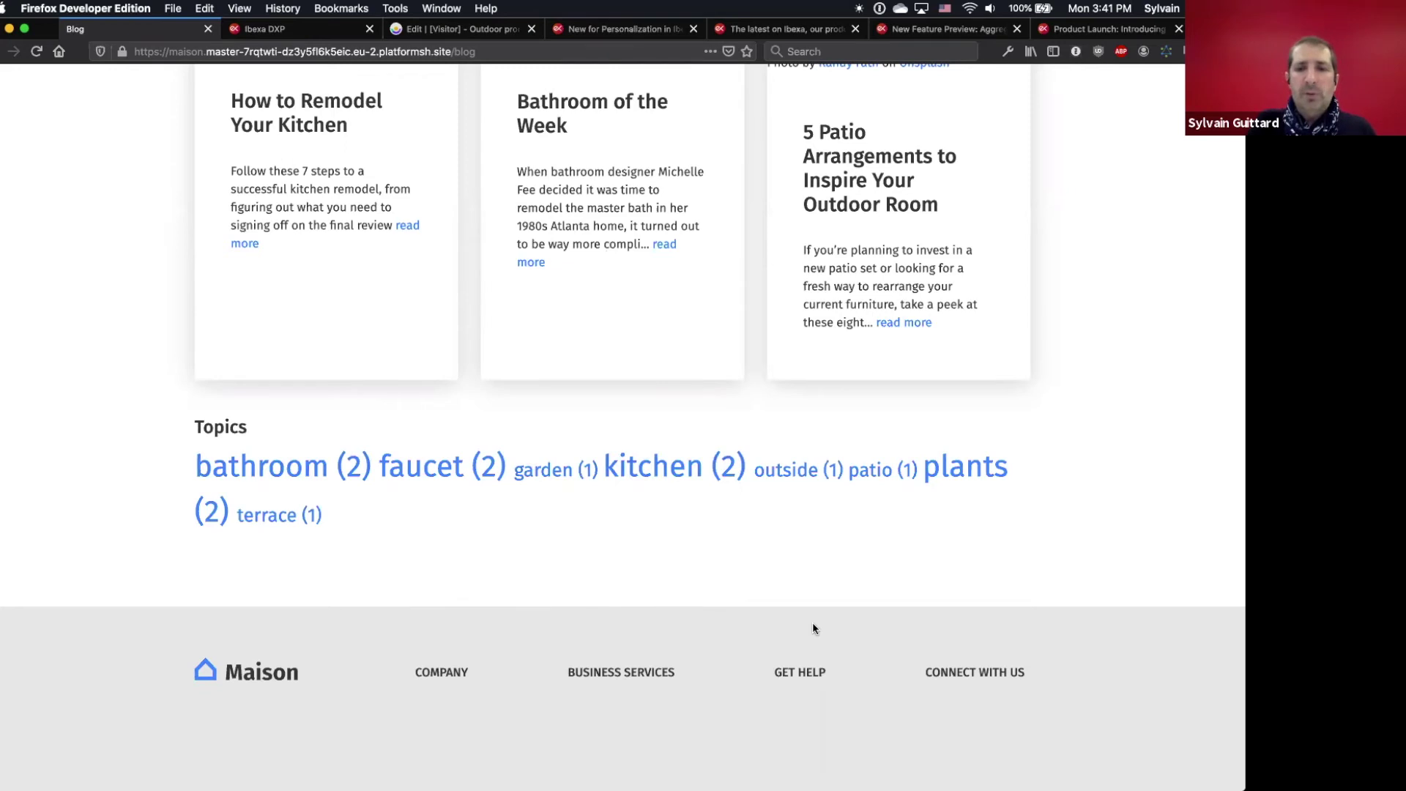
scroll(812, 624, up, 1)
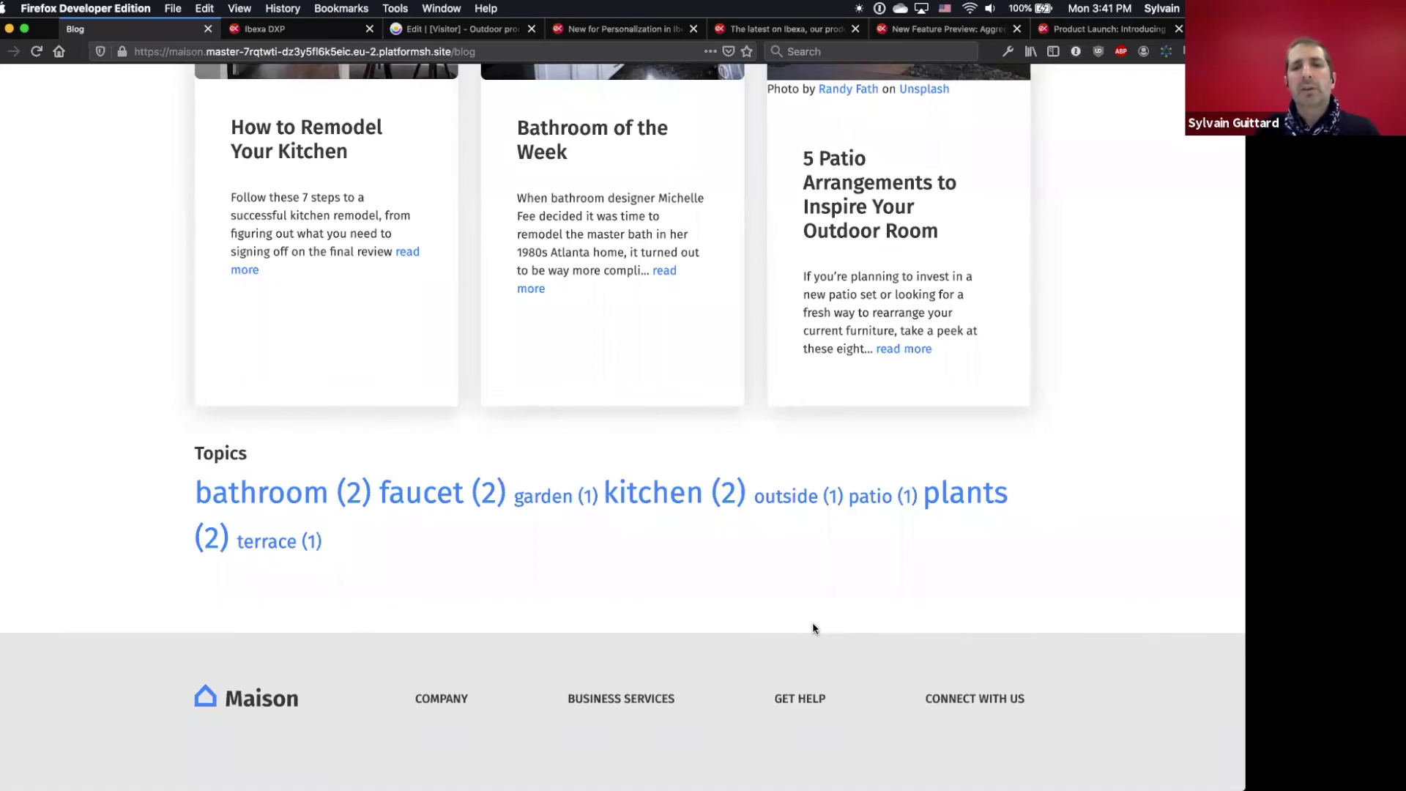
scroll(813, 628, up, 5)
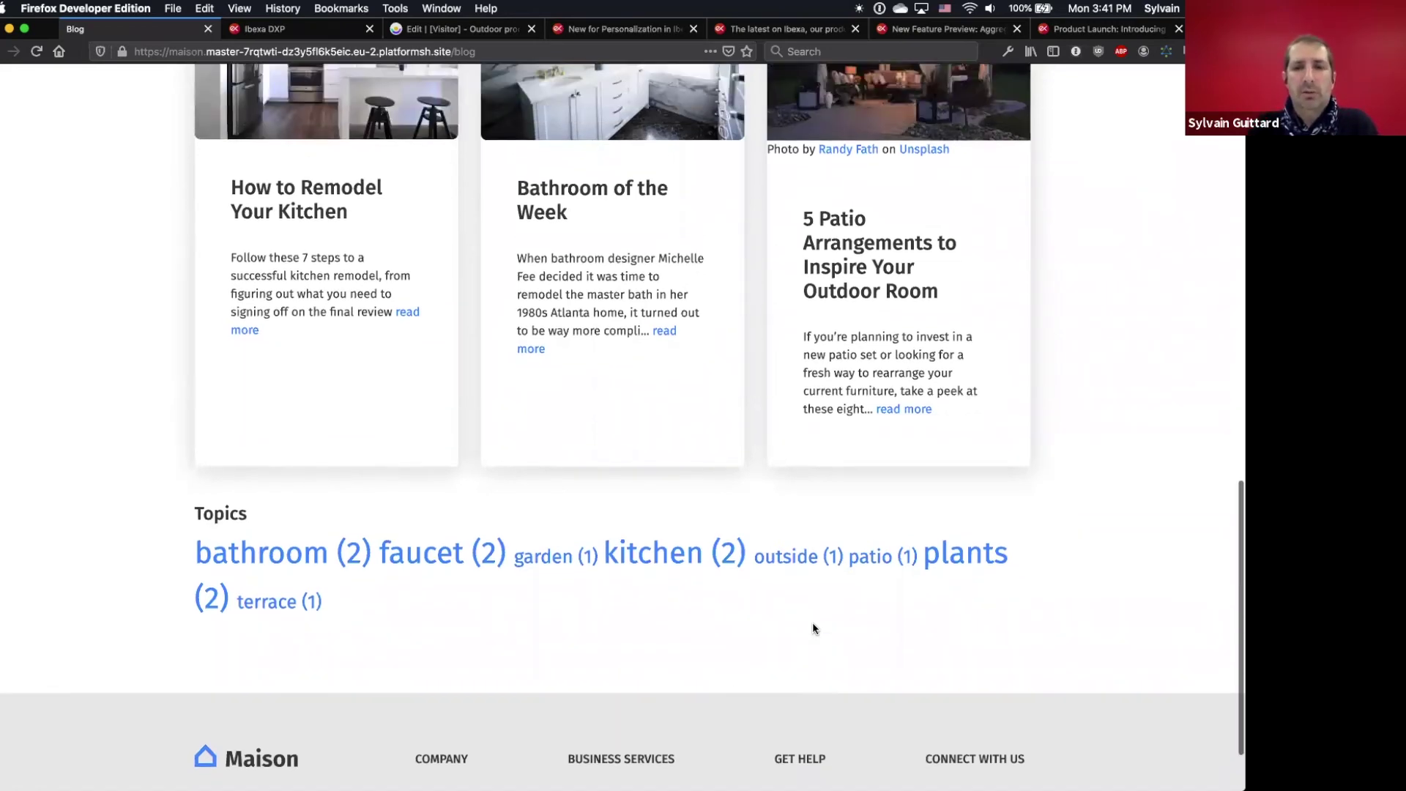
scroll(812, 622, up, 15)
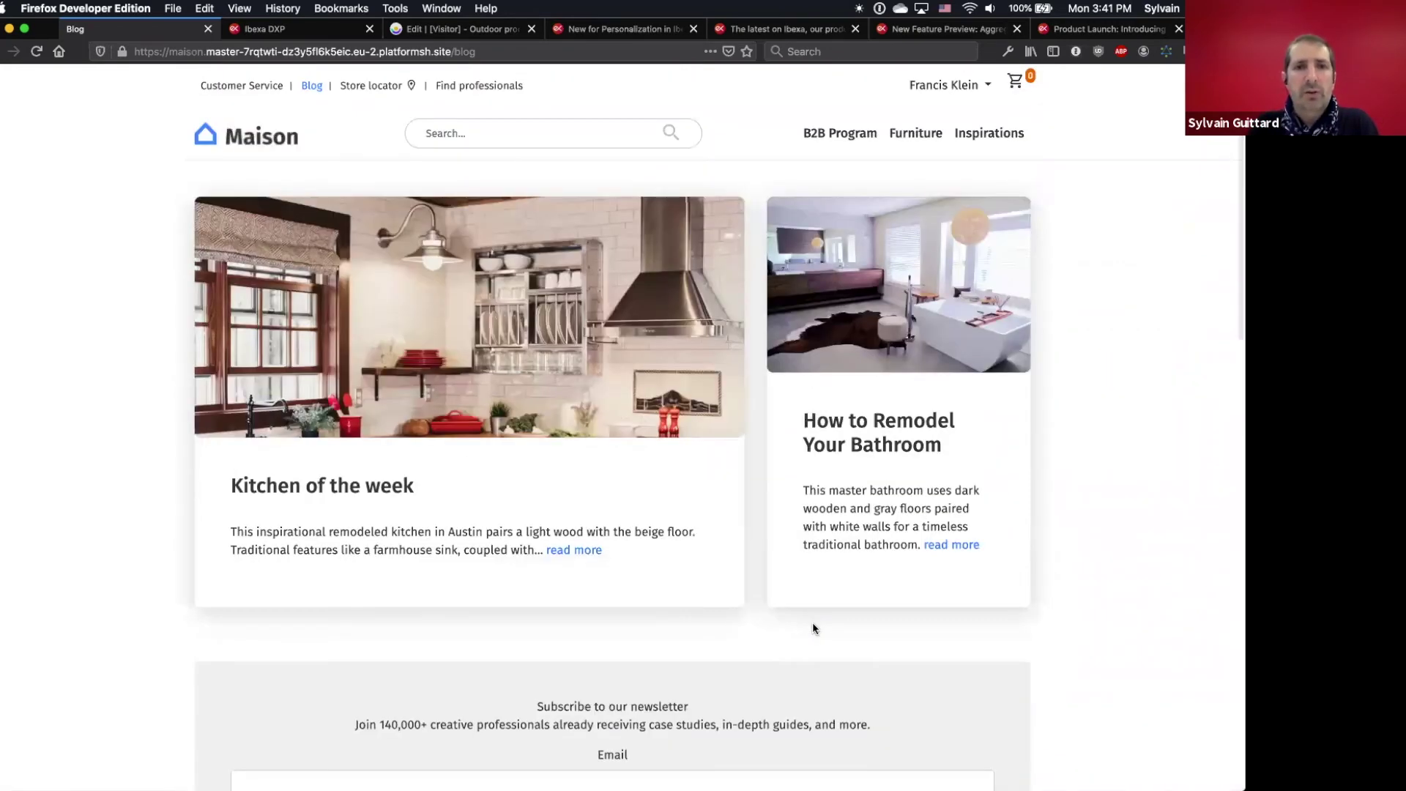
Search the Maison site for "patio" and narrow the results to the Product type before returning to the home page.
click(547, 132)
text(patio)
key(Return)
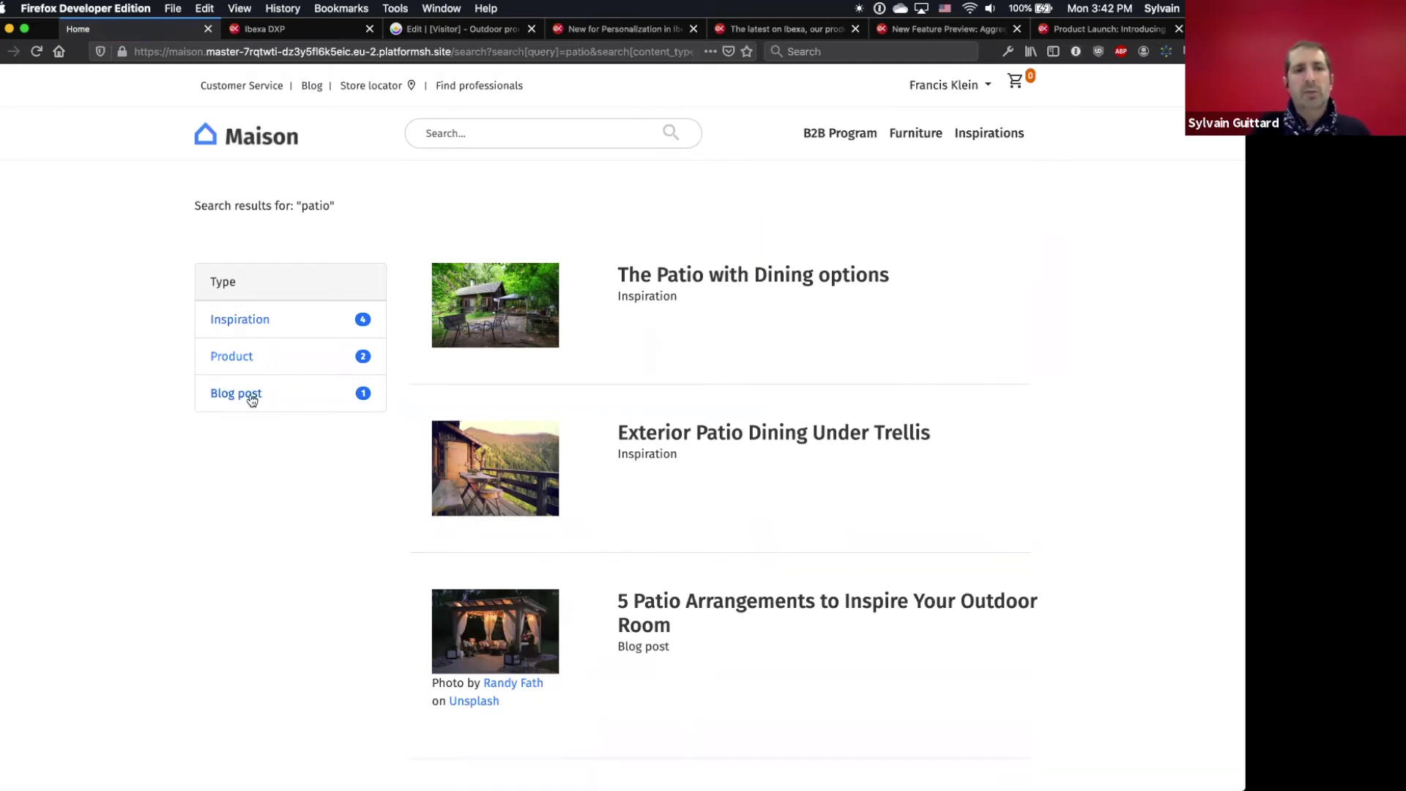
click(236, 360)
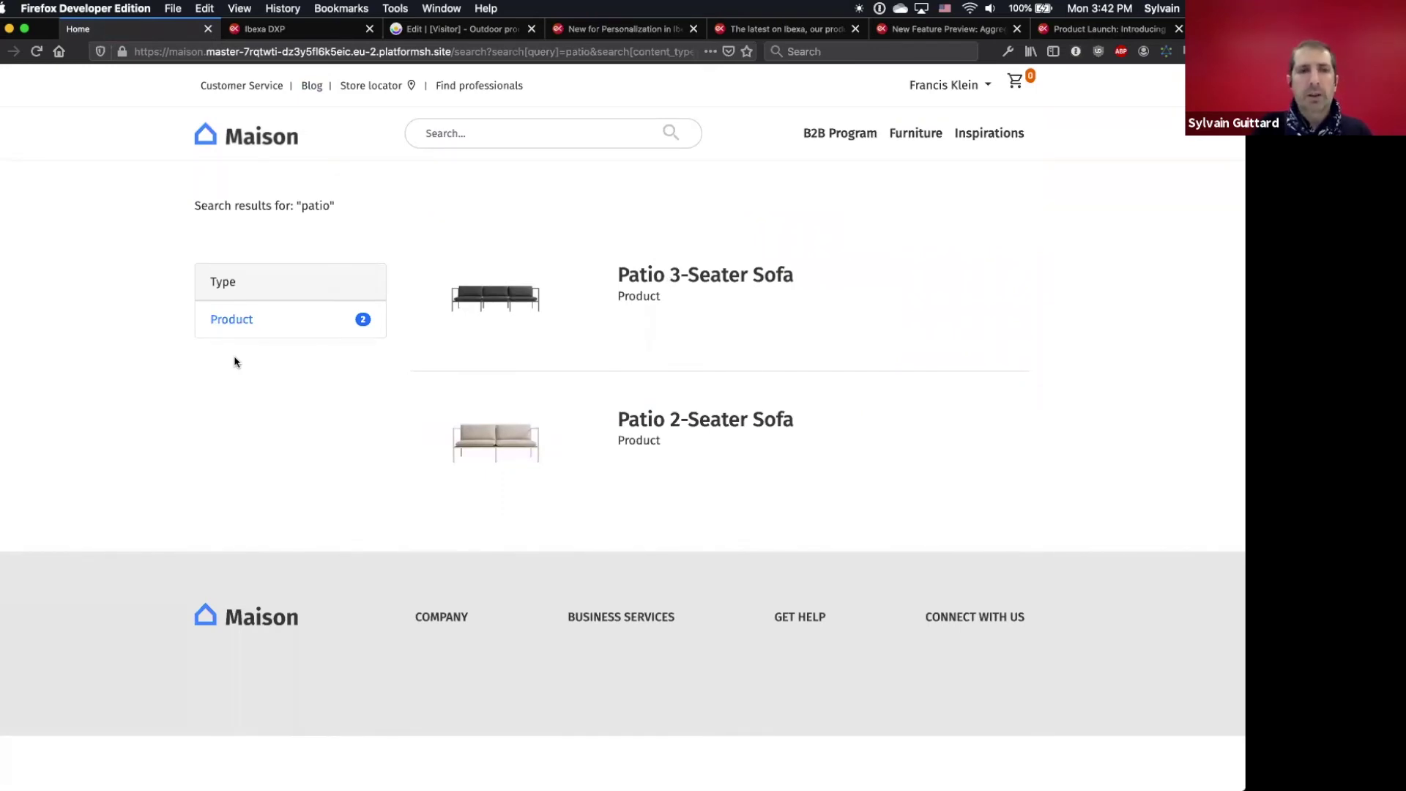
click(281, 138)
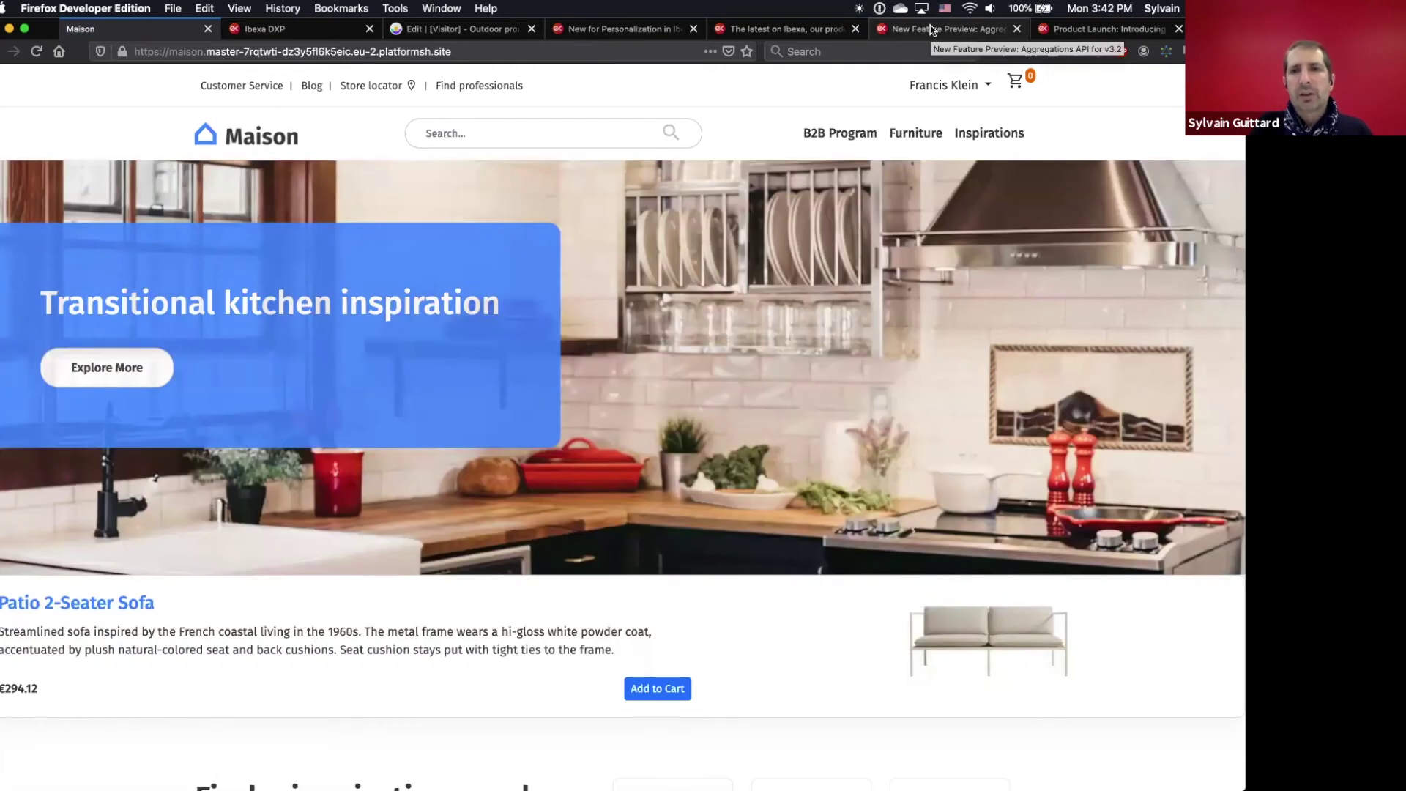
Switch to the "New Feature Preview: Aggregations API for v3.2" article and review its aggregation types and faceted search example.
click(932, 29)
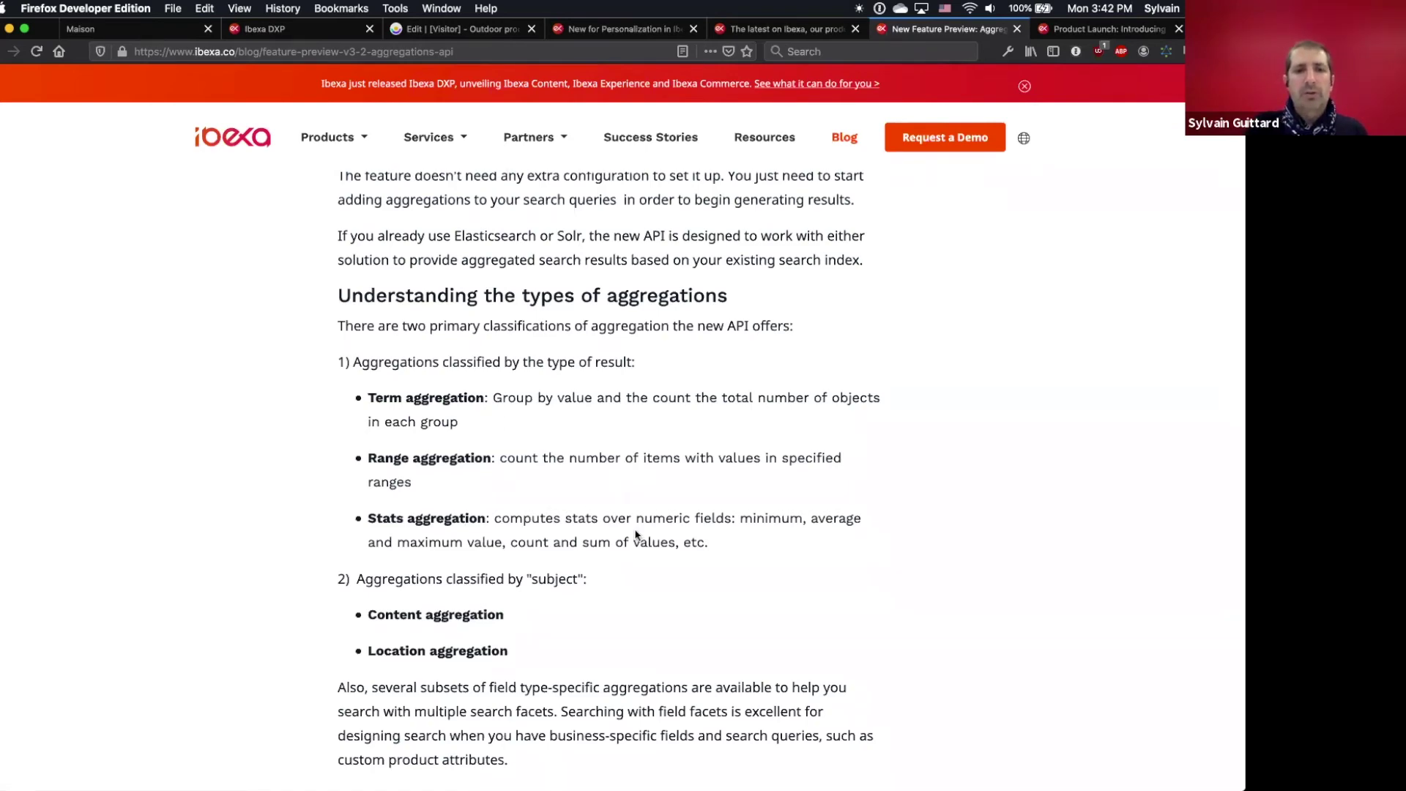
scroll(635, 535, down, 2)
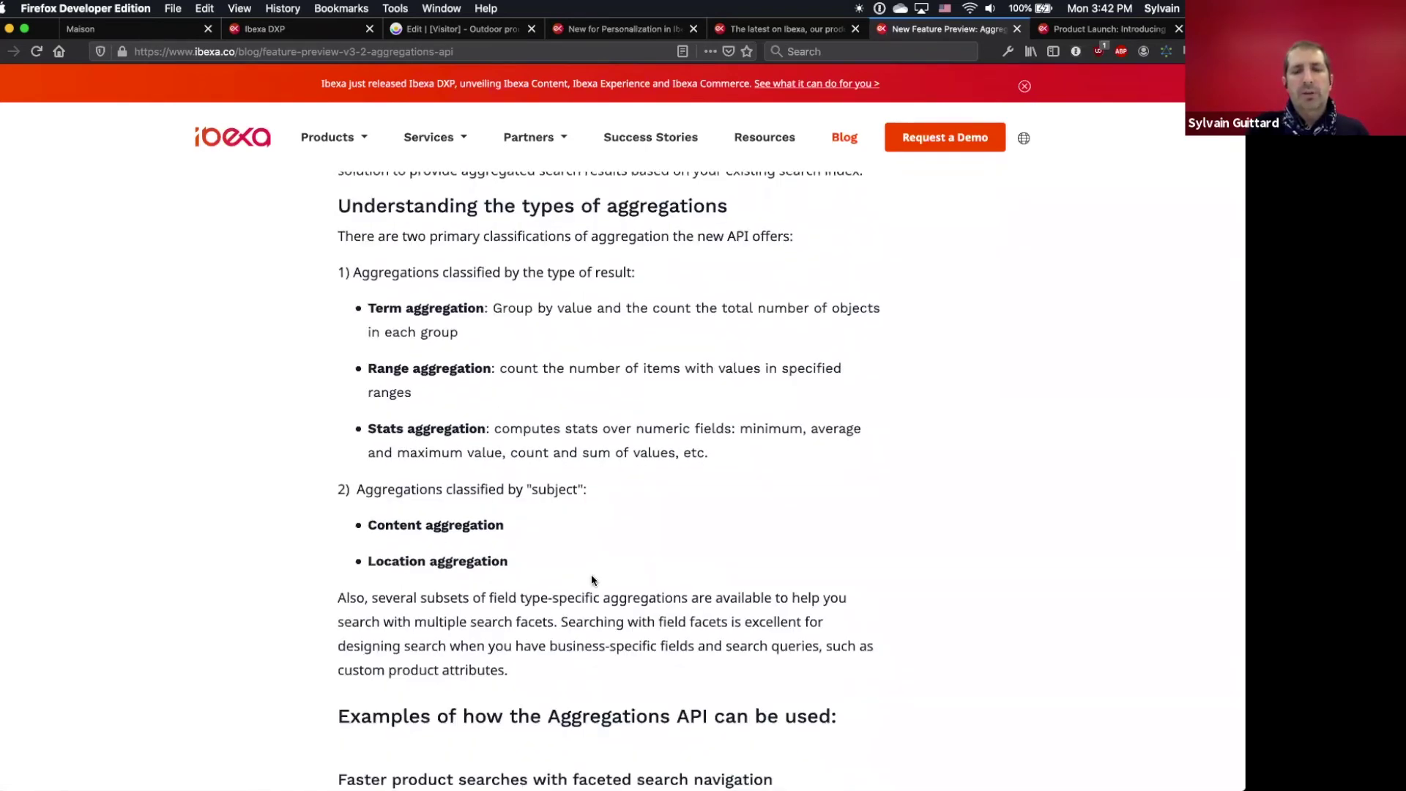
scroll(592, 580, down, 7)
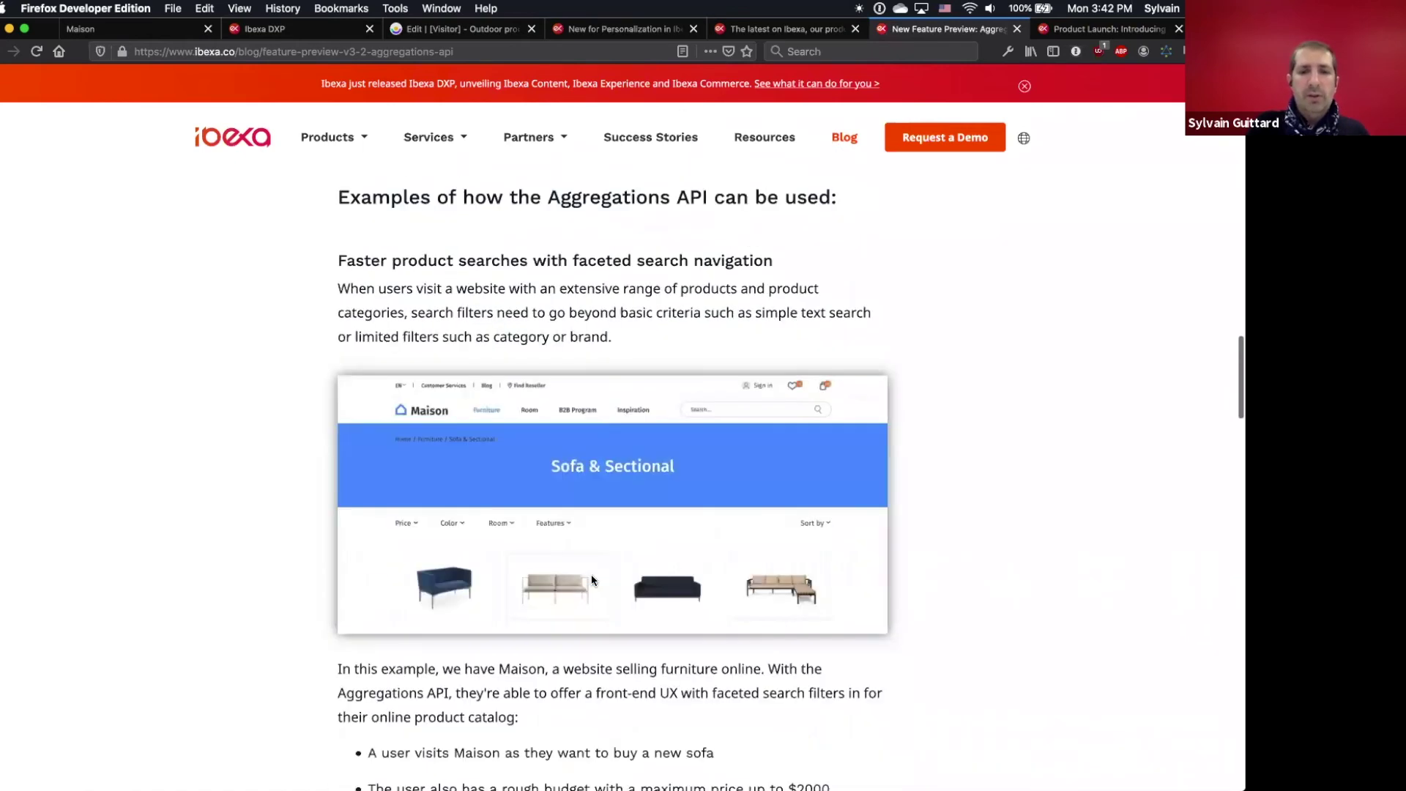
scroll(591, 574, down, 3)
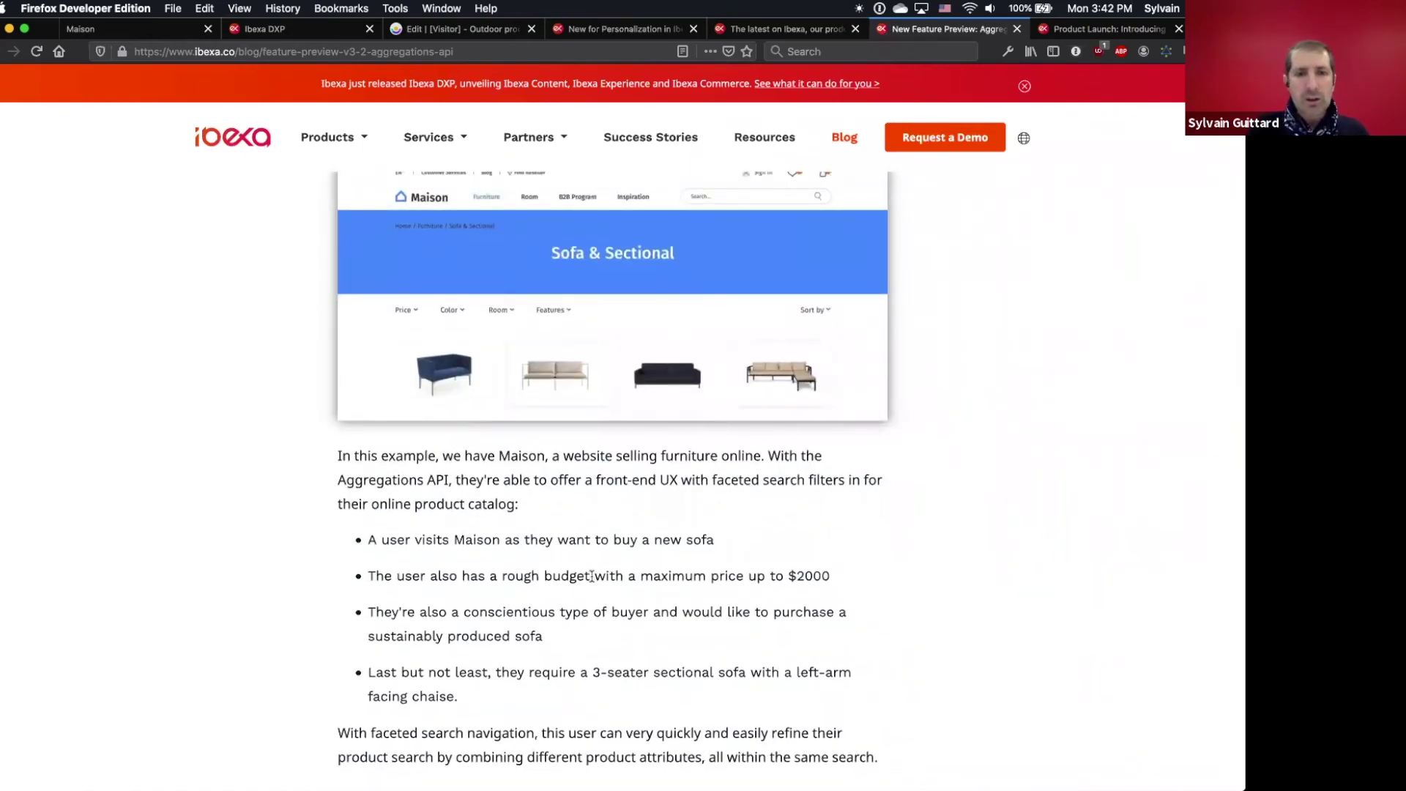
scroll(591, 576, up, 16)
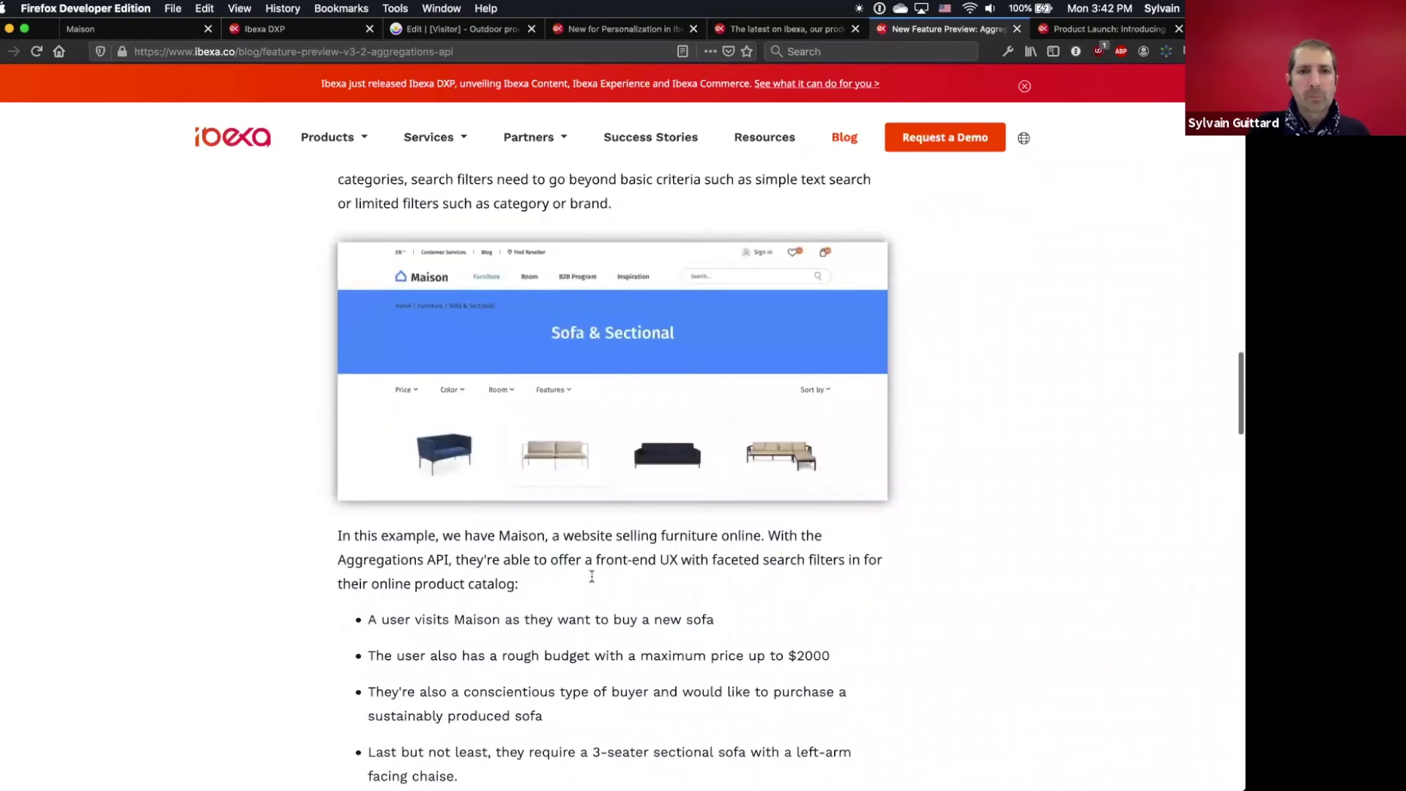
scroll(591, 576, up, 15)
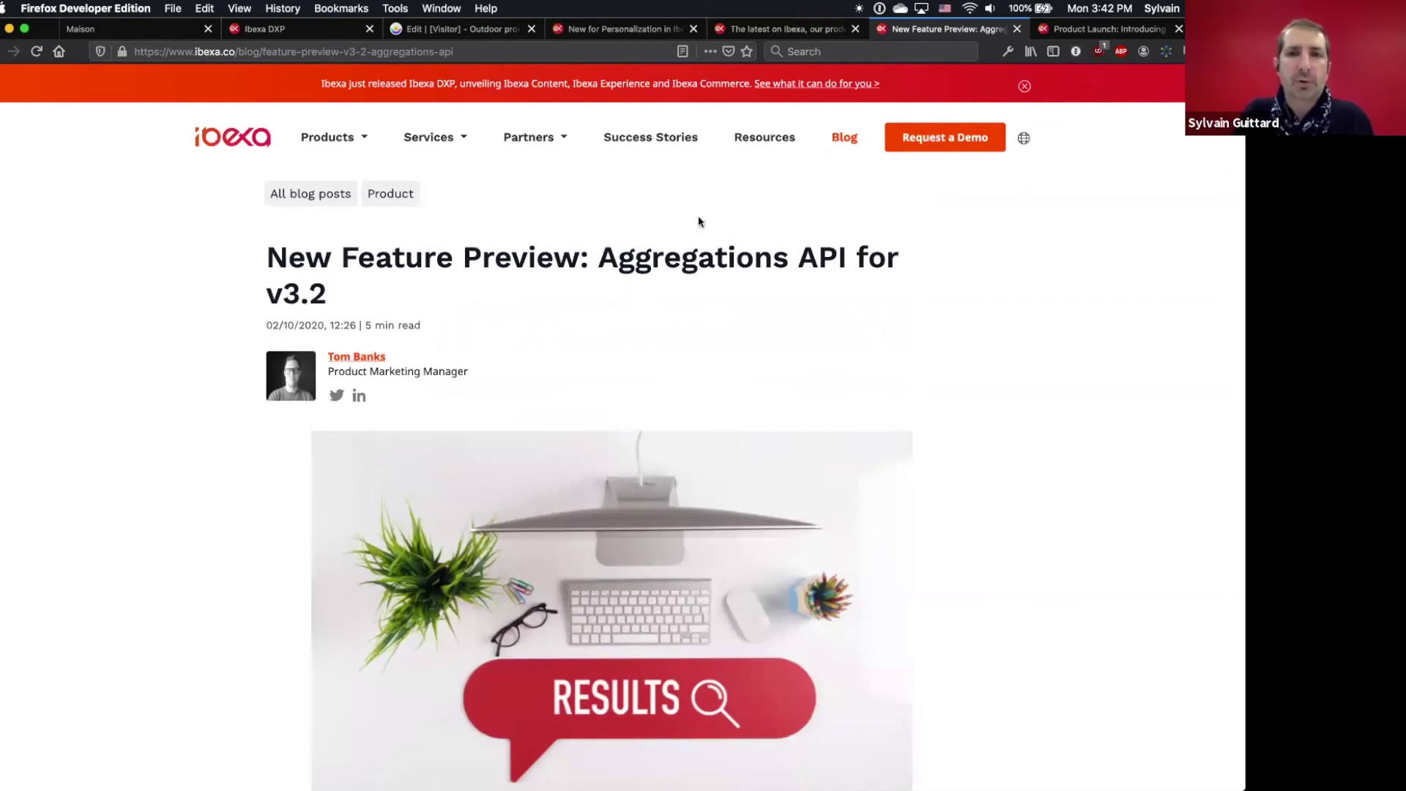
Switch to the Ibexa DXP back office and view the New Site creation form from the sites list, leaving without creating a site.
click(295, 28)
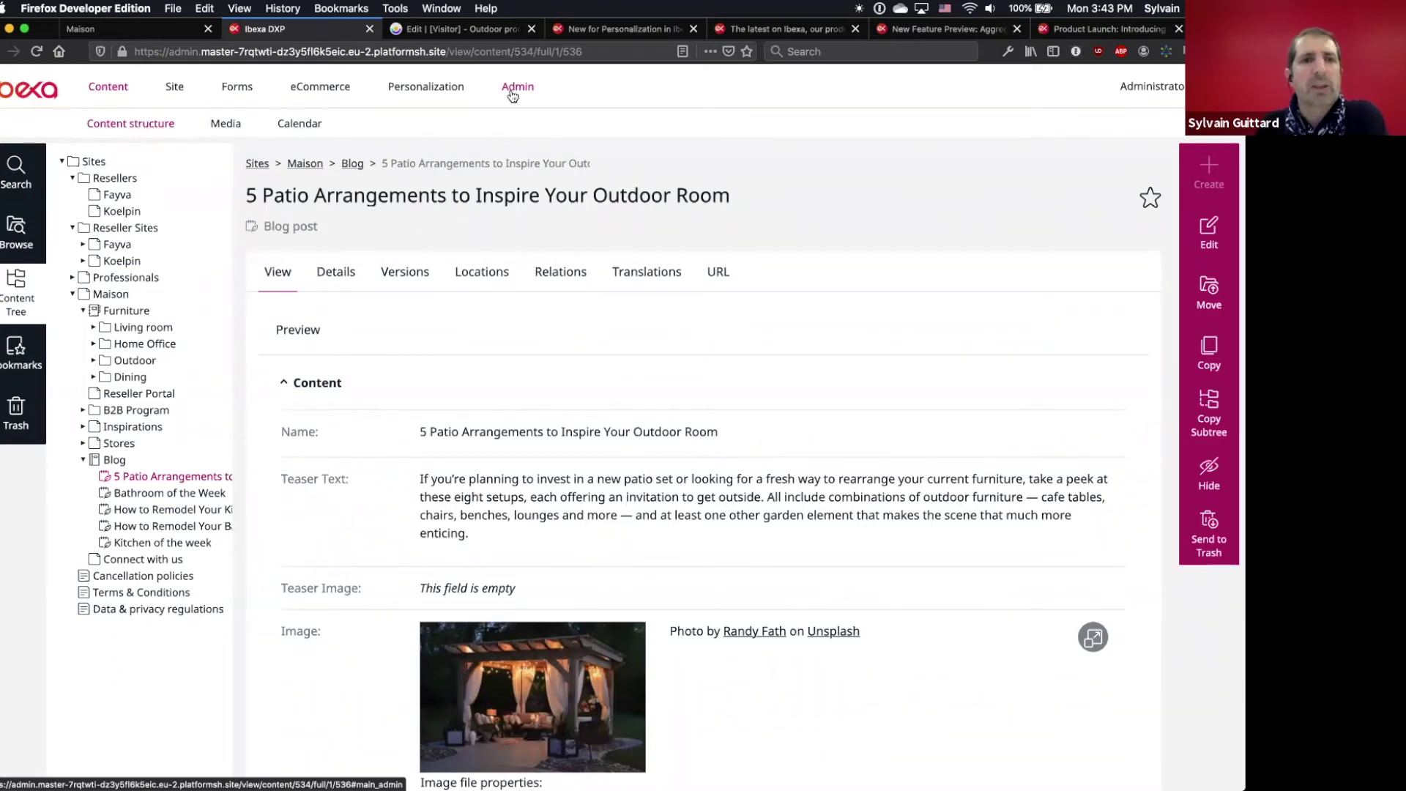
click(174, 87)
click(92, 124)
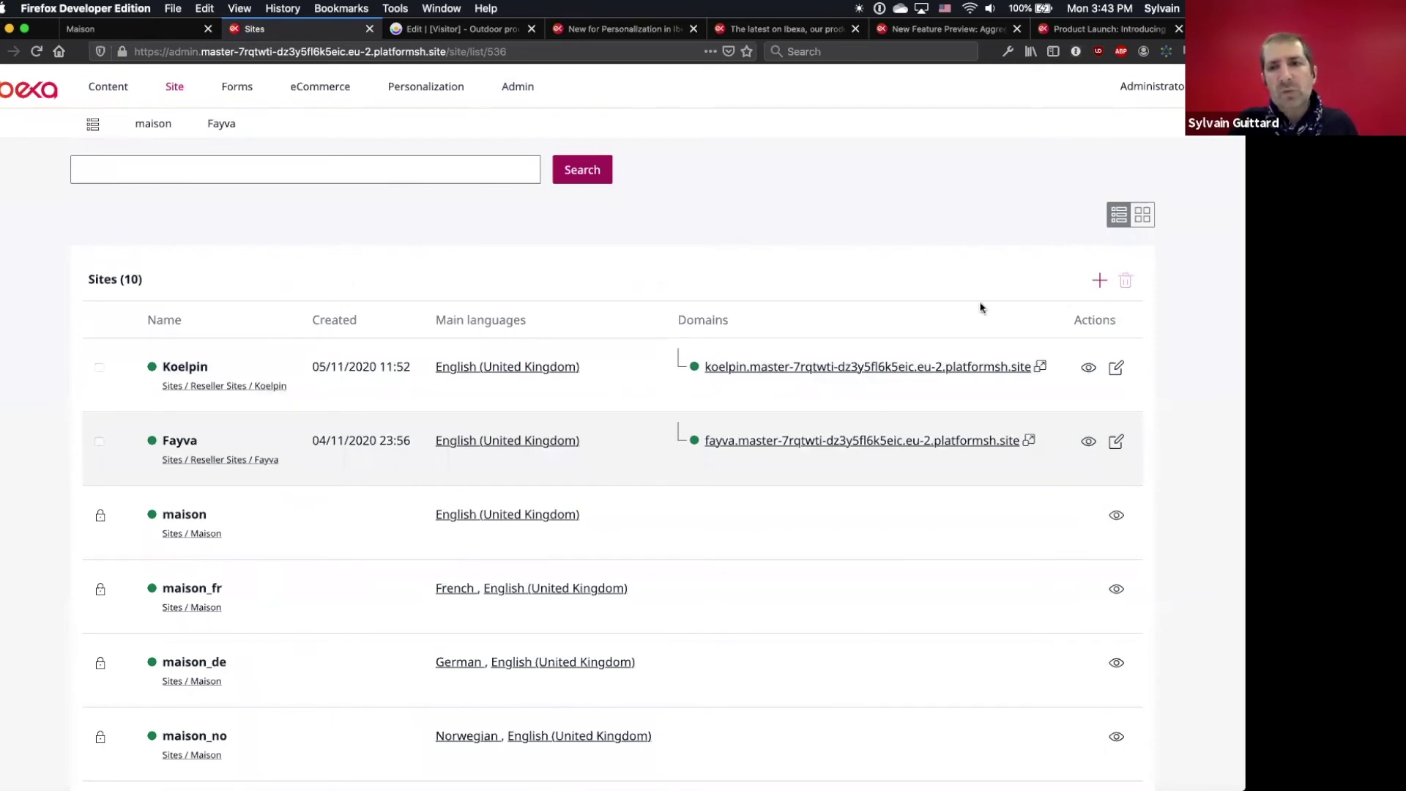
click(1100, 282)
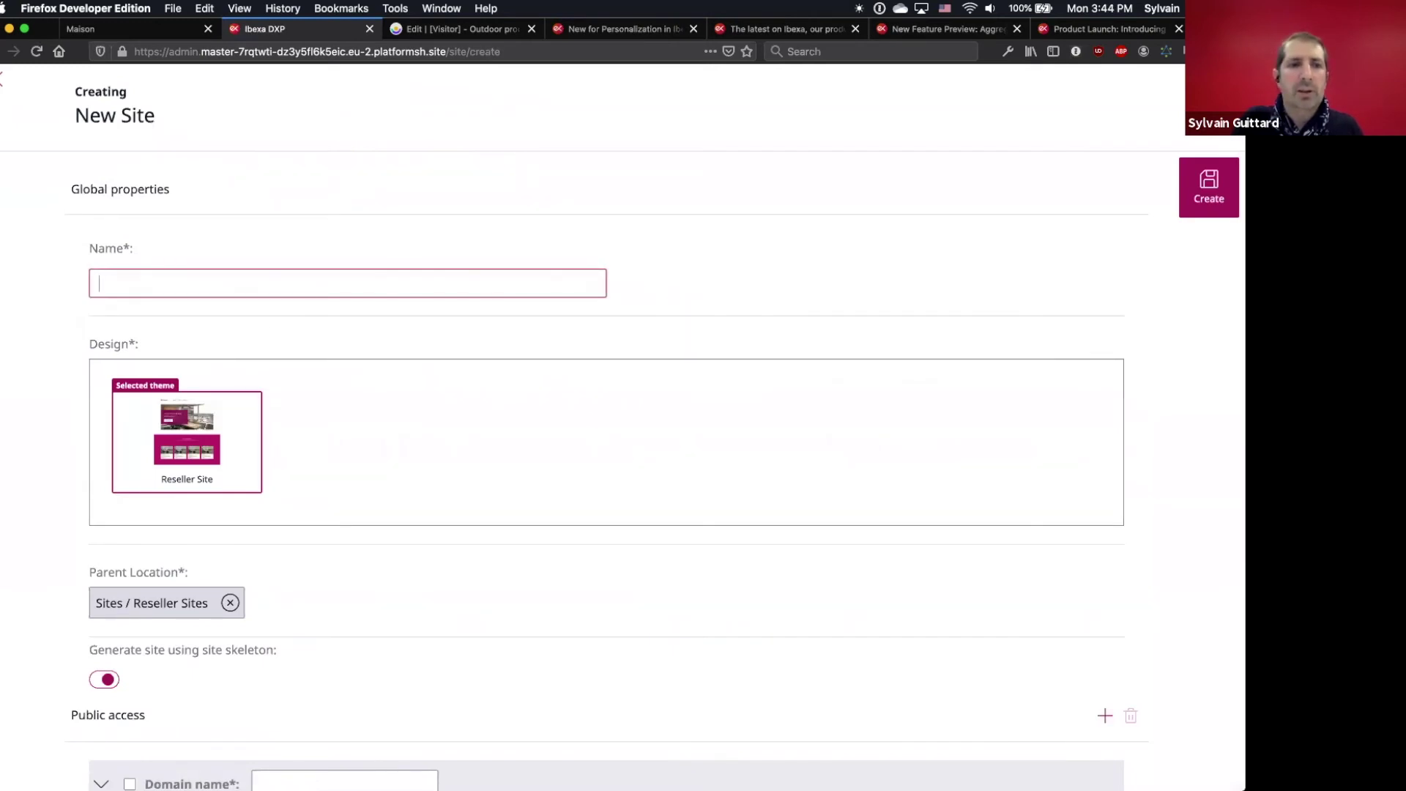
click(2, 81)
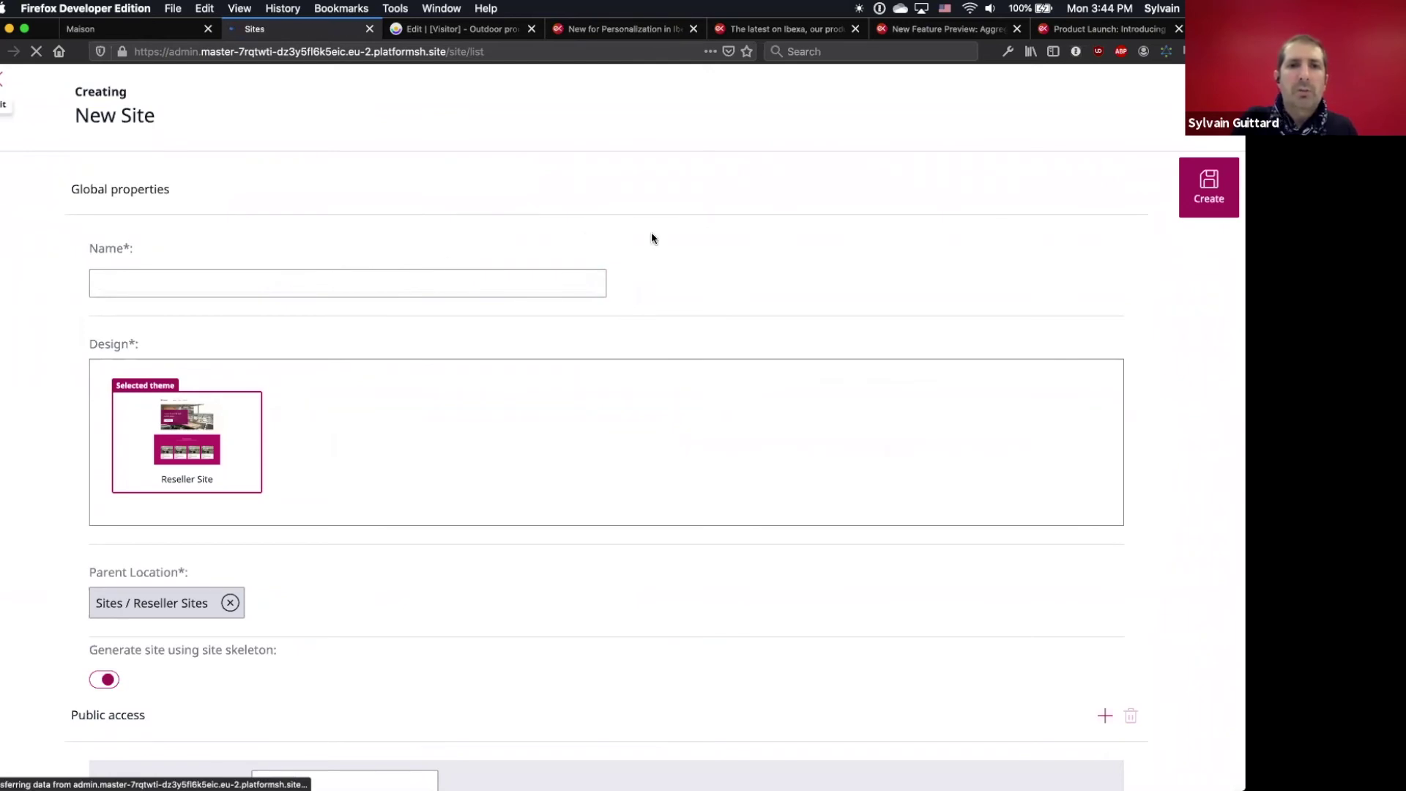
Open the site skeletons and examine the roles assigned to the Reseller Website Users group and its Editors subgroup.
click(524, 91)
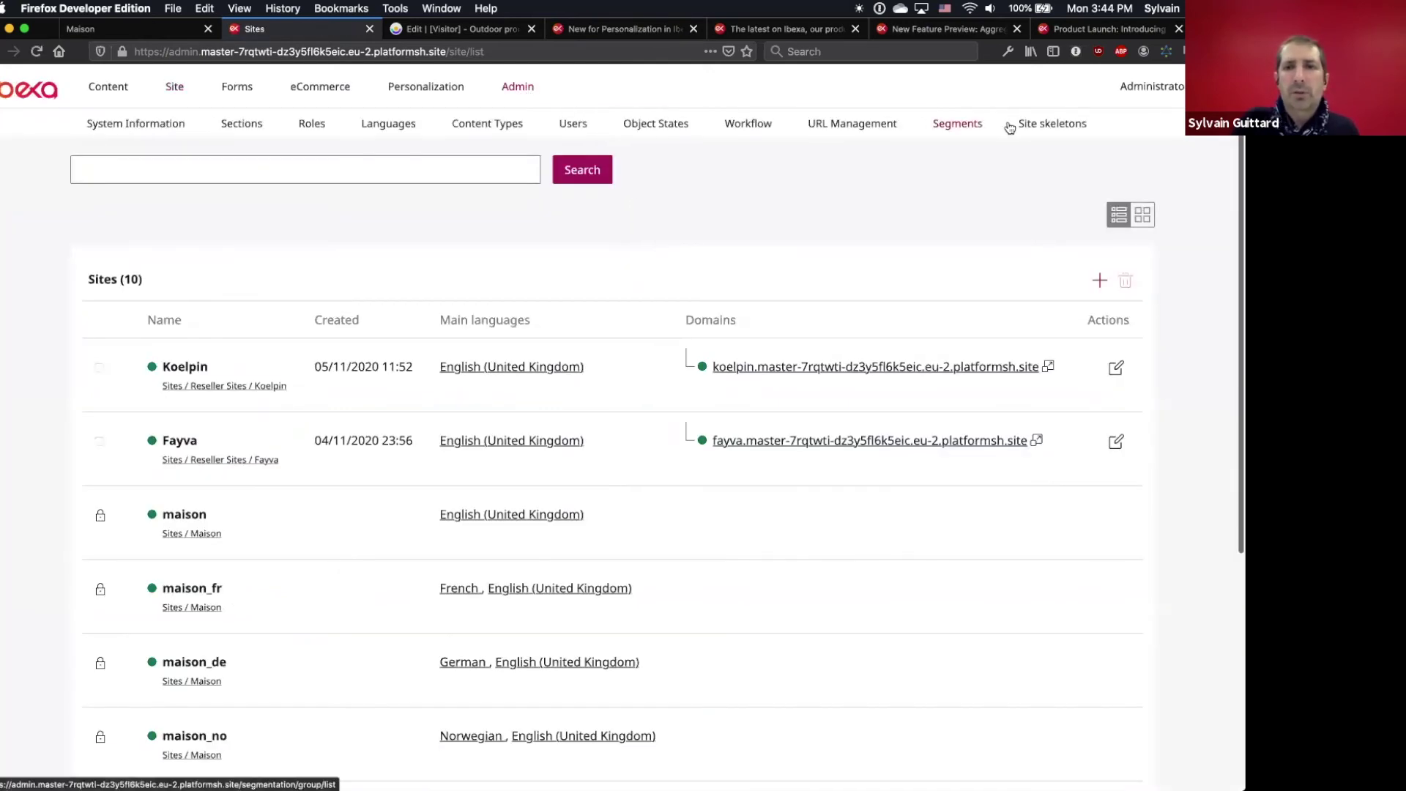
click(1026, 125)
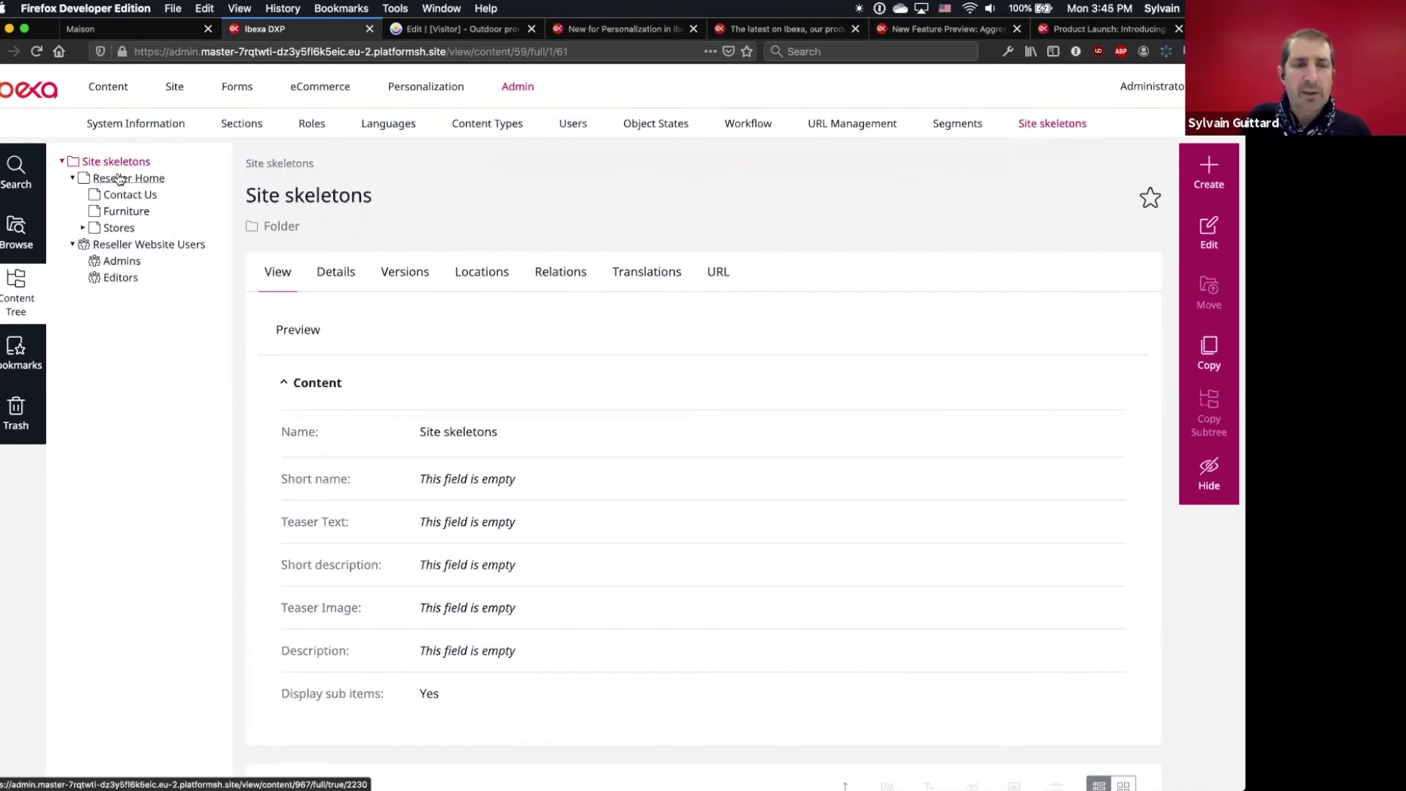
click(115, 248)
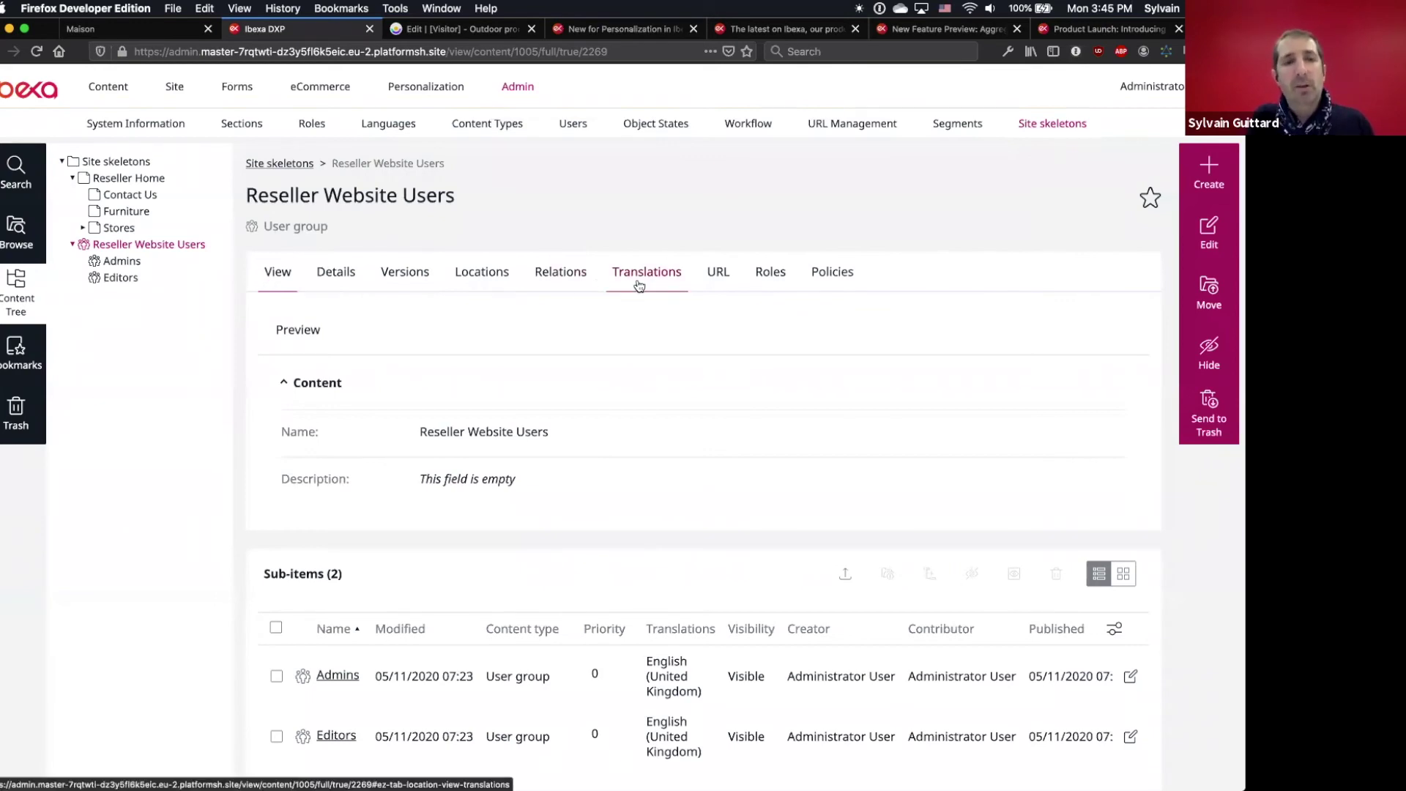
click(780, 281)
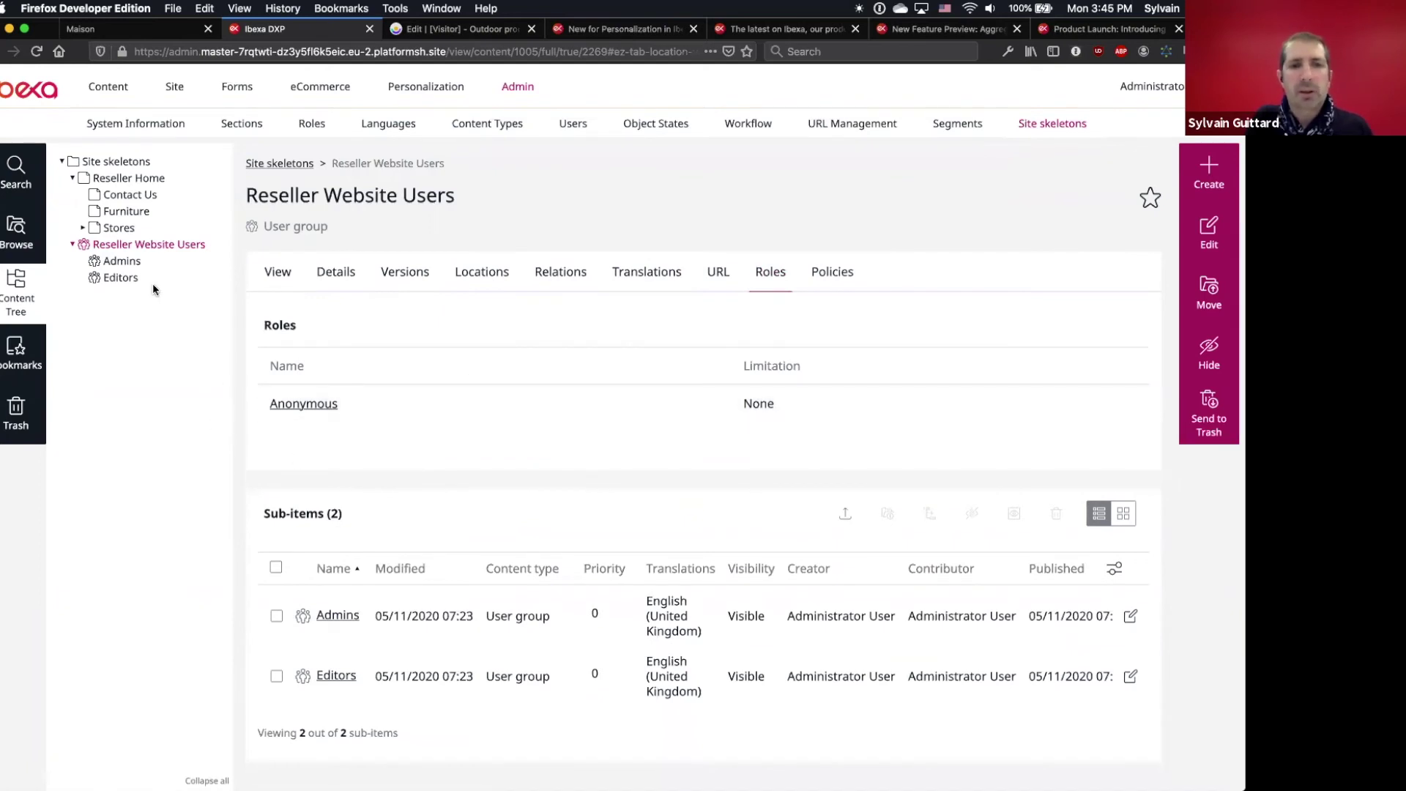
click(111, 280)
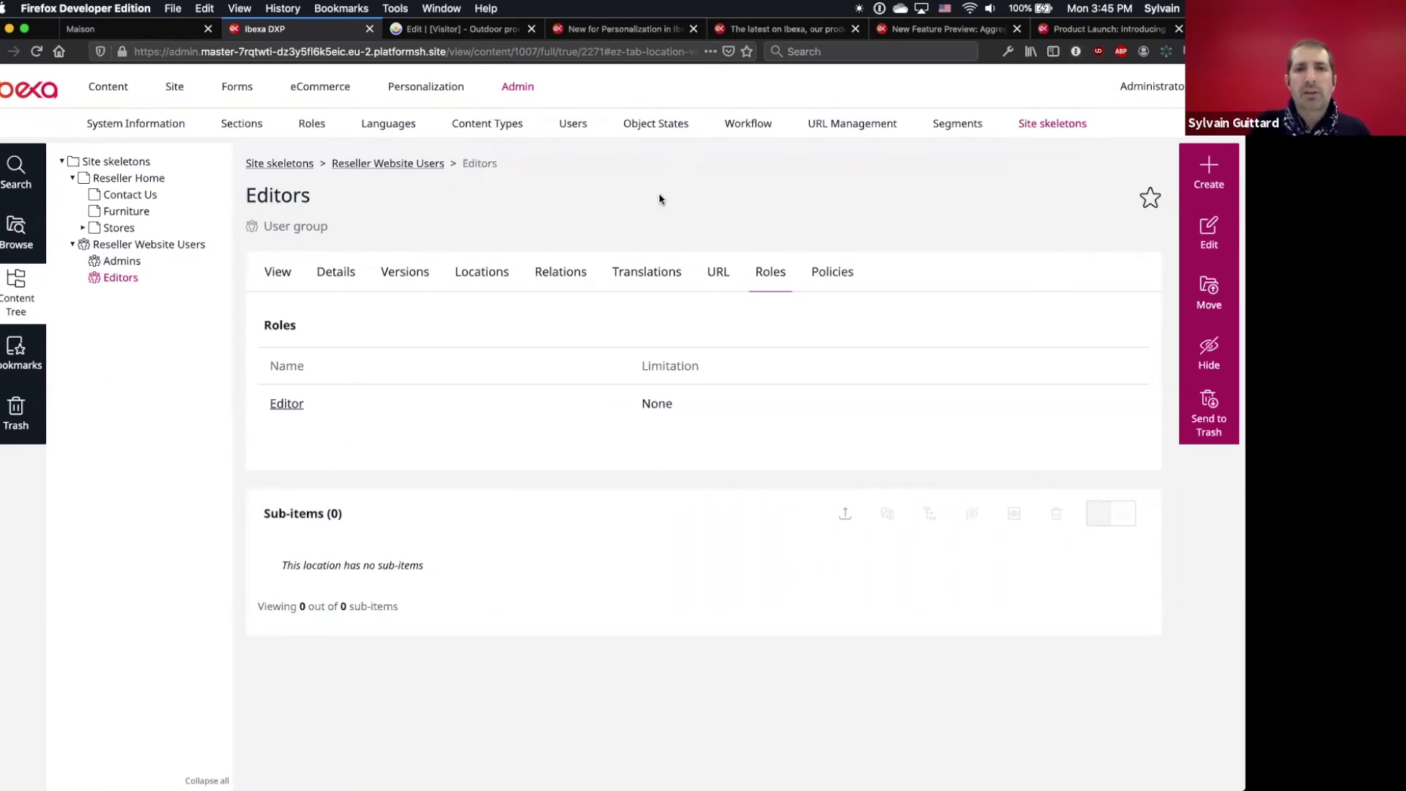
Revisit the New Site form to examine the option for generating a site from a skeleton, and exit to the sites list.
click(174, 88)
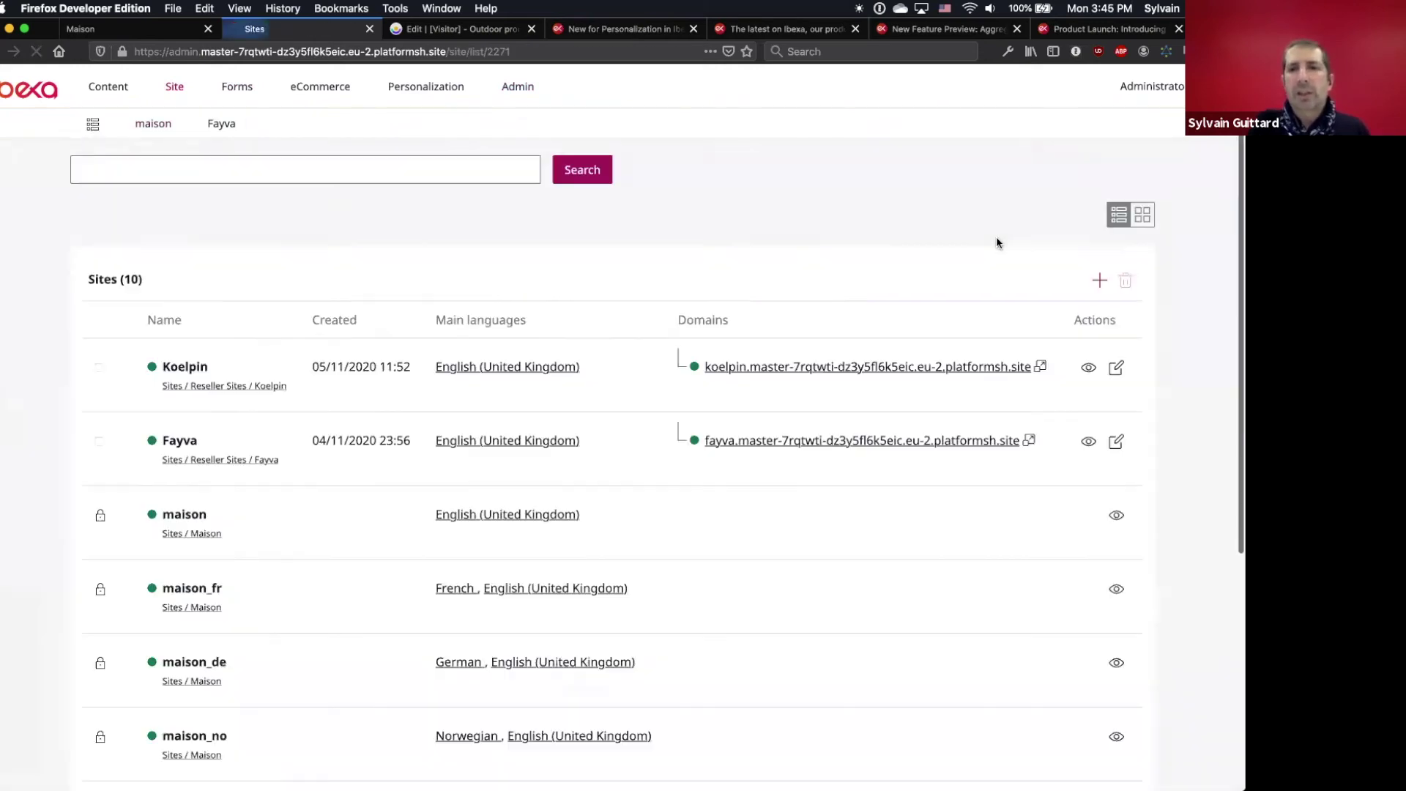
click(1100, 281)
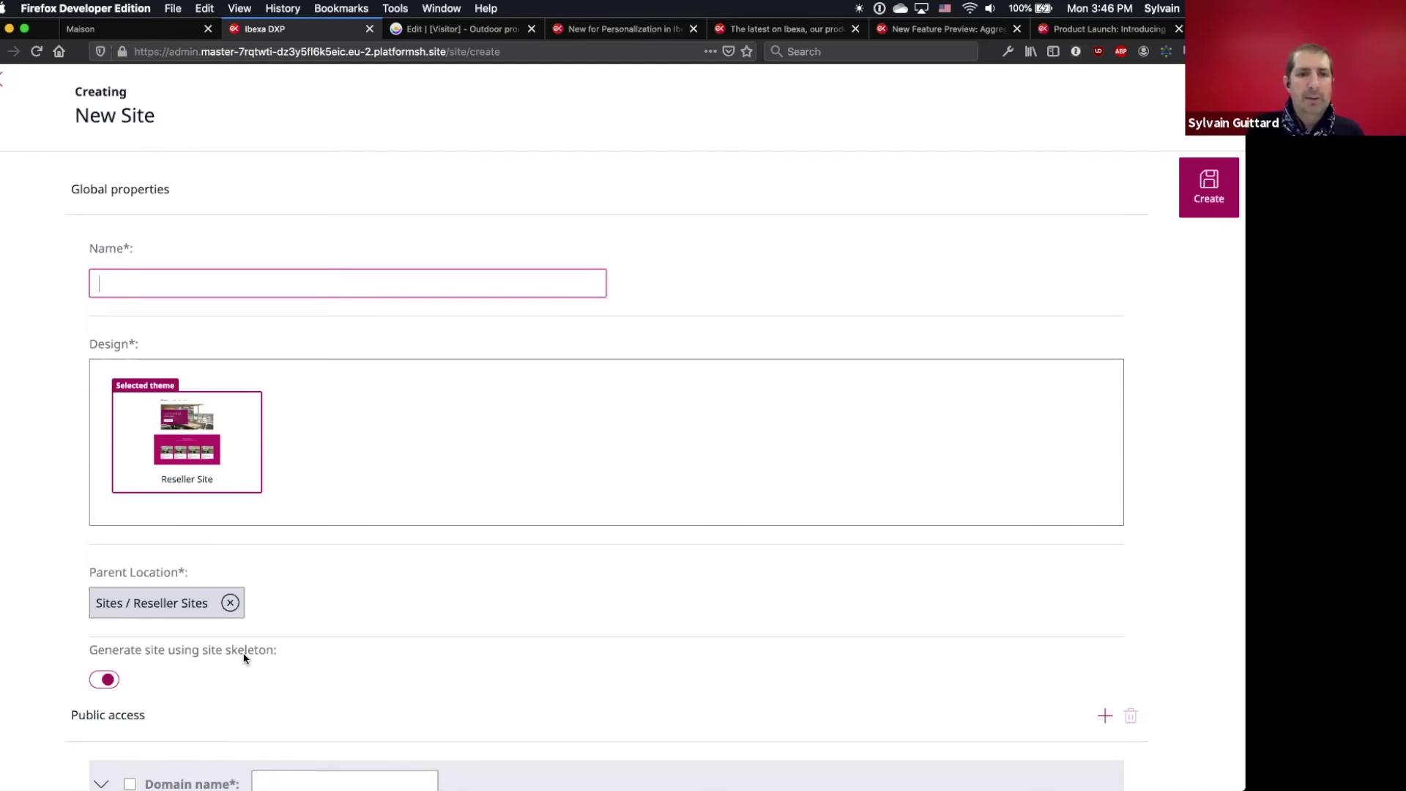
click(2, 85)
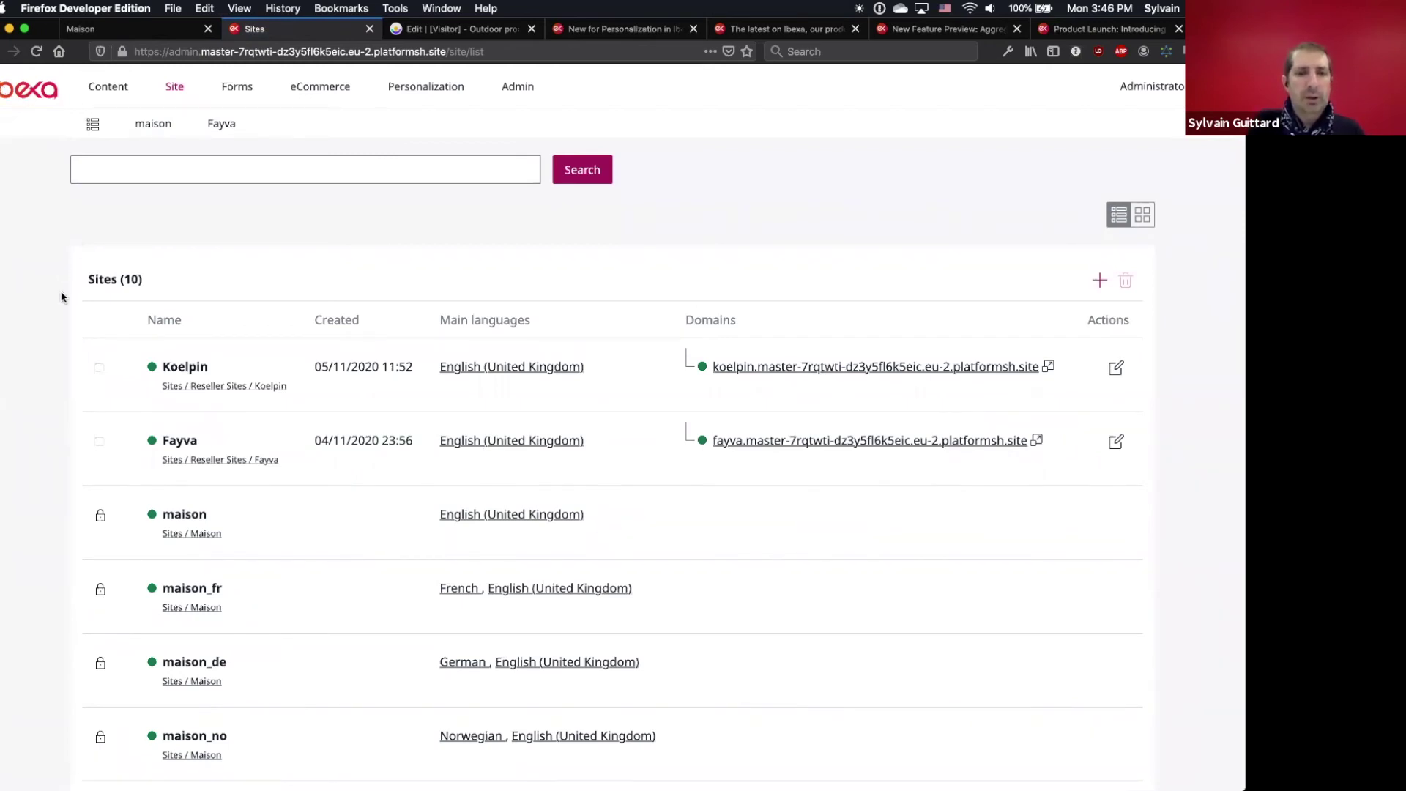
Open the Koelpin site for editing and examine the domain name of its public access entry.
click(1115, 369)
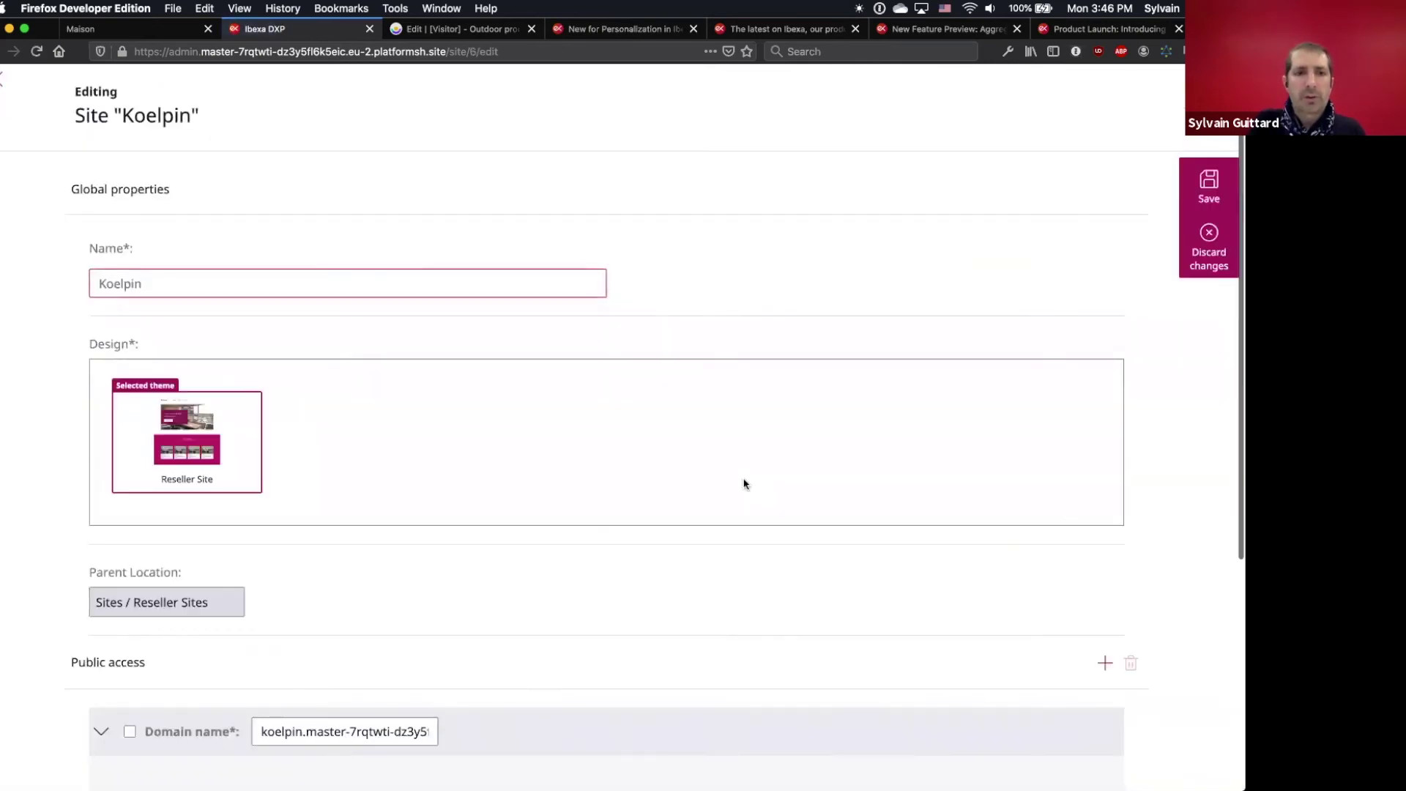
scroll(725, 598, down, 3)
scroll(726, 598, down, 5)
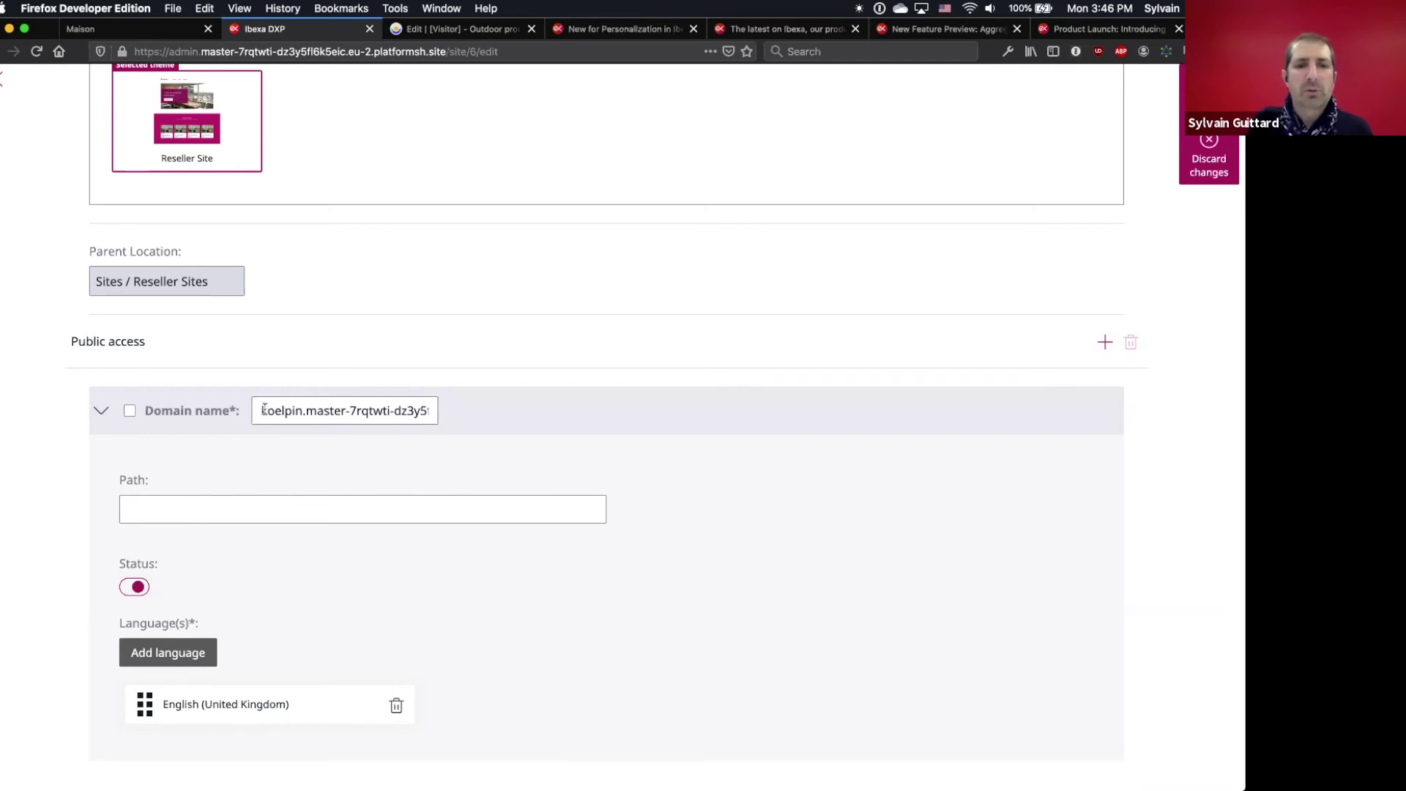
drag(265, 409, 496, 412)
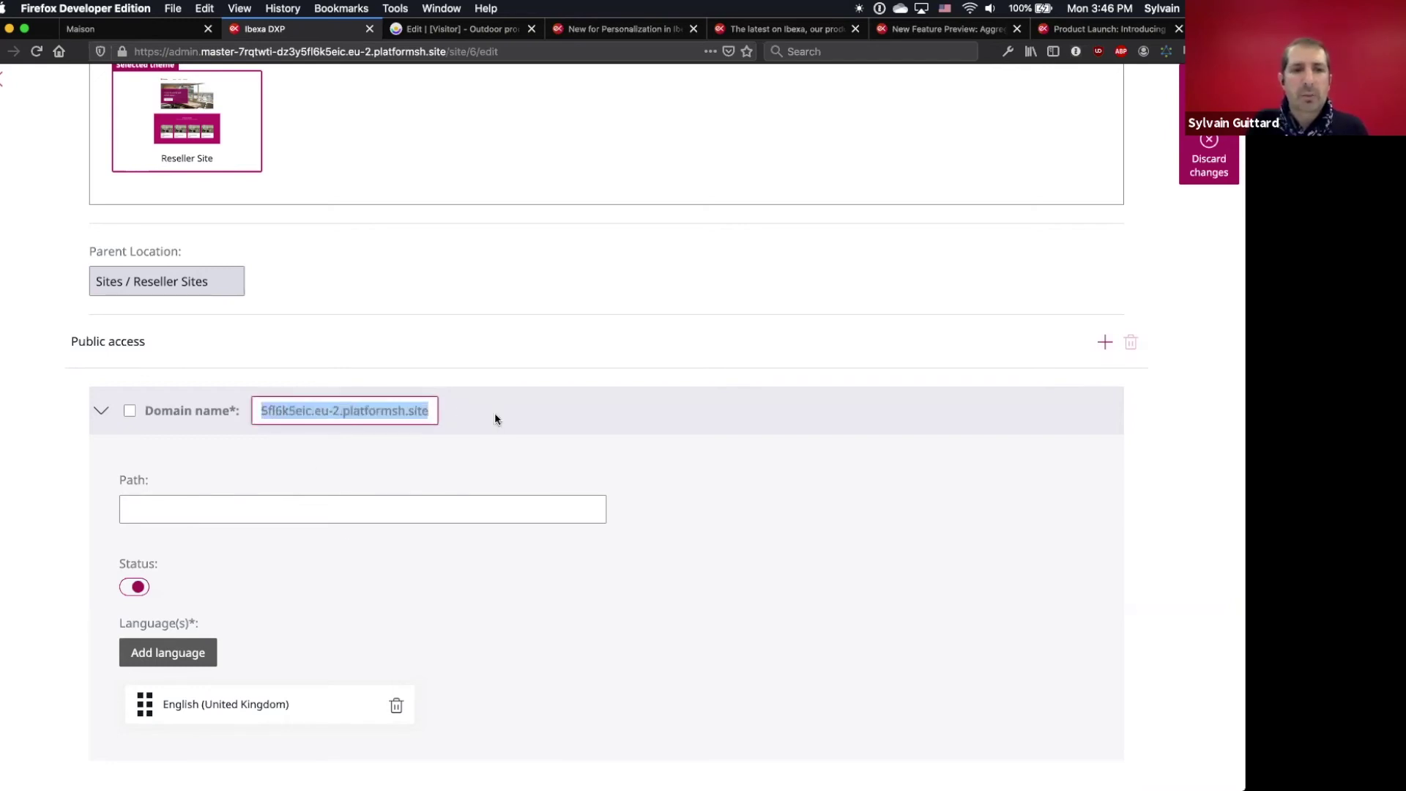
click(503, 459)
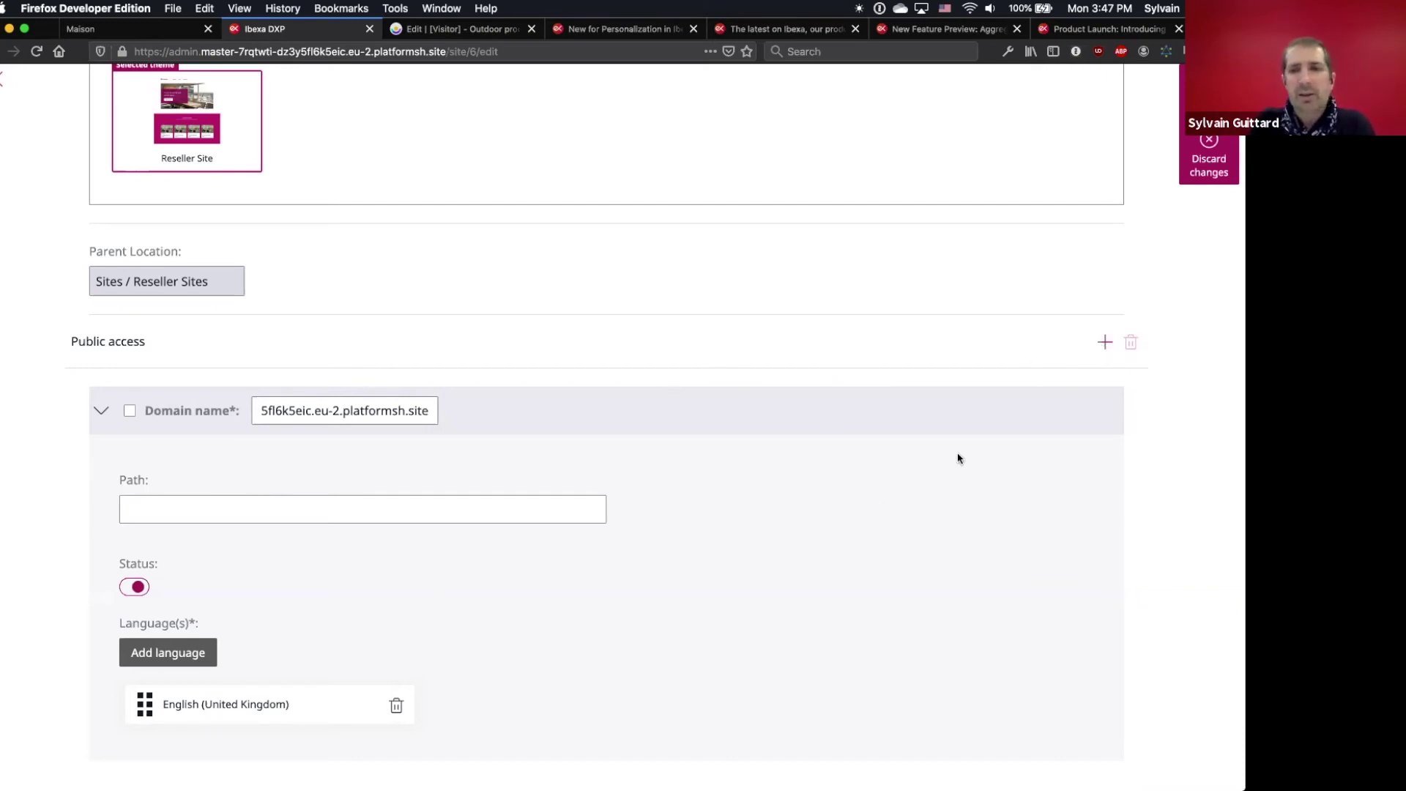
Add a second public access entry to the Koelpin site using its existing domain name, the path /de and the German language.
click(1103, 341)
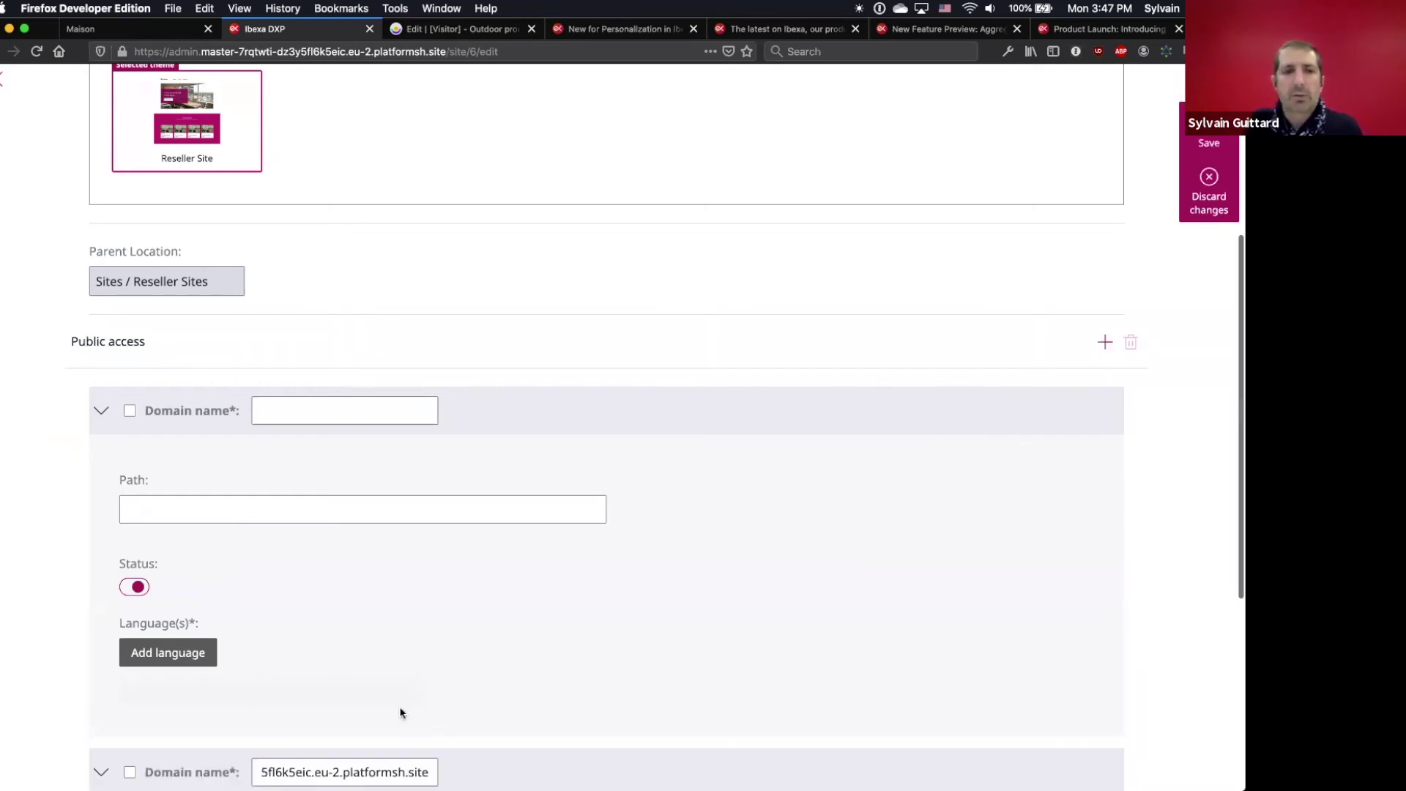
triple_click(345, 771)
key(ctrl+c)
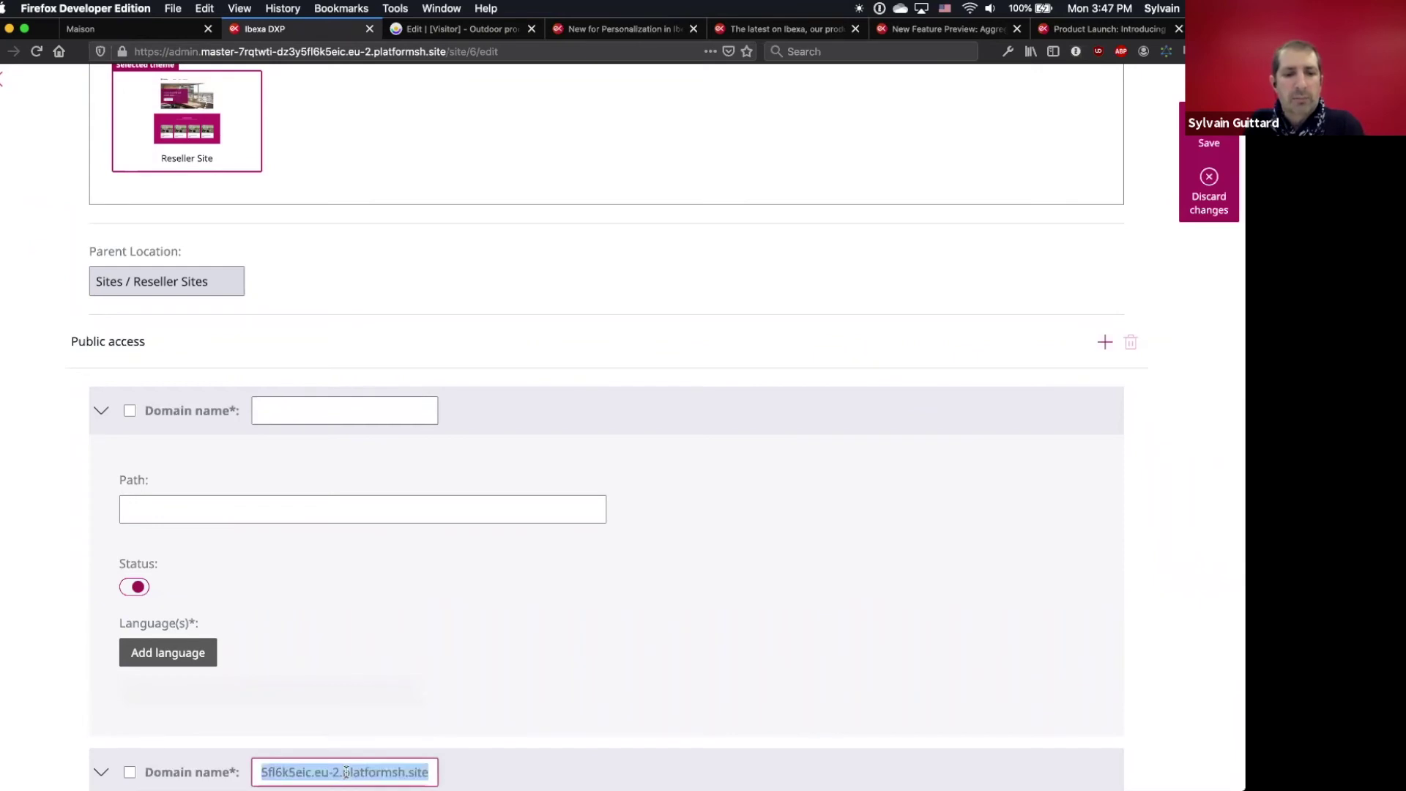
click(344, 411)
key(ctrl+v)
click(344, 515)
text(/de)
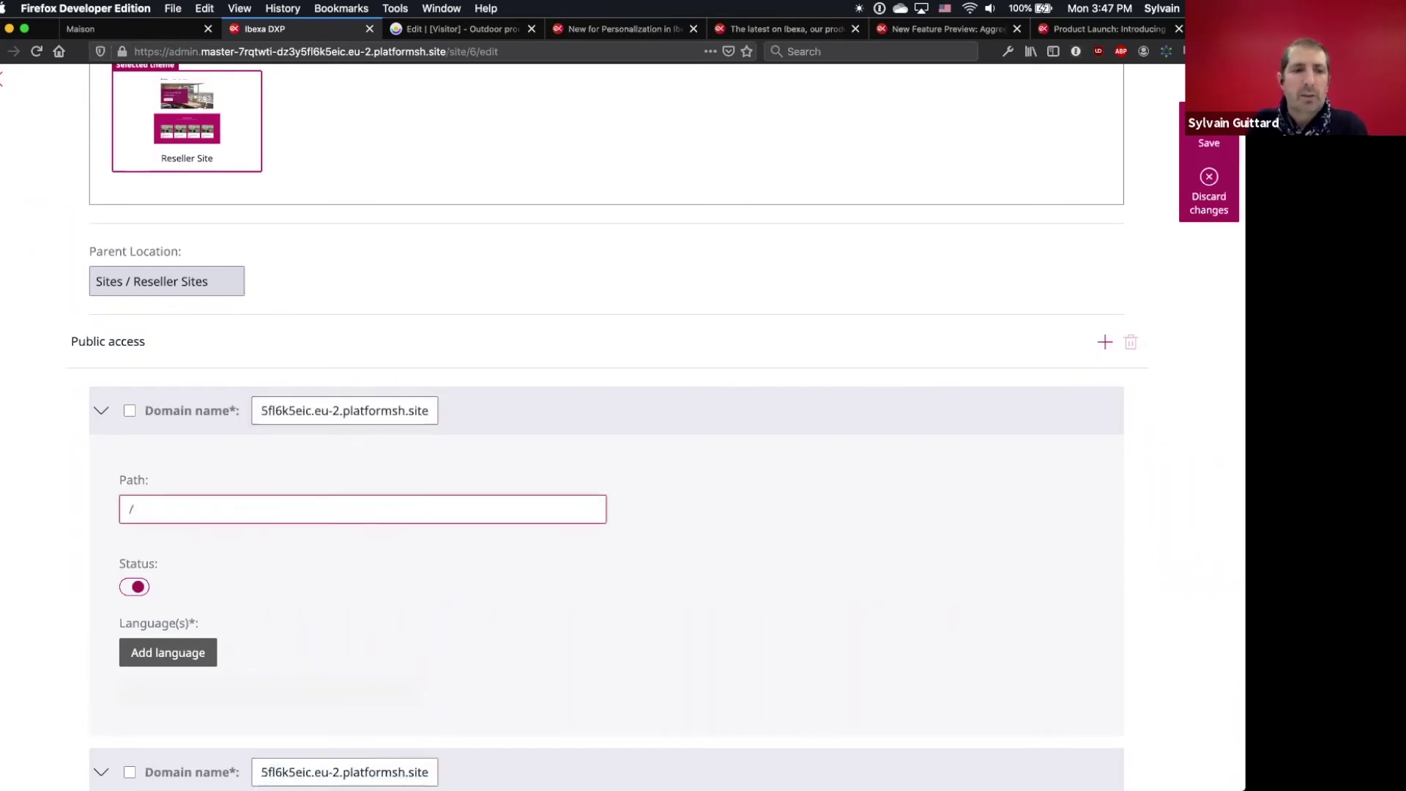
click(179, 652)
click(294, 683)
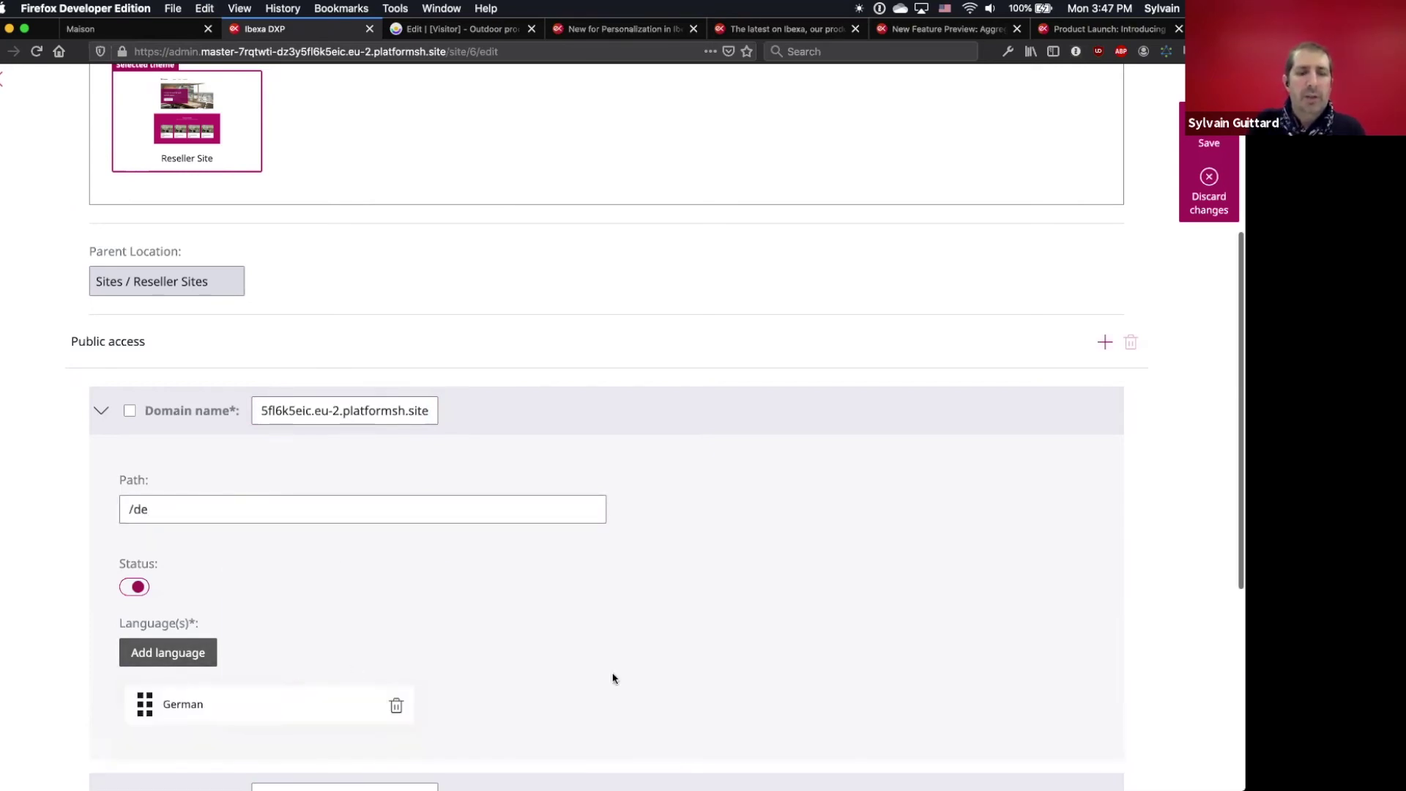
Compare the German and English public access entries of the Koelpin site, and discard the edits.
scroll(614, 678, down, 5)
scroll(613, 678, up, 6)
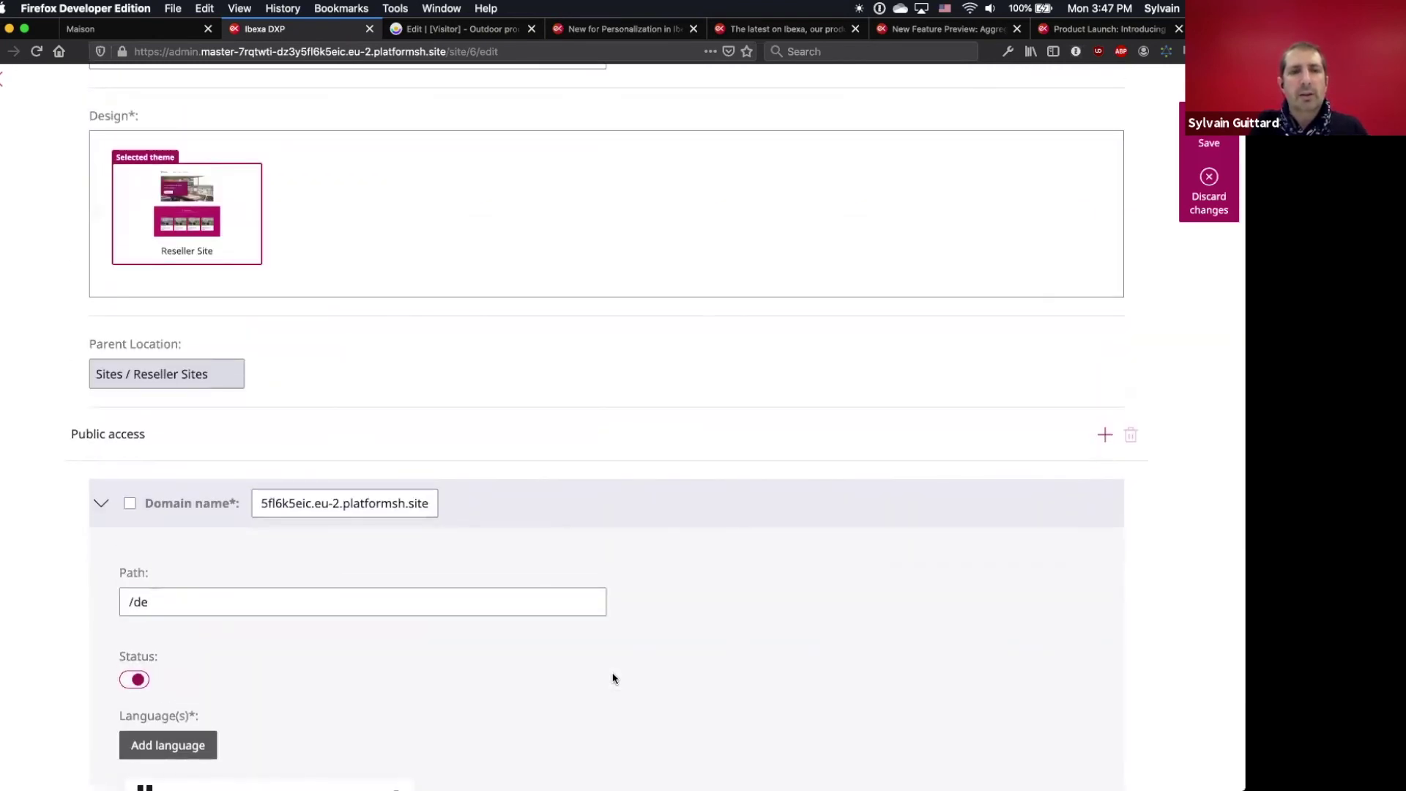
scroll(613, 678, down, 2)
scroll(613, 678, down, 4)
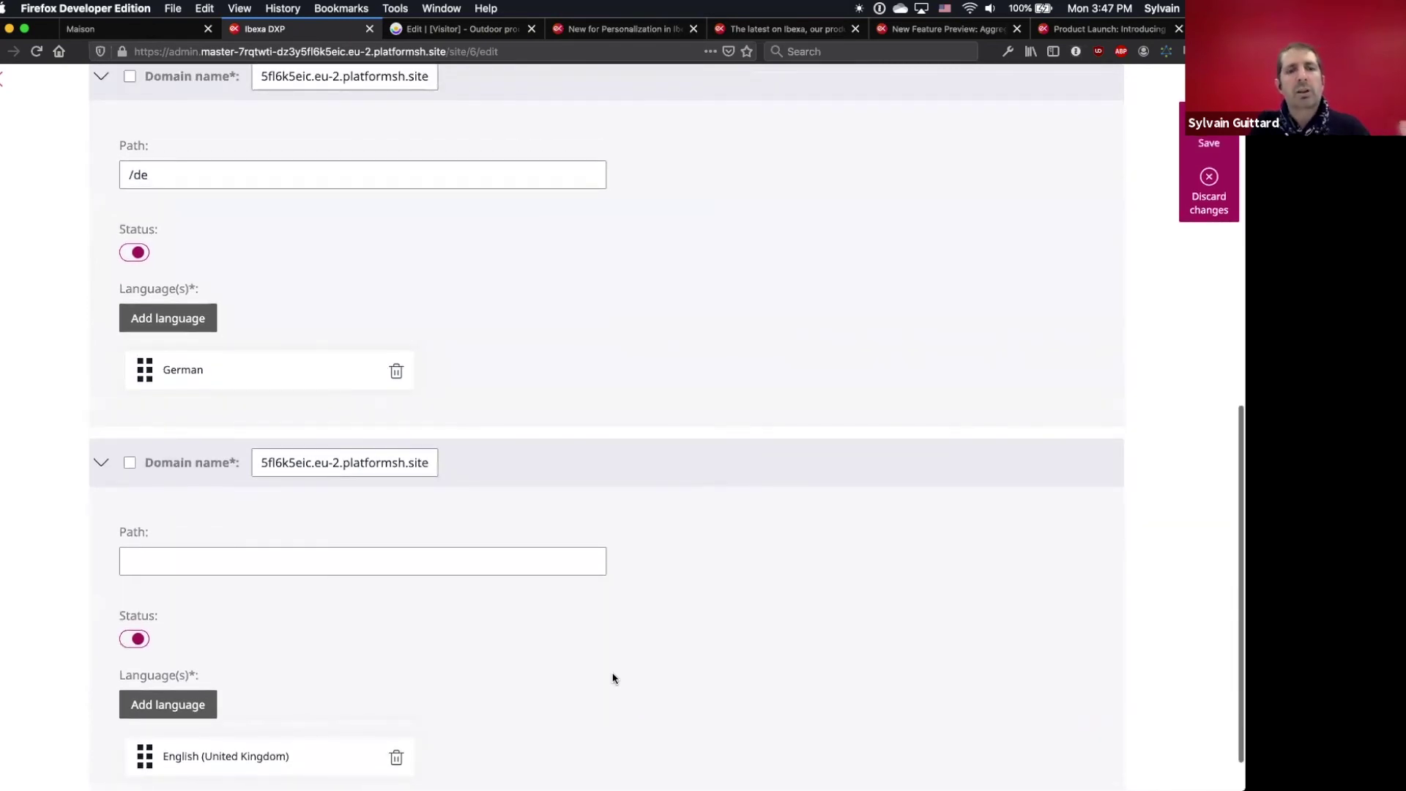
scroll(614, 678, up, 2)
scroll(613, 678, up, 4)
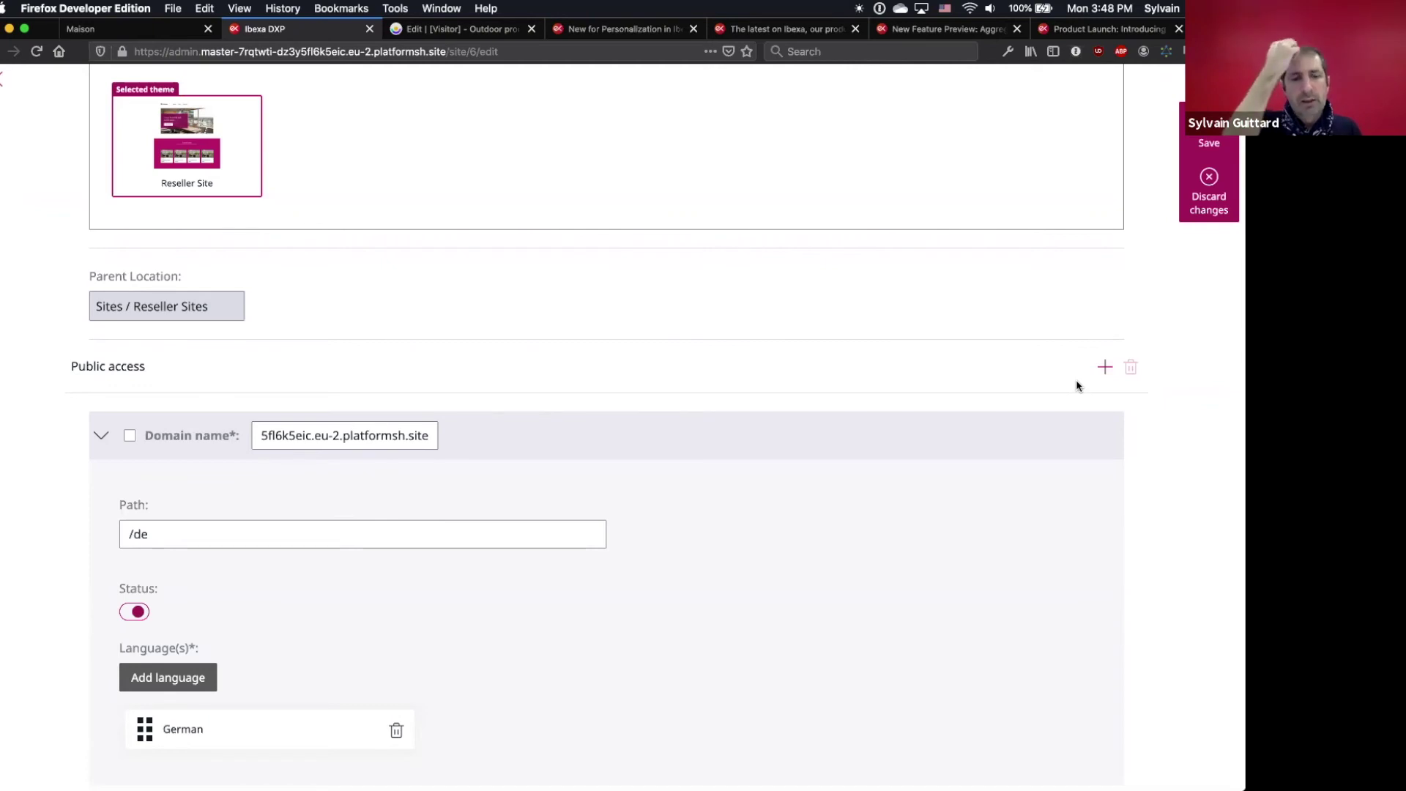
click(172, 531)
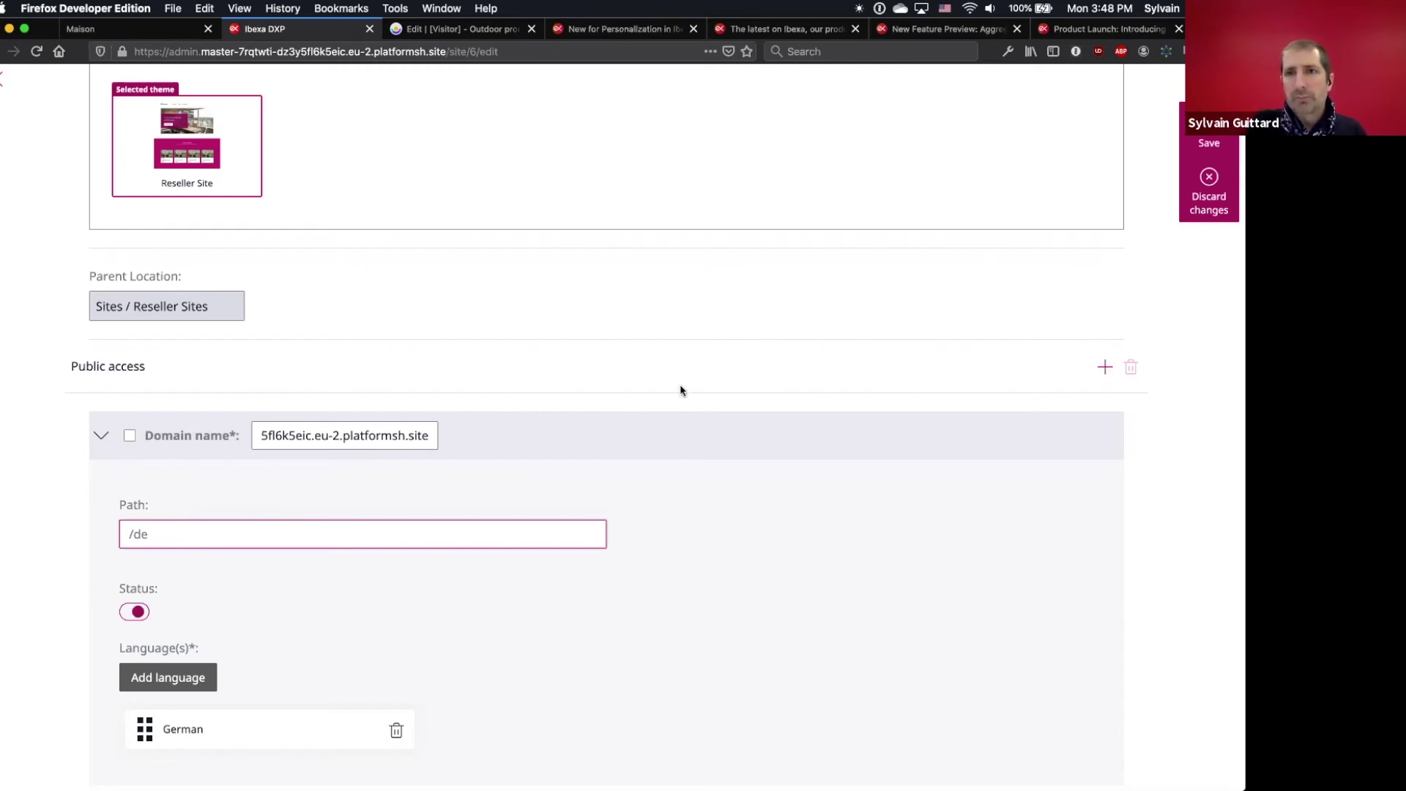
click(1203, 211)
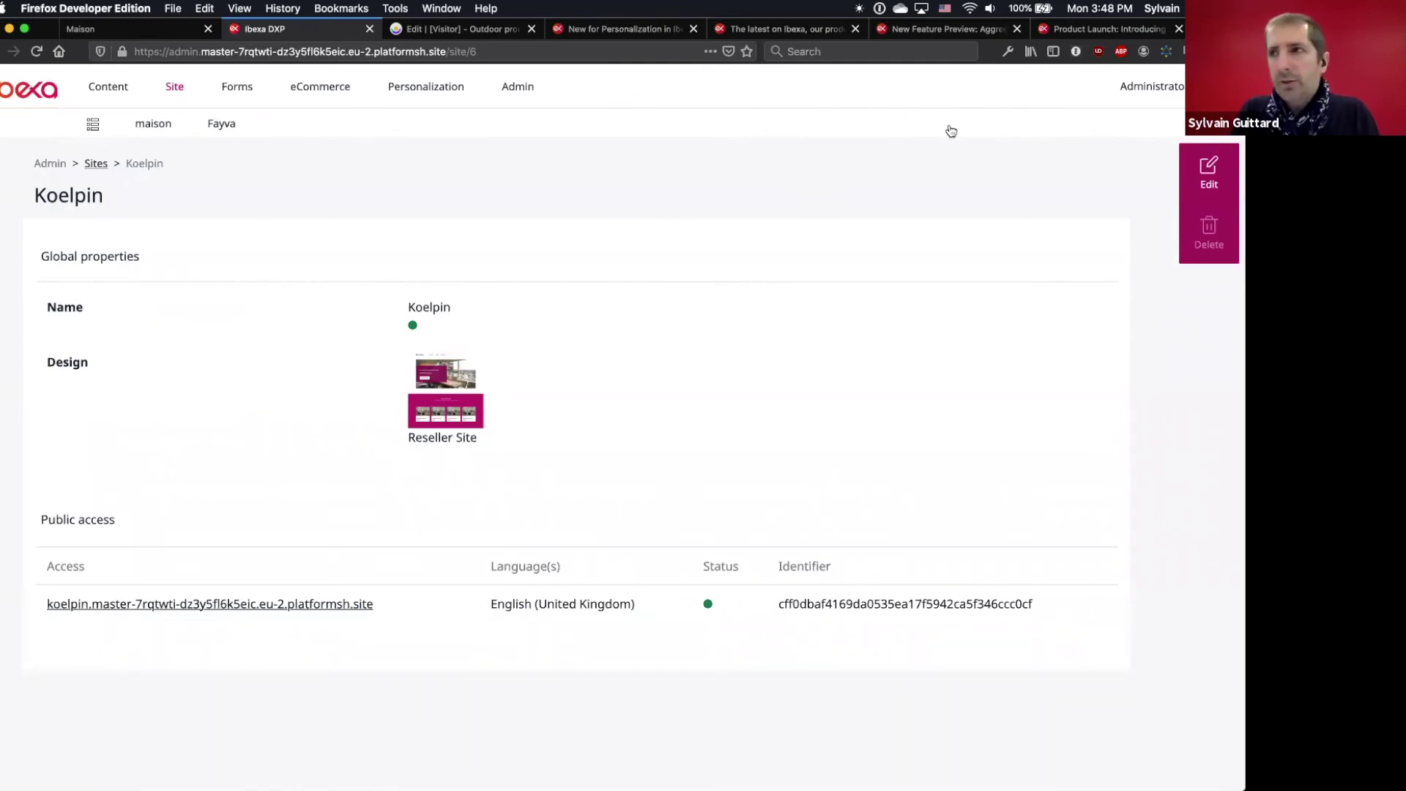
Switch to the PowerPoint slide show to present the Ibexa DXP v3.2 feature summary slide, and return to Firefox.
key(super+Tab)
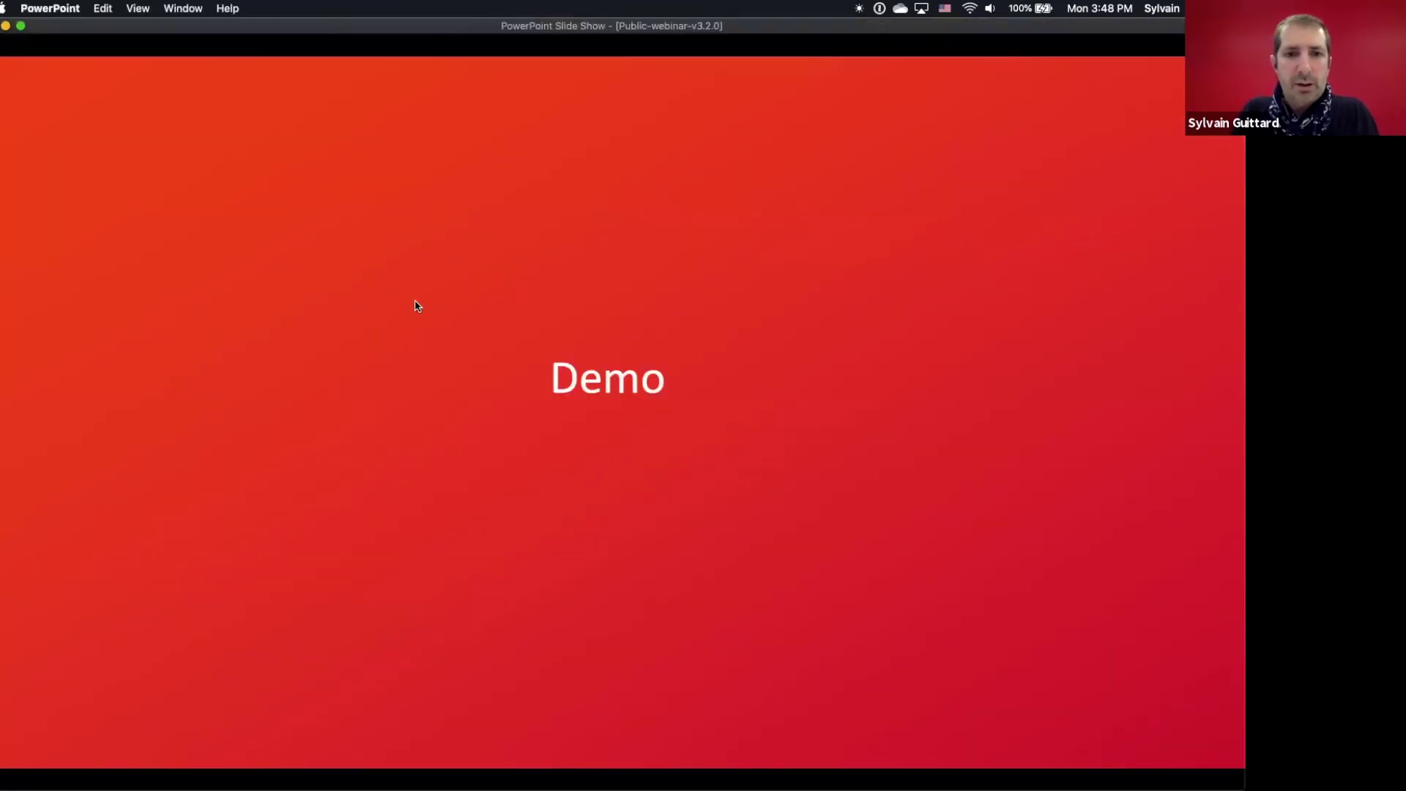
key(Left)
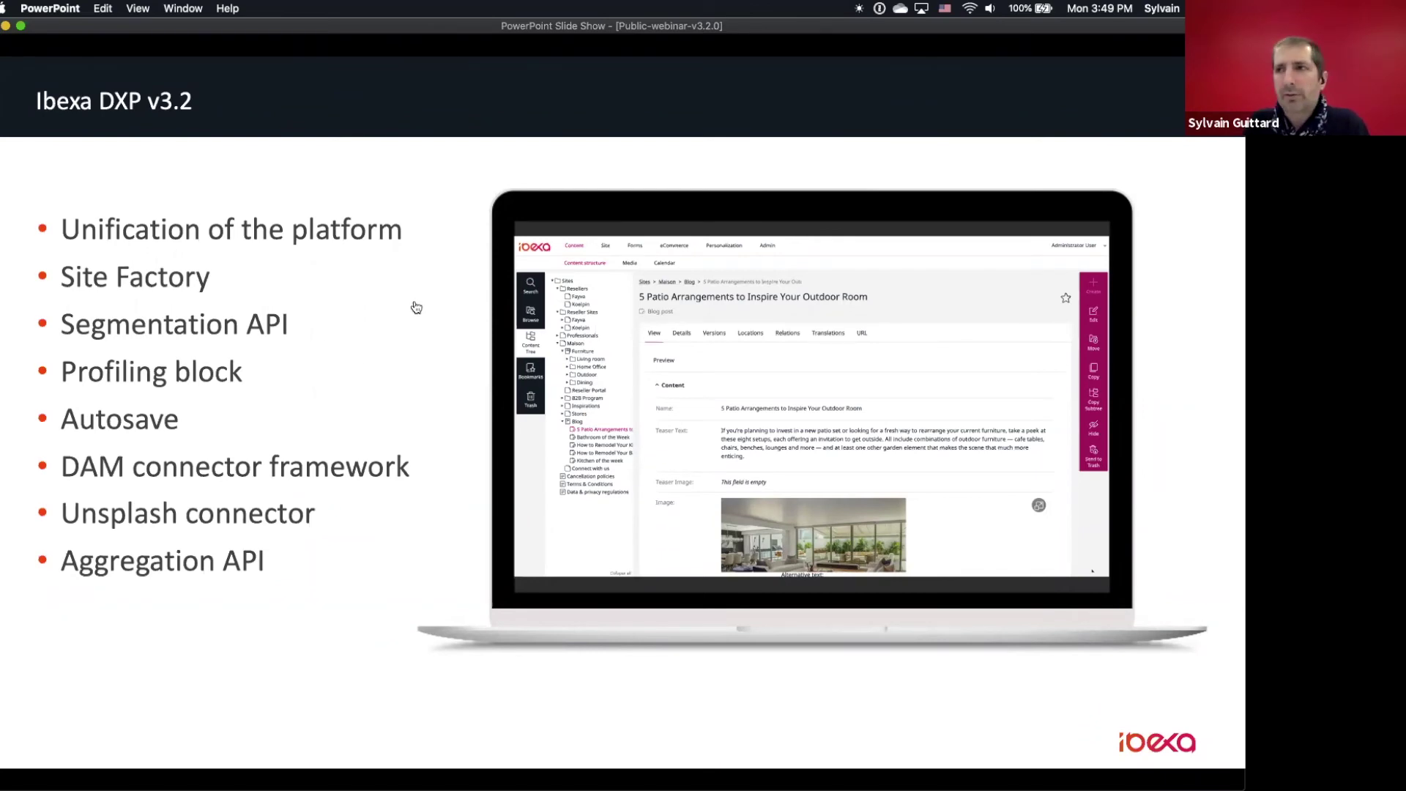
key(super+Tab)
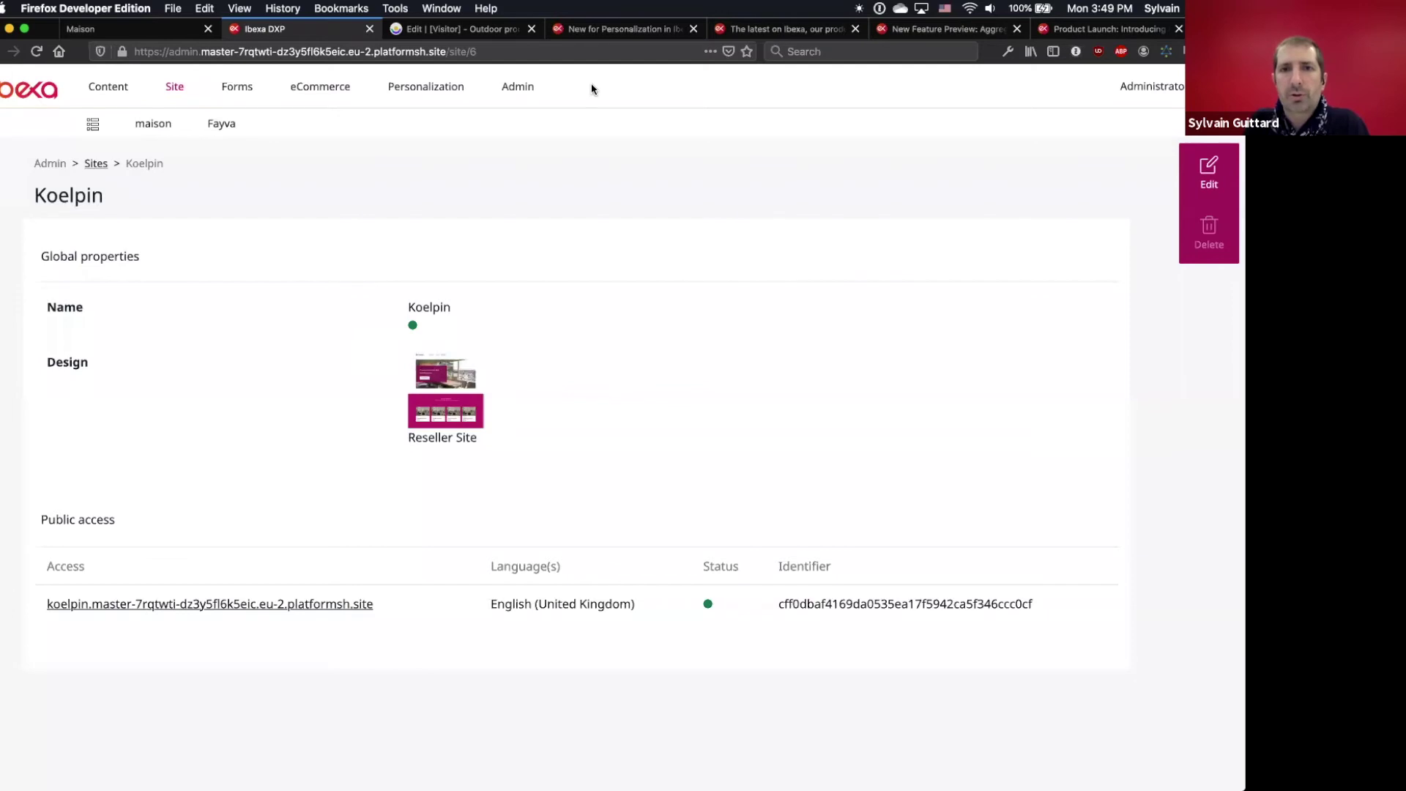
Switch to the "Product Launch: Introducing Ibexa DXP 3.2" article and review its sections on the new products and pricing.
click(763, 30)
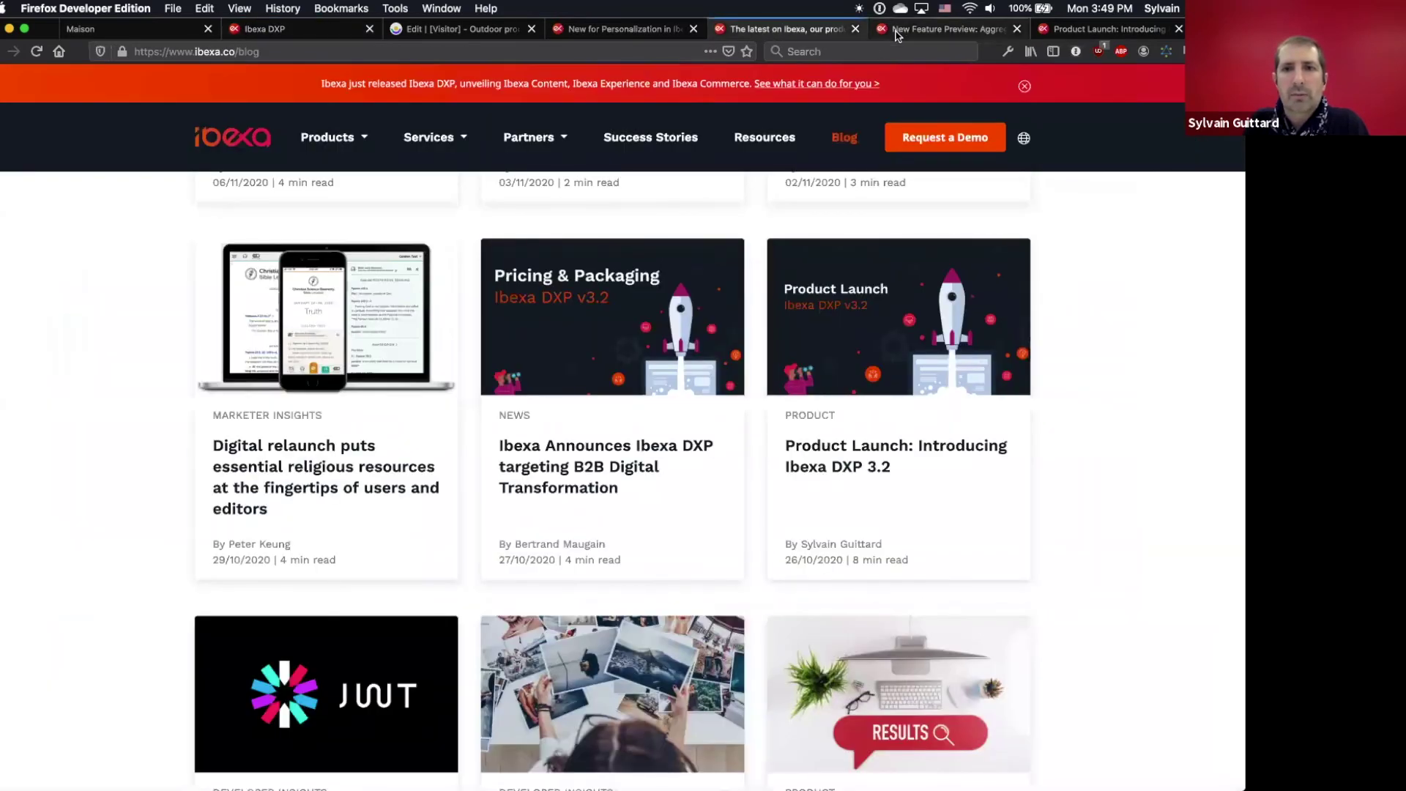
click(637, 33)
click(1098, 33)
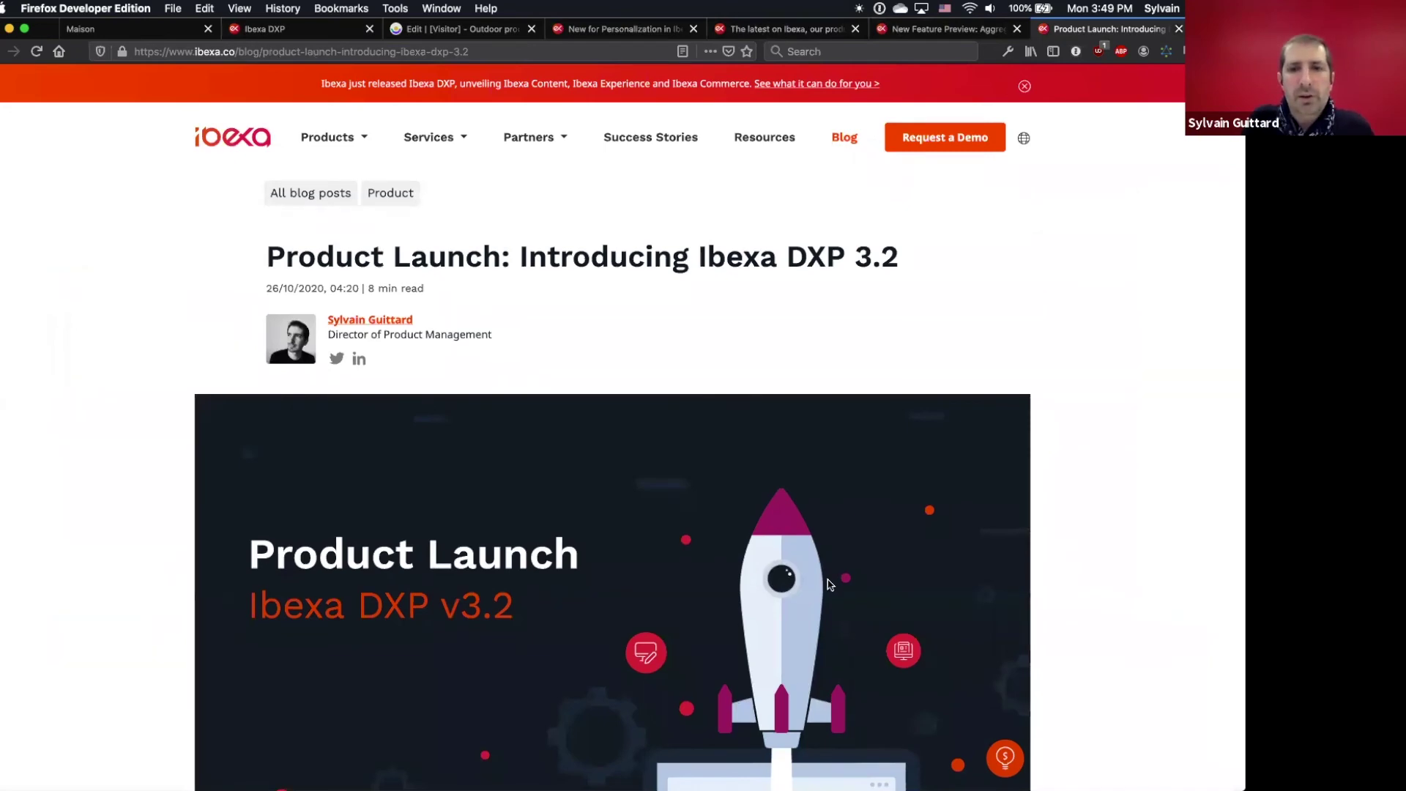
scroll(831, 586, down, 1)
scroll(829, 583, down, 10)
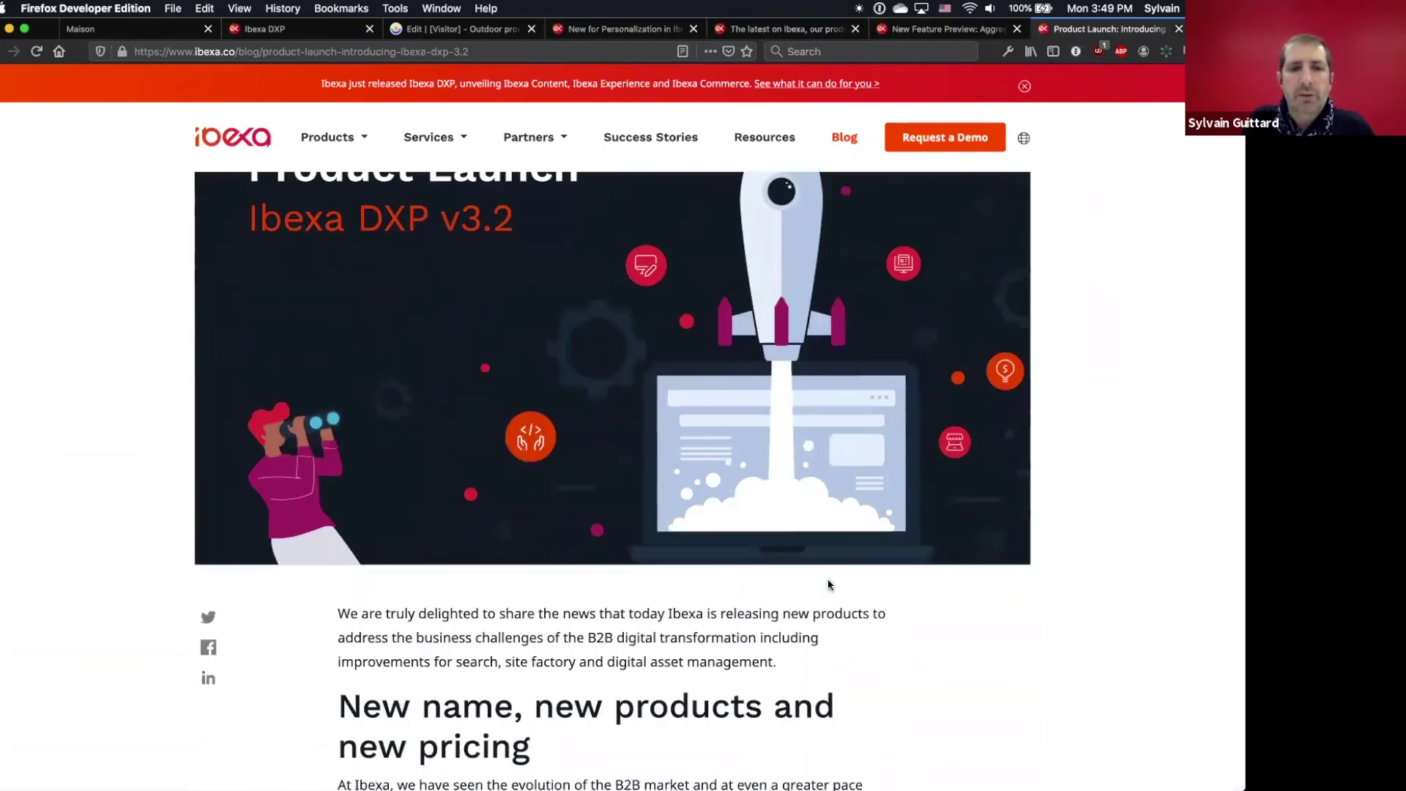
scroll(829, 583, down, 5)
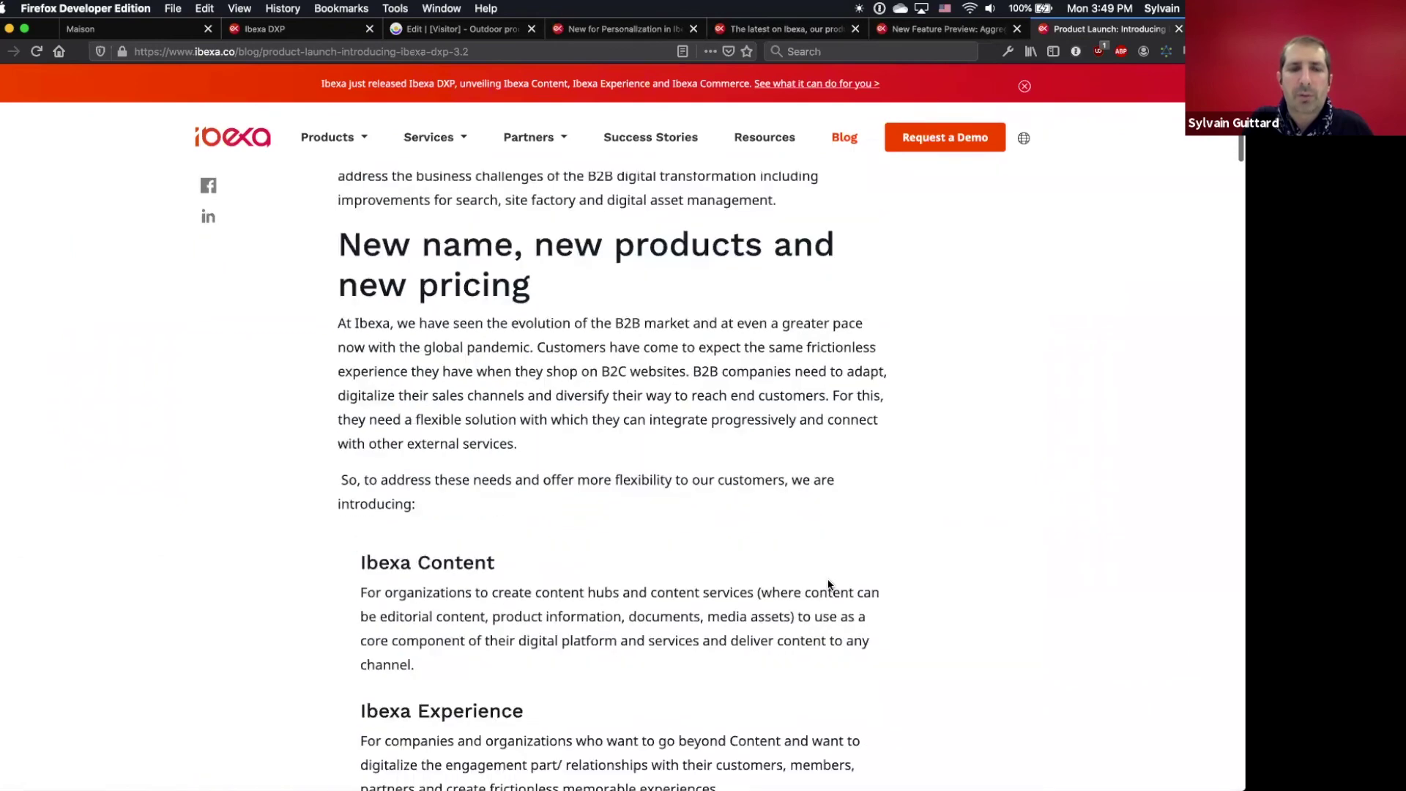
scroll(829, 583, down, 3)
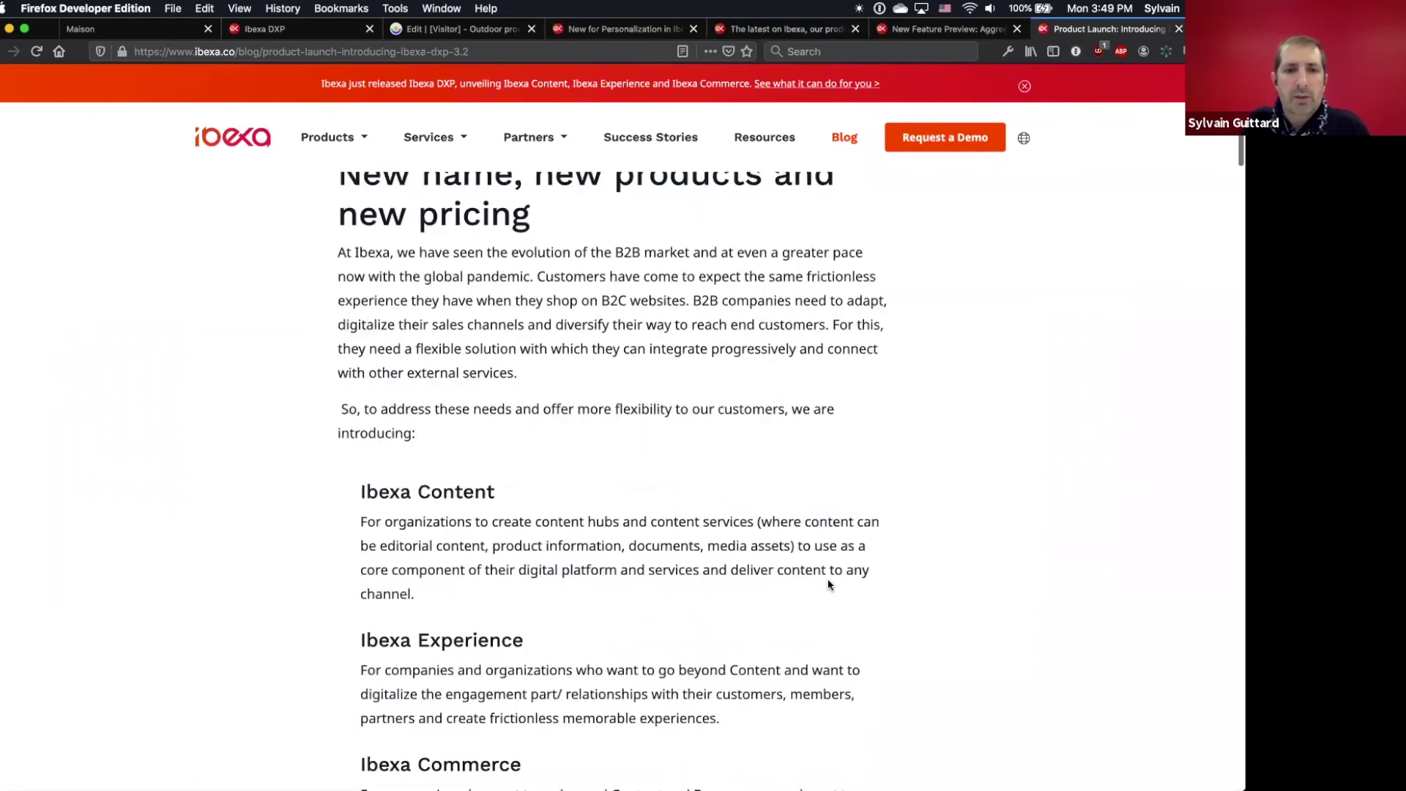
scroll(828, 581, down, 8)
scroll(828, 581, down, 4)
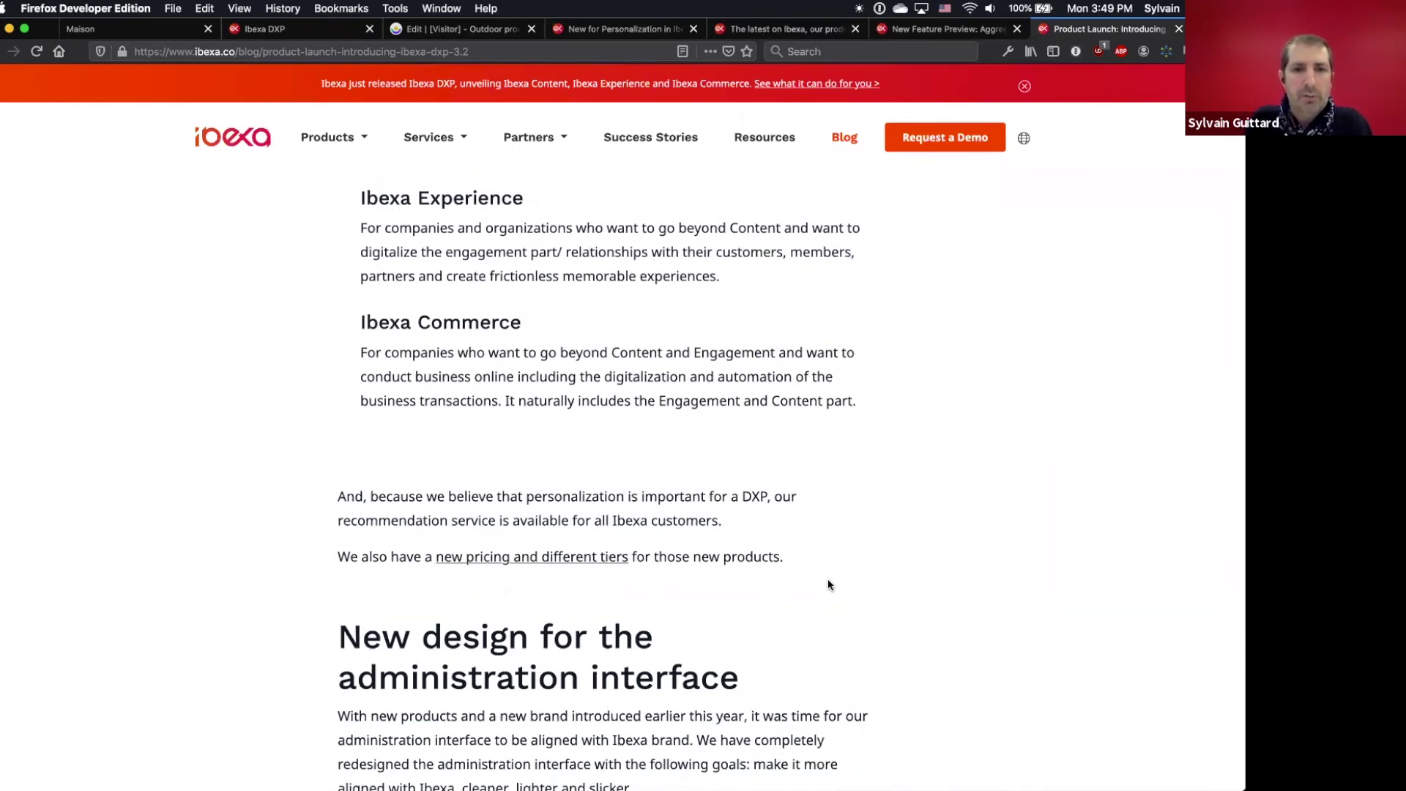
Switch to the PowerPoint slide show and present the release cycle and roadmap slides through to Questions and Answers.
key(super+Tab)
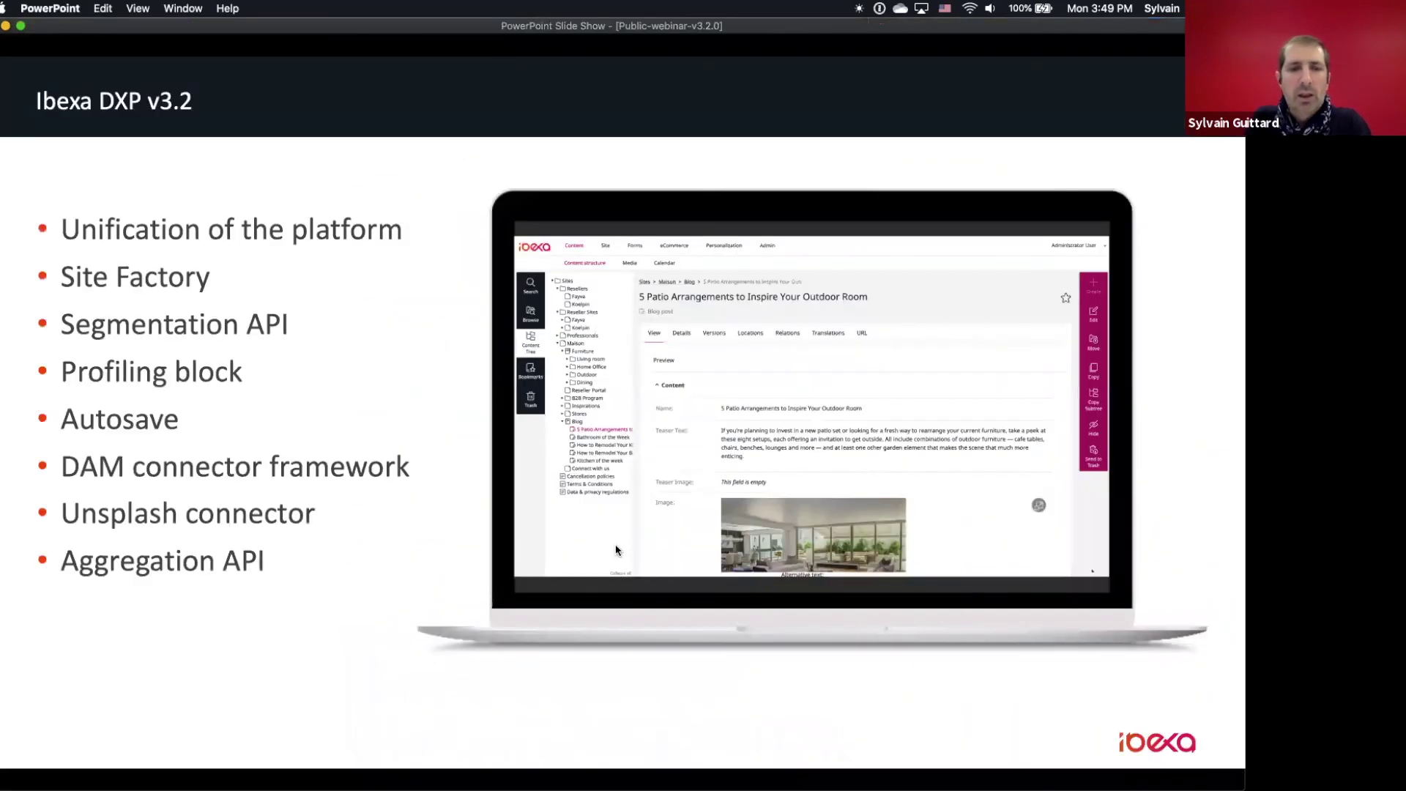
key(Left)
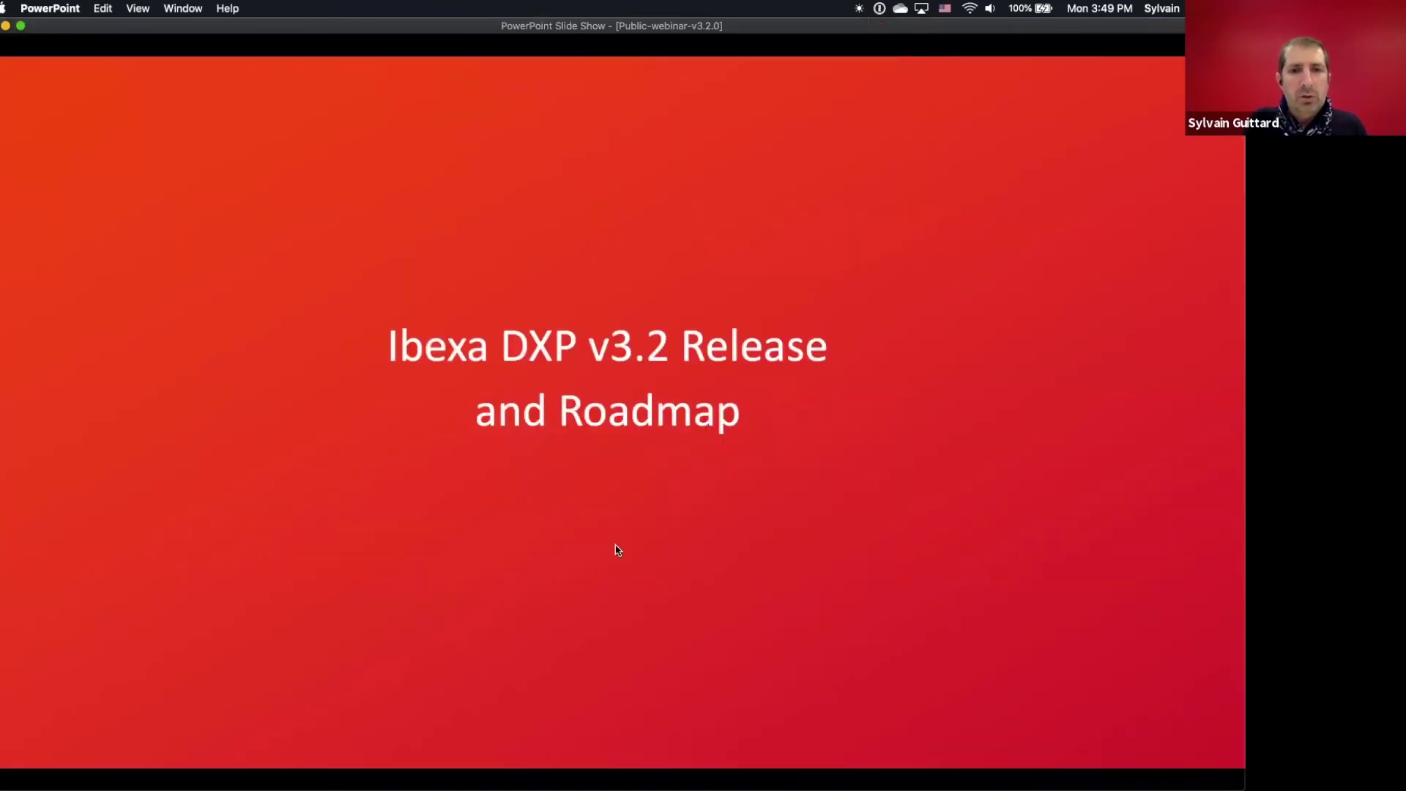
key(Right)
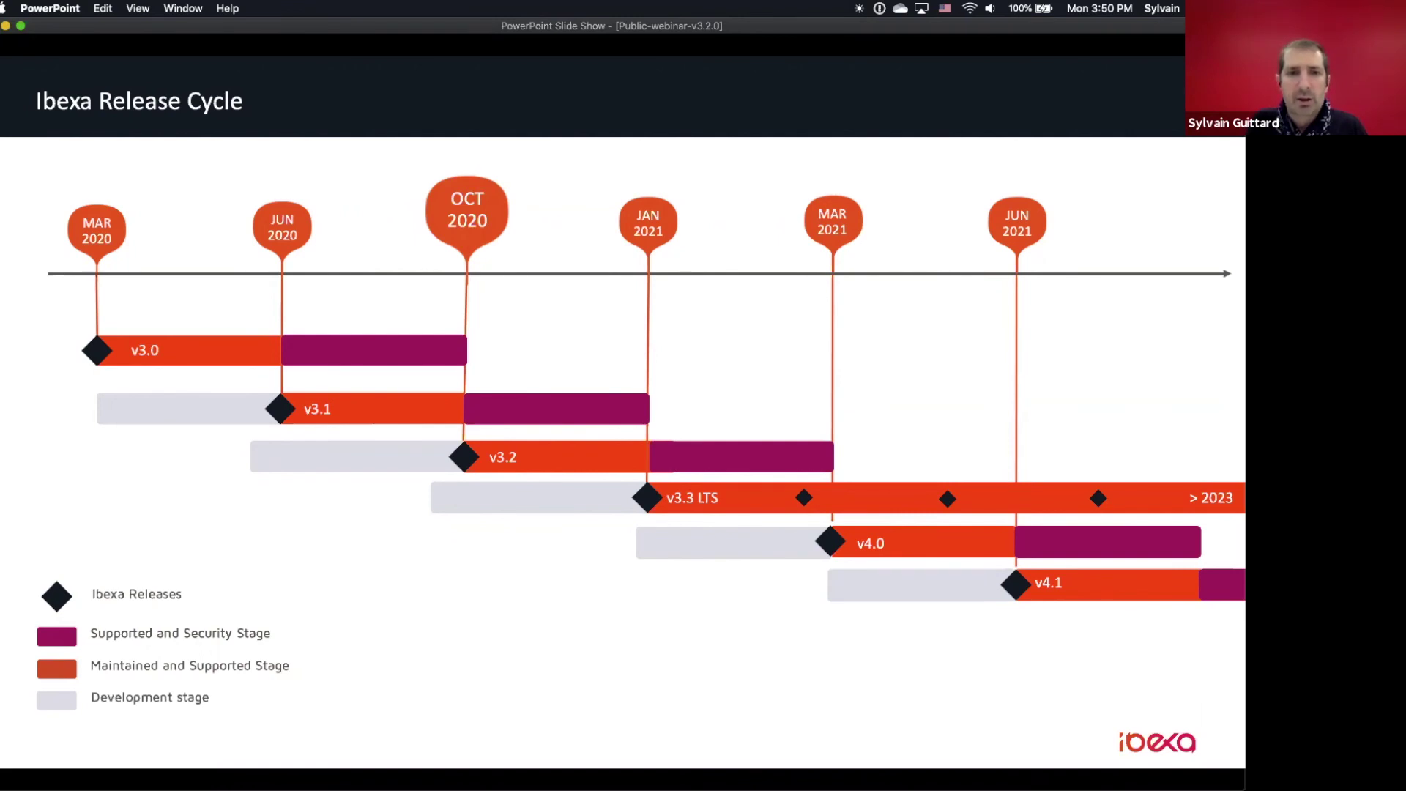
key(Right)
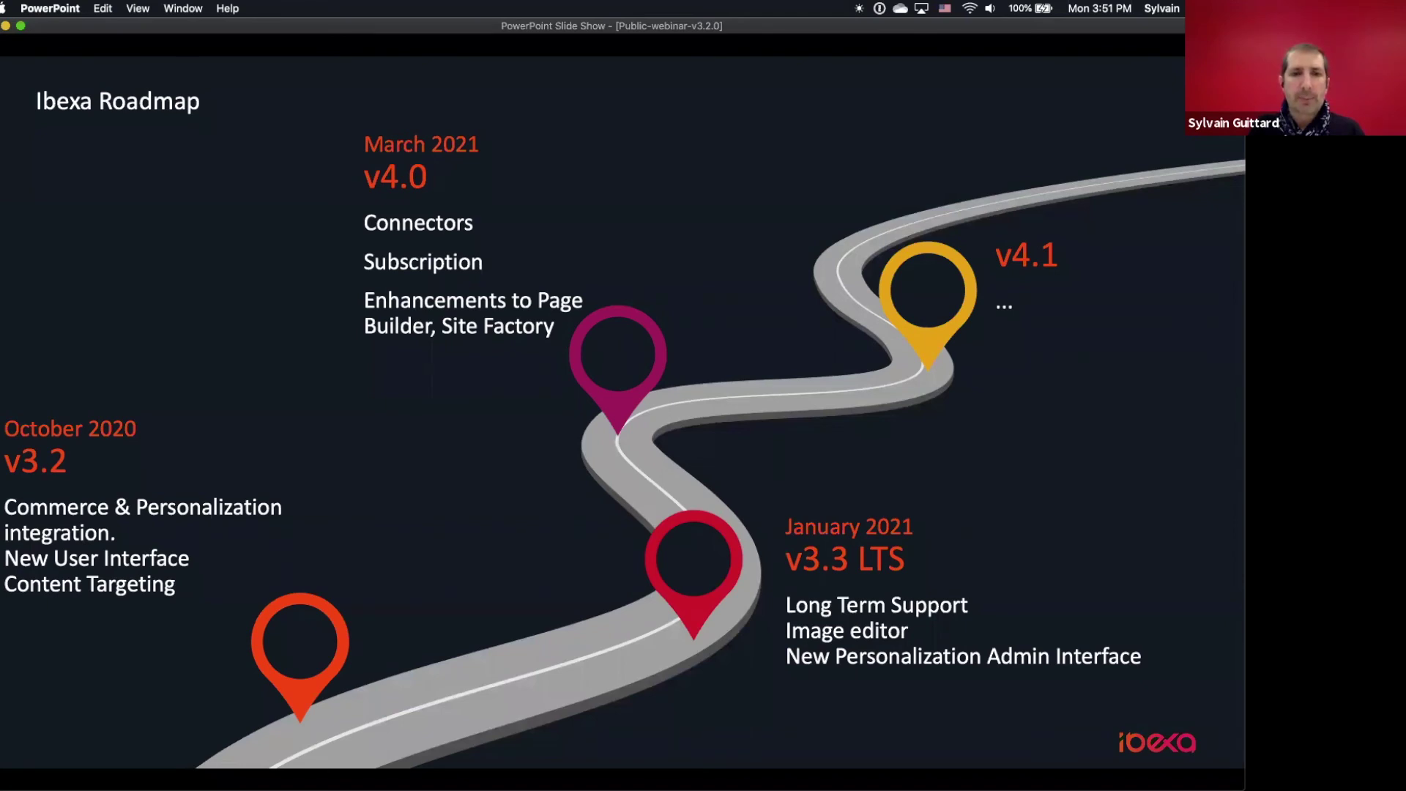
key(Right)
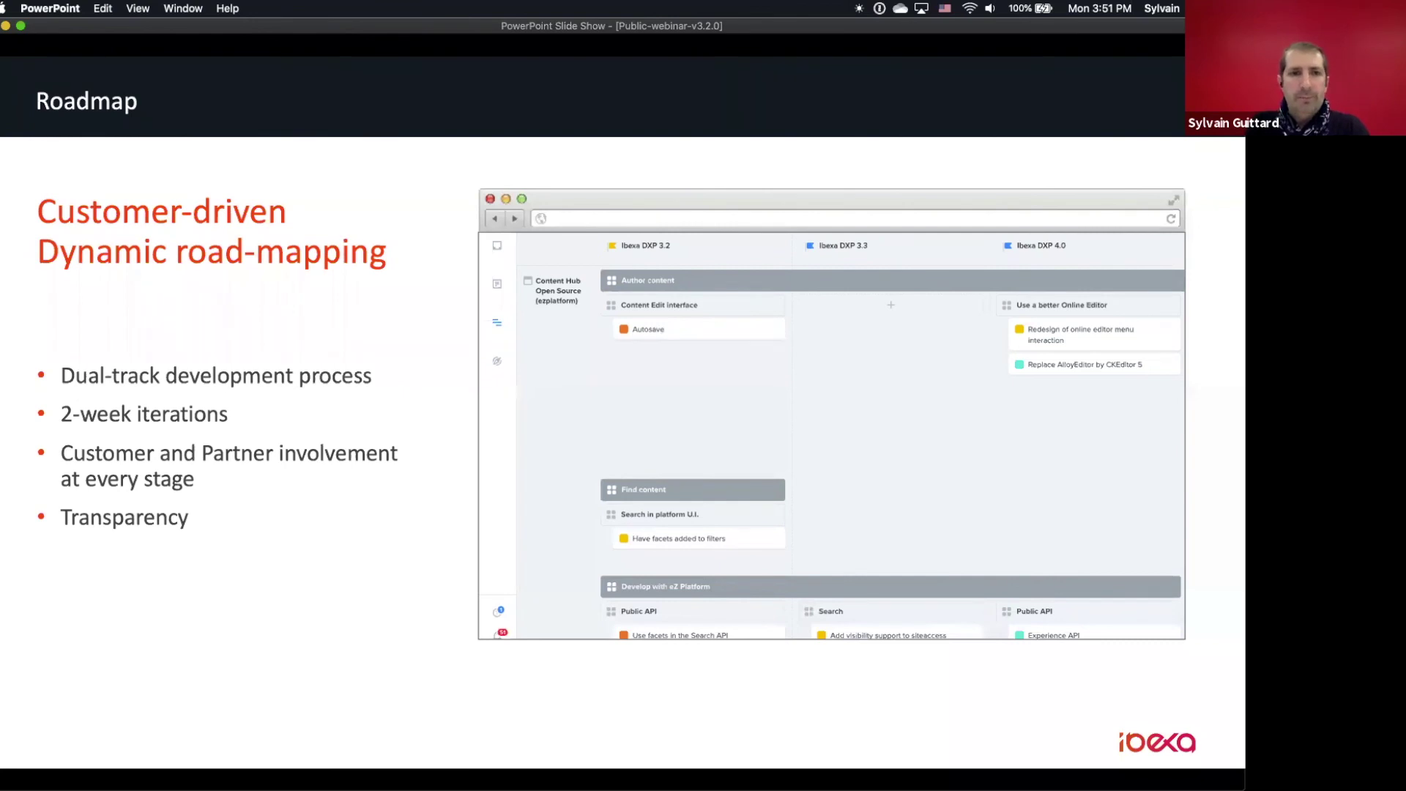
key(Right)
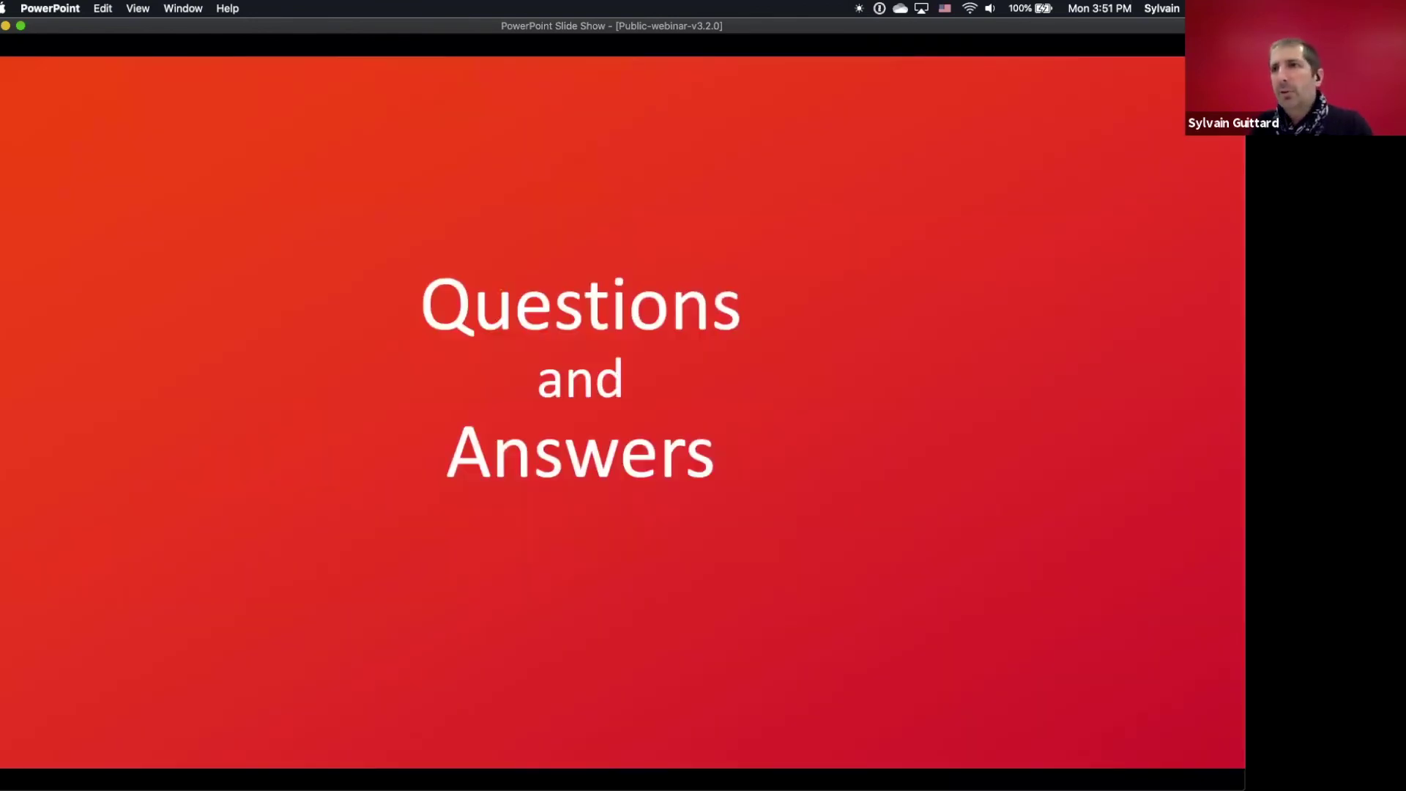
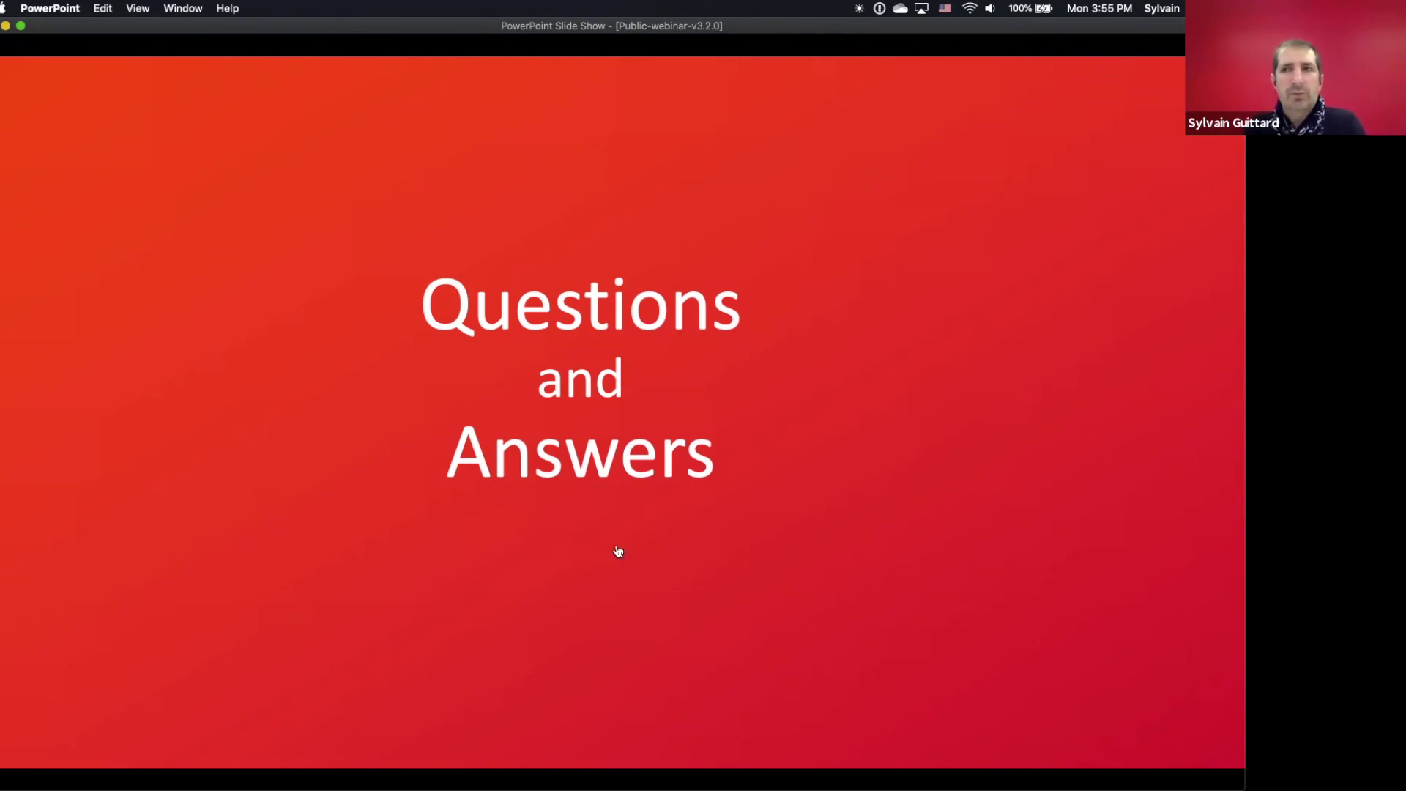
Switch to the Ibexa DXP back office in Firefox and examine the Autosave draft option in the user settings.
key(super+Tab)
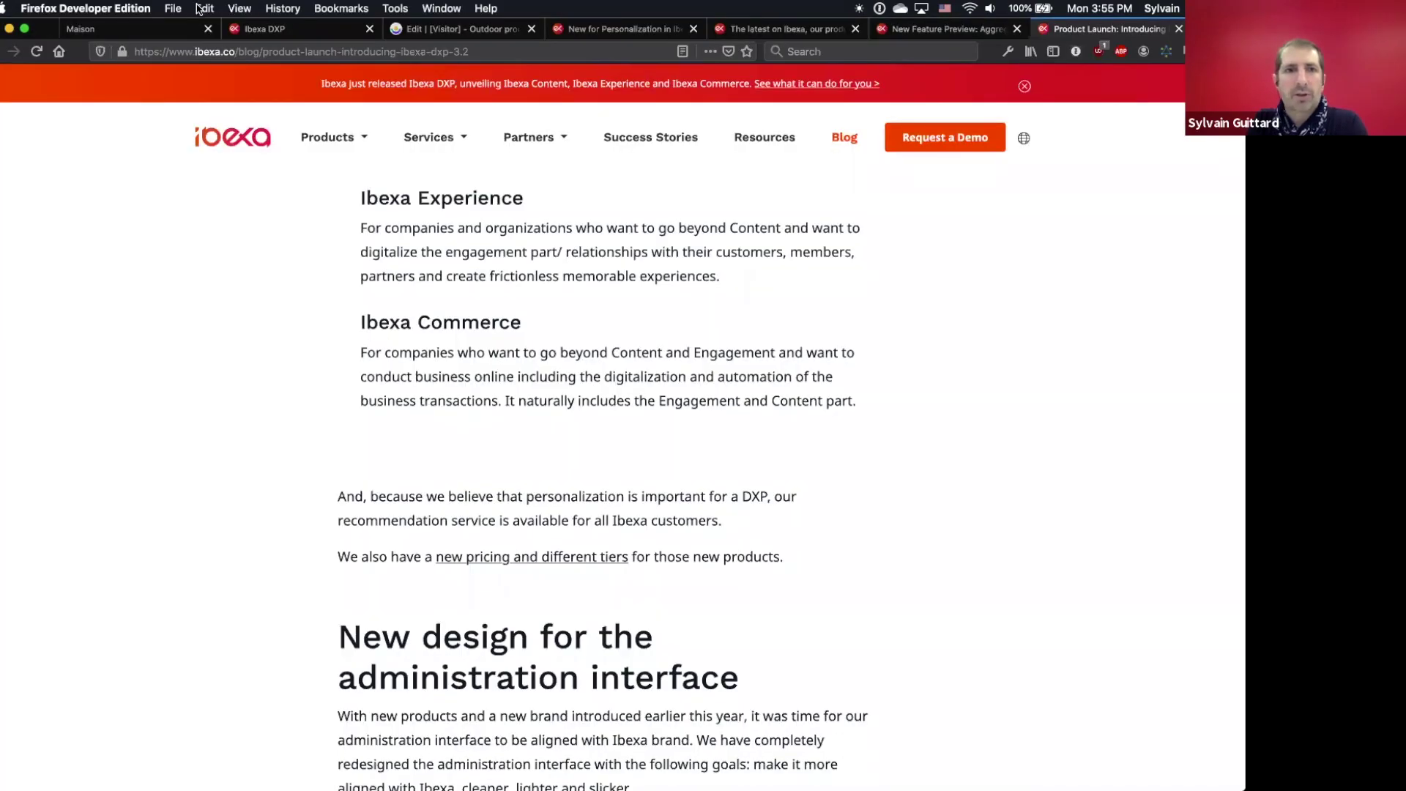
click(278, 29)
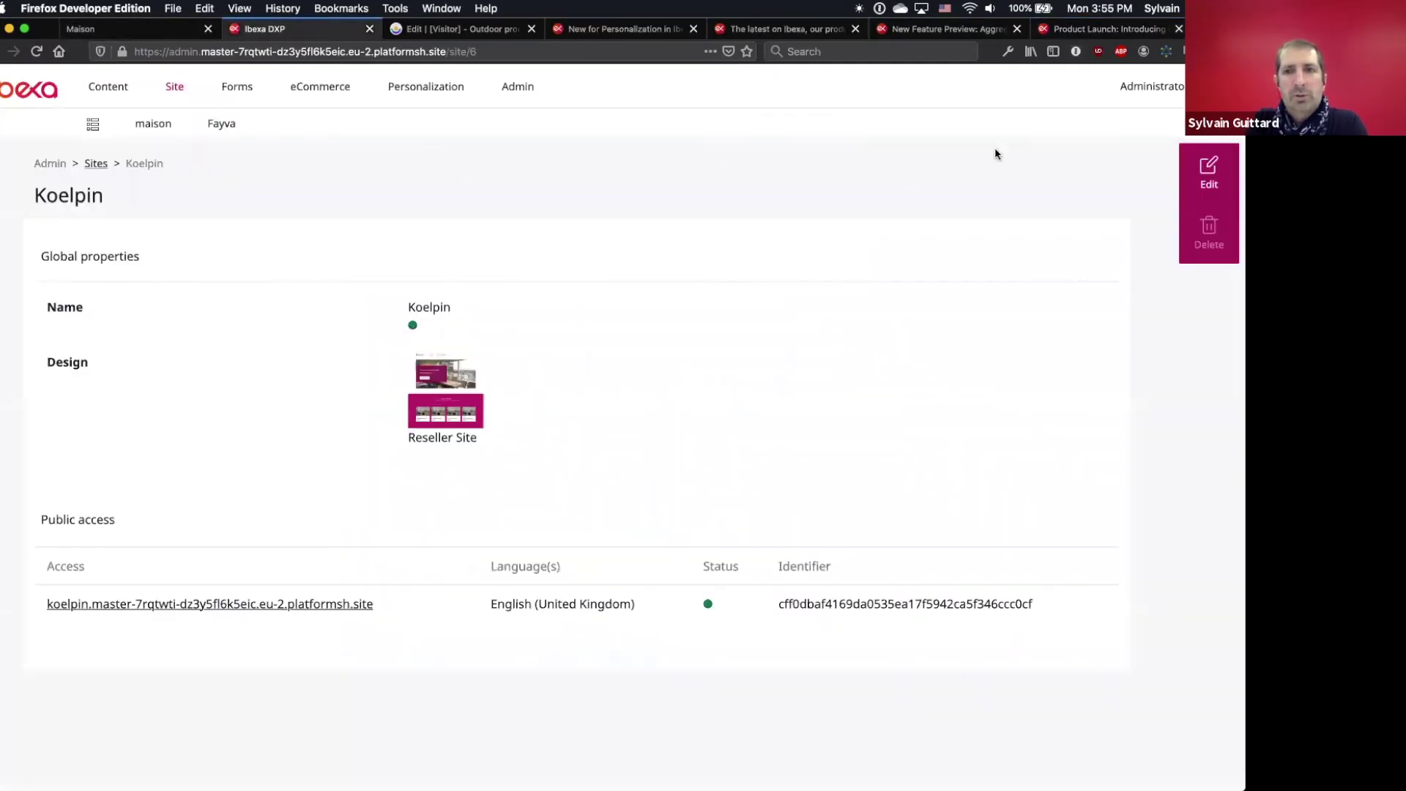
click(1180, 91)
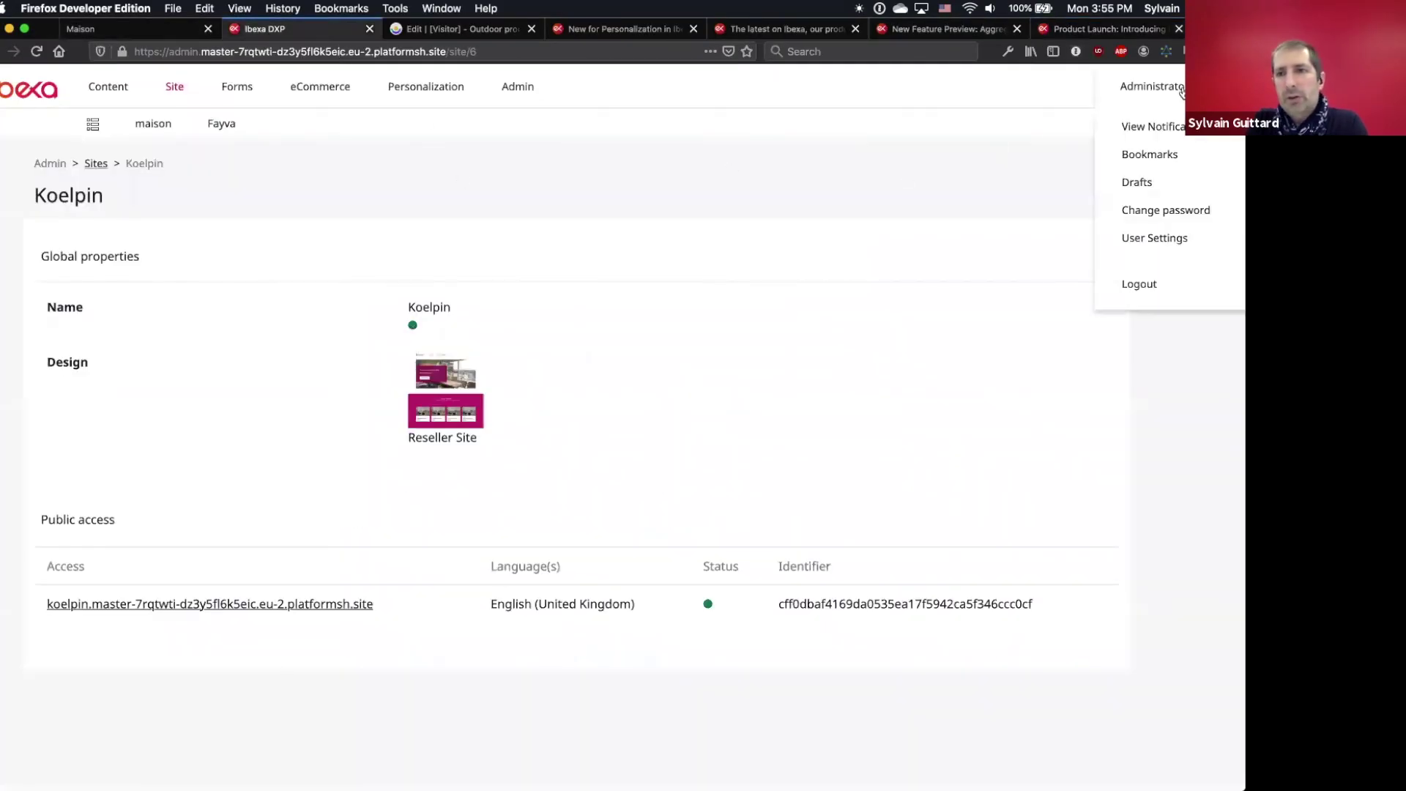
click(1138, 238)
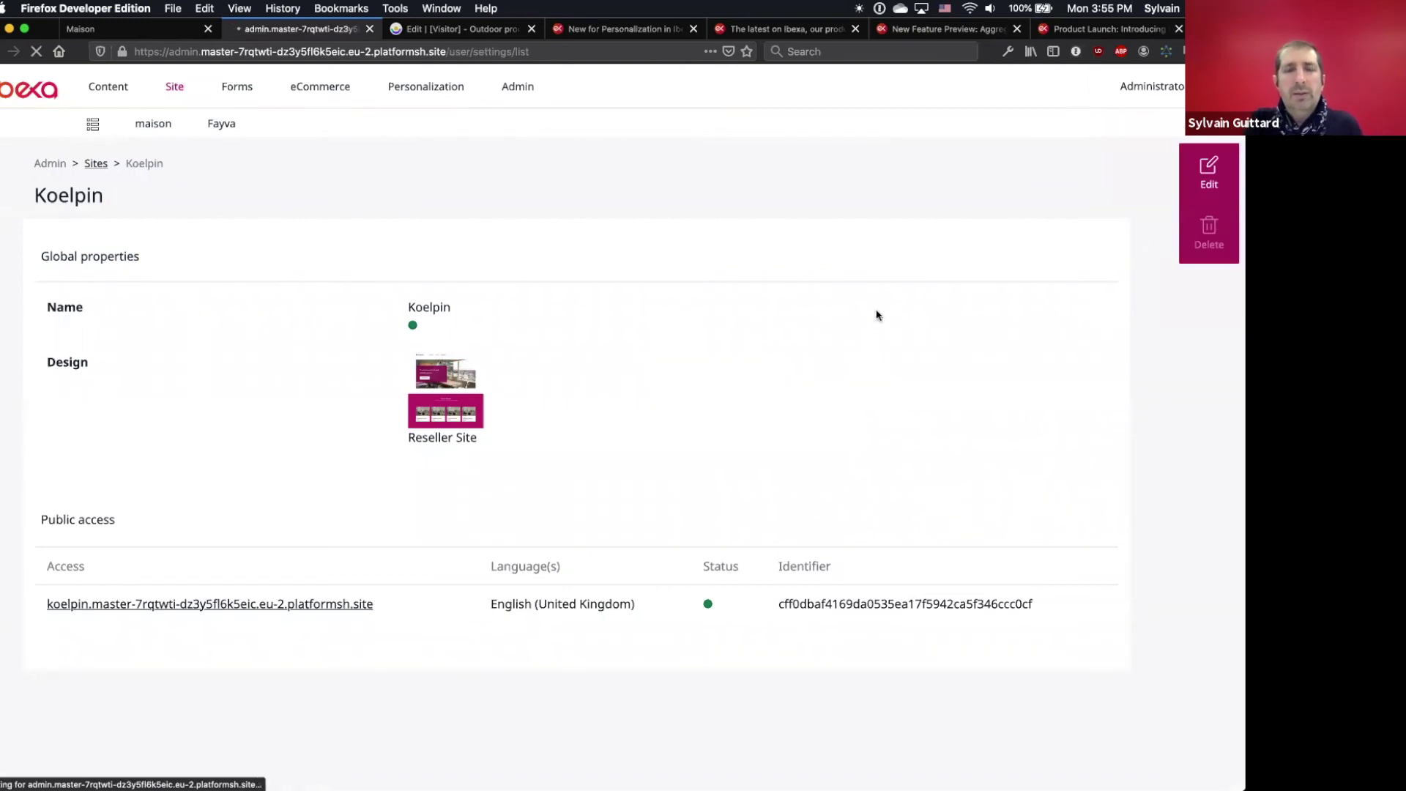
scroll(878, 316, down, 7)
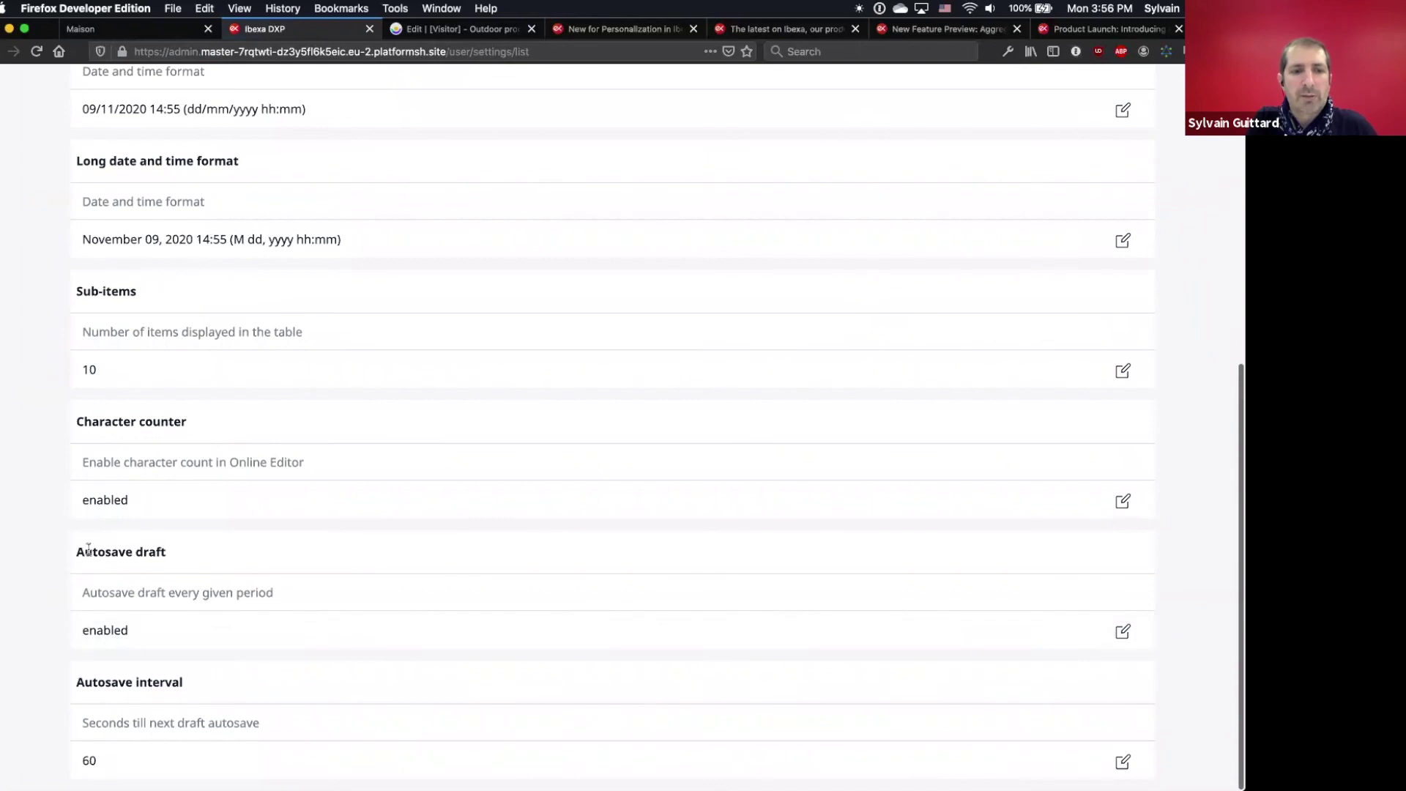
drag(77, 551, 223, 550)
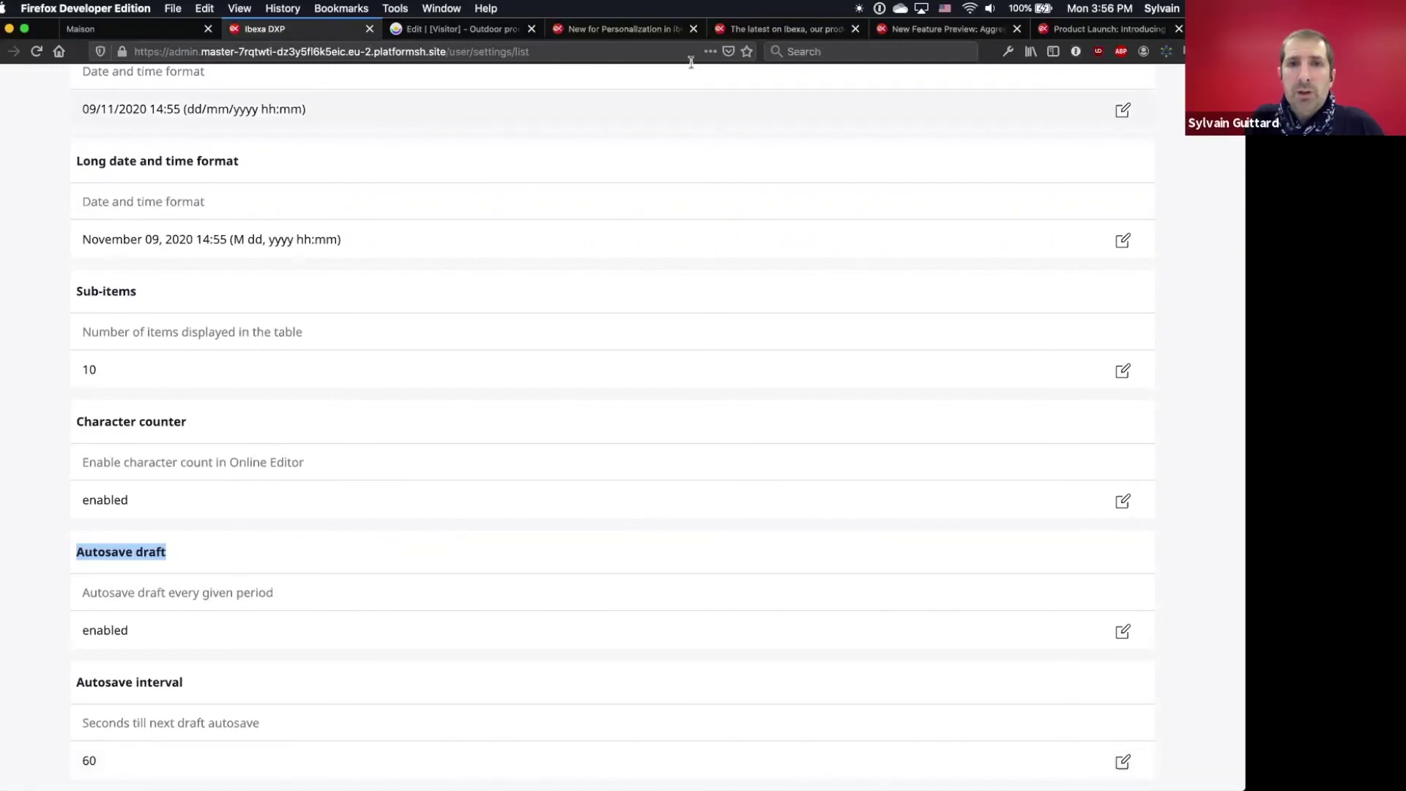
Open the "New for Personalization in Ibexa DXP" article and examine its sections on segments and the Targeting Block.
click(619, 27)
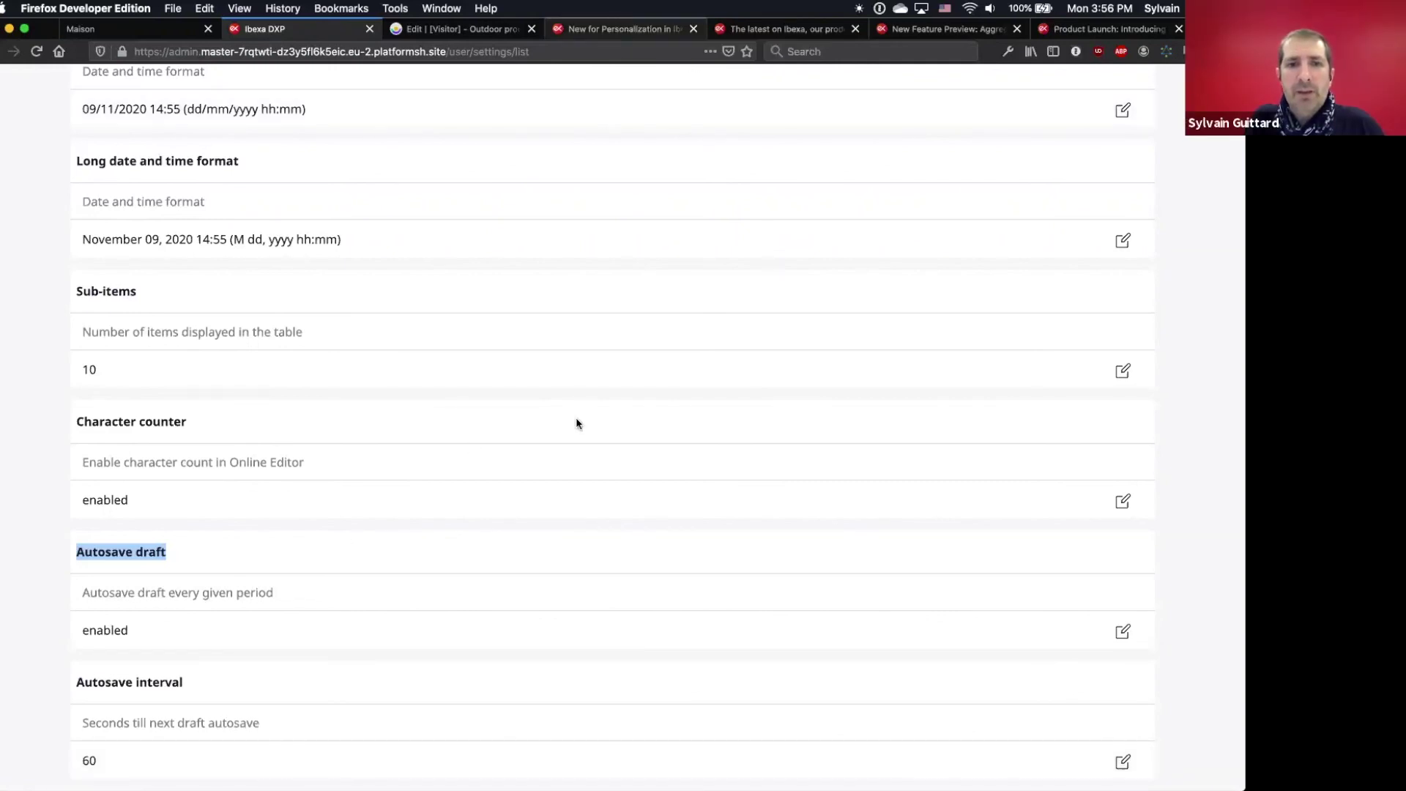
scroll(577, 423, down, 15)
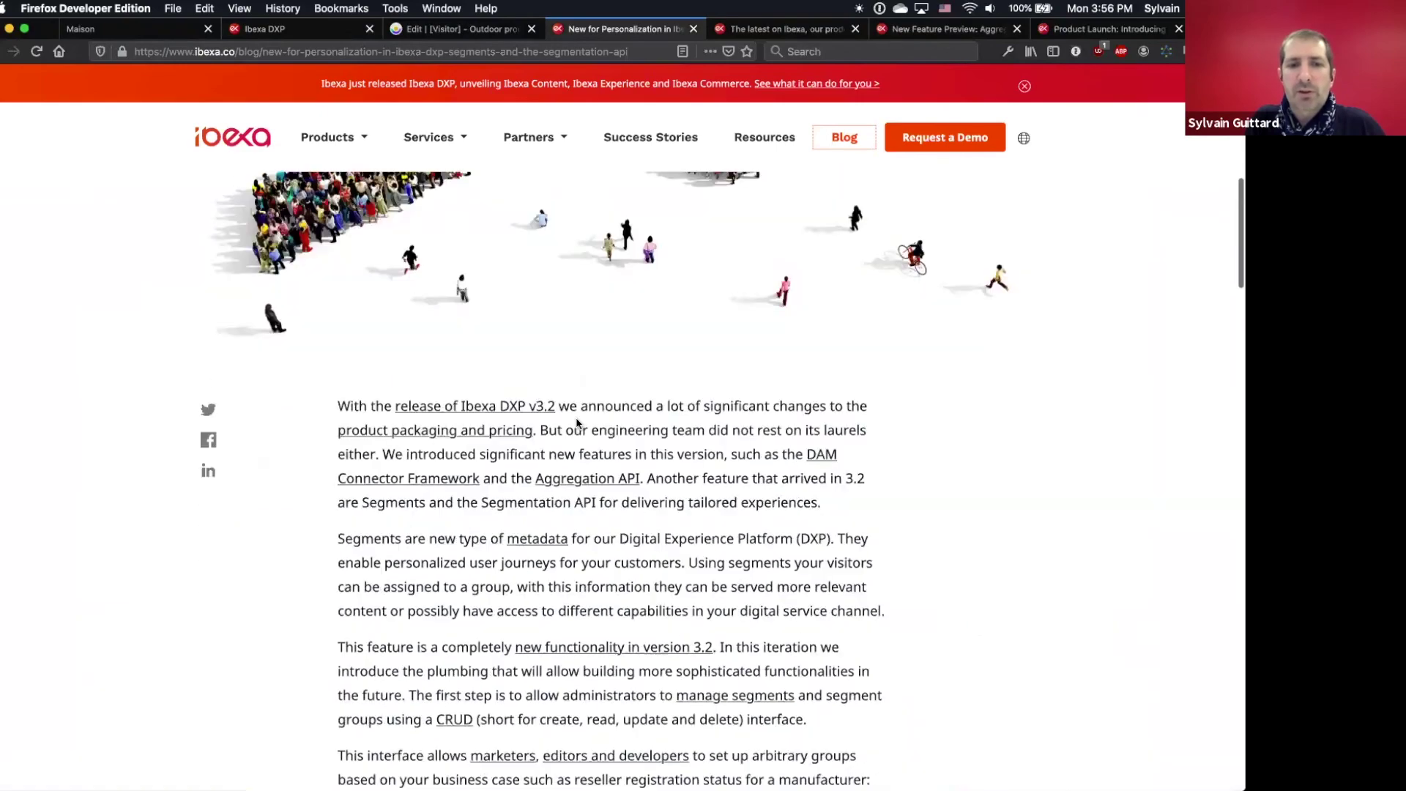
scroll(577, 421, down, 10)
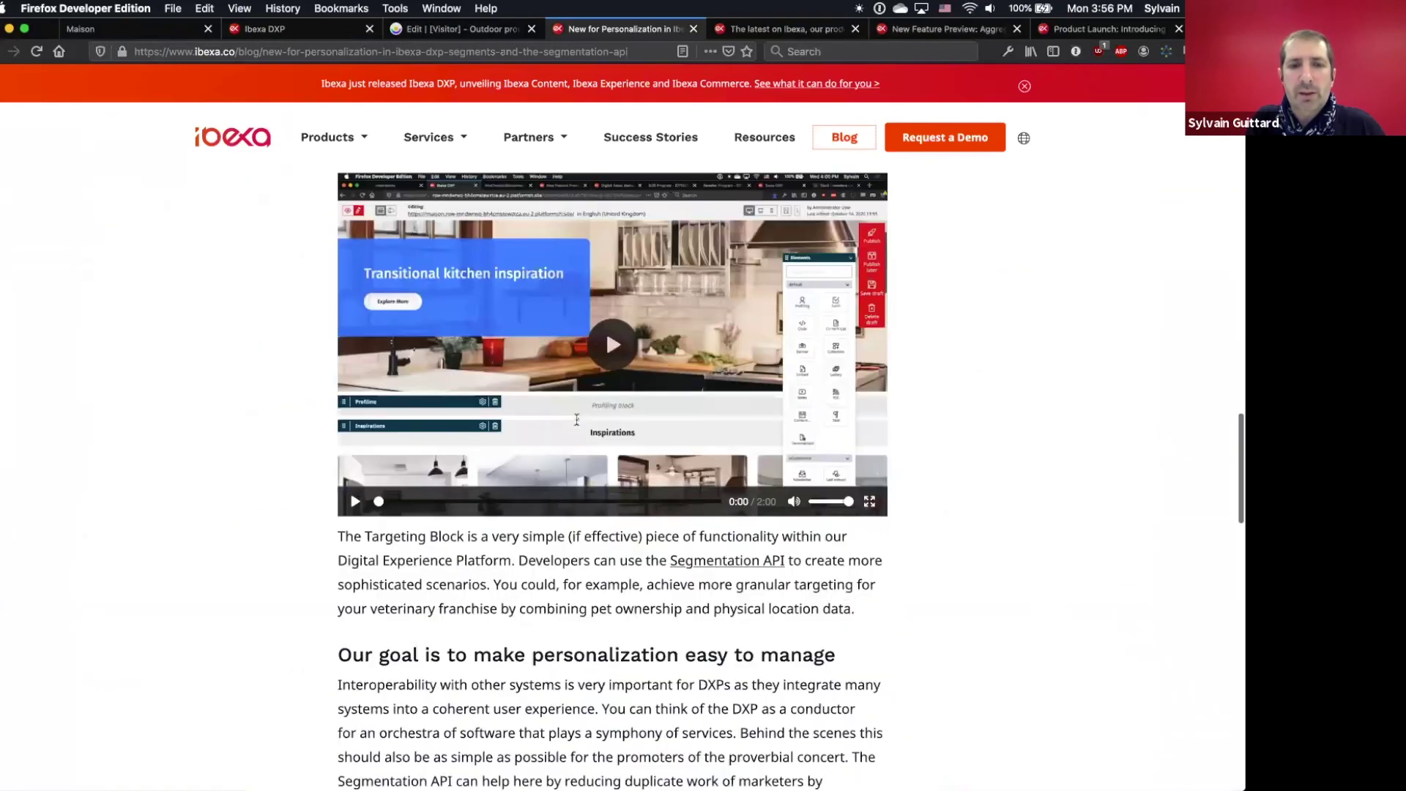
scroll(577, 422, down, 3)
scroll(577, 421, up, 5)
scroll(577, 420, up, 15)
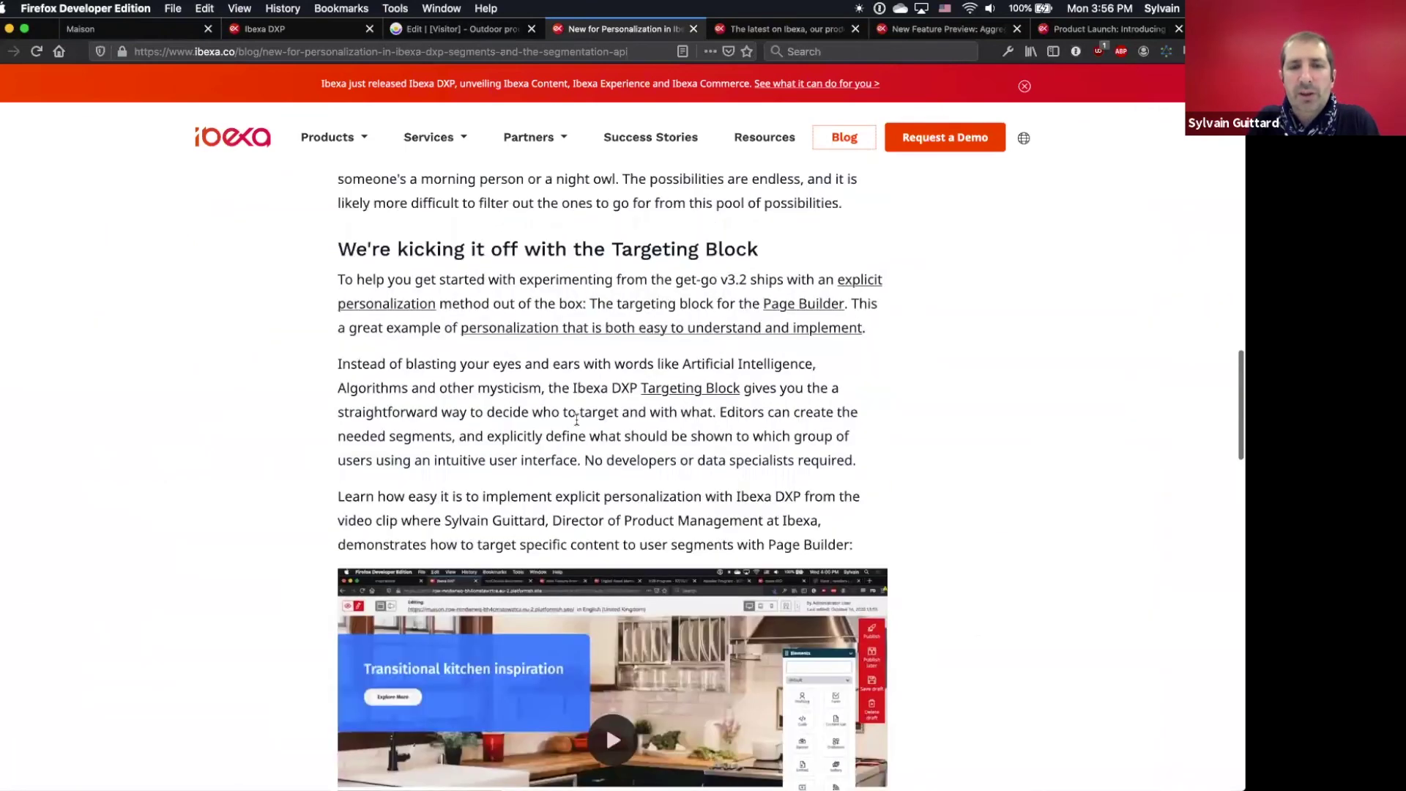
scroll(577, 419, up, 3)
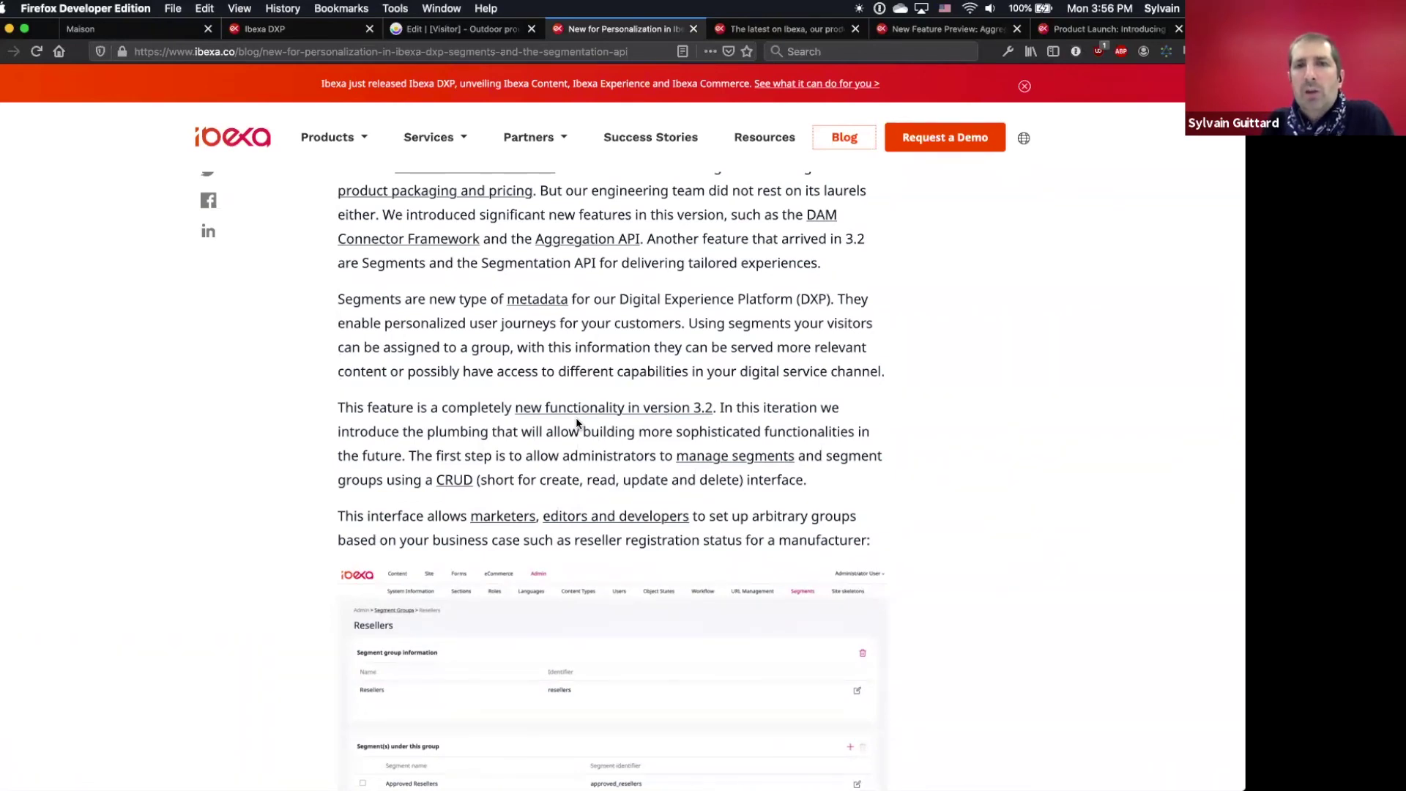
Open the "New Feature Preview" article on the Aggregations API and examine its faceted product search example.
click(908, 29)
scroll(738, 440, down, 15)
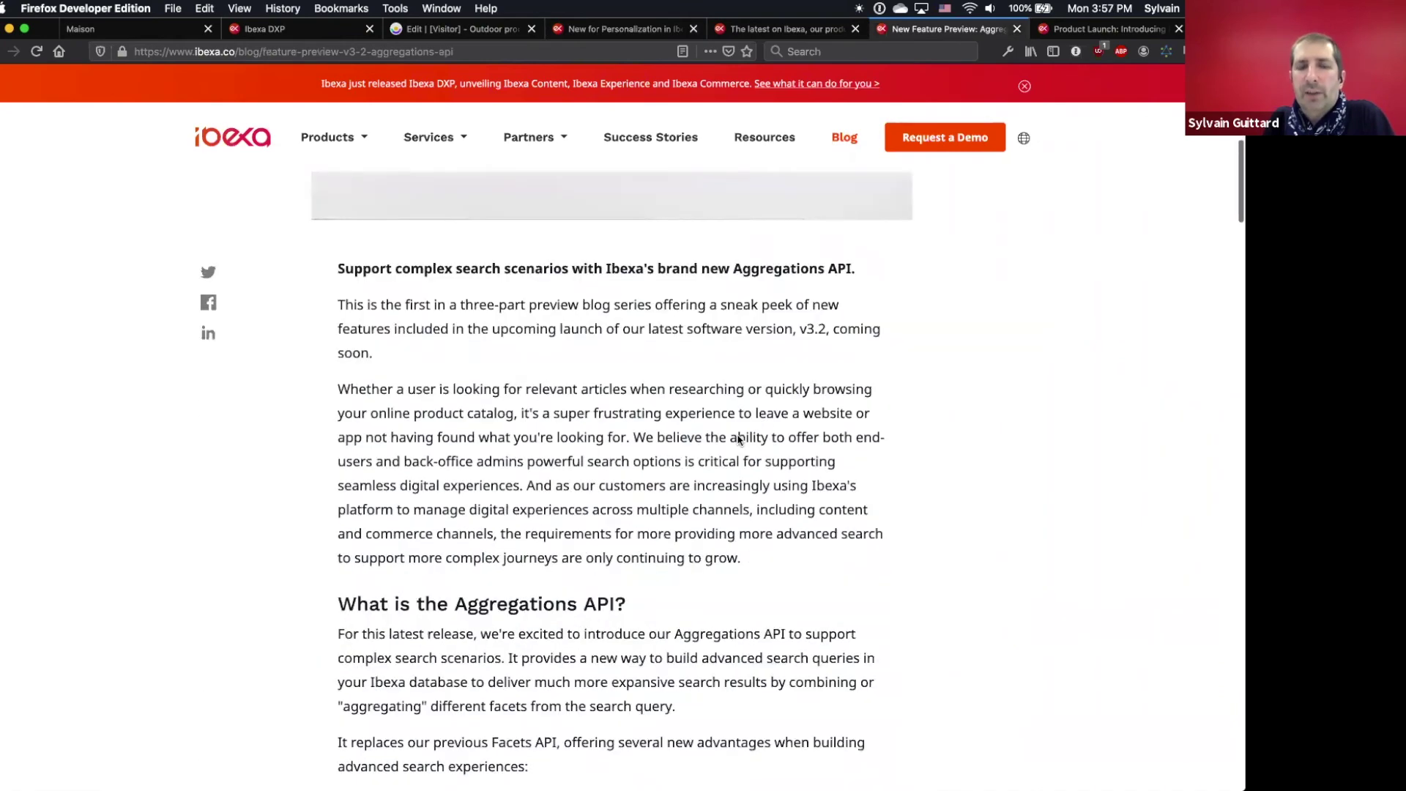
scroll(738, 436, down, 16)
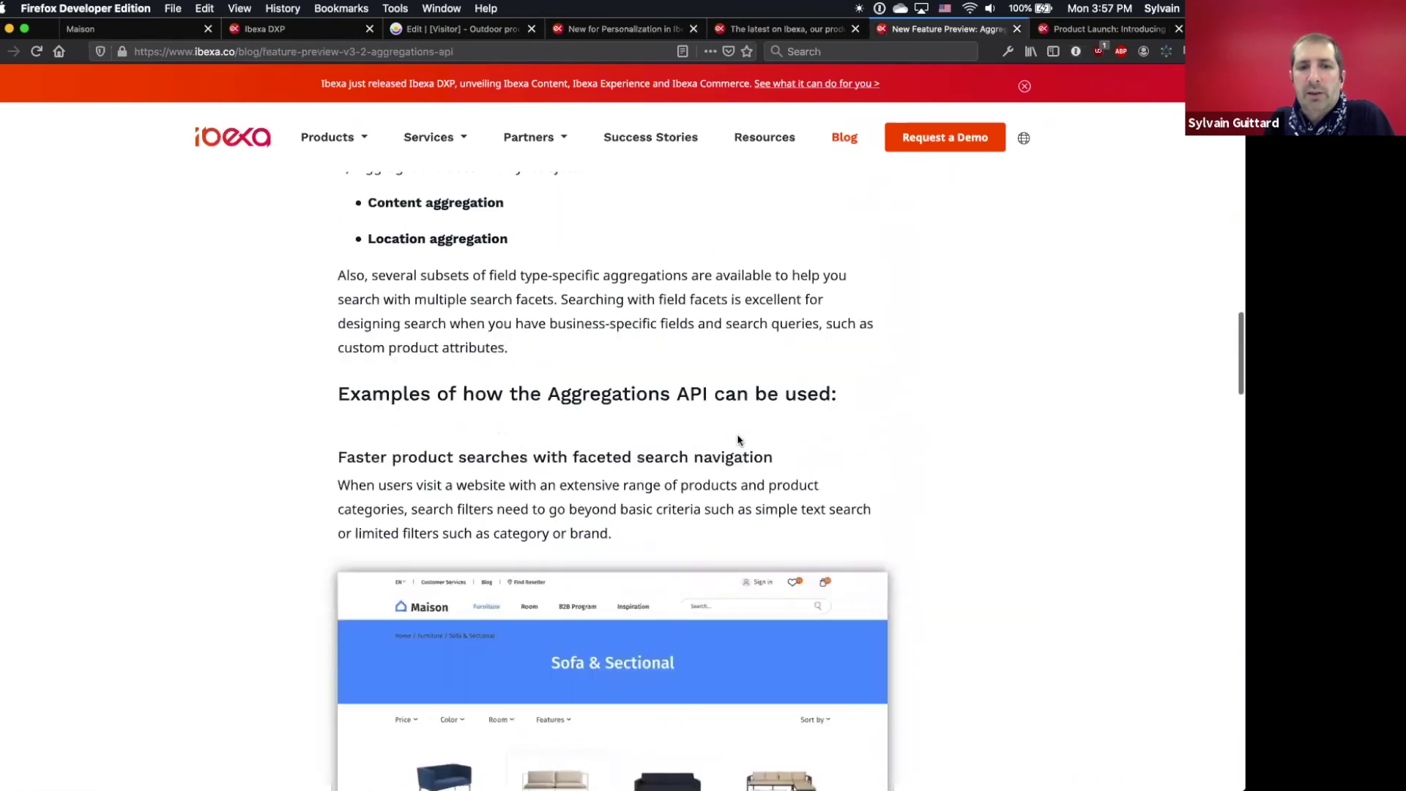
scroll(738, 439, down, 3)
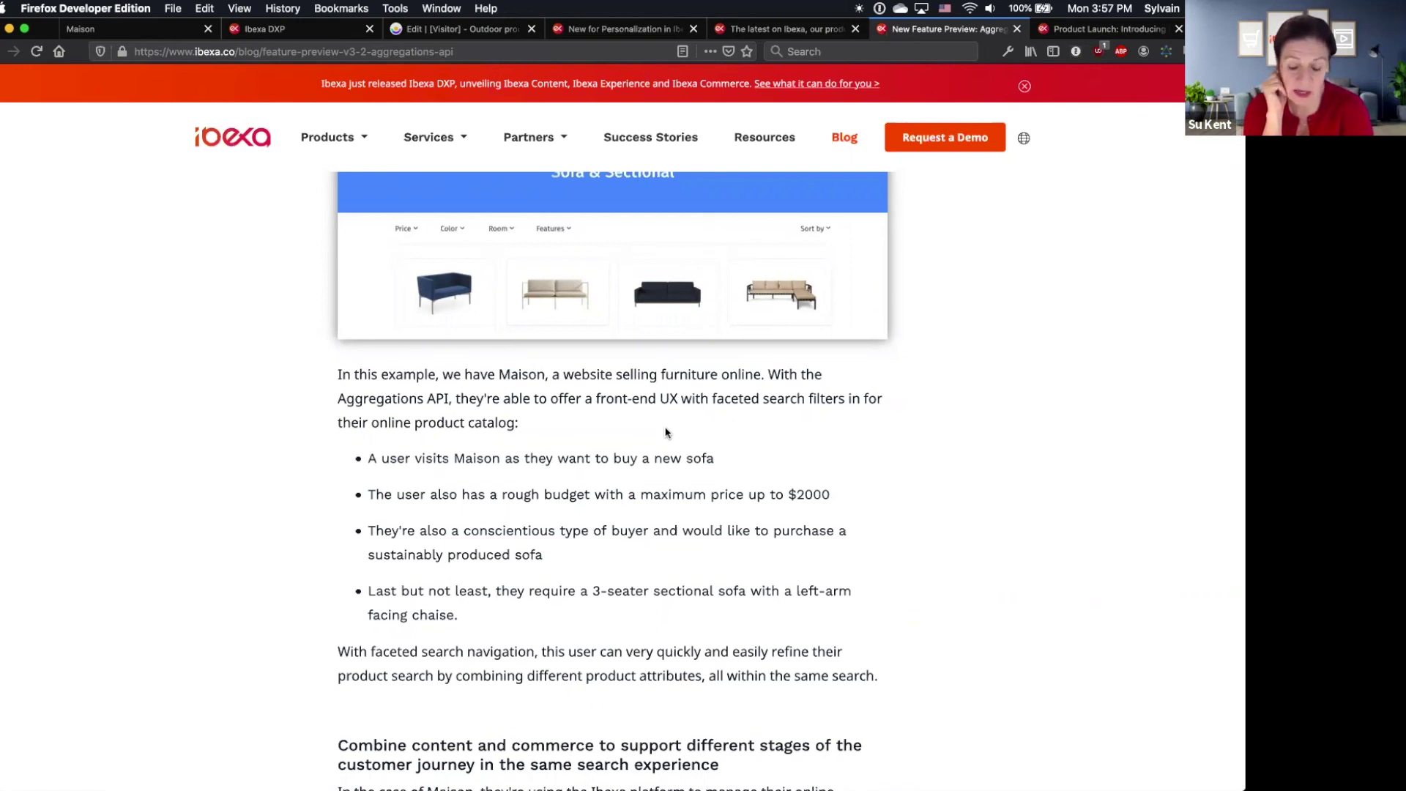
Show the Maison storefront home page, and switch to the PowerPoint slide show to present the closing Thank You slide.
click(136, 32)
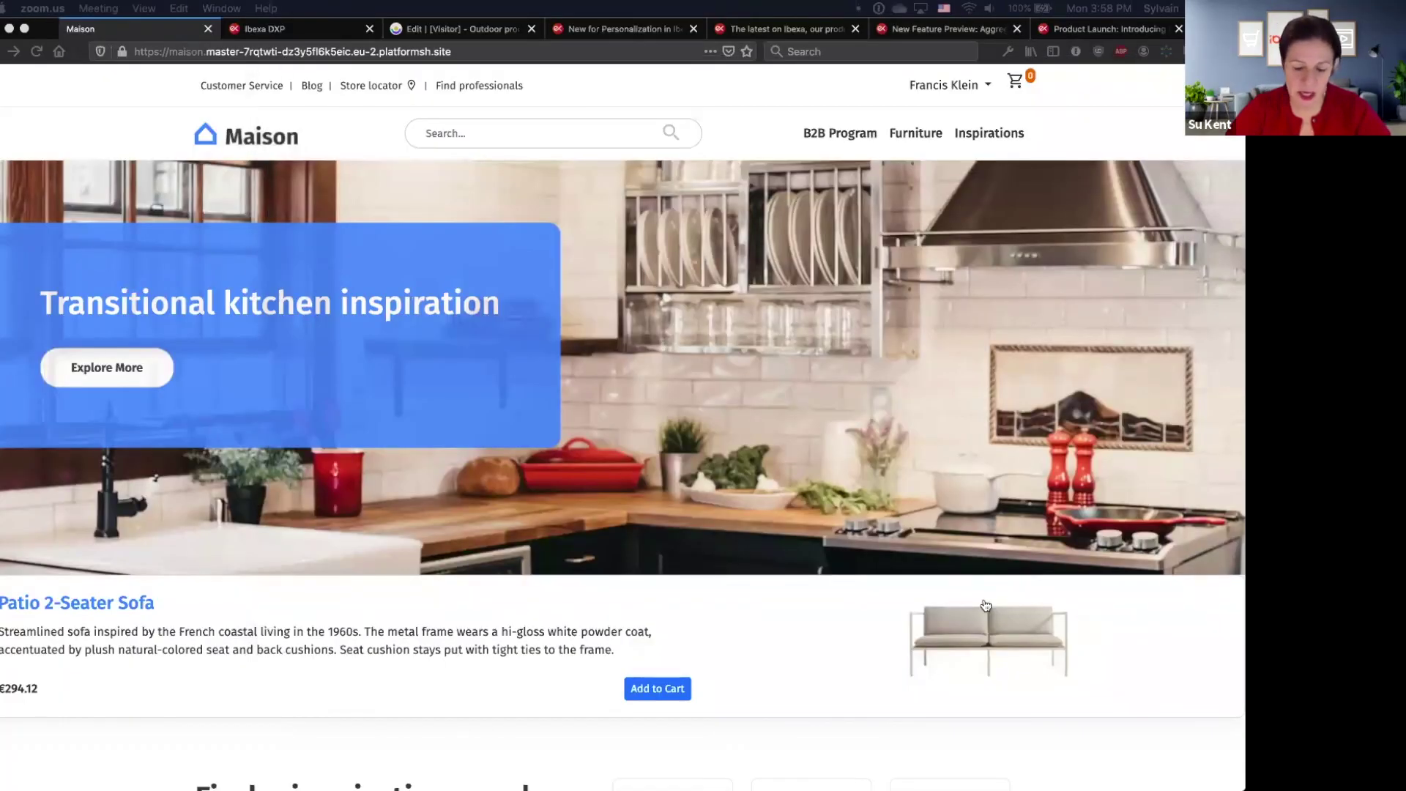
key(super+Tab)
key(Right)
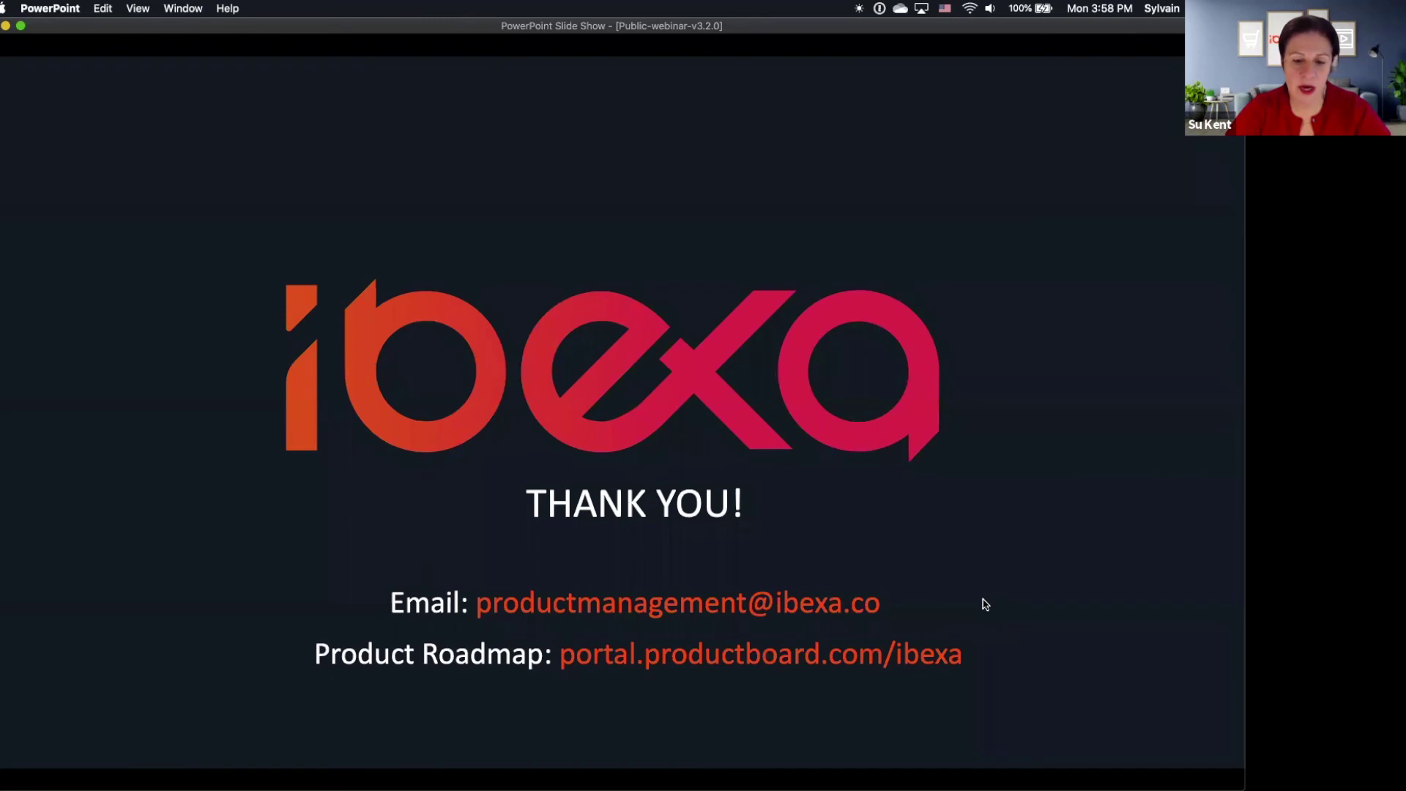